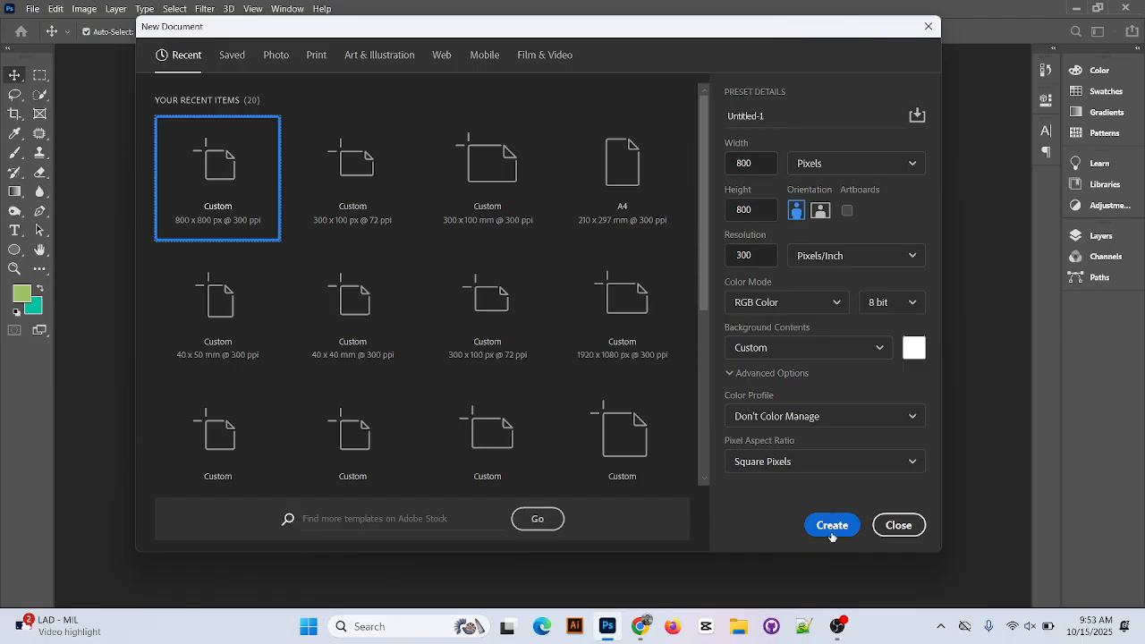
Create the 800 × 800 px, 300 ppi document, then add an empty layer and activate the Gradient tool.
left_click(831, 531)
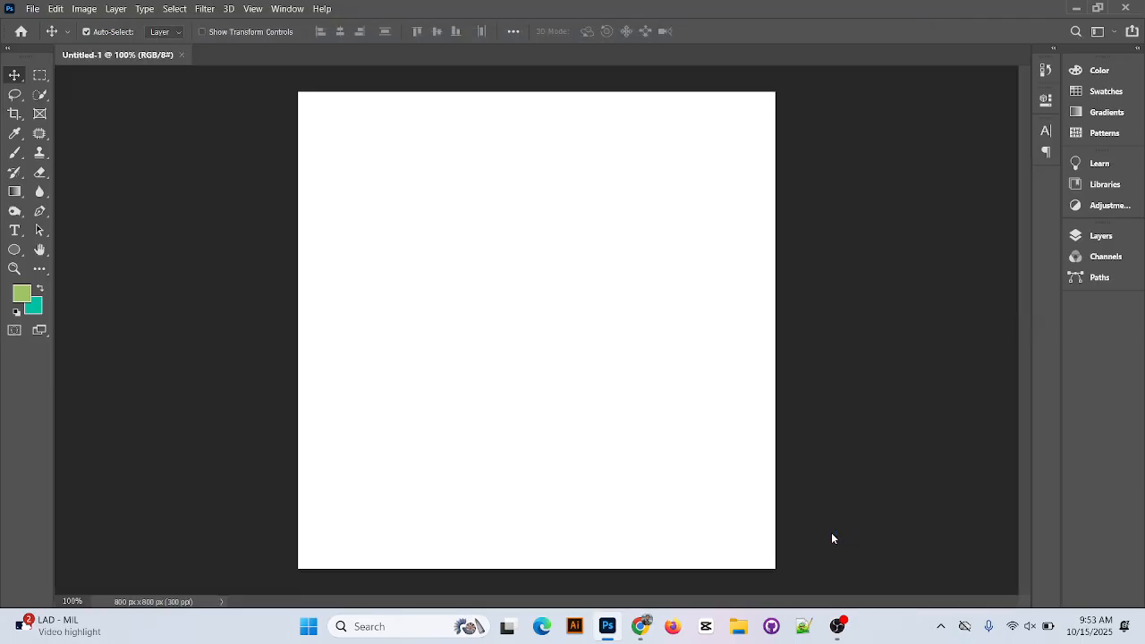
left_click(1100, 238)
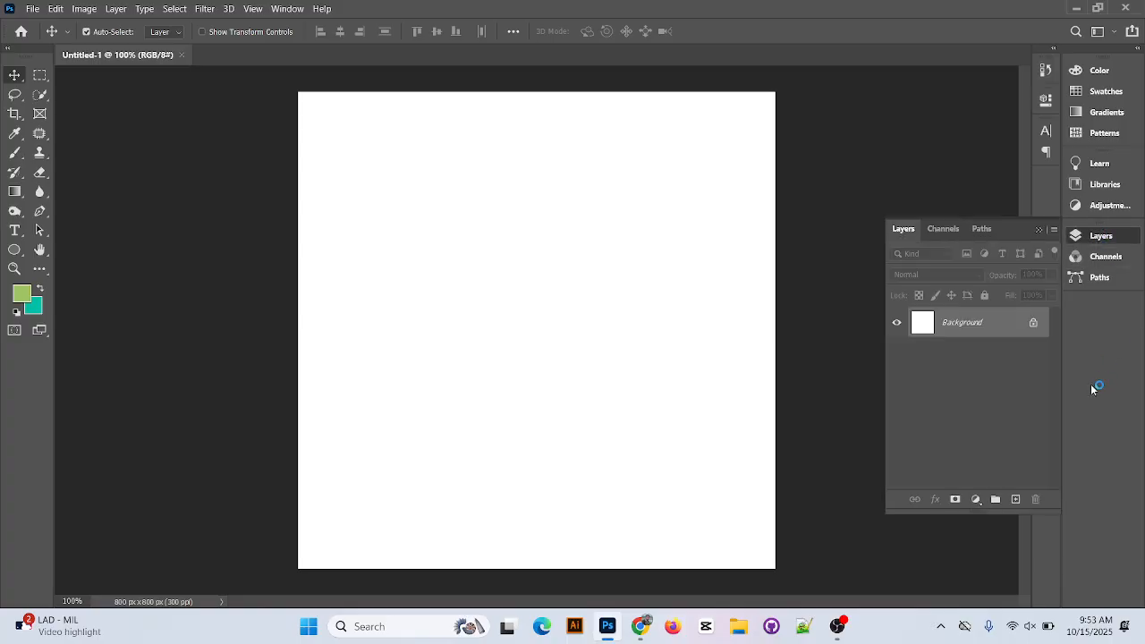
left_click(1015, 499)
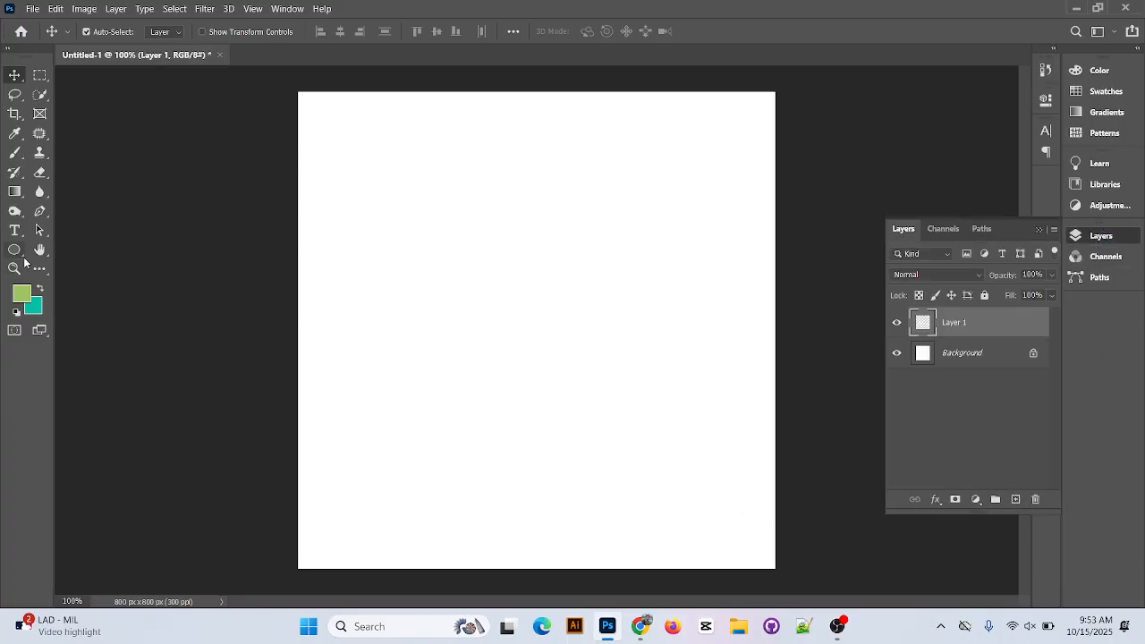
left_click(17, 192)
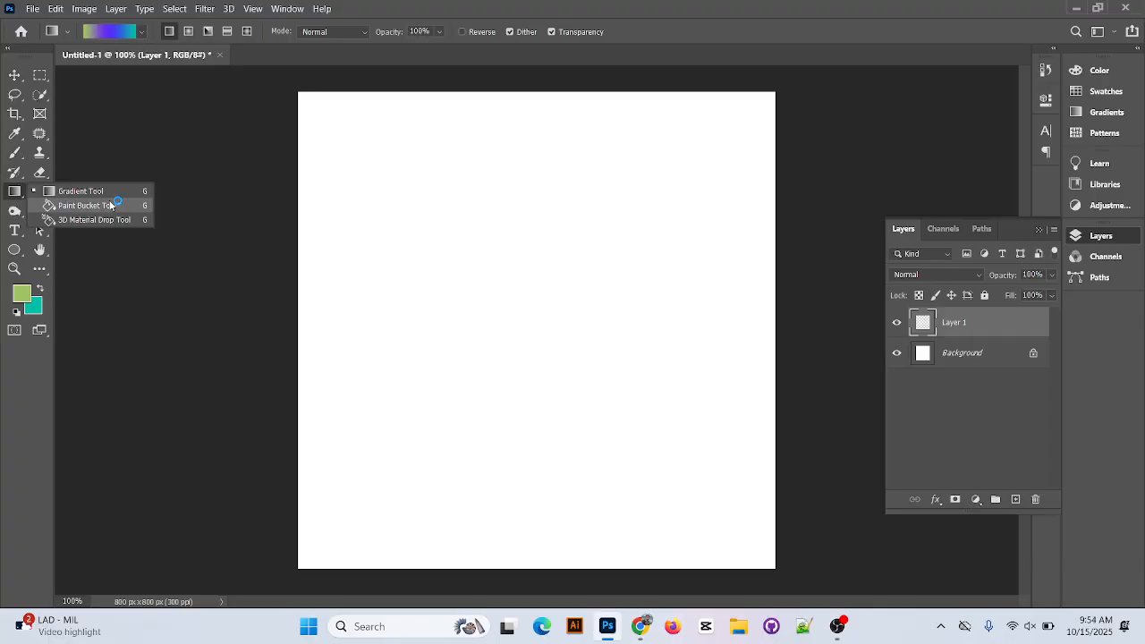
left_click(15, 192)
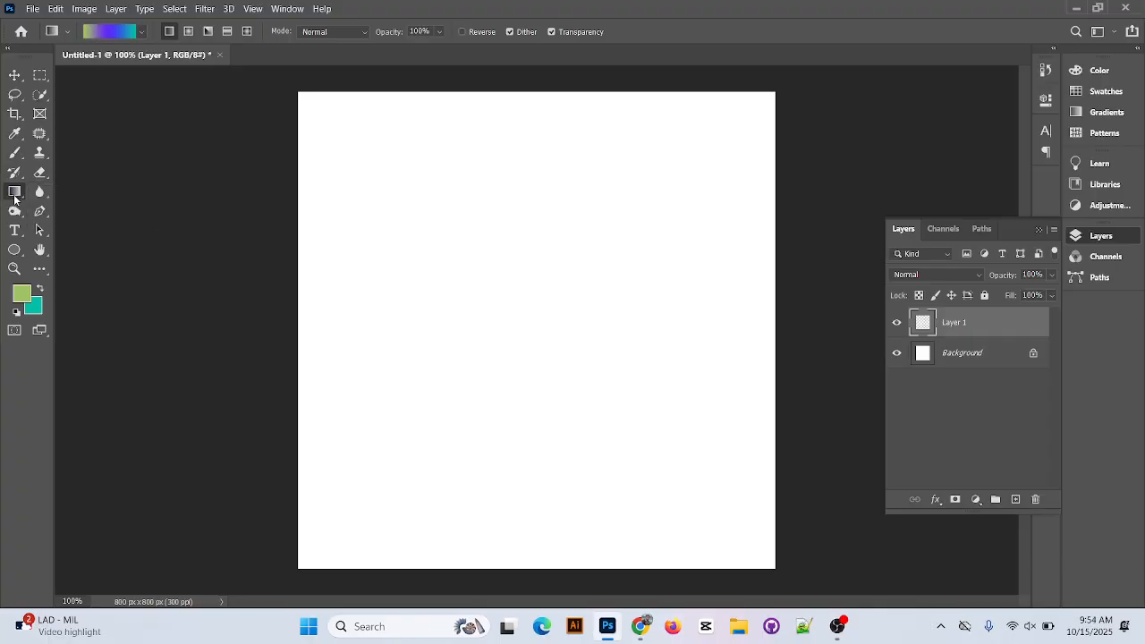
left_click(101, 36)
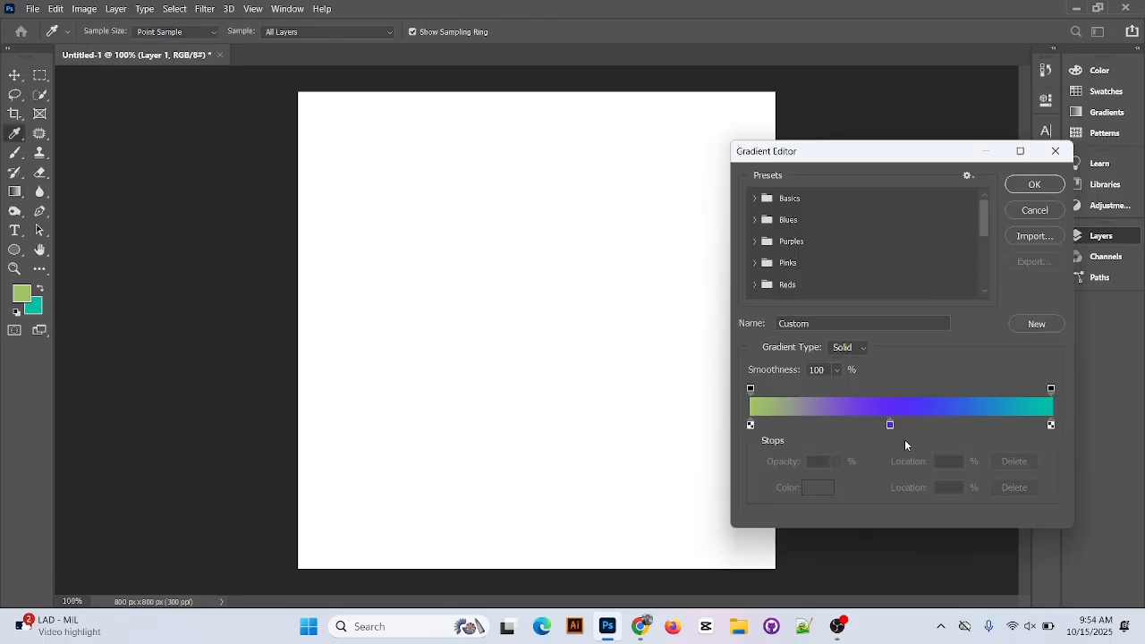
left_click_drag(890, 424, 895, 449)
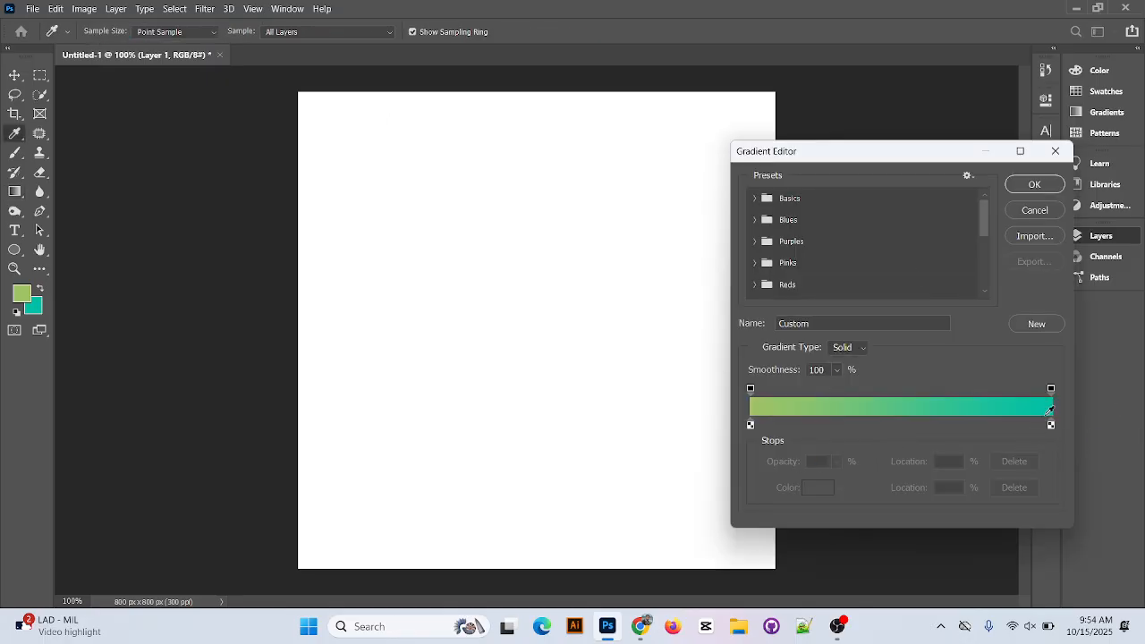
left_click(1049, 214)
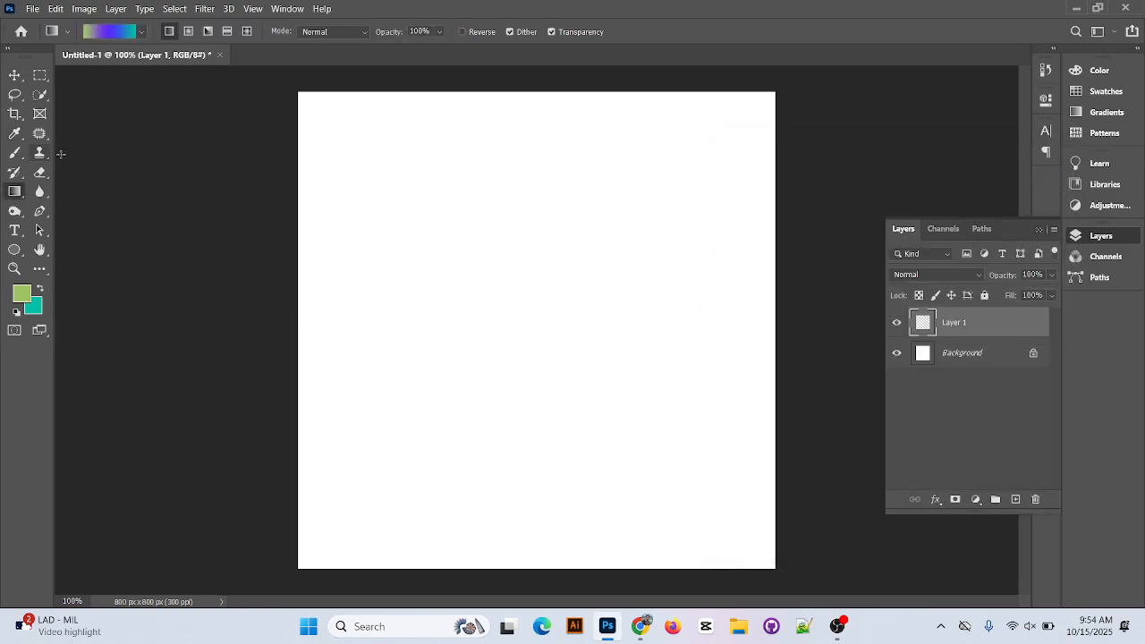
Edit the gradient: remove its violet middle stop, then add four color stops at about 9%, 28%, 43% and 76%.
left_click(101, 33)
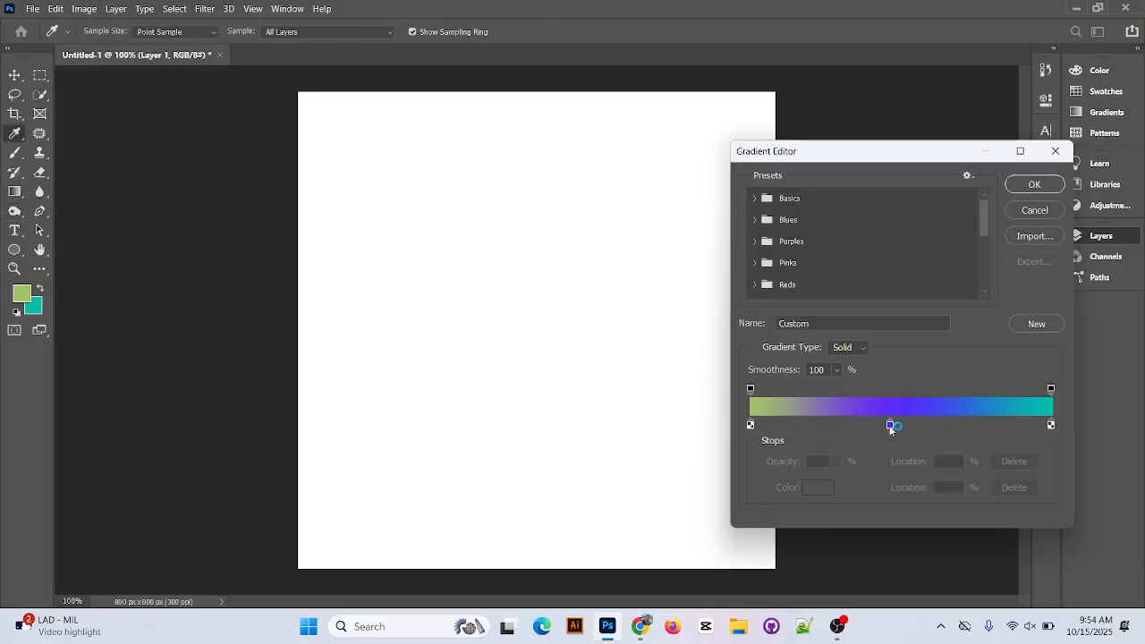
left_click_drag(890, 425, 894, 450)
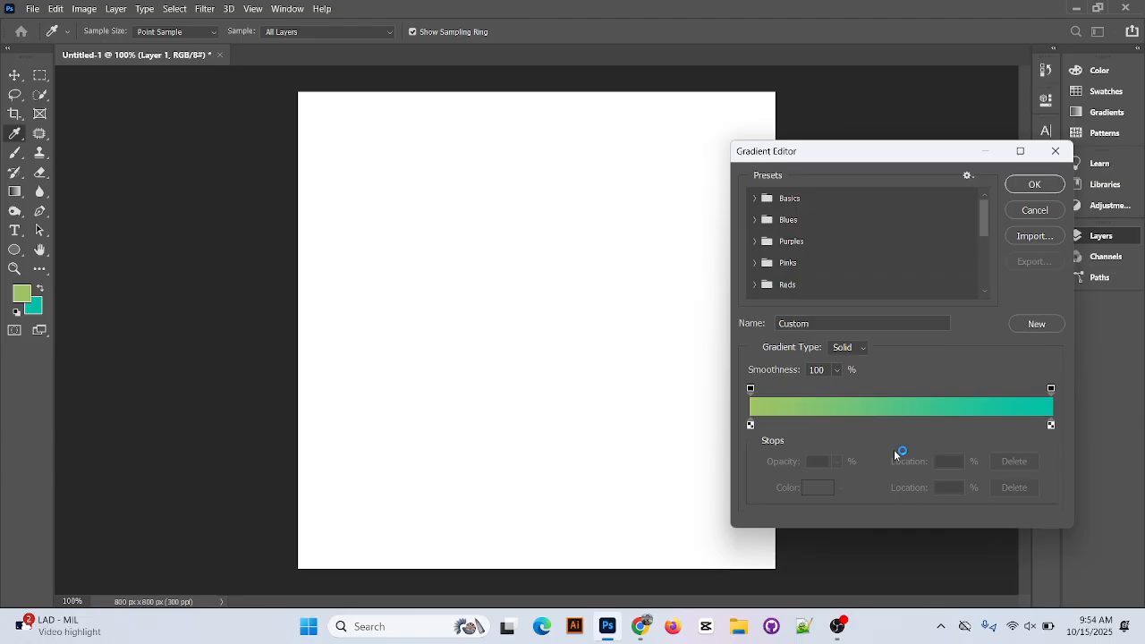
left_click(779, 426)
left_click(836, 426)
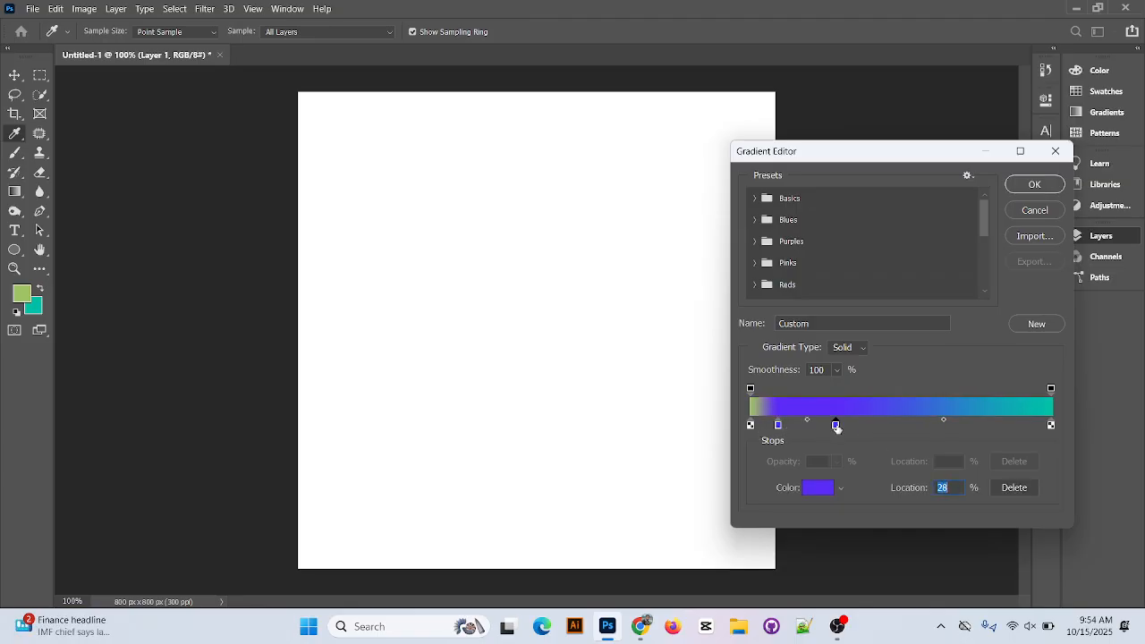
left_click(881, 425)
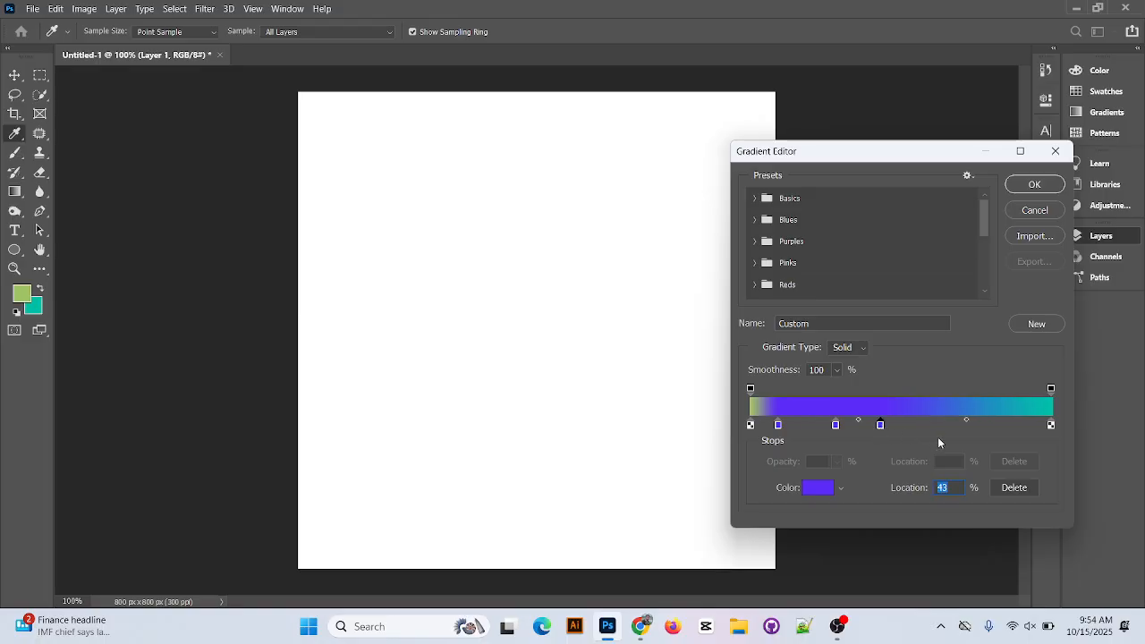
left_click(977, 426)
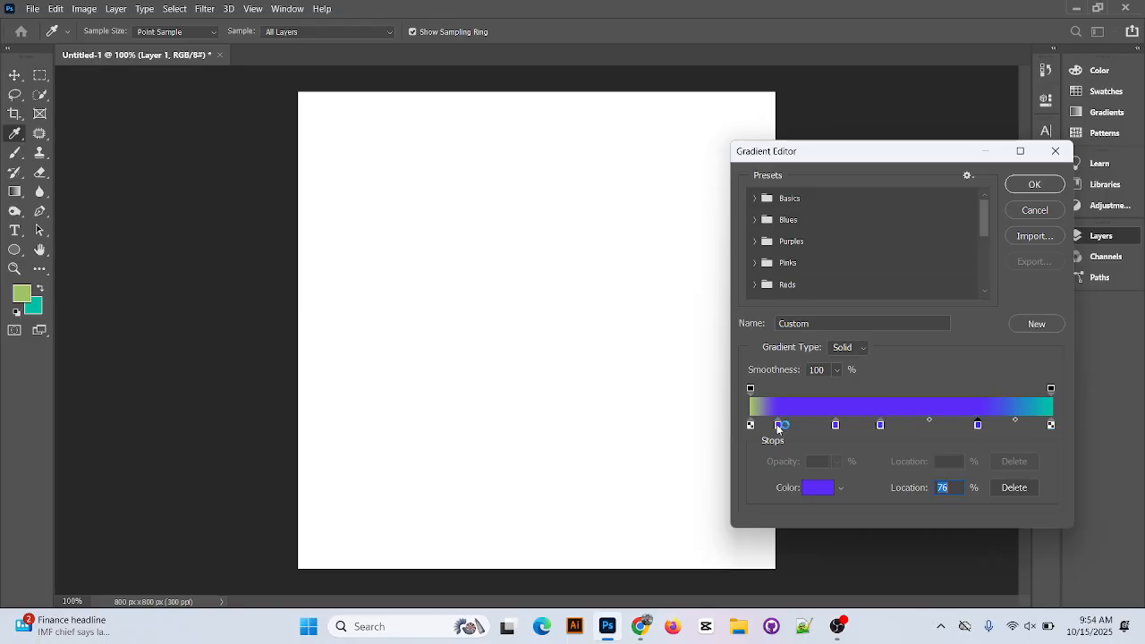
Recolor the gradient stop at 9% to bright lime green and move it to about 18%.
double_click(779, 425)
left_click(829, 300)
left_click(863, 321)
left_click(834, 224)
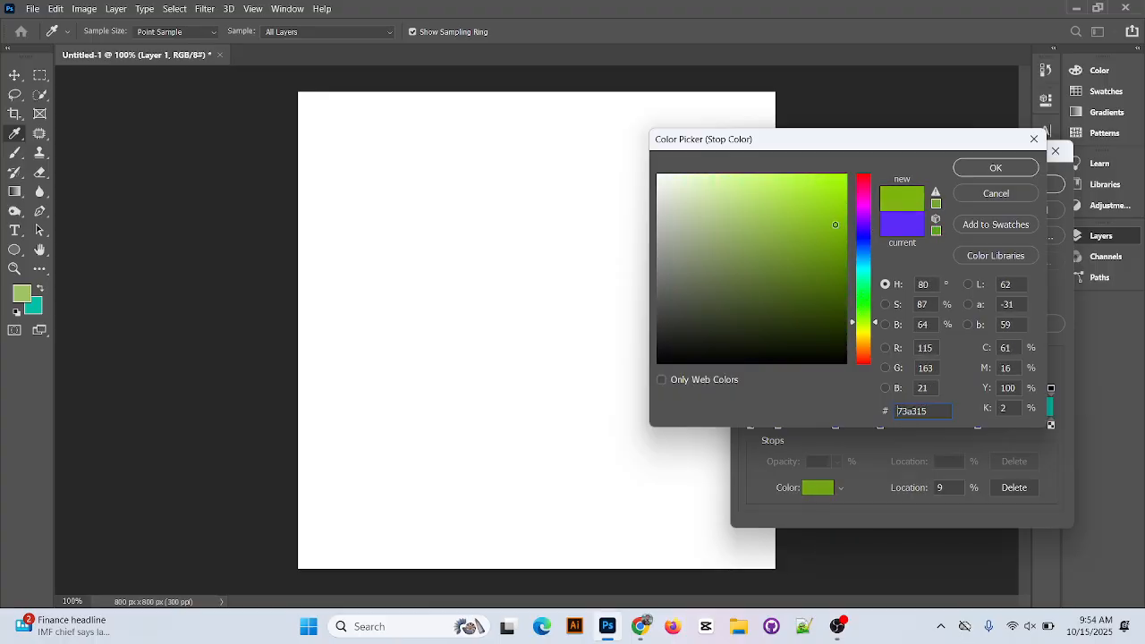
left_click(840, 181)
left_click(994, 168)
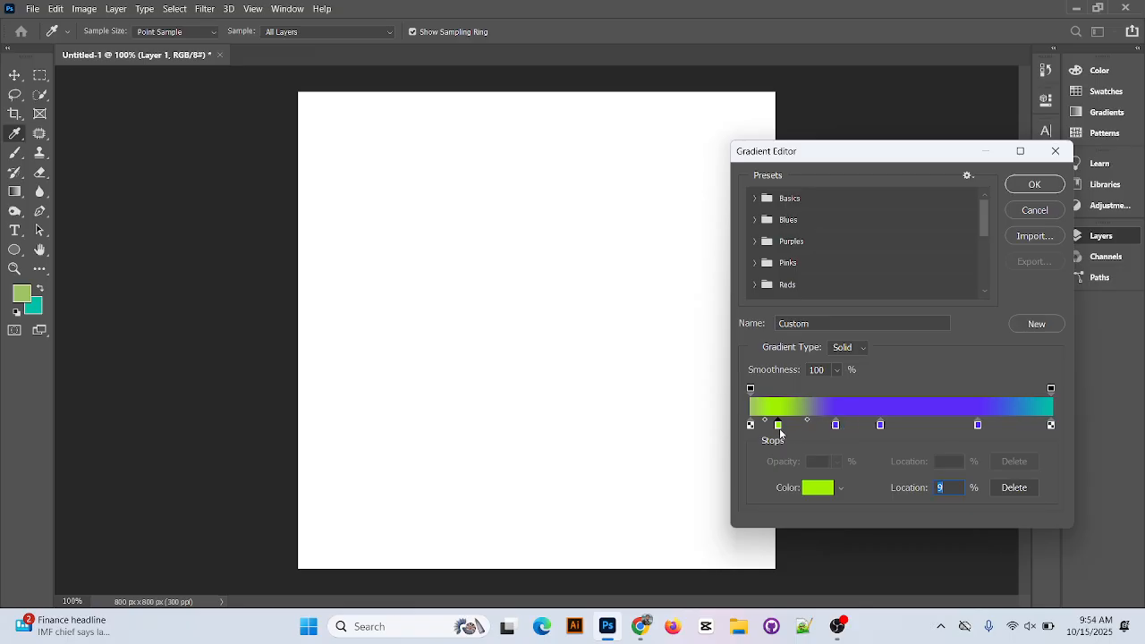
left_click_drag(779, 428, 805, 428)
Set the gradient's start stop at 0% to a vivid blue-violet.
double_click(751, 427)
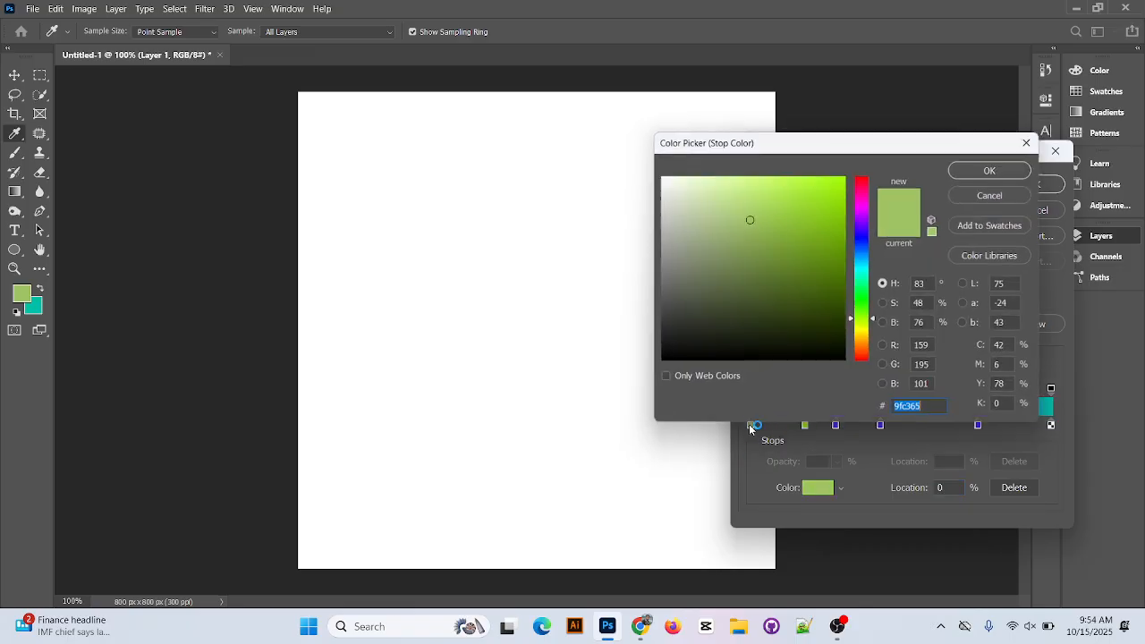
type("1e0080")
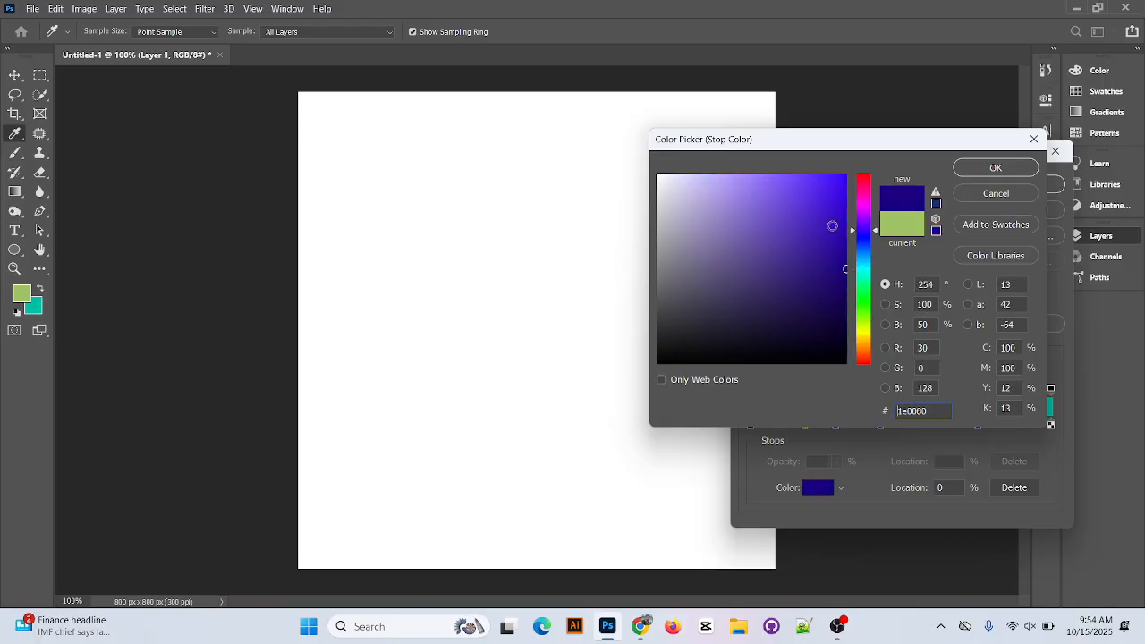
left_click(832, 225)
left_click(994, 167)
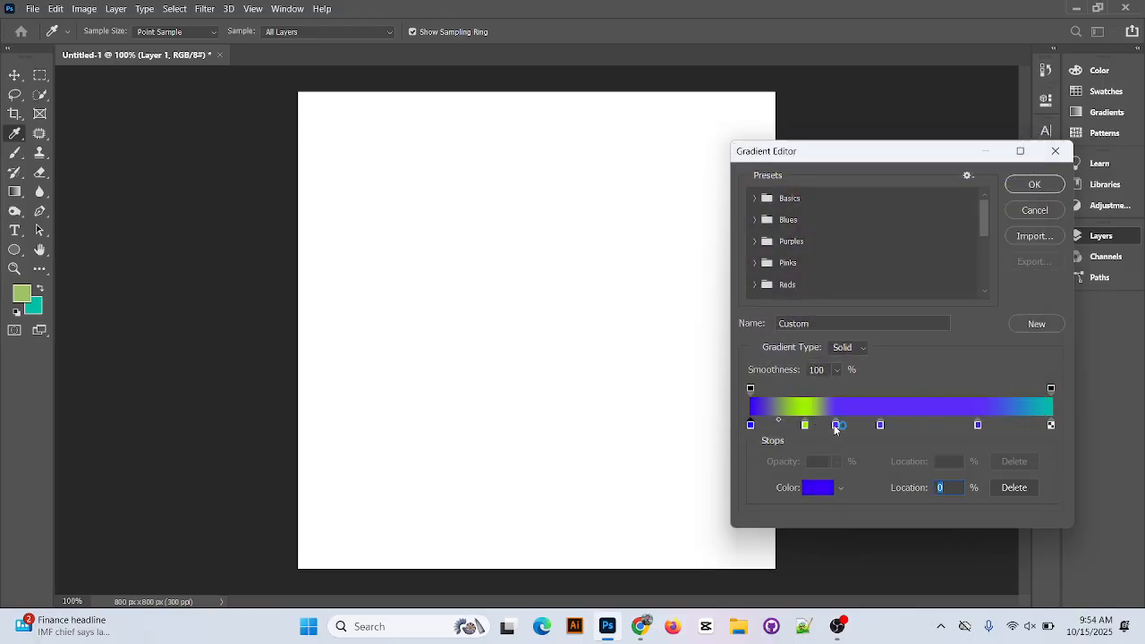
Recolor the gradient stop at 28% to pure red and place a duplicate of it at 41%.
double_click(836, 426)
left_click(864, 175)
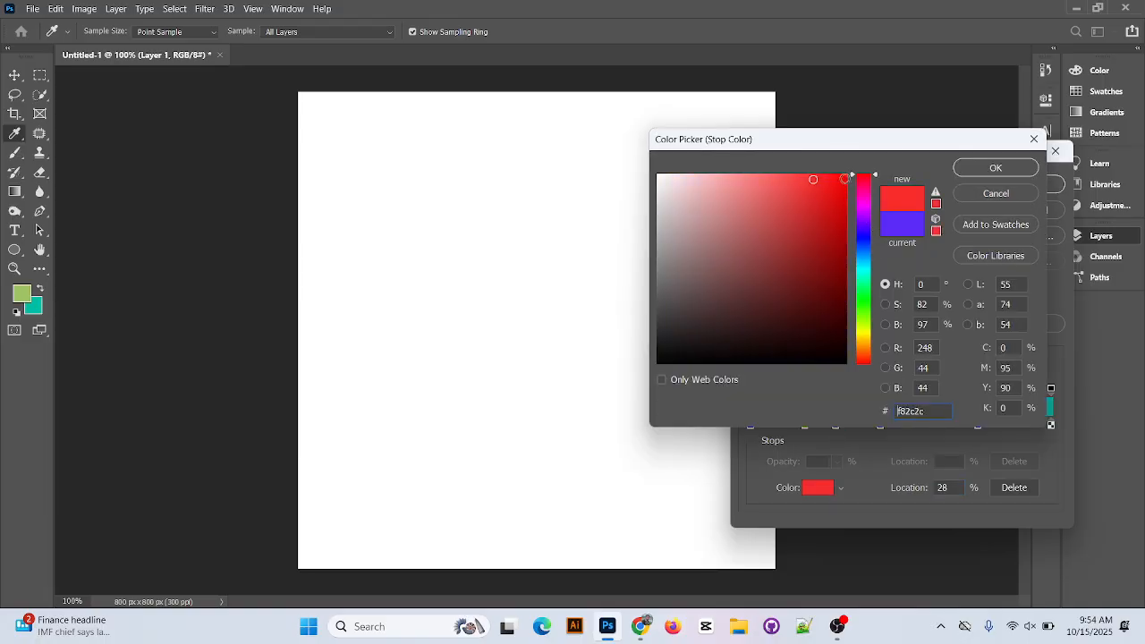
left_click(995, 167)
left_click_drag(834, 426, 875, 425)
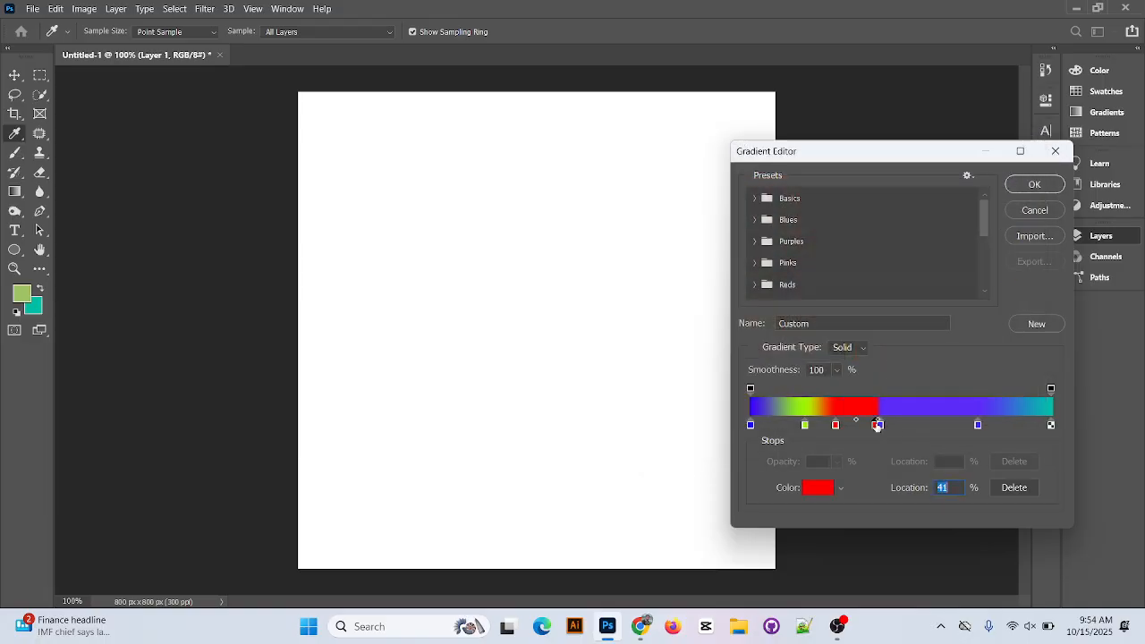
Set the duplicated red stop to blue 002ff7 and move it to 56%.
double_click(875, 425)
type("002ff7")
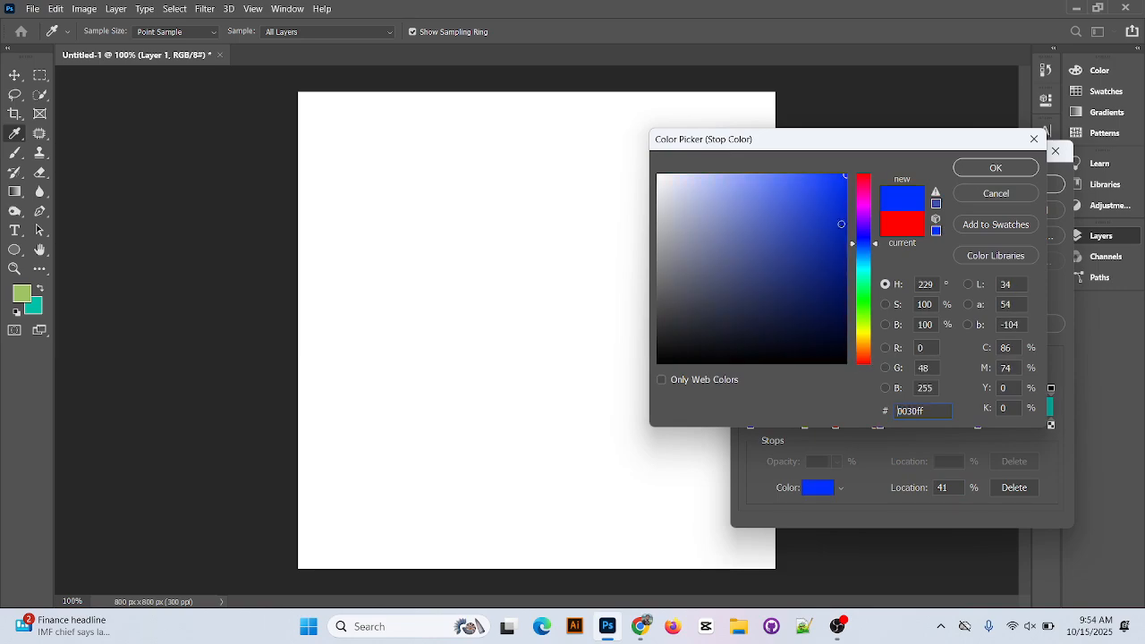
left_click(959, 170)
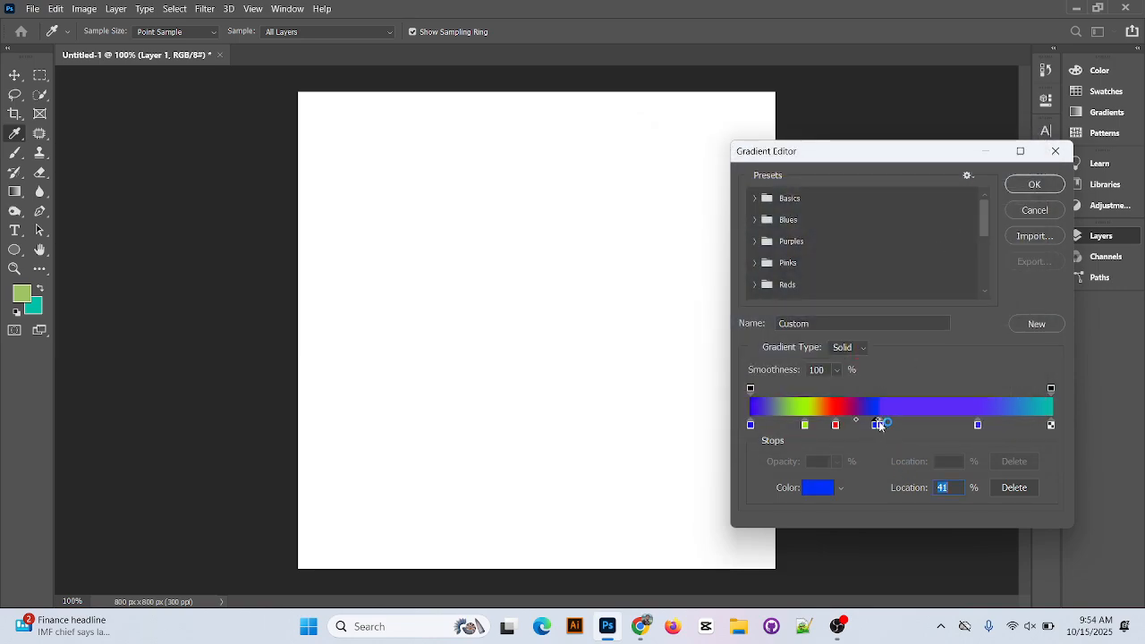
left_click_drag(874, 427, 921, 427)
Change the gradient stop at 56% to turquoise 00ebab.
double_click(919, 425)
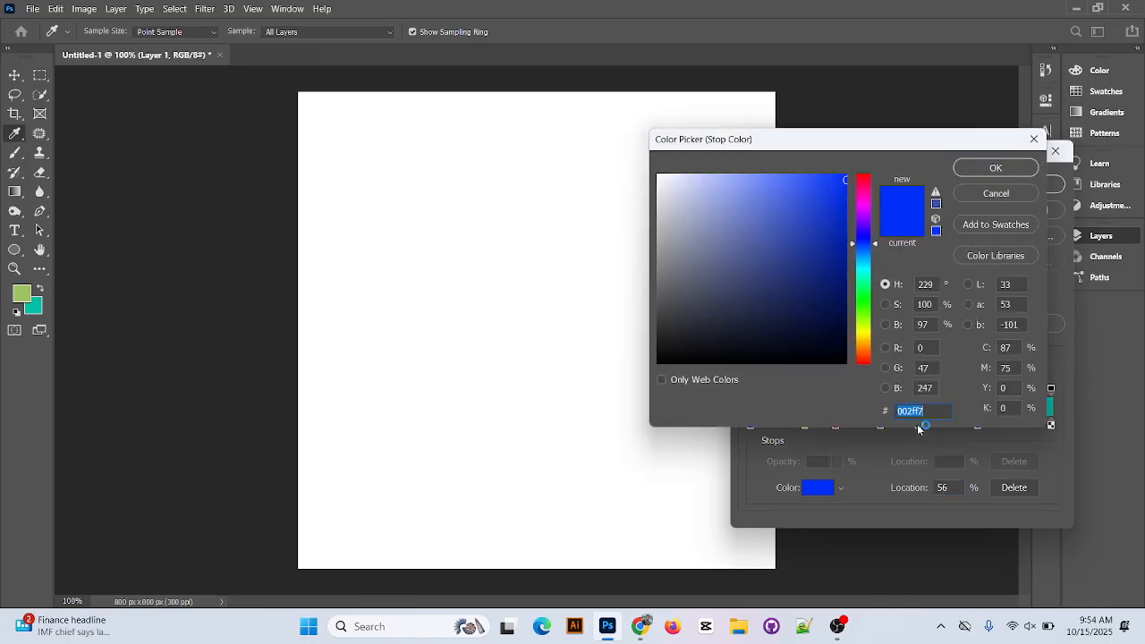
type("00ebab")
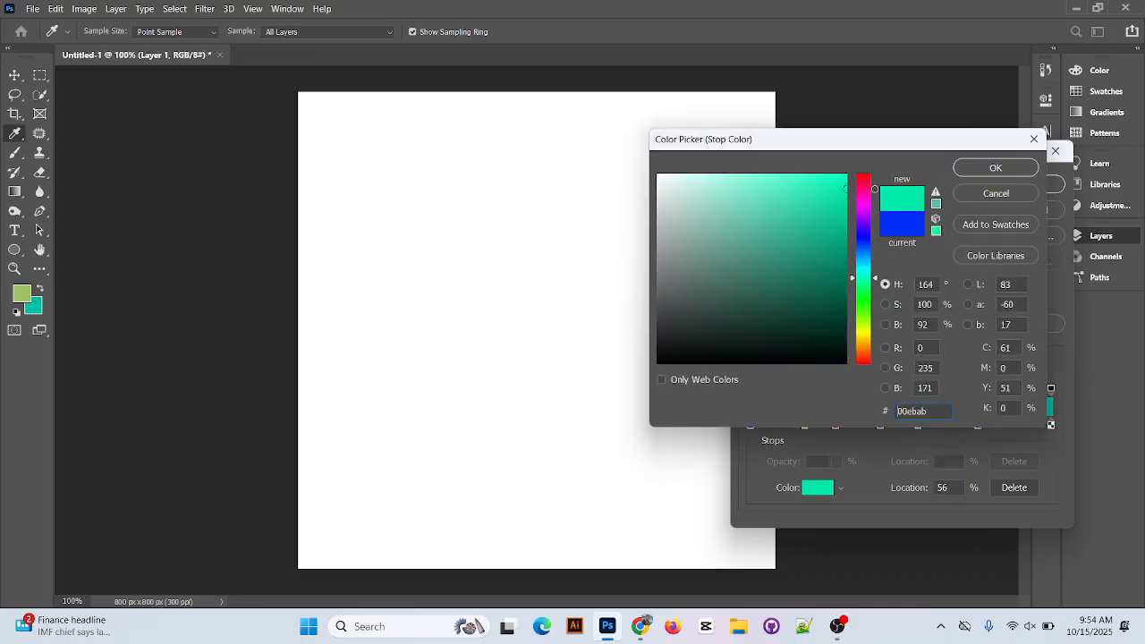
left_click(984, 170)
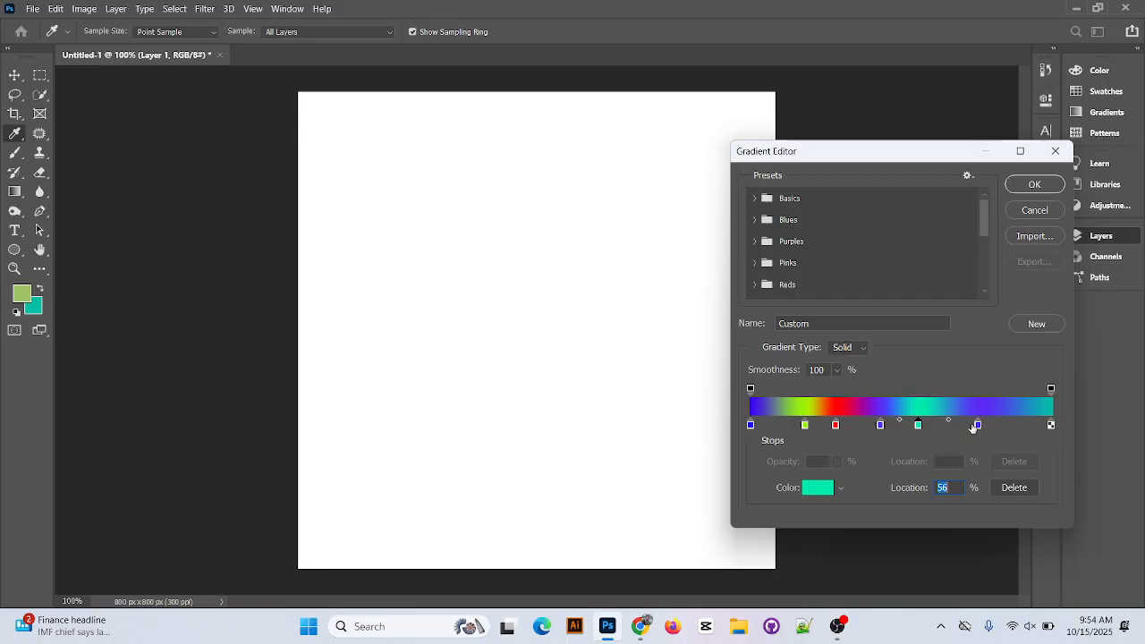
Recolor the gradient stop at 76% to pink e80661.
double_click(978, 425)
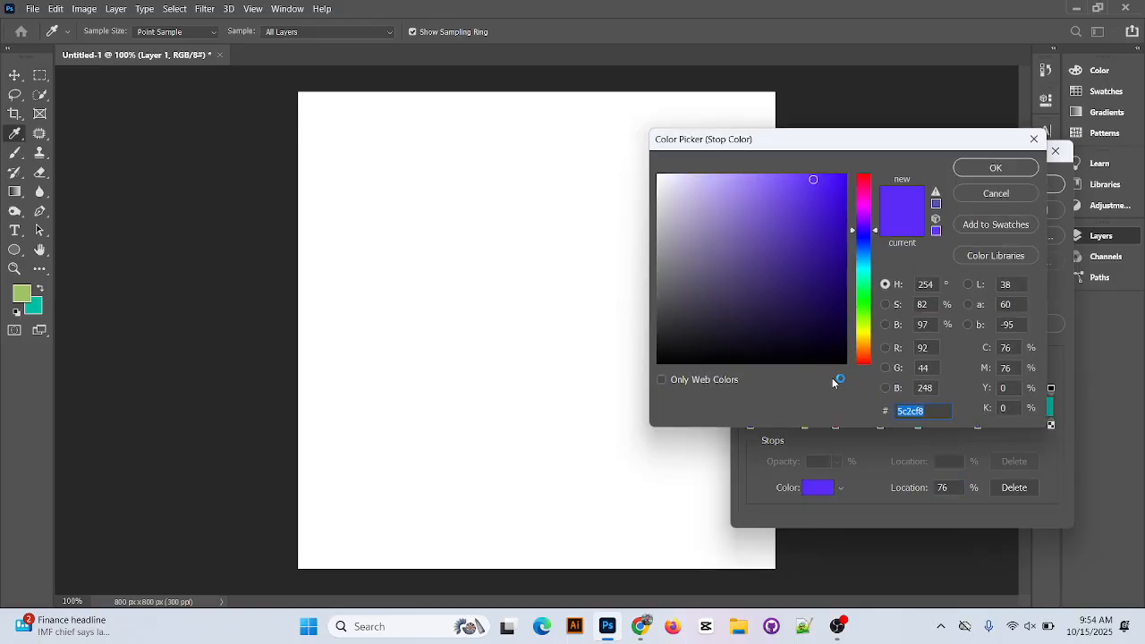
left_click_drag(839, 213, 865, 187)
left_click(842, 191)
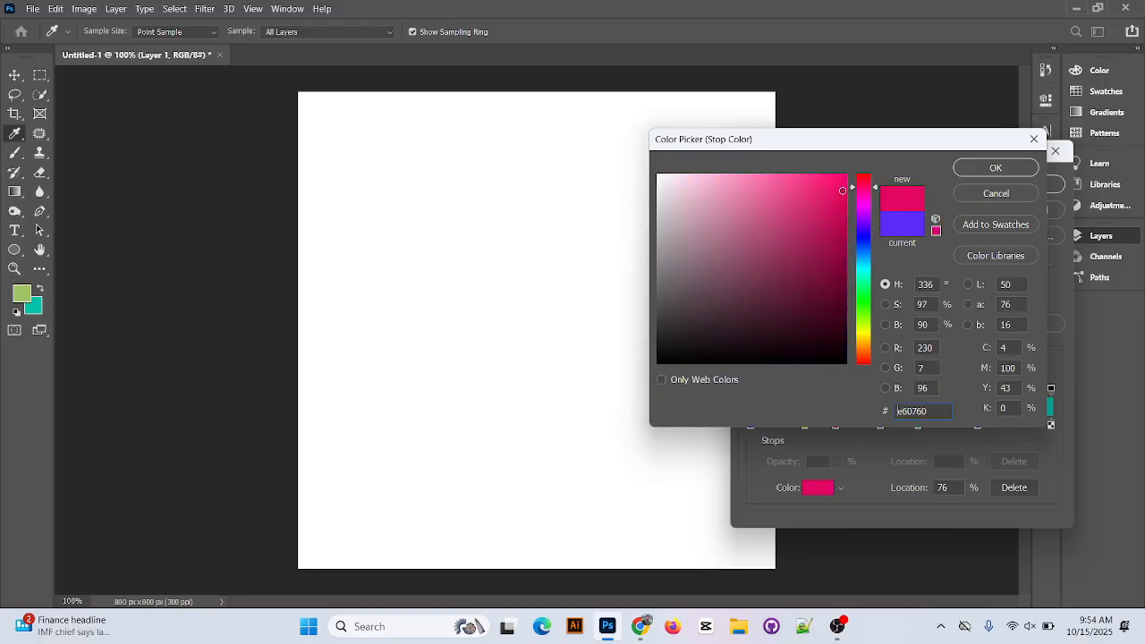
left_click(993, 166)
Set the gradient's end stop at 100% to green 1eff00 and accept the edited gradient.
double_click(1051, 426)
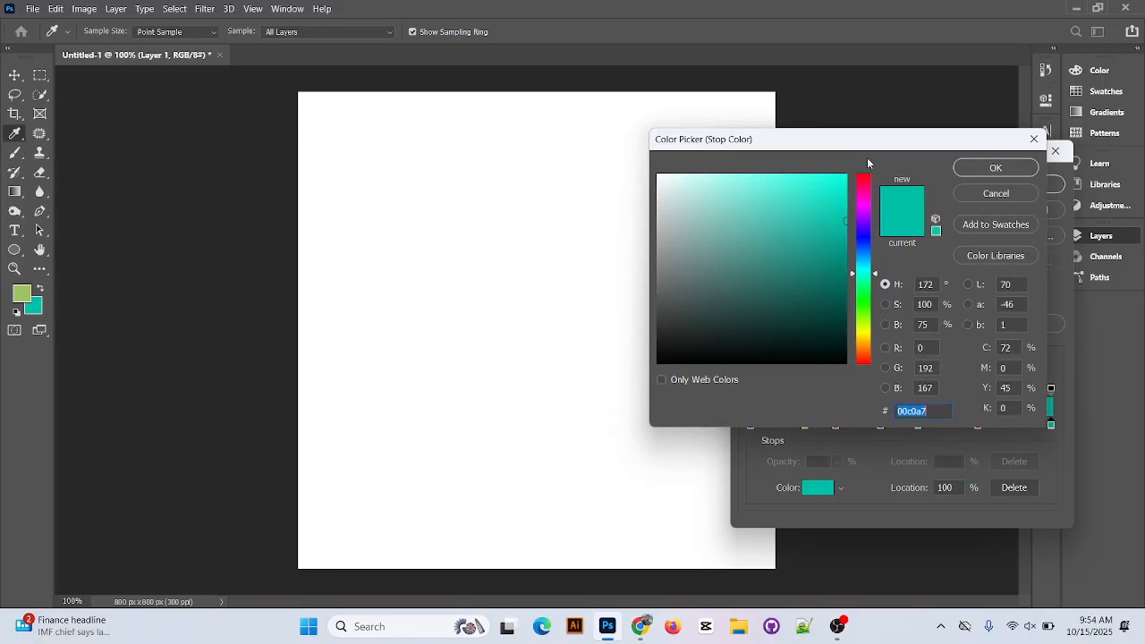
left_click_drag(872, 273, 864, 304)
left_click(846, 175)
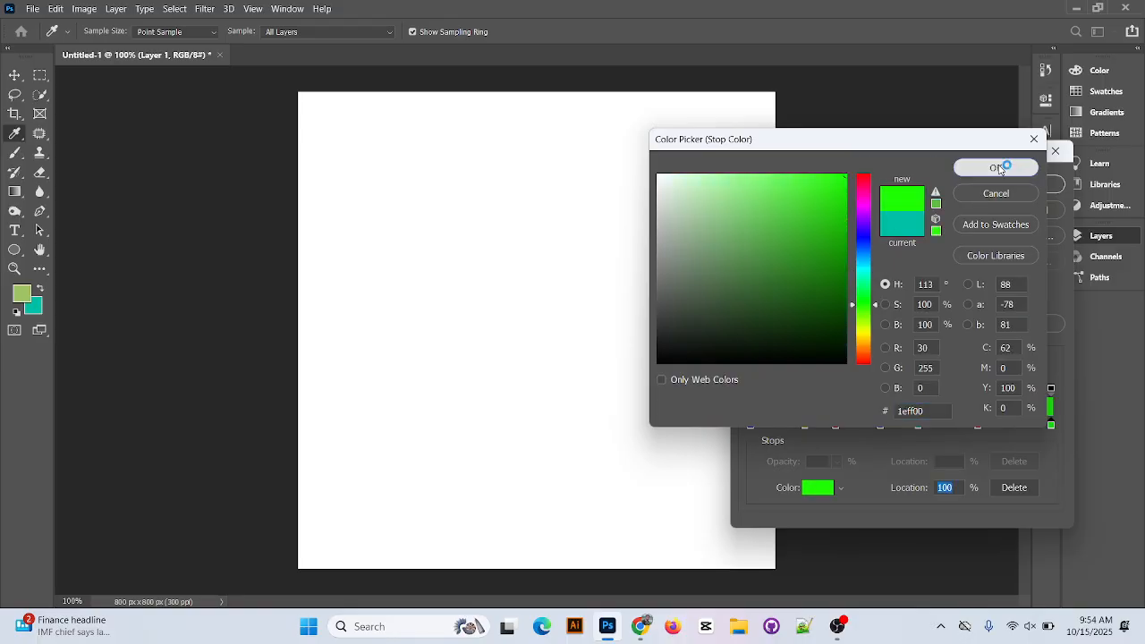
left_click(993, 167)
left_click(1033, 185)
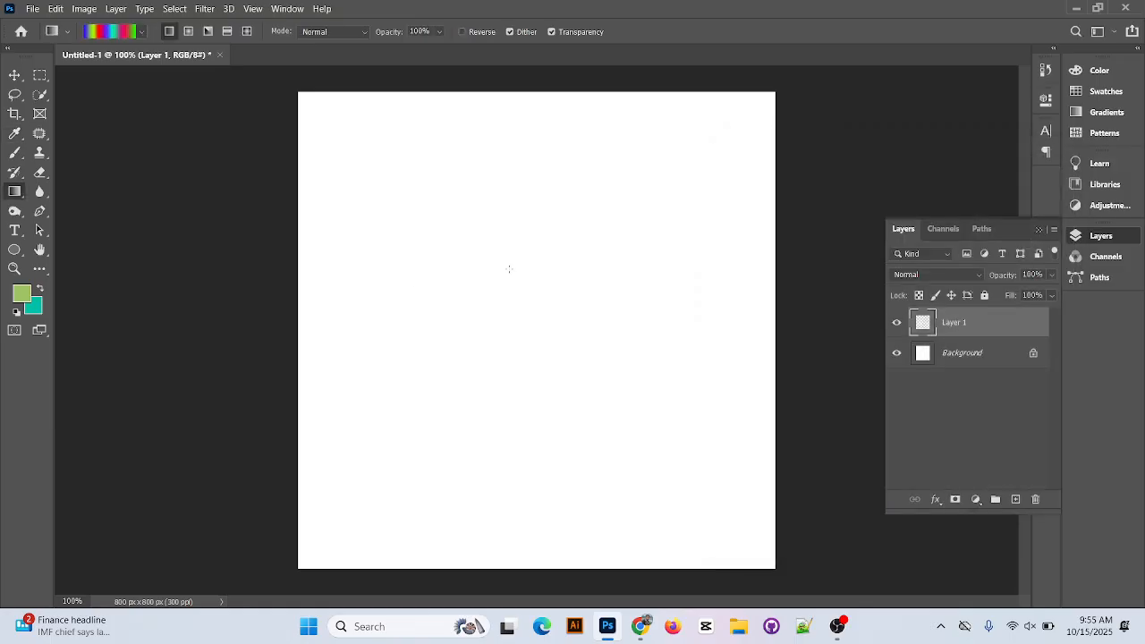
Fill the new layer with the multicolor linear gradient, trying one long pull across the canvas and two short diagonal pulls.
left_click_drag(365, 296, 644, 315)
left_click_drag(340, 202, 380, 221)
left_click_drag(449, 251, 481, 270)
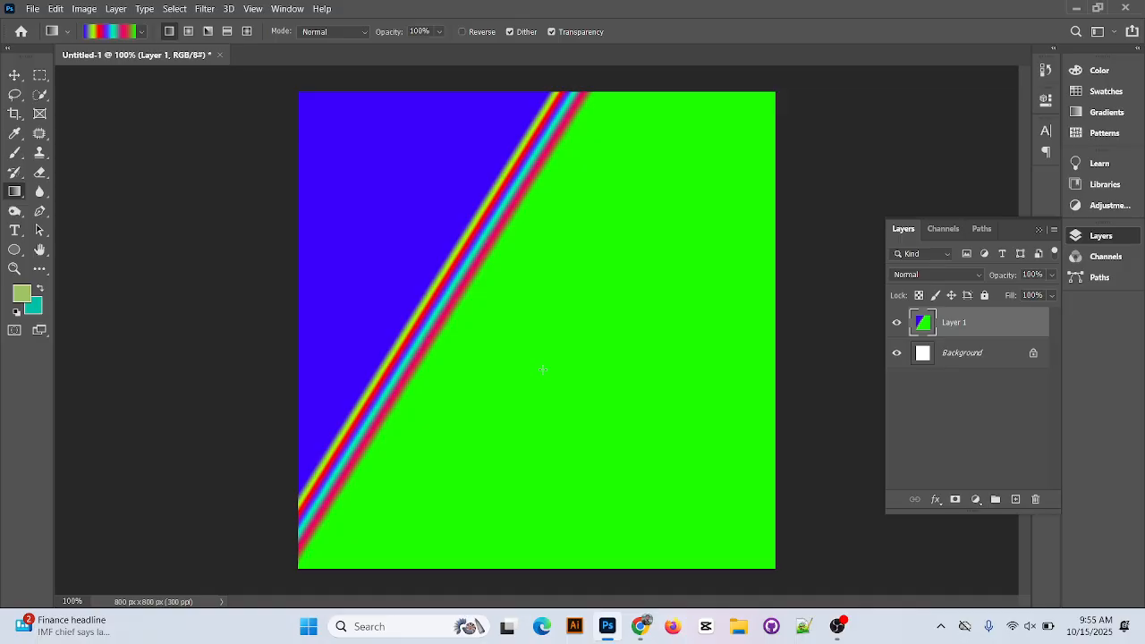
Undo the gradient fills back to the blank background and add a new empty layer.
key("ctrl+z")
key("ctrl+z")
key("ctrl+z")
key("ctrl+z")
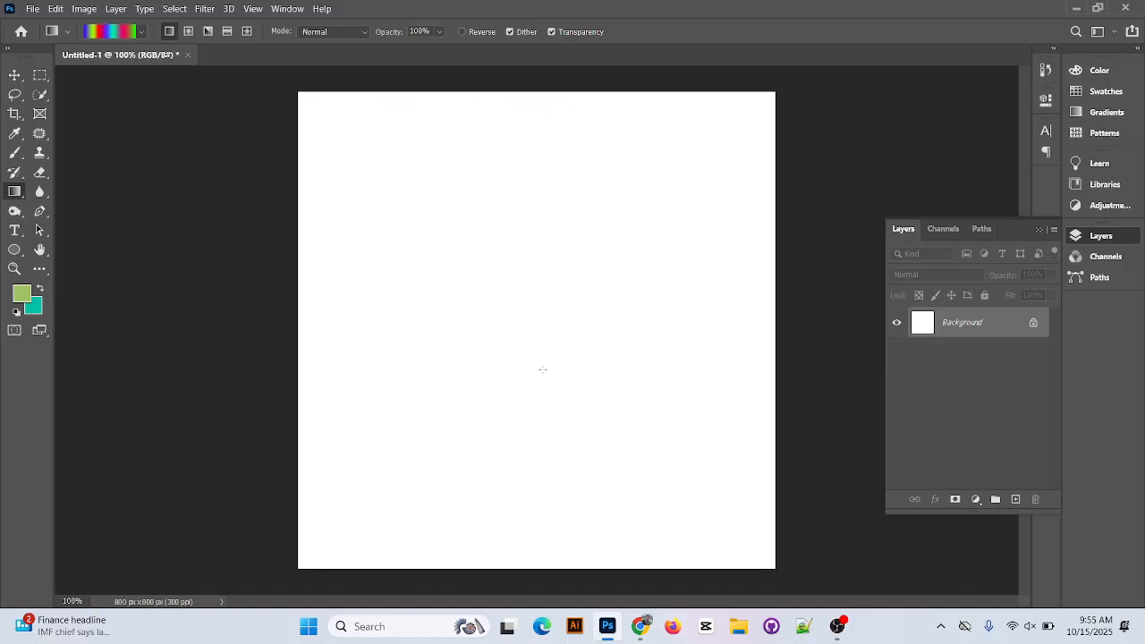
left_click(1016, 500)
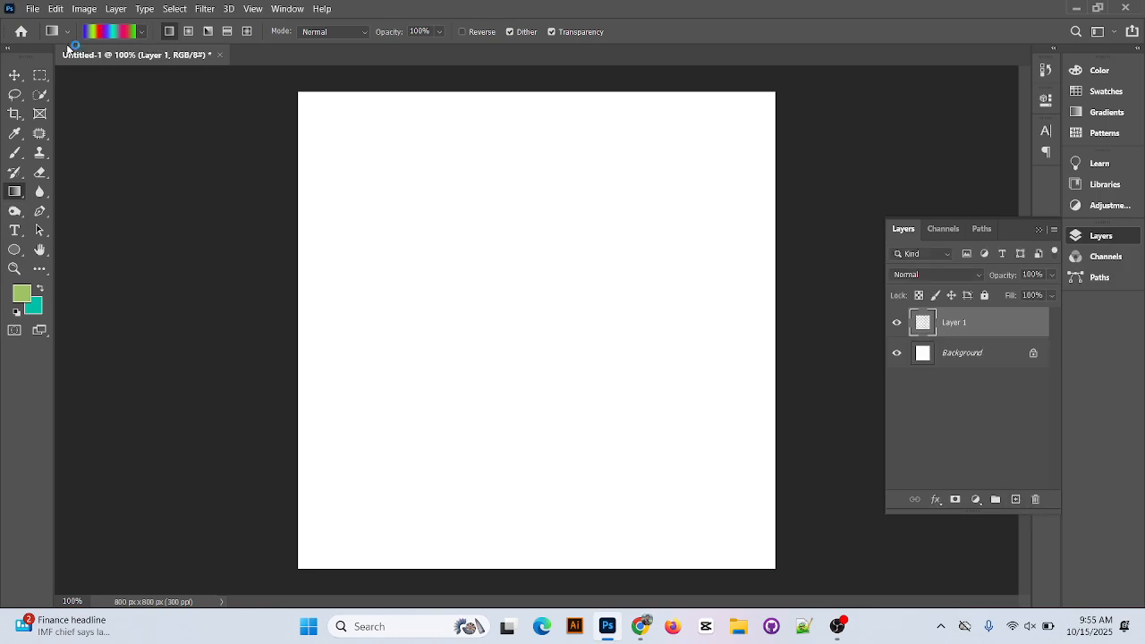
Remove all the intermediate color stops from the gradient, keeping only the blue start and green end stops, and accept it.
left_click(112, 31)
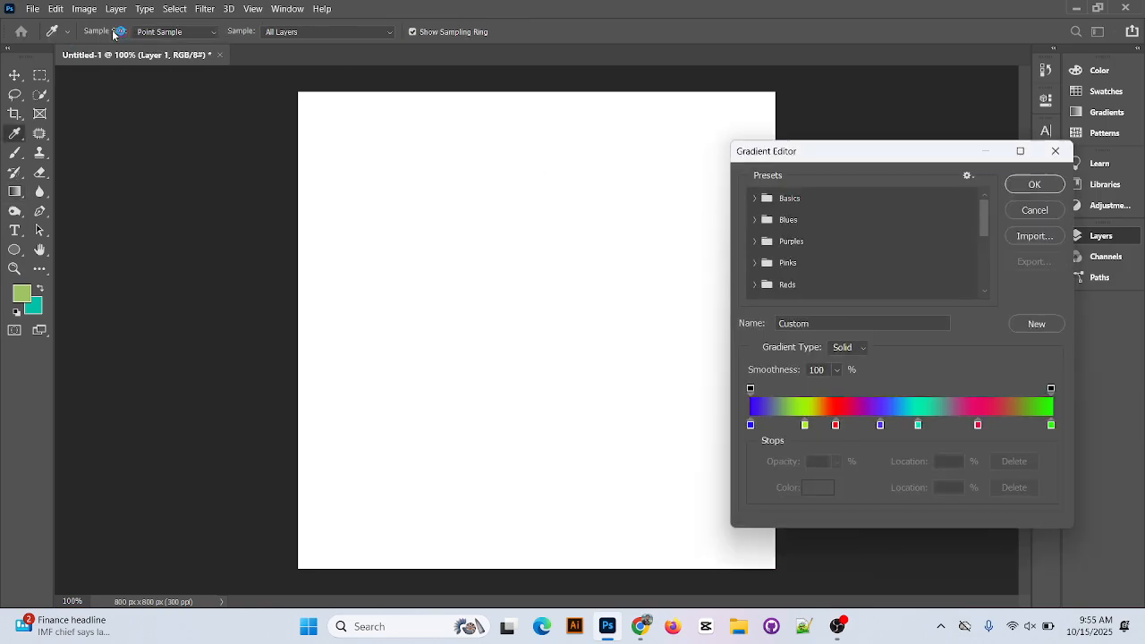
left_click_drag(804, 426, 892, 464)
left_click_drag(918, 424, 935, 476)
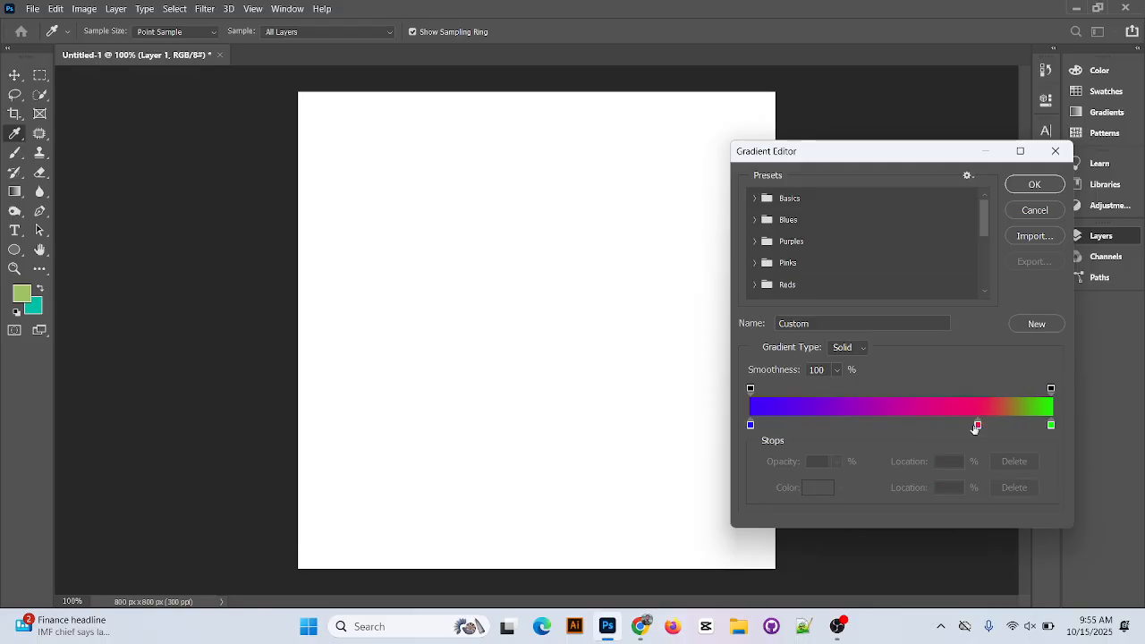
left_click_drag(978, 425, 978, 448)
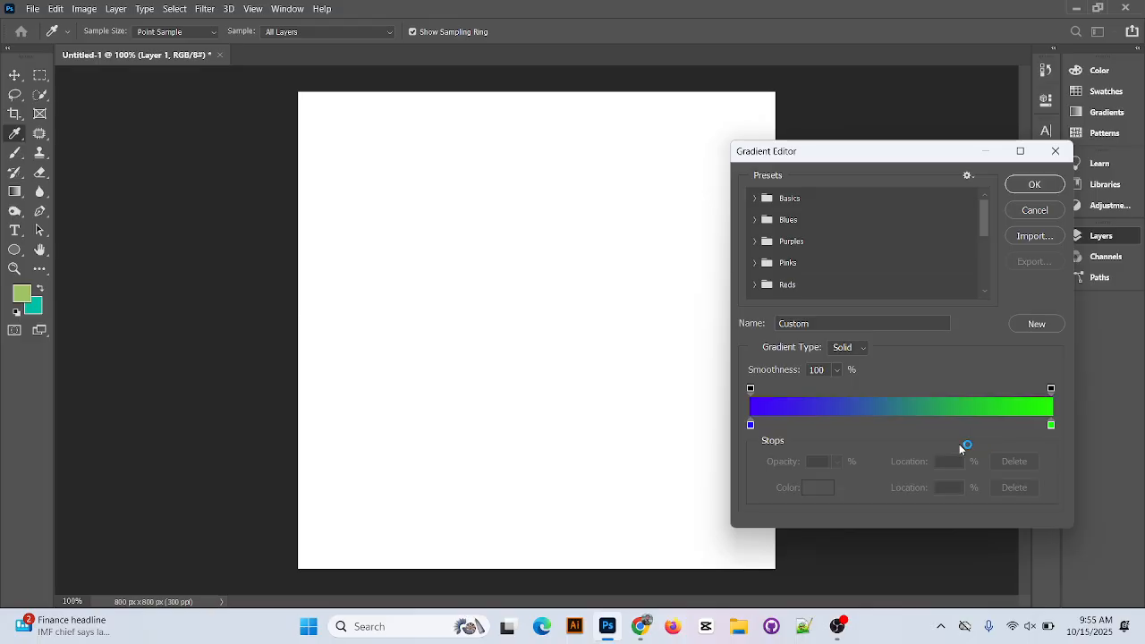
left_click(1032, 186)
Fill the layer with the blue-to-green linear gradient, trying several short diagonal pulls at different angles and positions.
left_click_drag(482, 269, 571, 381)
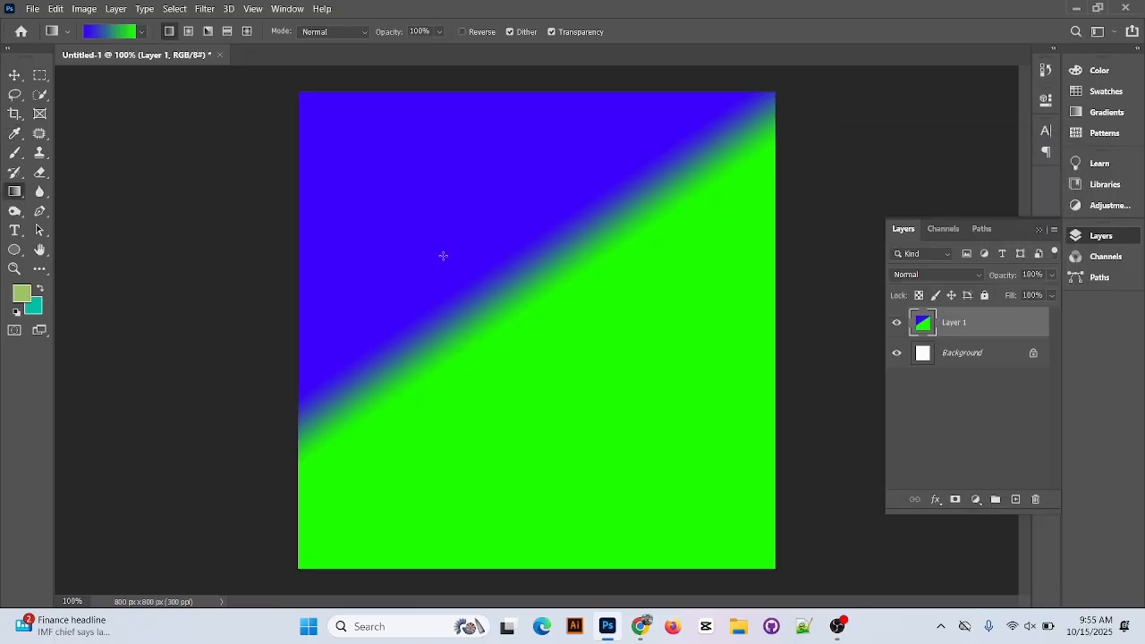
left_click_drag(421, 245, 543, 354)
left_click_drag(399, 274, 599, 394)
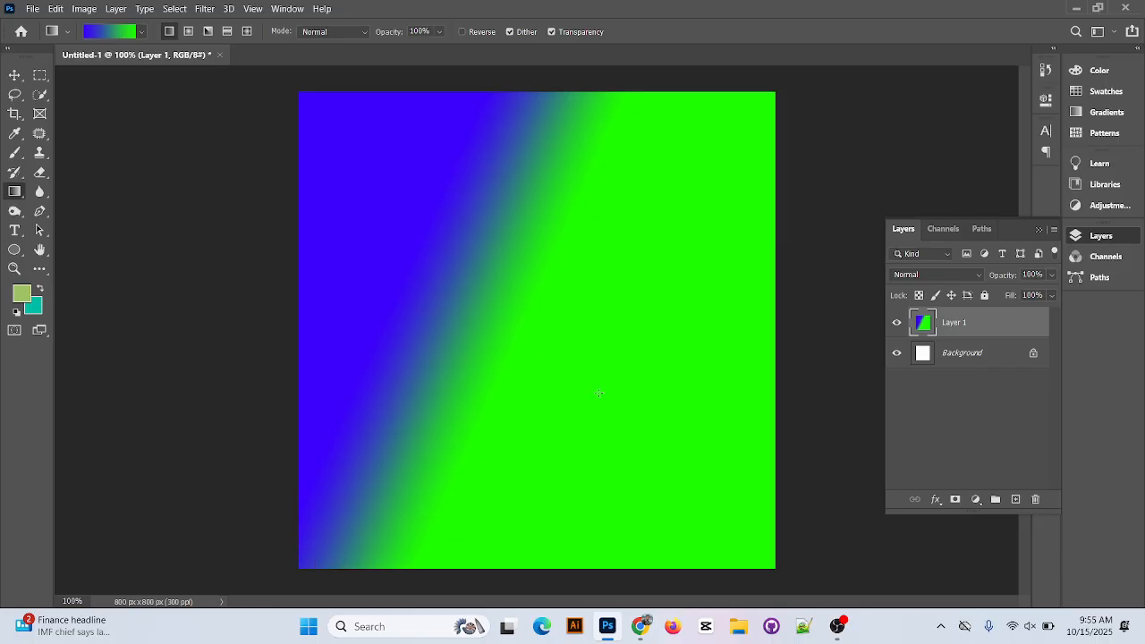
left_click_drag(582, 333, 635, 353)
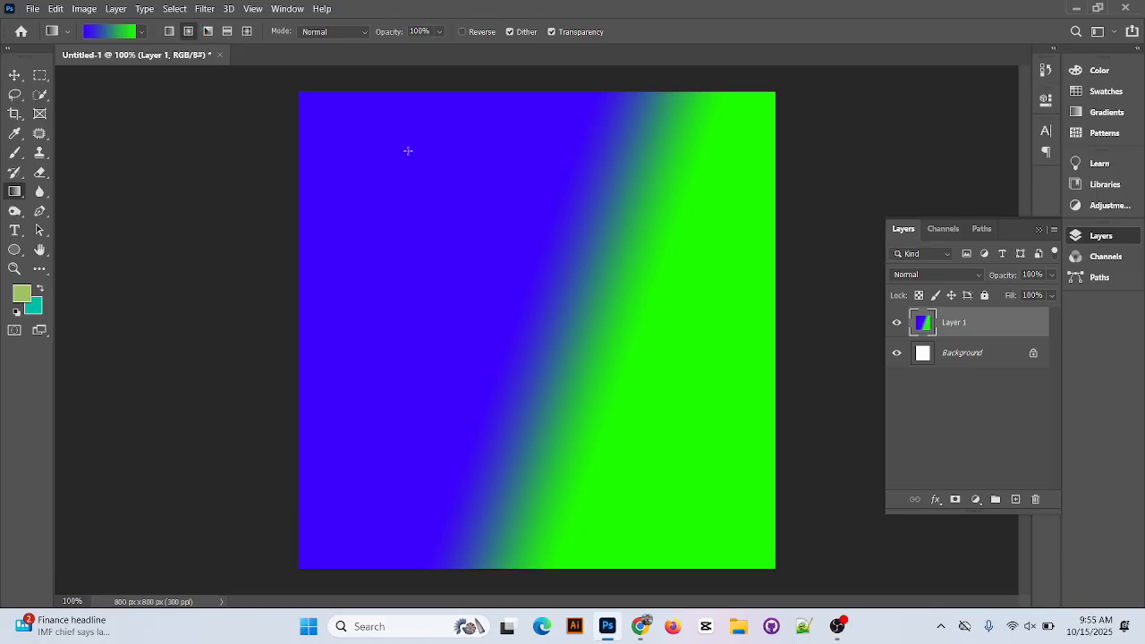
Refill the layer with a small and a larger radial gradient, and with angle gradients from several starting points.
left_click_drag(463, 187, 500, 217)
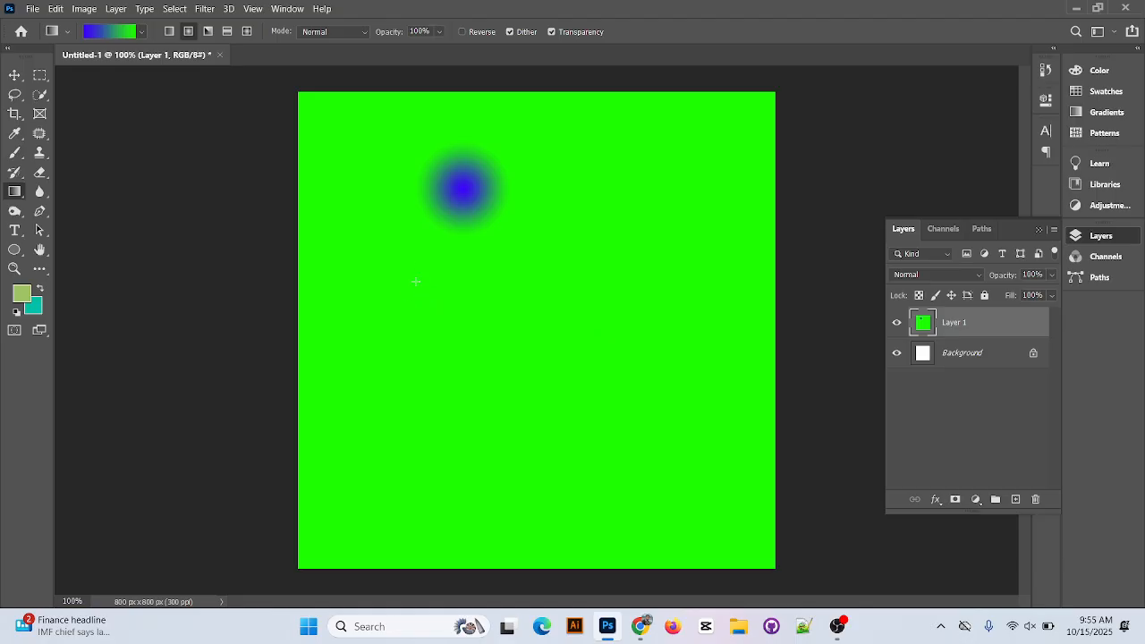
left_click_drag(416, 281, 570, 387)
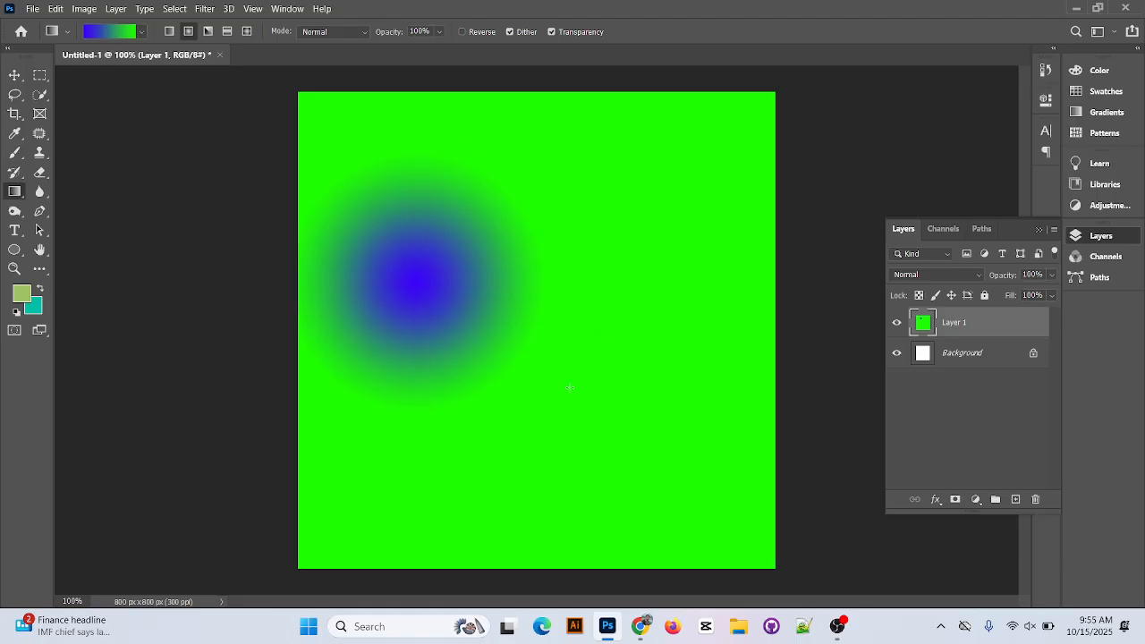
left_click(207, 32)
left_click_drag(526, 97, 644, 367)
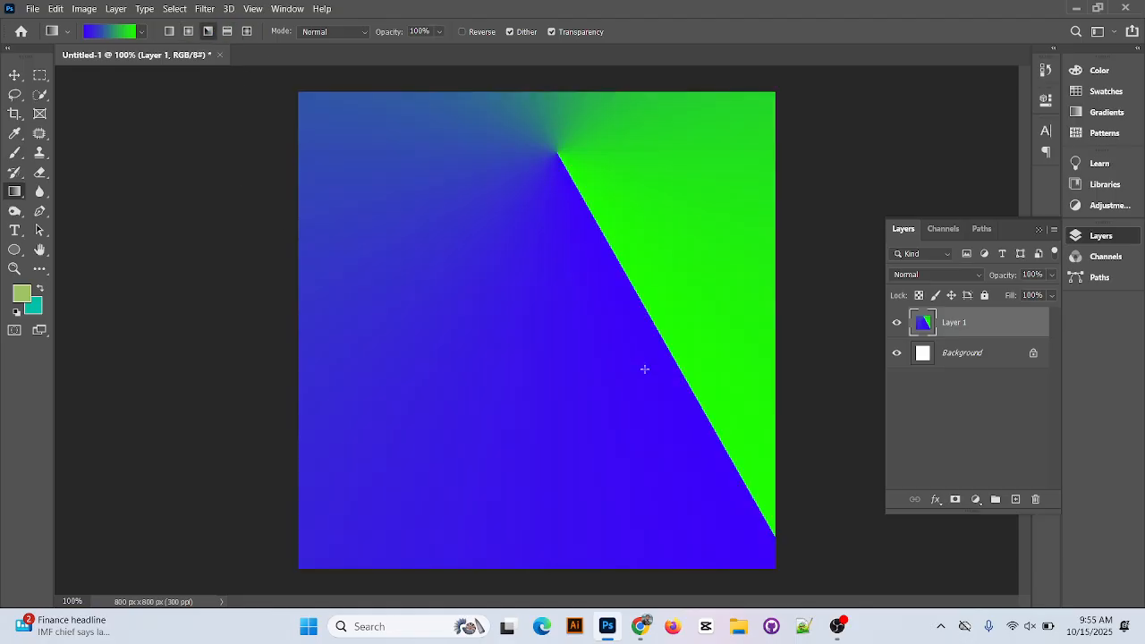
left_click_drag(420, 281, 521, 396)
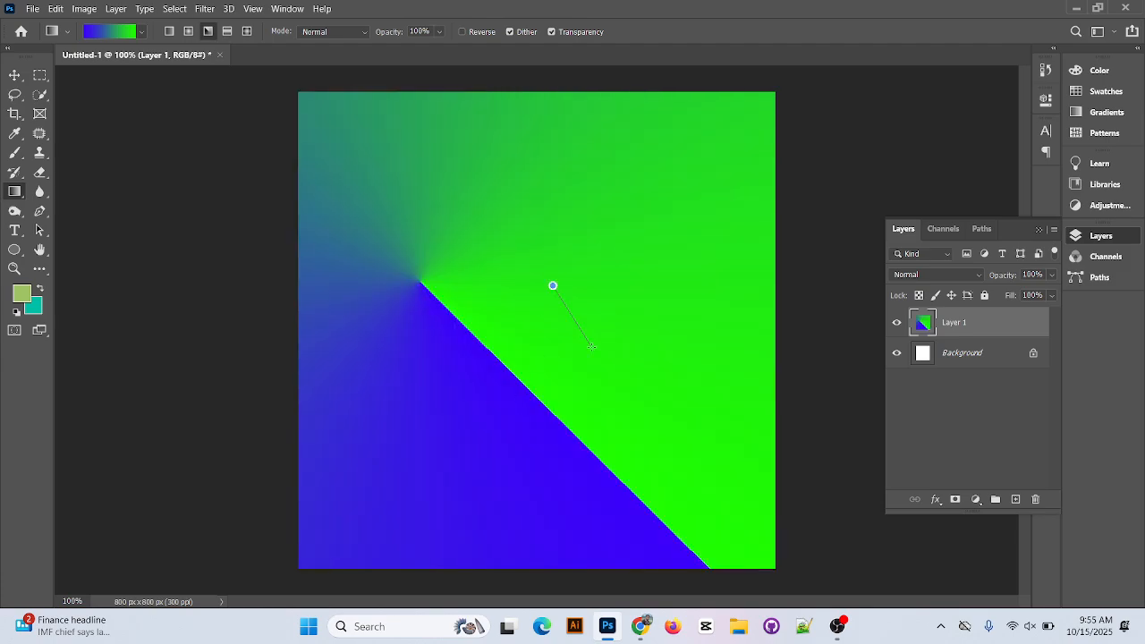
left_click_drag(599, 329, 599, 330)
Switch to the reflected gradient and refill the layer with two near-vertical pulls.
left_click(227, 31)
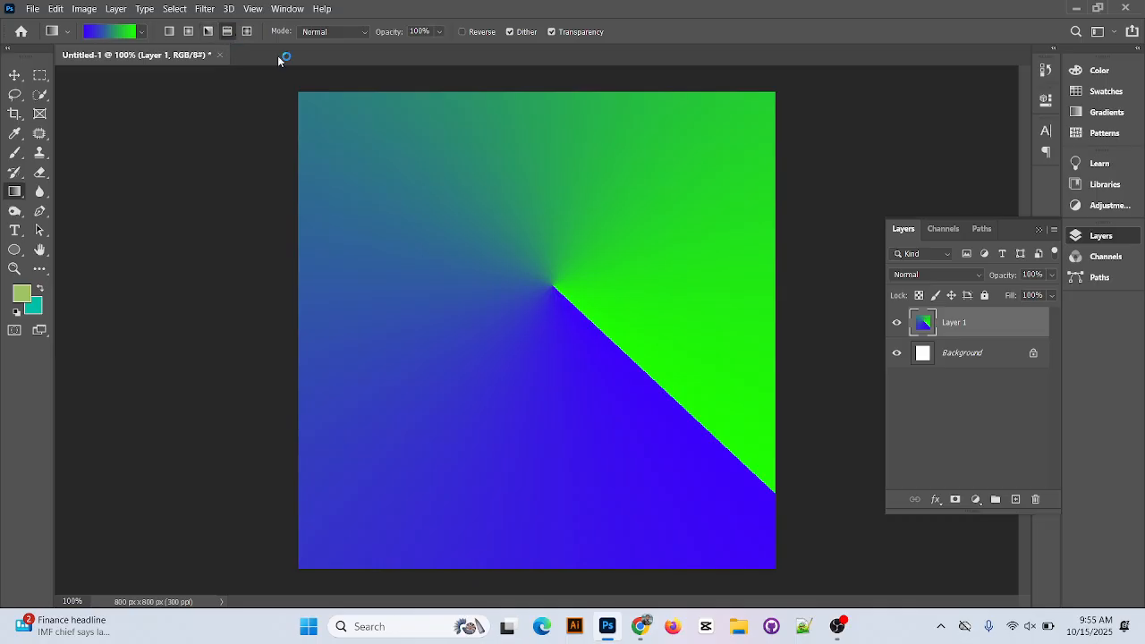
left_click_drag(505, 255, 504, 257)
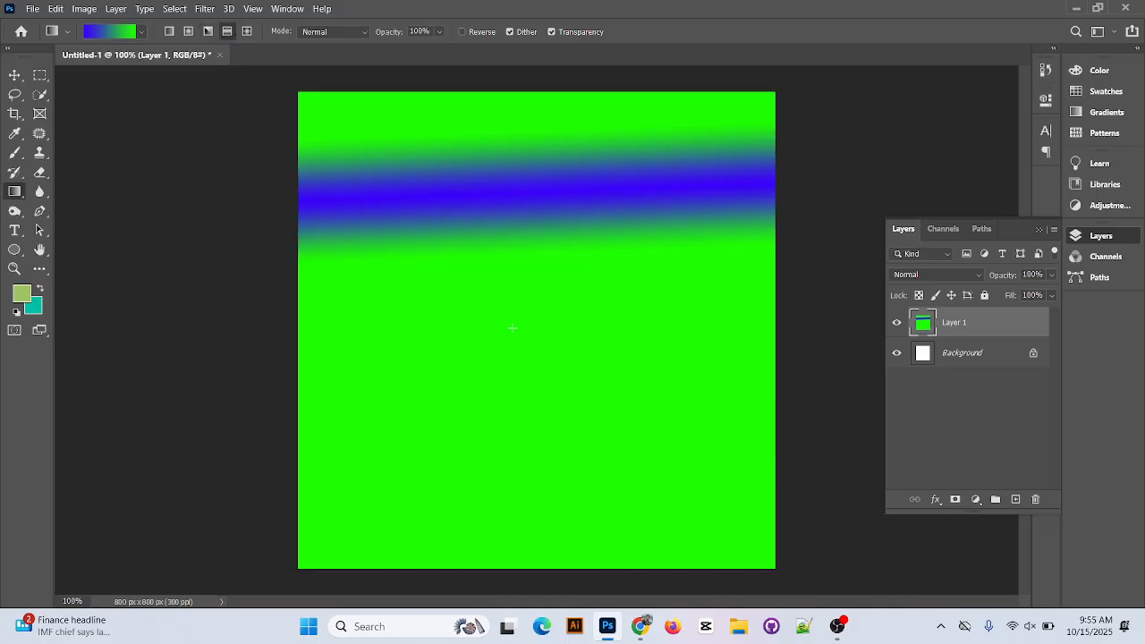
left_click_drag(516, 358, 516, 358)
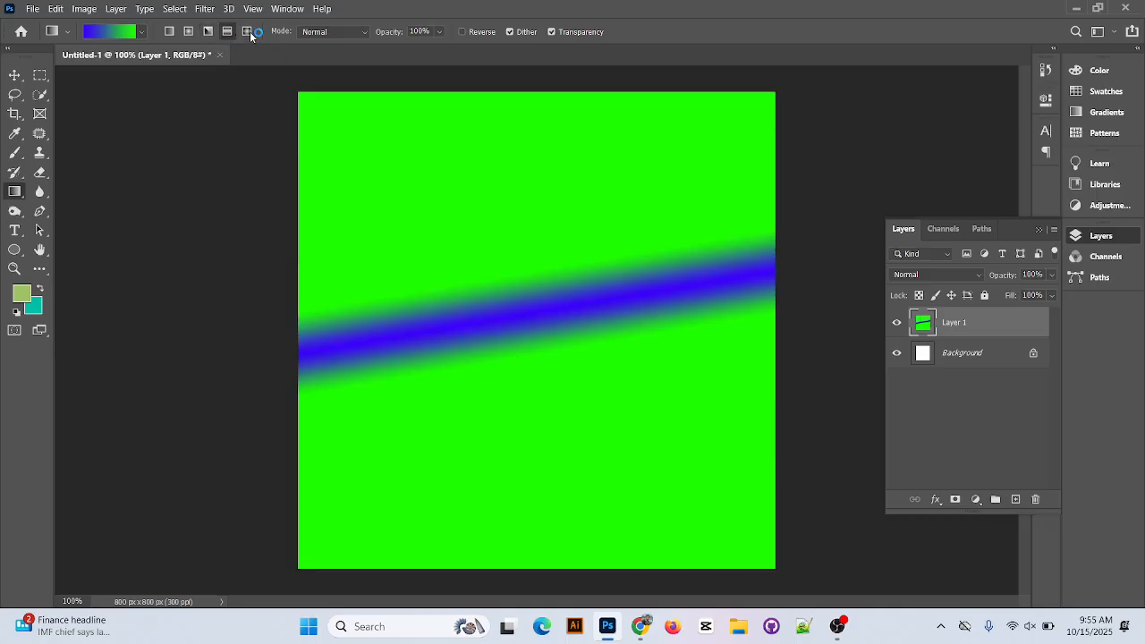
Refill the layer with small diamond gradients, and return to a linear gradient with a short diagonal pull.
left_click_drag(537, 226, 536, 227)
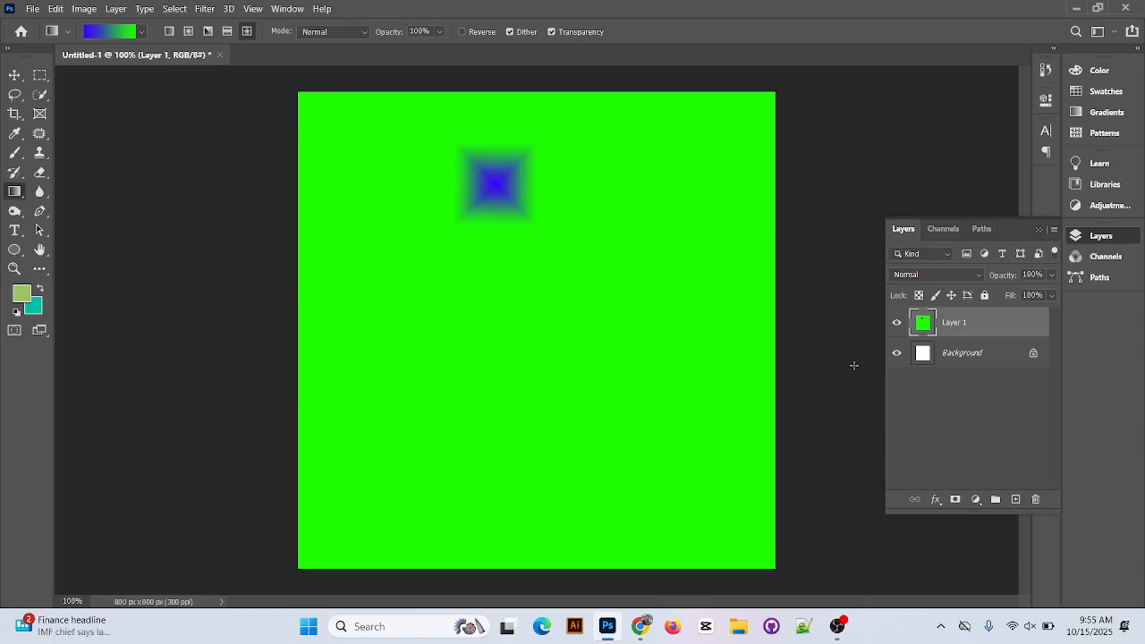
left_click_drag(549, 333, 575, 267)
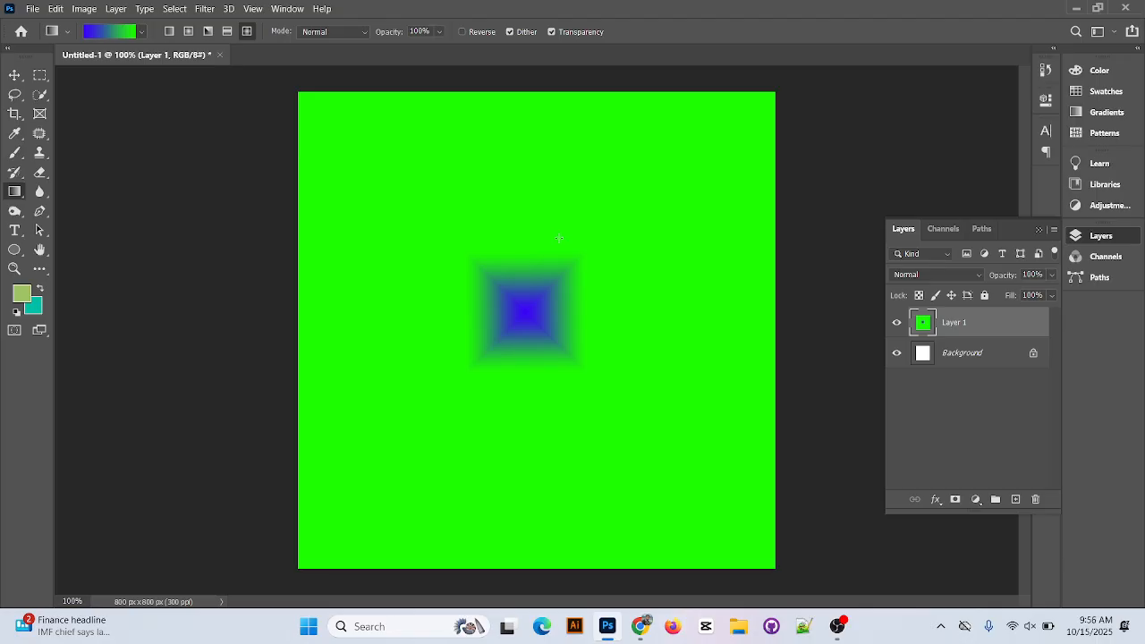
left_click(168, 32)
left_click_drag(484, 234, 553, 294)
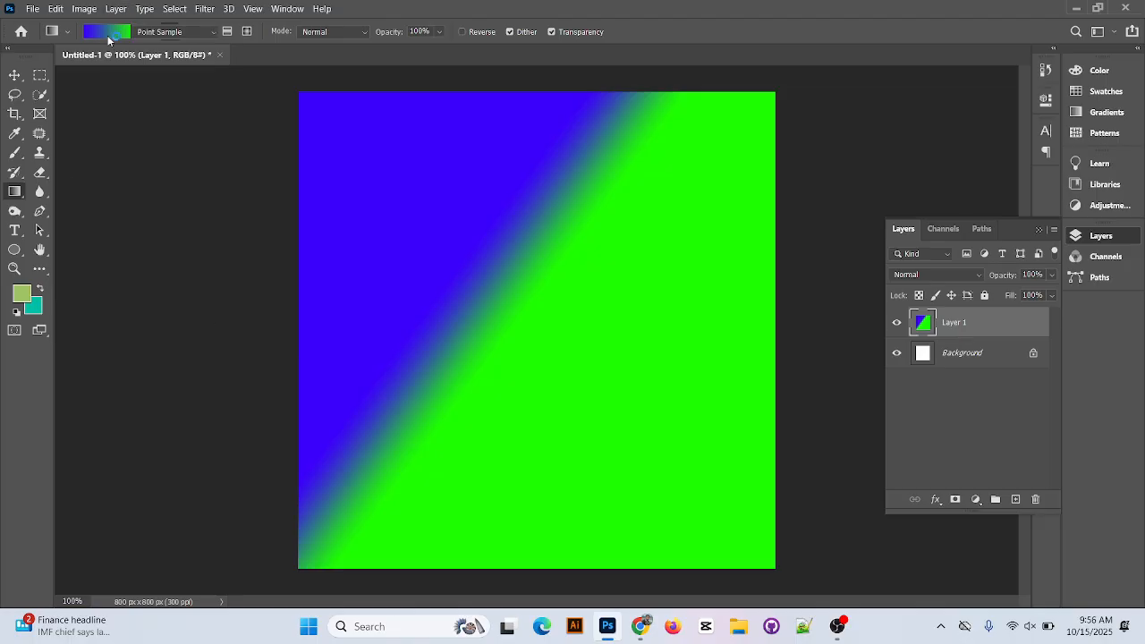
Try to recolor the gradient's start stop at 0% to bright cyan and accept the edited gradient.
left_click(114, 33)
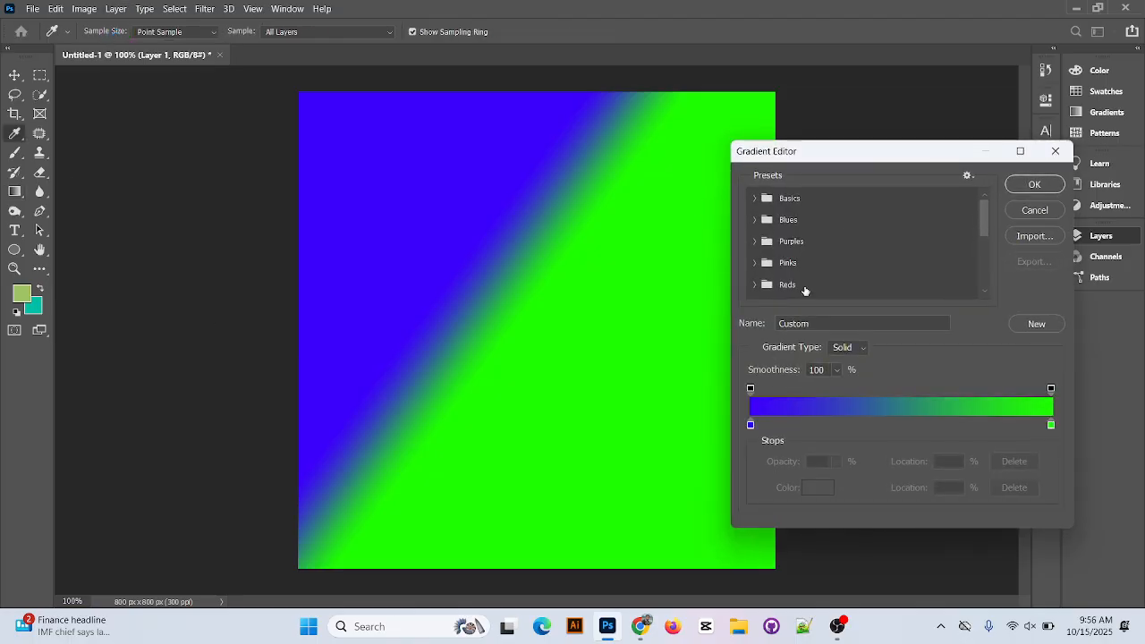
double_click(750, 426)
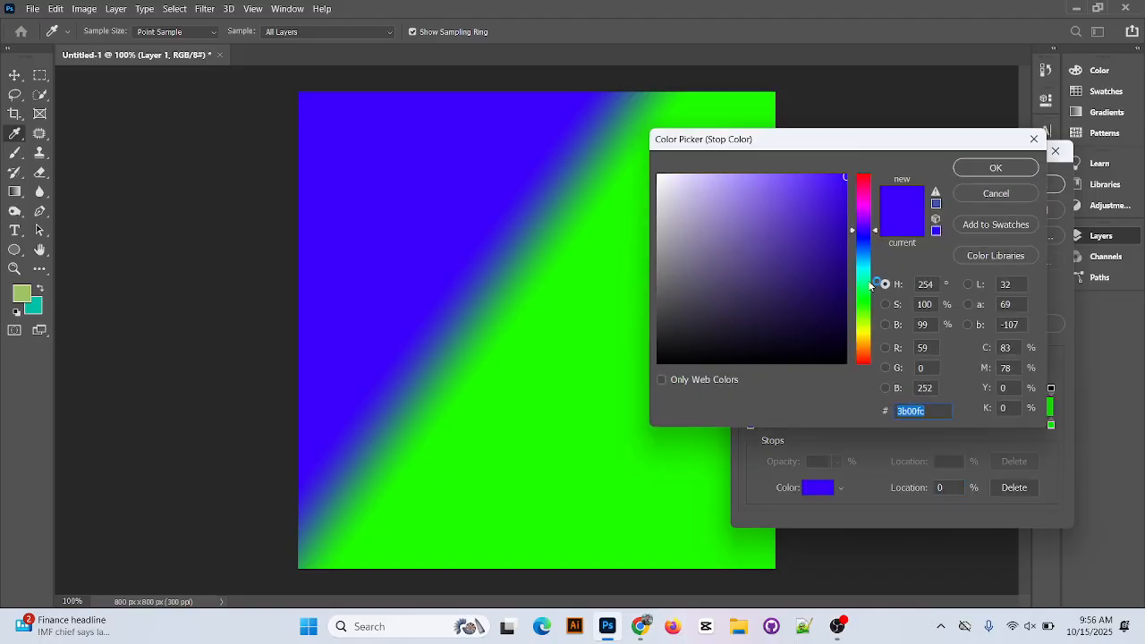
left_click(865, 265)
left_click_drag(864, 263, 865, 271)
mouse_move(832, 189)
left_mouse_down()
mouse_move(840, 209)
mouse_move(858, 186)
left_mouse_up()
left_click(995, 168)
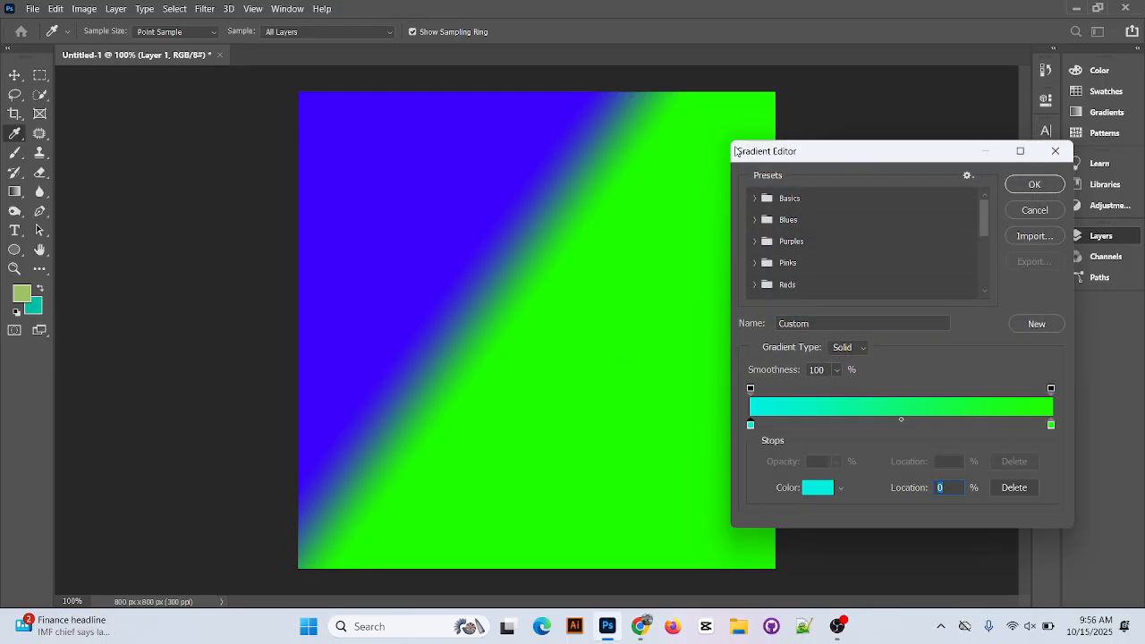
left_click_drag(754, 152, 794, 155)
double_click(802, 153)
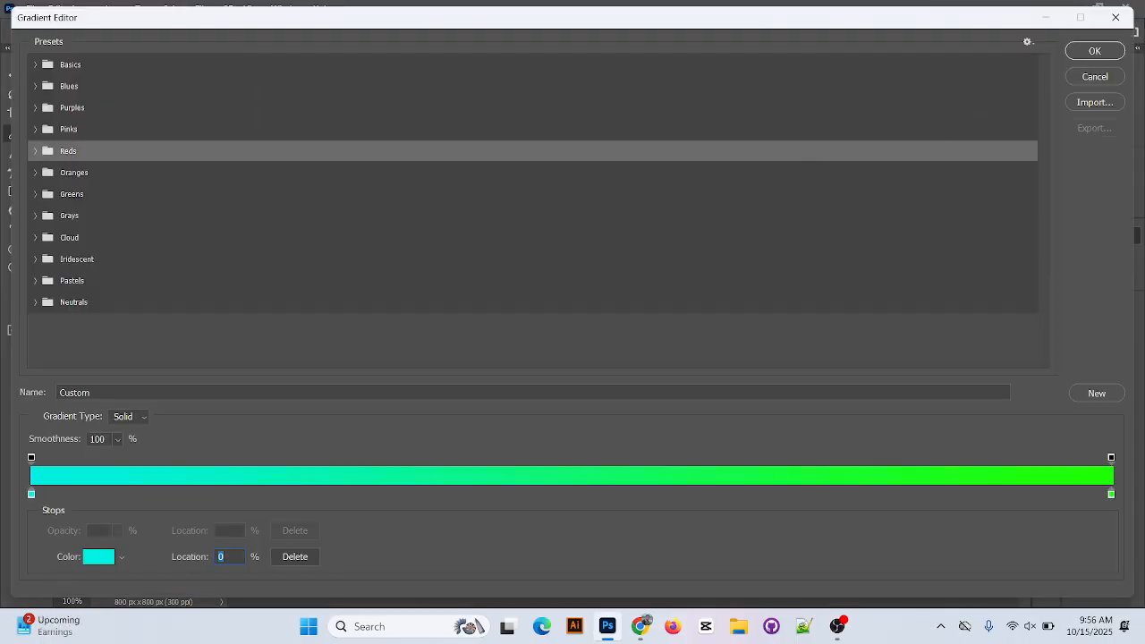
left_click(1095, 51)
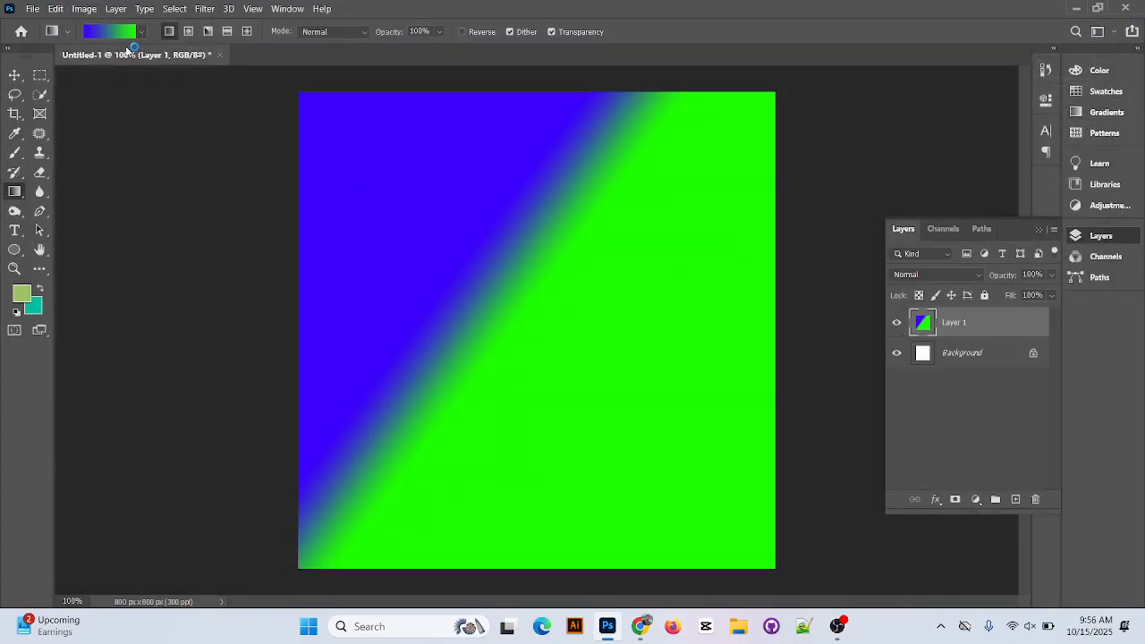
Reopen the Gradient Editor, shrink it to a compact window and move it off most of the canvas.
left_click(116, 32)
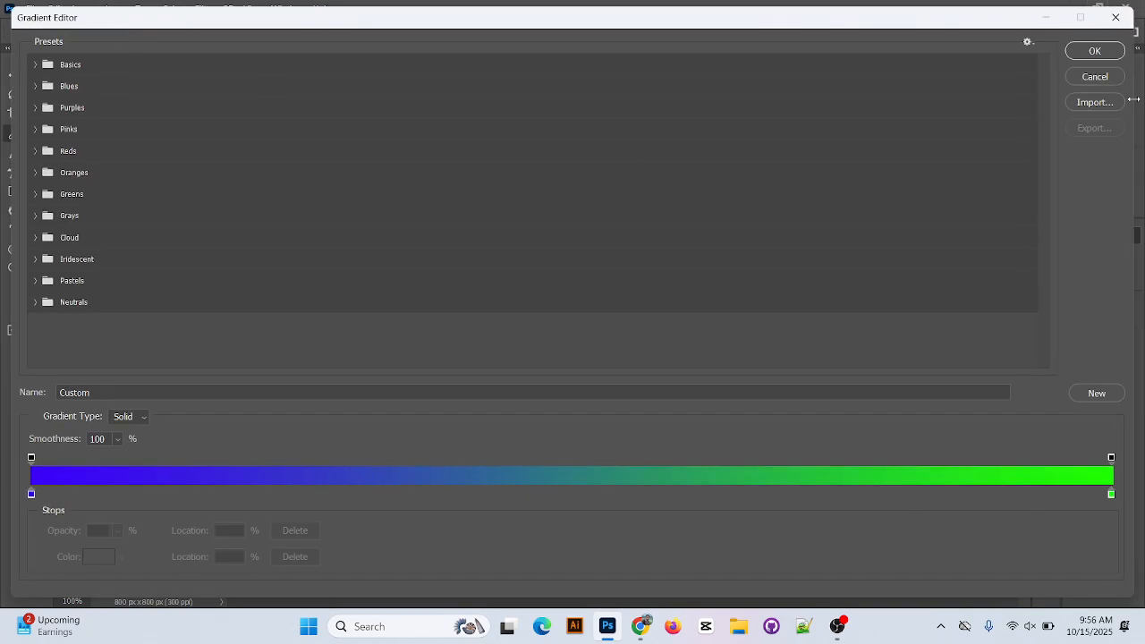
left_click_drag(1133, 99, 373, 175)
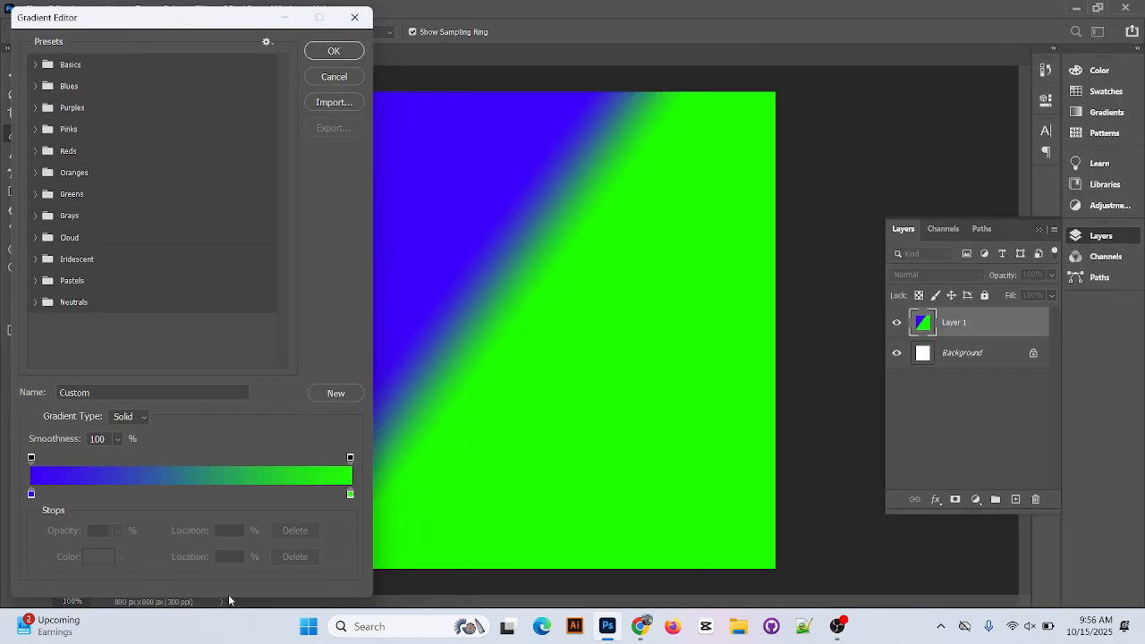
left_click_drag(228, 594, 253, 352)
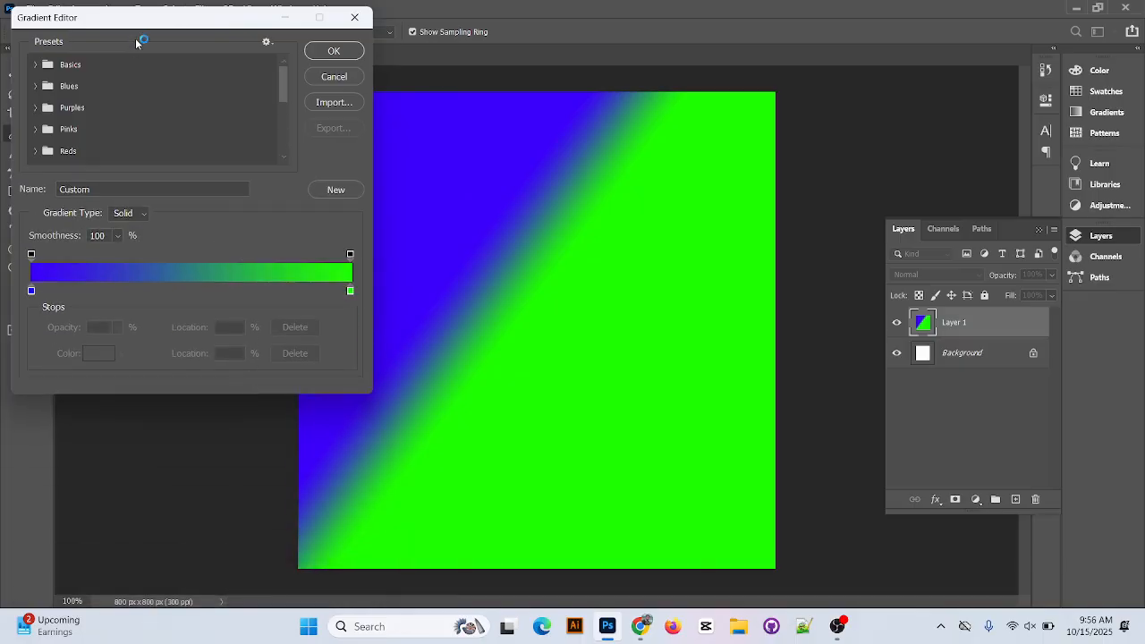
left_click_drag(143, 21, 830, 43)
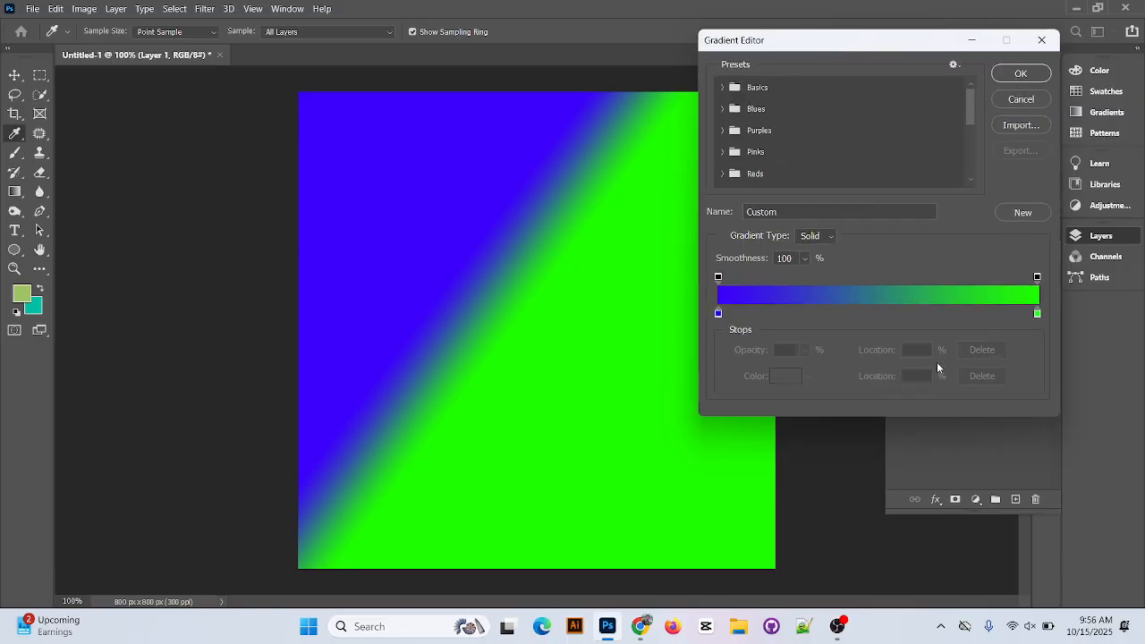
Recolor the gradient's end stop at 100% to bright blue 009afc.
double_click(1038, 314)
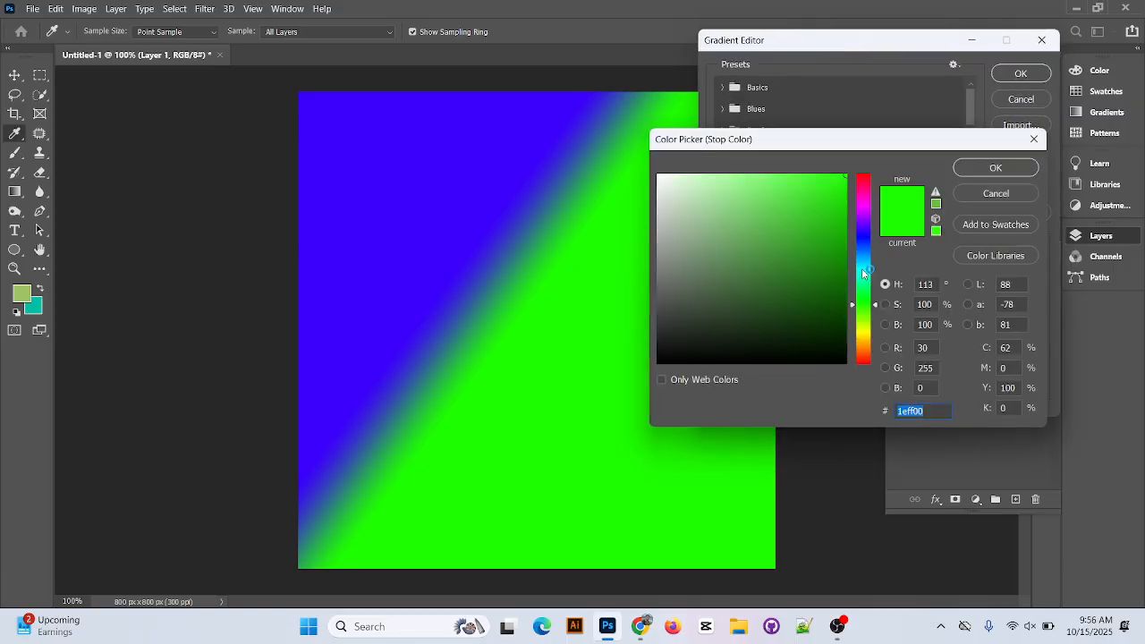
left_click_drag(863, 272, 862, 256)
left_click_drag(830, 212, 850, 175)
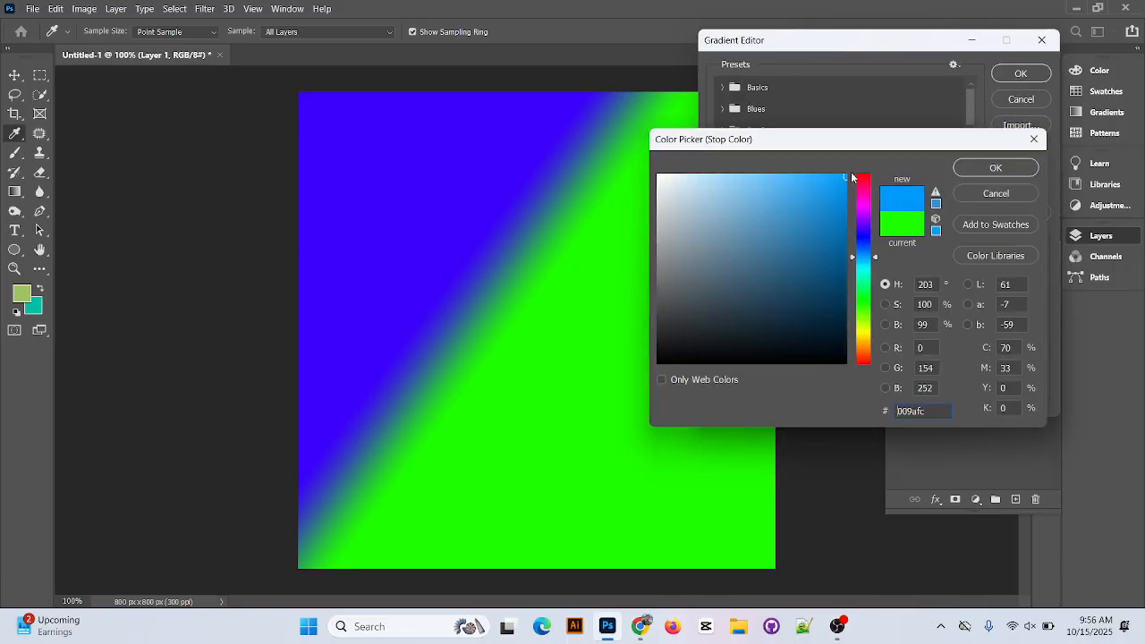
left_click(1012, 170)
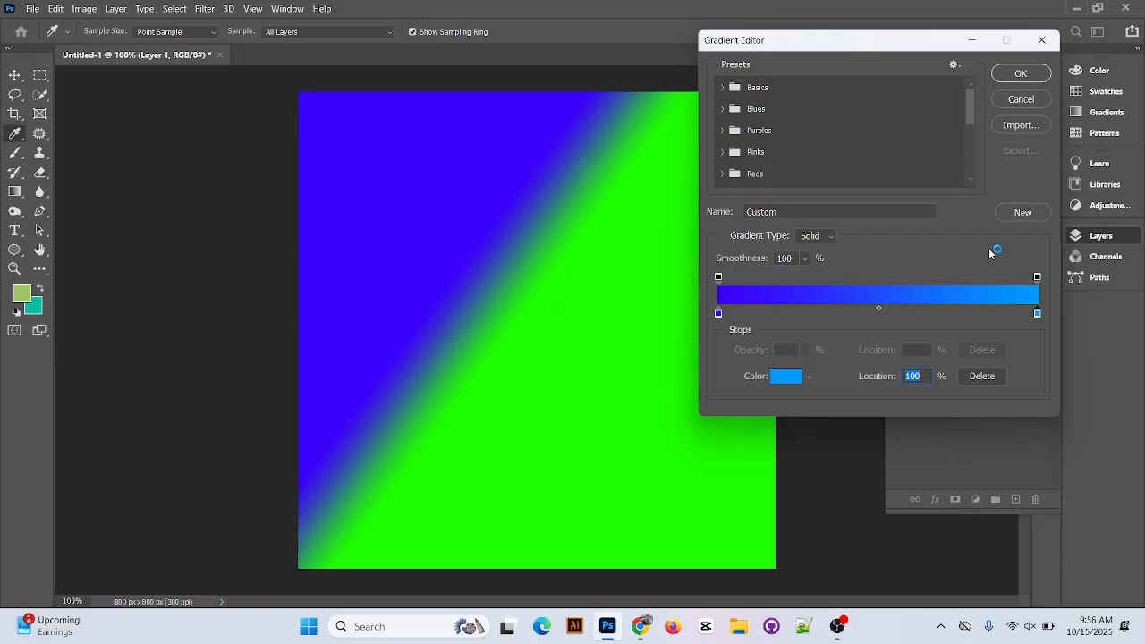
Recolor the gradient's start stop at 0% to light blue.
double_click(717, 313)
left_click_drag(864, 275, 862, 257)
mouse_move(825, 193)
left_mouse_down()
mouse_move(774, 196)
mouse_move(754, 228)
mouse_move(707, 186)
mouse_move(740, 165)
left_mouse_up()
left_click(996, 168)
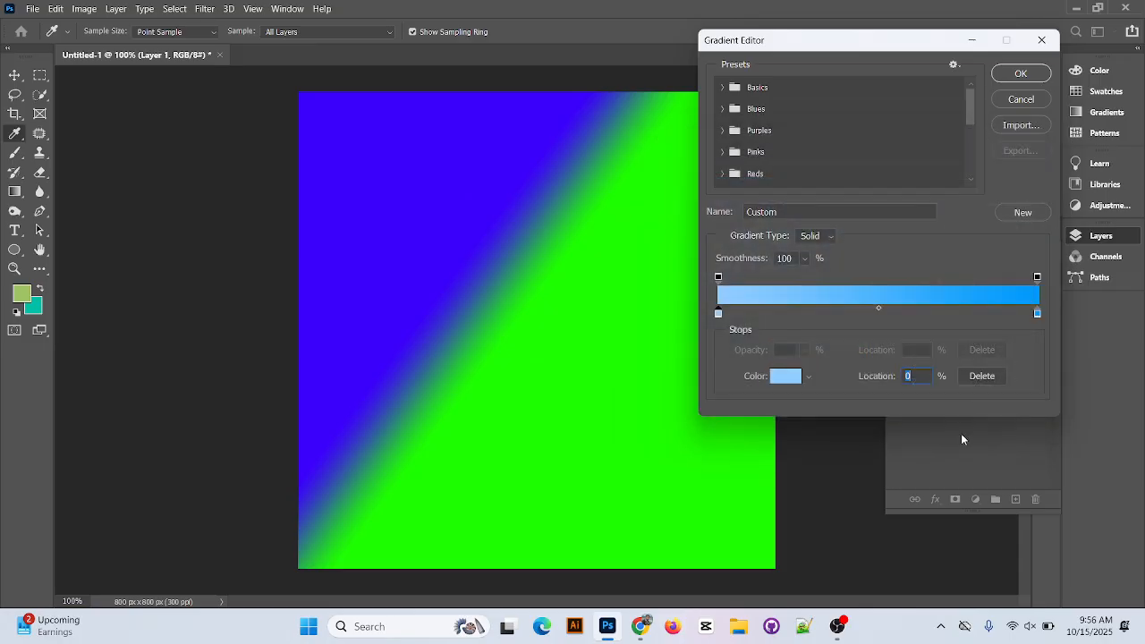
Accept the two-tone blue gradient and fill Layer 1 with it as a linear gradient.
left_click(1021, 73)
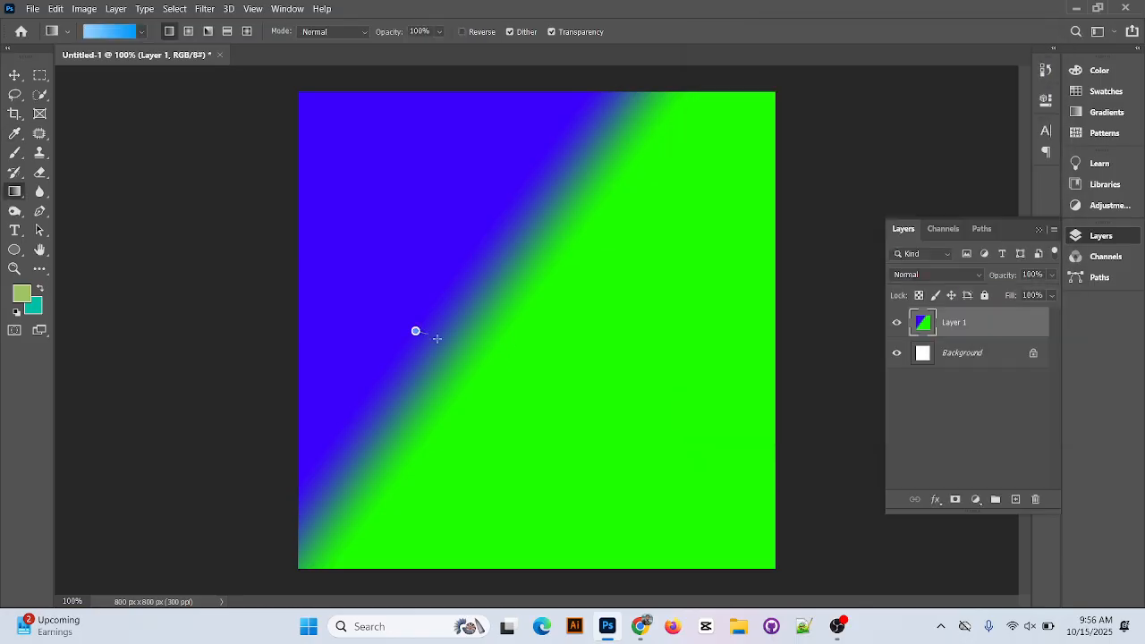
left_click_drag(438, 339, 438, 339)
left_click_drag(508, 339, 618, 414)
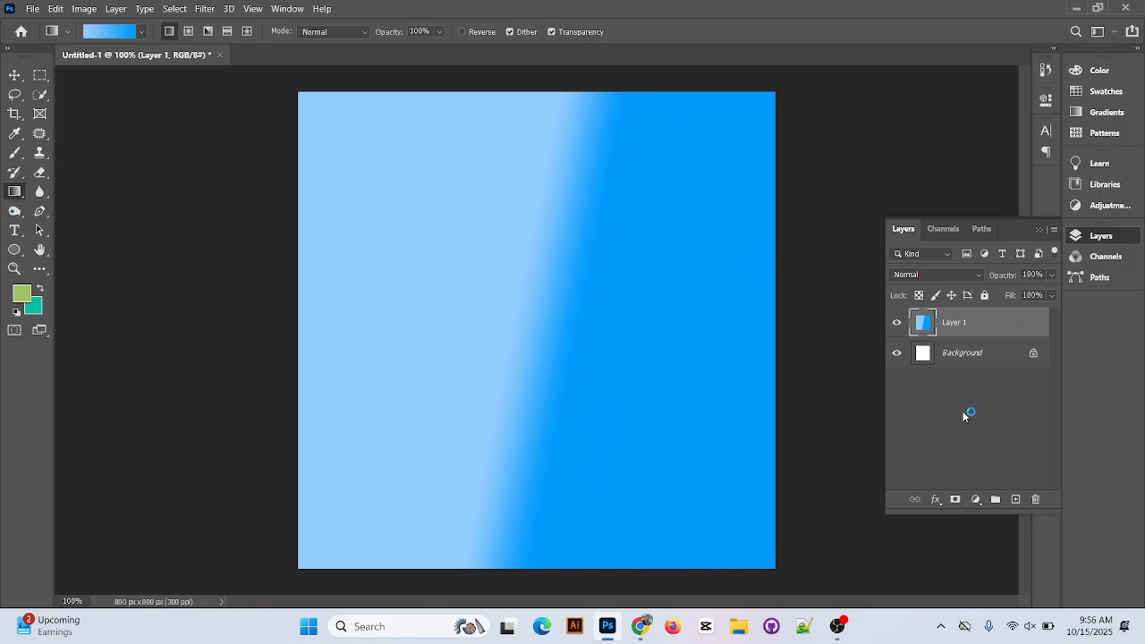
Add a new empty layer above Layer 1 and hide Layer 1.
left_click(1015, 499)
left_click(897, 354)
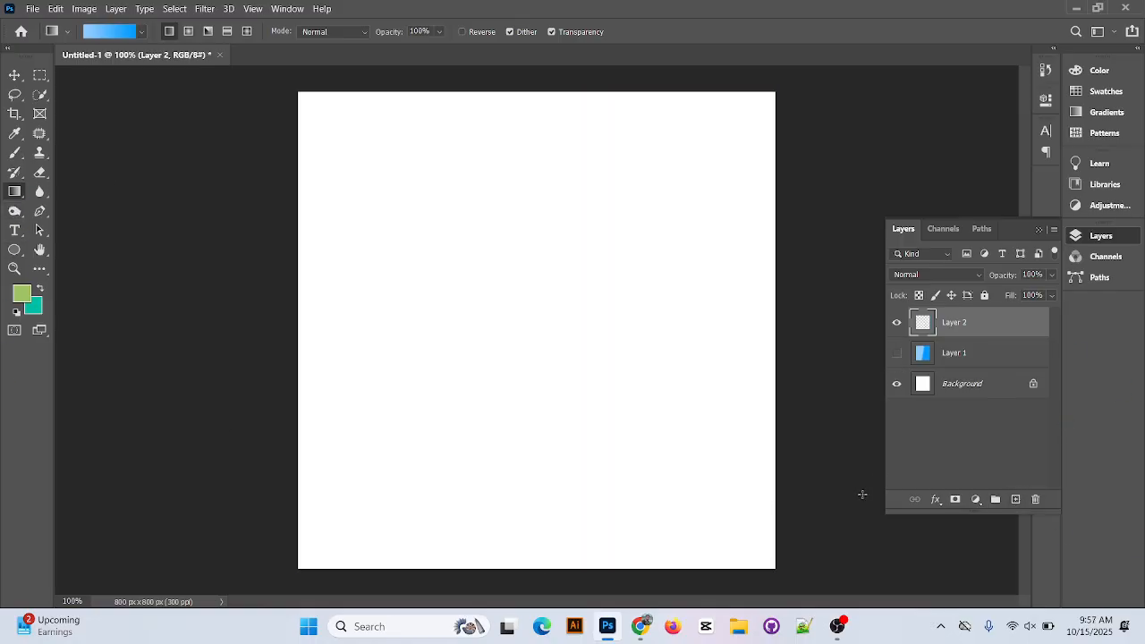
Place the bird logo image Screenshot (56) from the desktop into the document and commit it at its default size.
left_click(1076, 7)
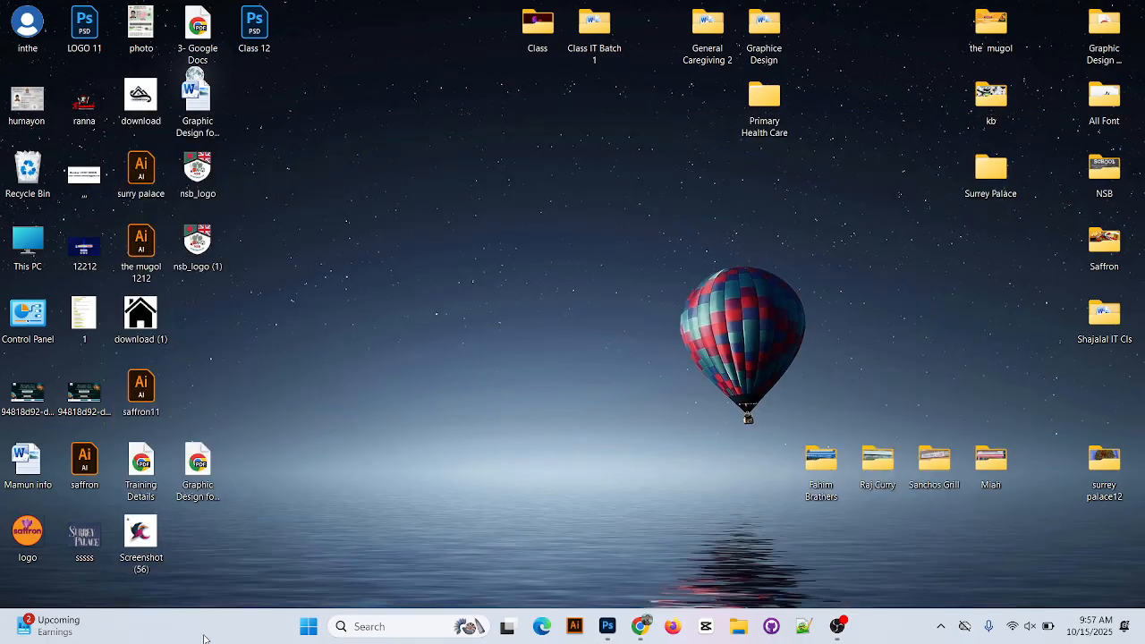
left_click_drag(134, 560, 535, 459)
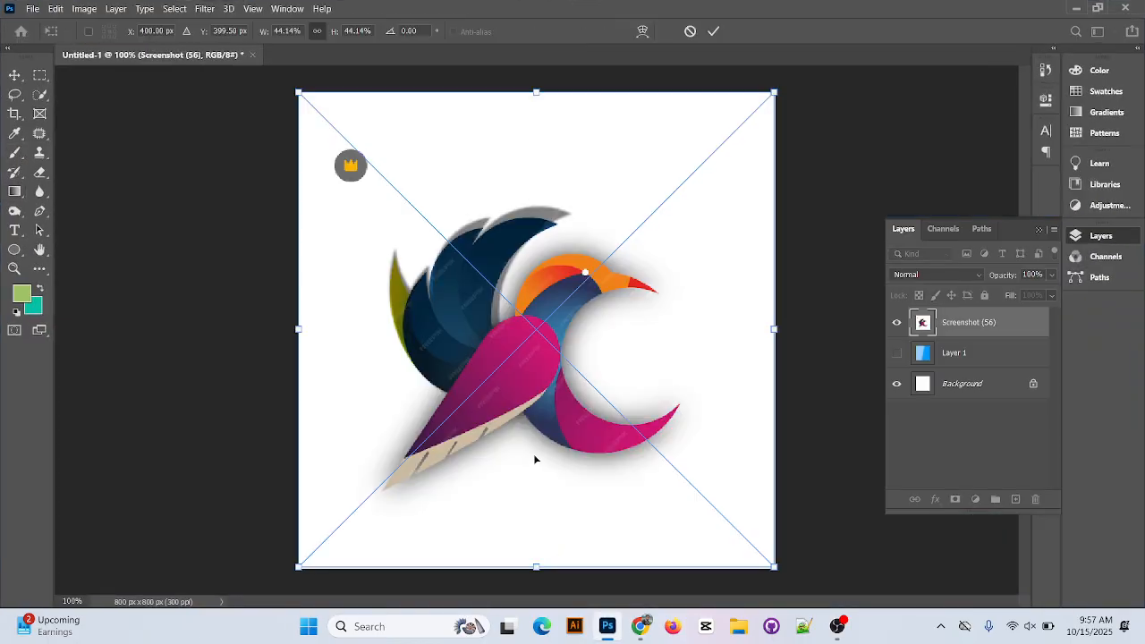
left_click(714, 31)
key("ctrl+plus")
key("ctrl+plus")
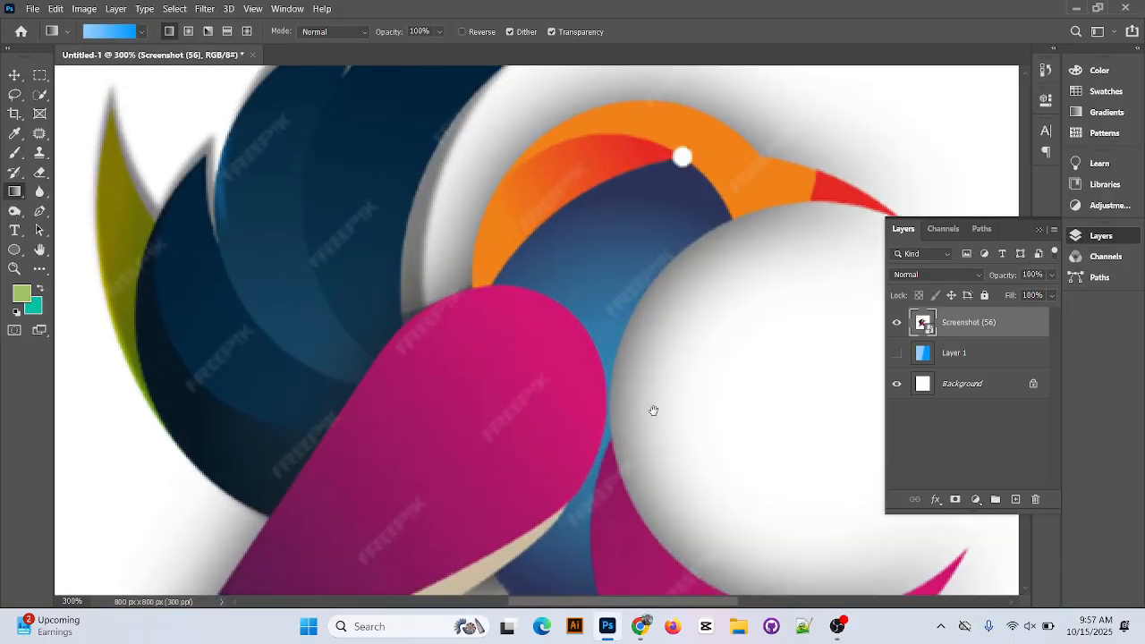
Convert the Screenshot (56) smart object into a regular layer.
left_click(624, 389)
key("space")
left_click_drag(661, 439, 638, 266)
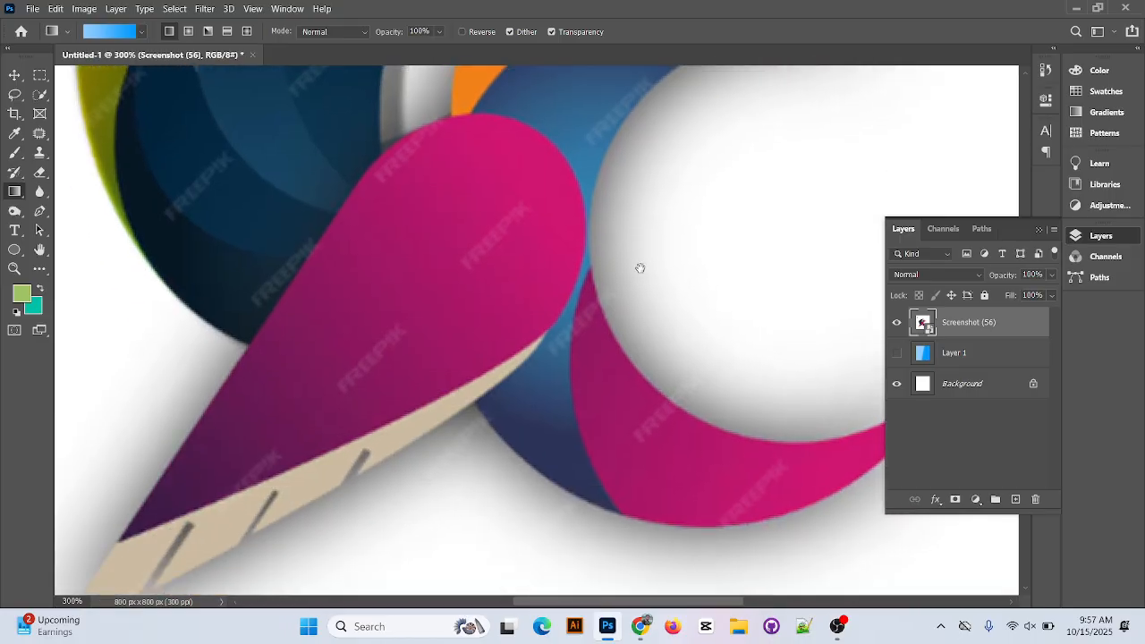
right_click(939, 328)
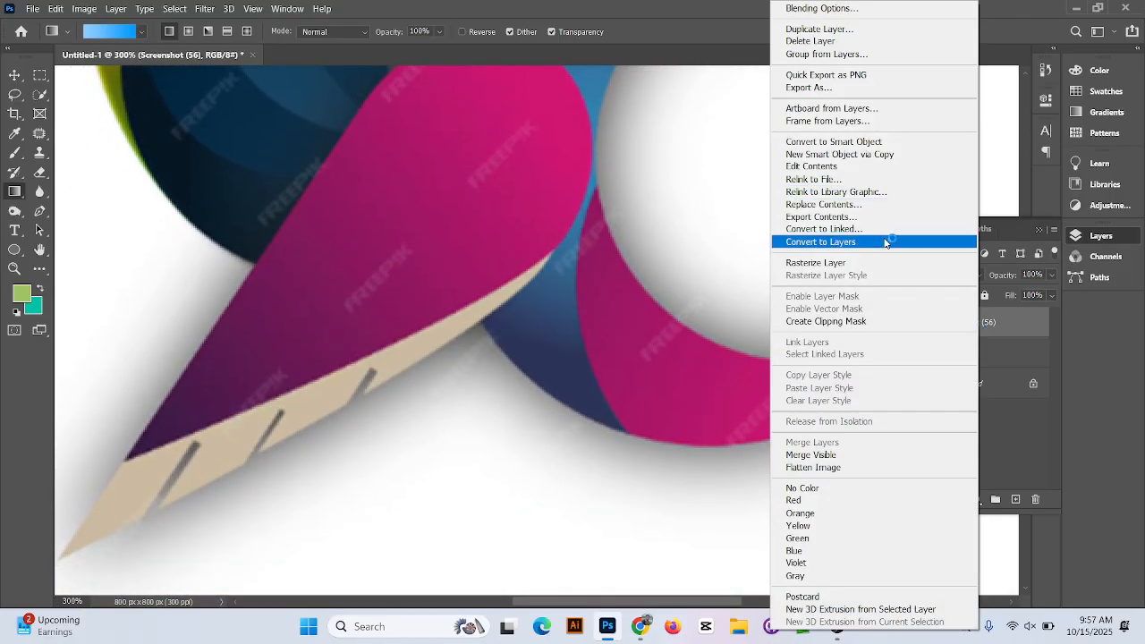
left_click(821, 242)
left_click(537, 243)
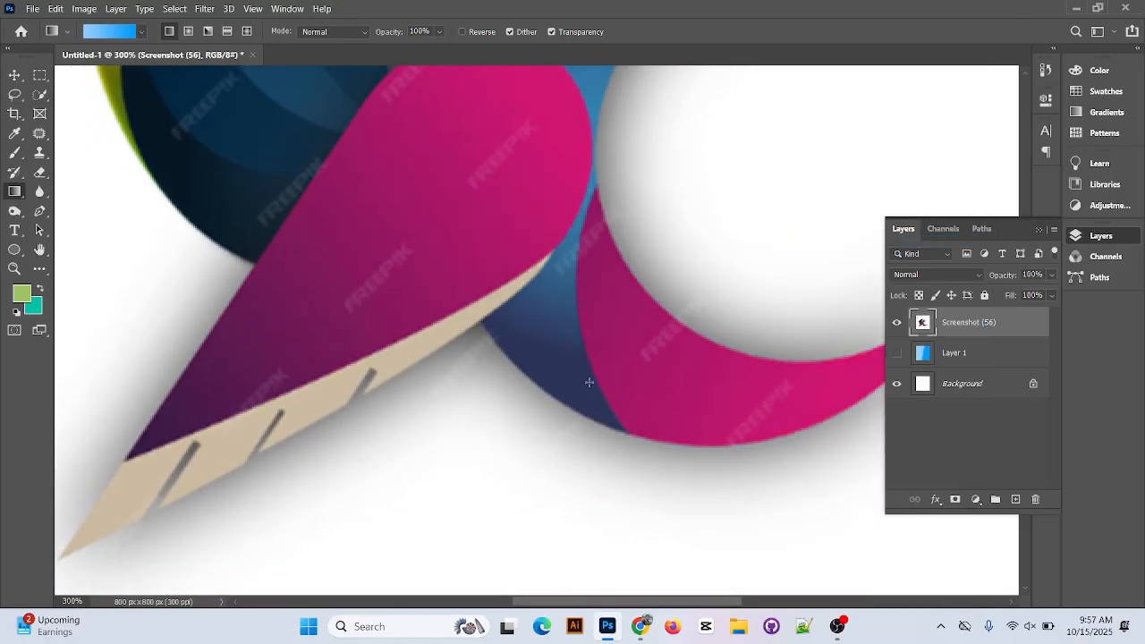
Start a Pen tool path at the pink wing's dark tip and run a straight segment along its upper edge.
scroll(589, 383, "up", 3)
scroll(588, 383, "up", 1)
left_click(39, 211)
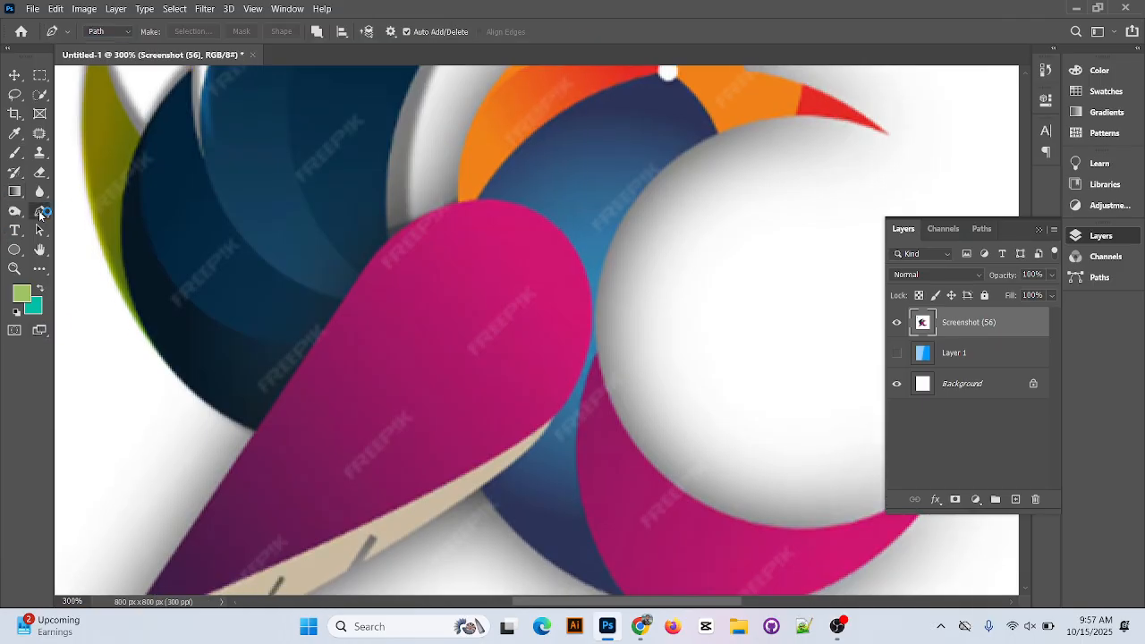
scroll(588, 345, "down", 3)
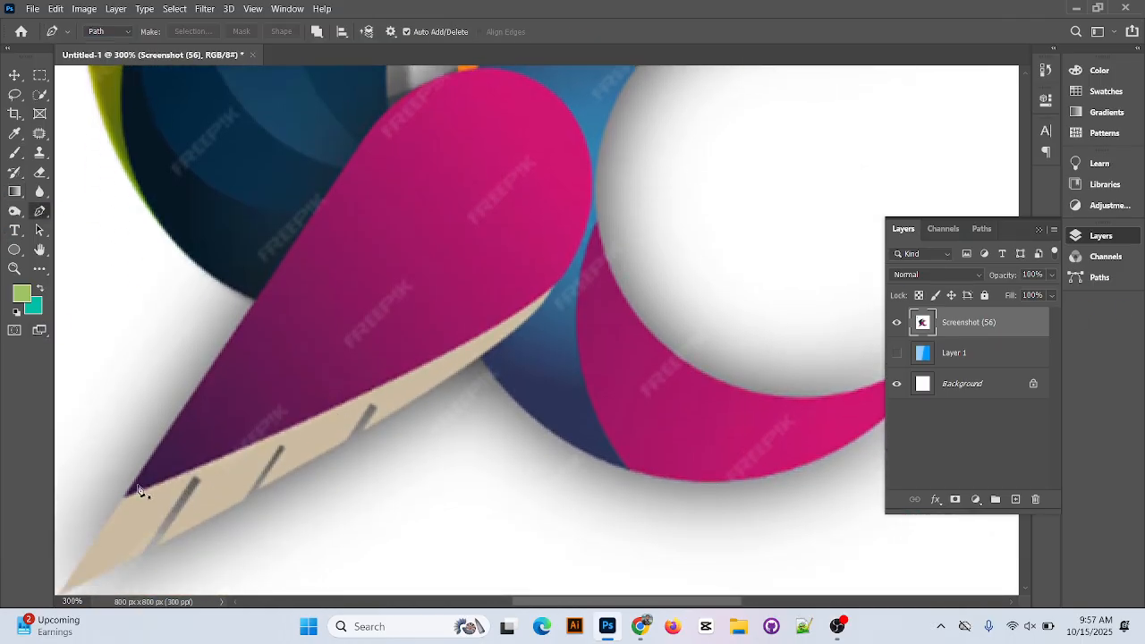
left_click(128, 497)
scroll(378, 254, "up", 1)
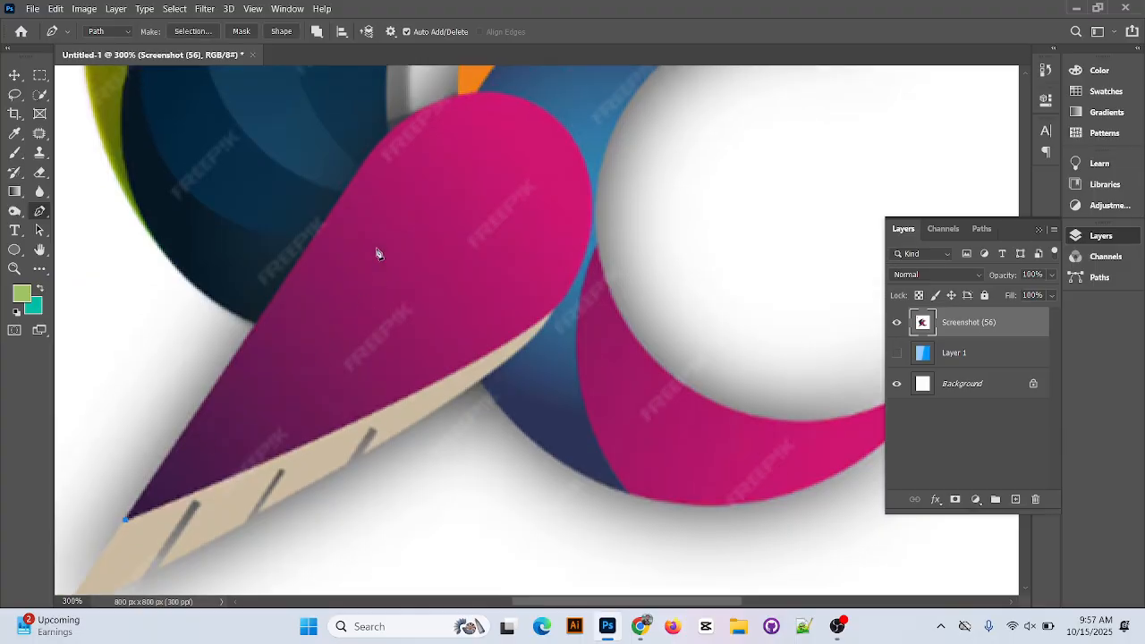
left_click(349, 188)
Continue the path with curved segments around the pink wing's rounded end.
scroll(536, 235, "up", 2)
left_click(516, 144)
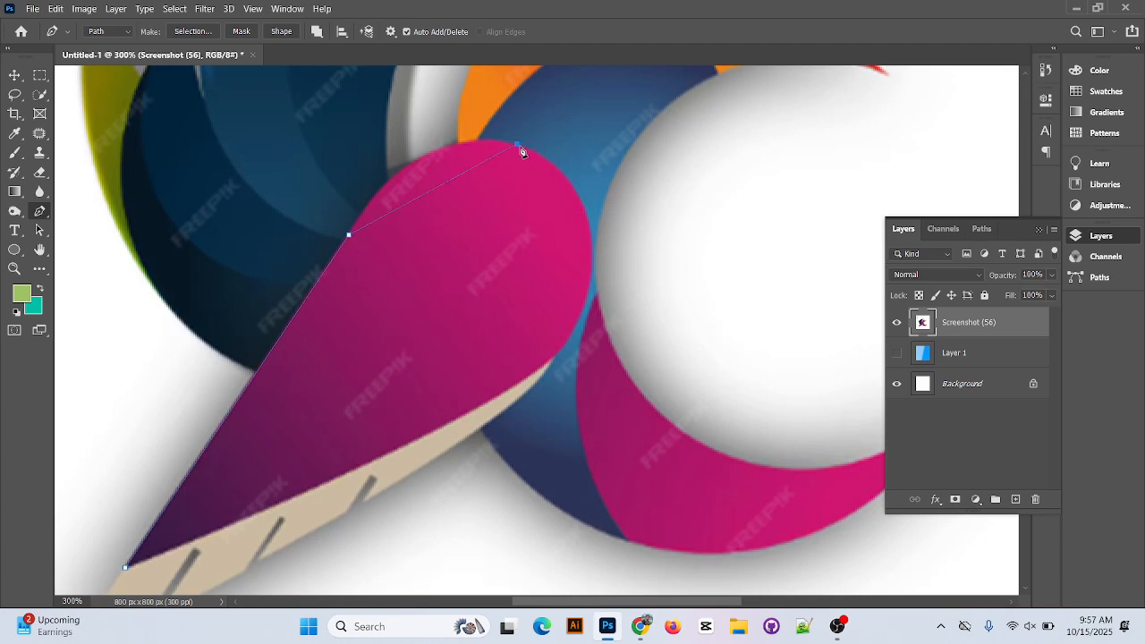
left_click_drag(572, 159, 643, 163)
left_click(518, 145)
left_click(589, 225)
left_click_drag(574, 285, 590, 292)
Trace the pink wing's lower edge above the beige strip and close the path at the dark tip.
left_click_drag(483, 406, 342, 486)
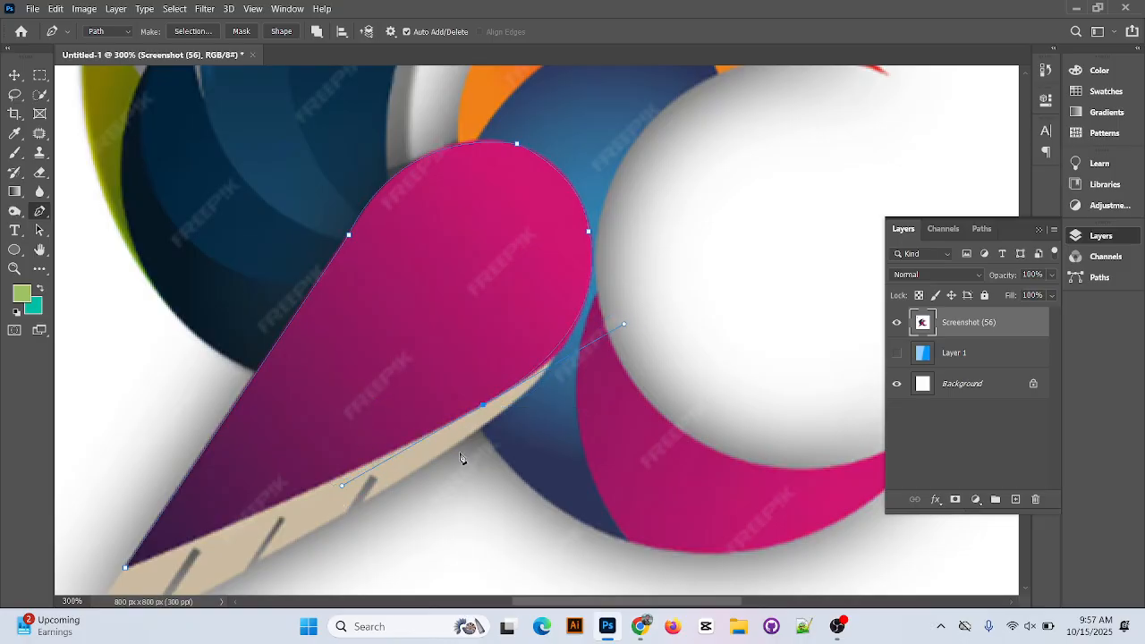
left_click(483, 407, "alt")
scroll(483, 411, "down", 3)
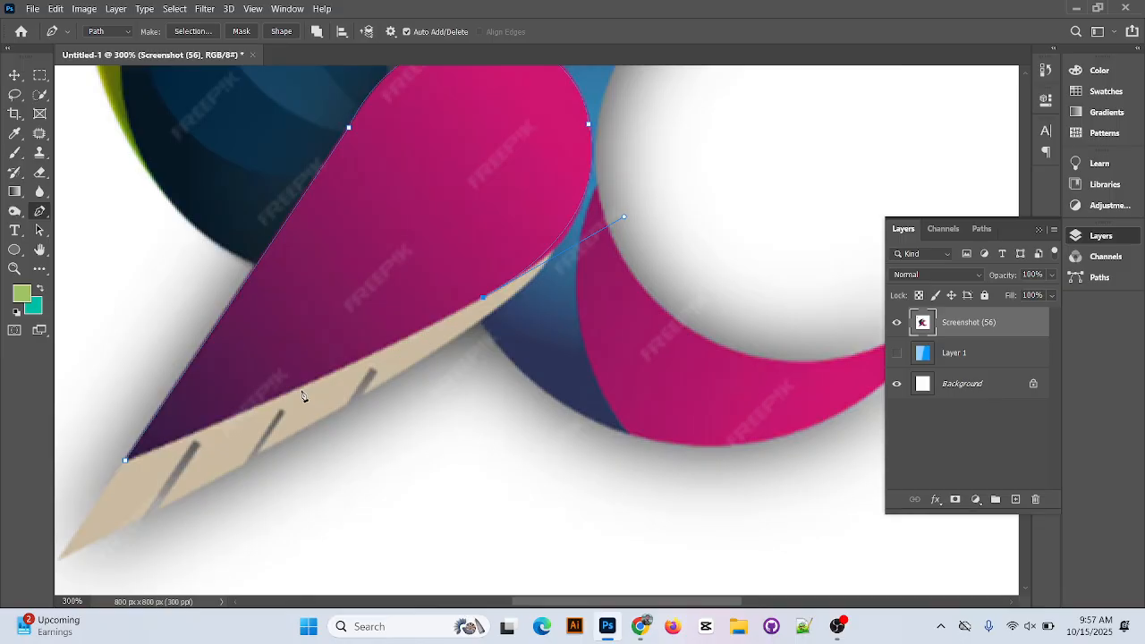
left_click(287, 392)
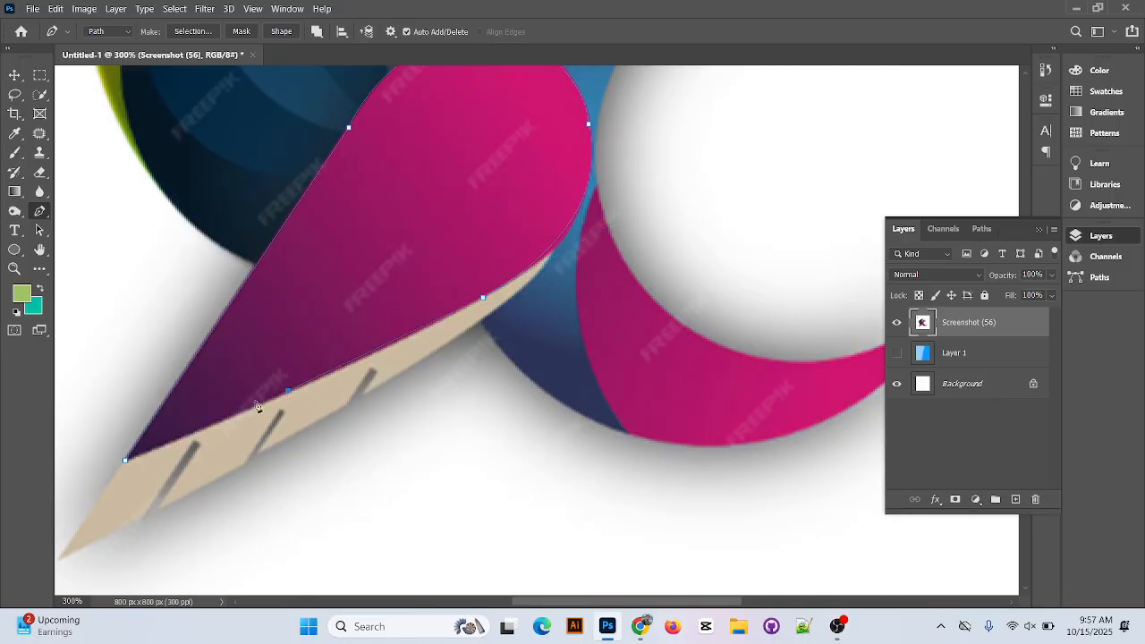
left_click(125, 460)
Add a new layer above the logo and fill the traced wing outline on it with the light green foreground color.
left_click(1015, 499)
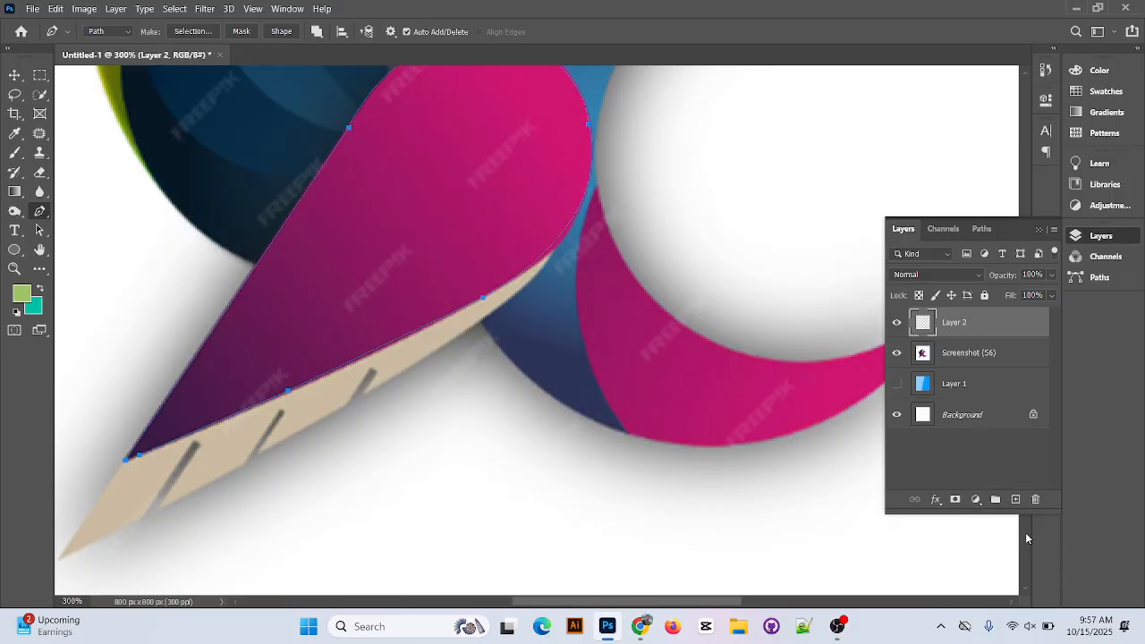
key("ctrl+Return")
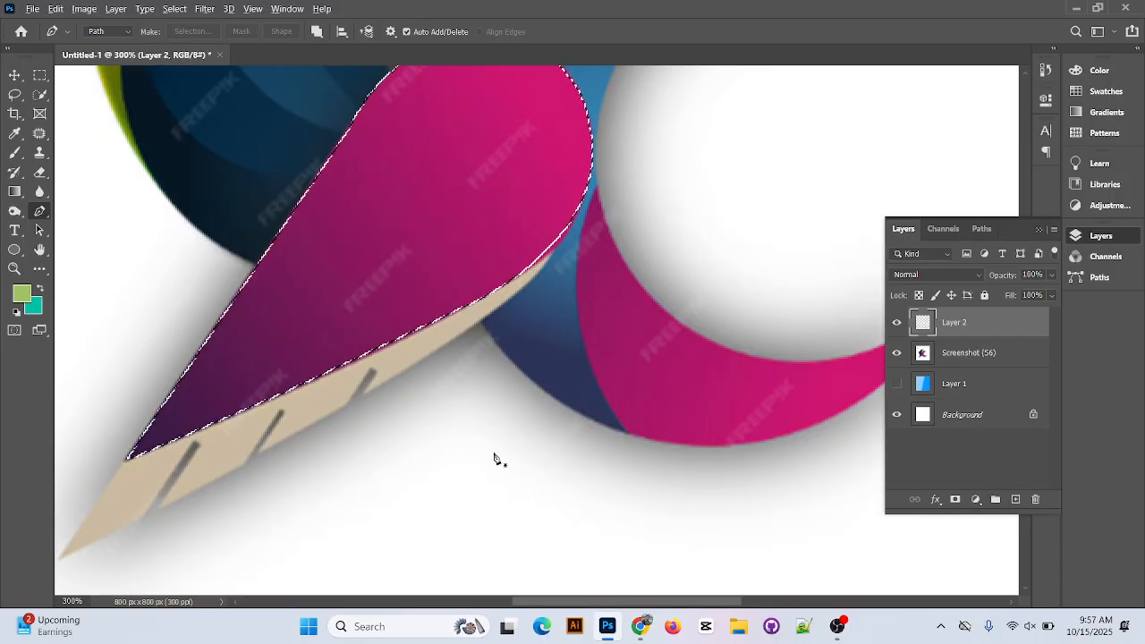
key("alt+BackSpace")
key("ctrl+d")
Move the green wing shape off the original pink wing so that it sits below and to the right of it.
scroll(718, 332, "up", 2)
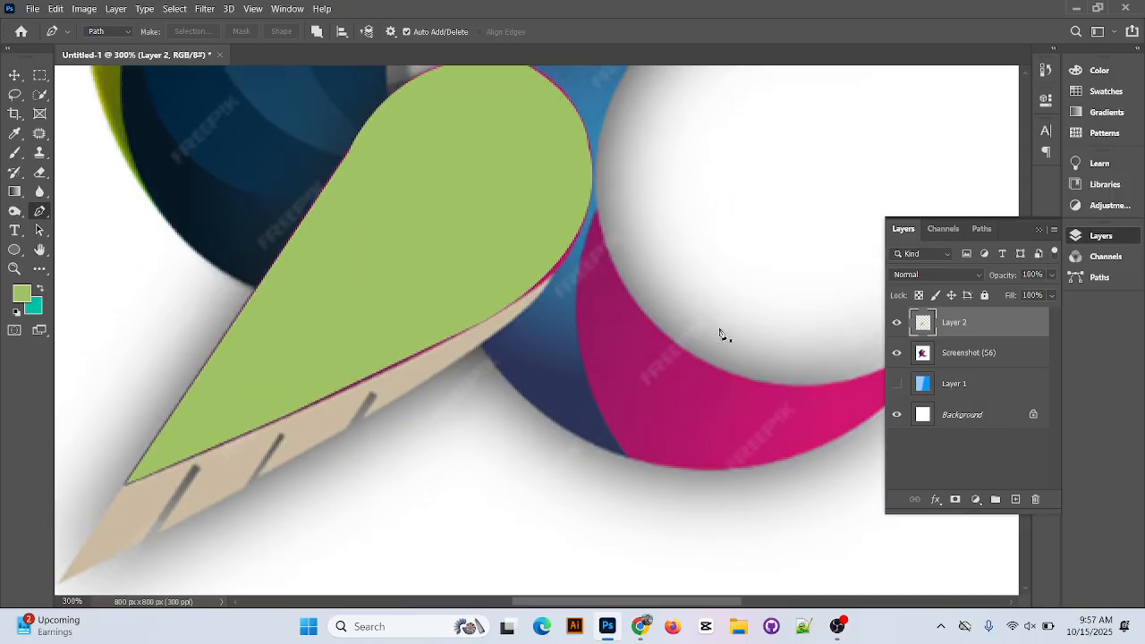
scroll(639, 362, "up", 2)
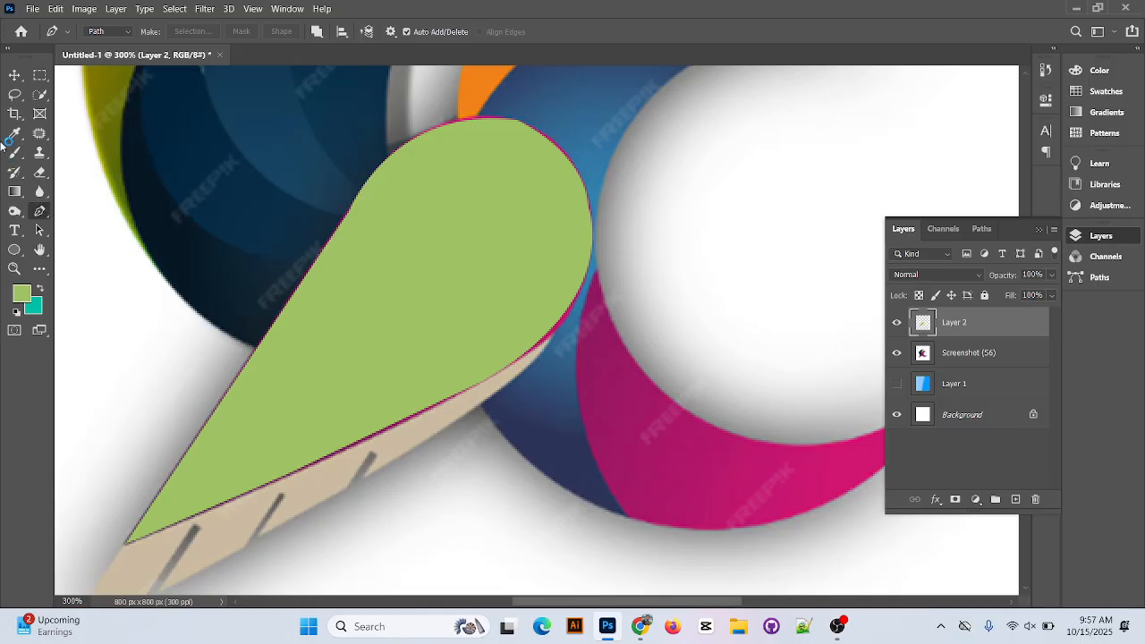
left_click(15, 74)
left_click_drag(485, 350, 729, 417)
left_click_drag(439, 402, 231, 368)
left_click_drag(729, 423, 465, 443)
left_click_drag(217, 260, 301, 262)
left_click(1010, 318)
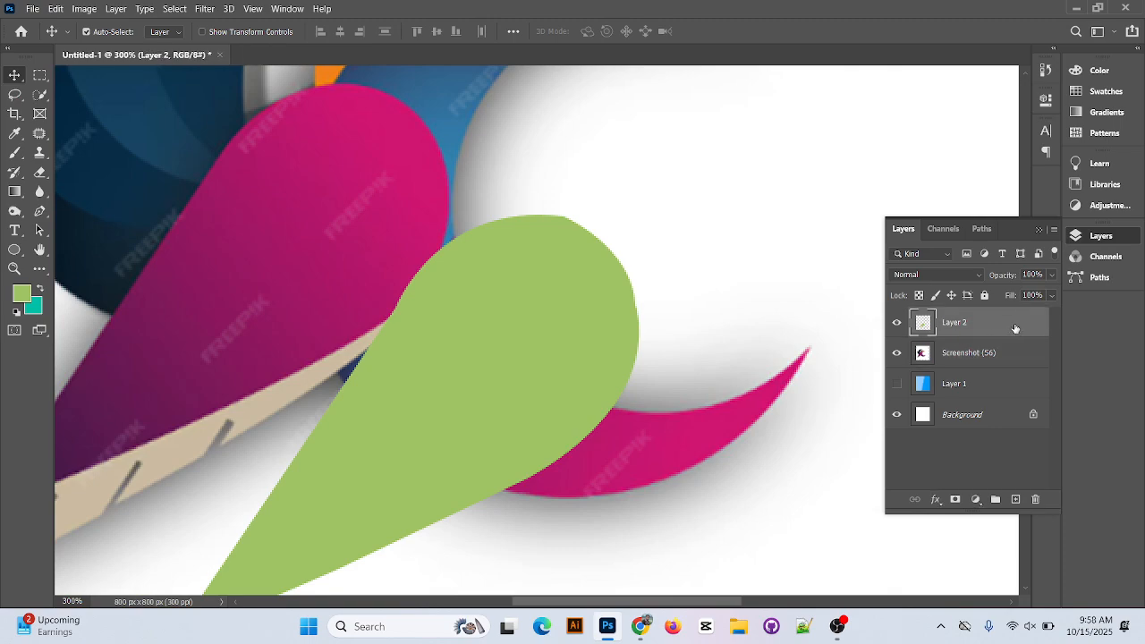
double_click(1013, 327)
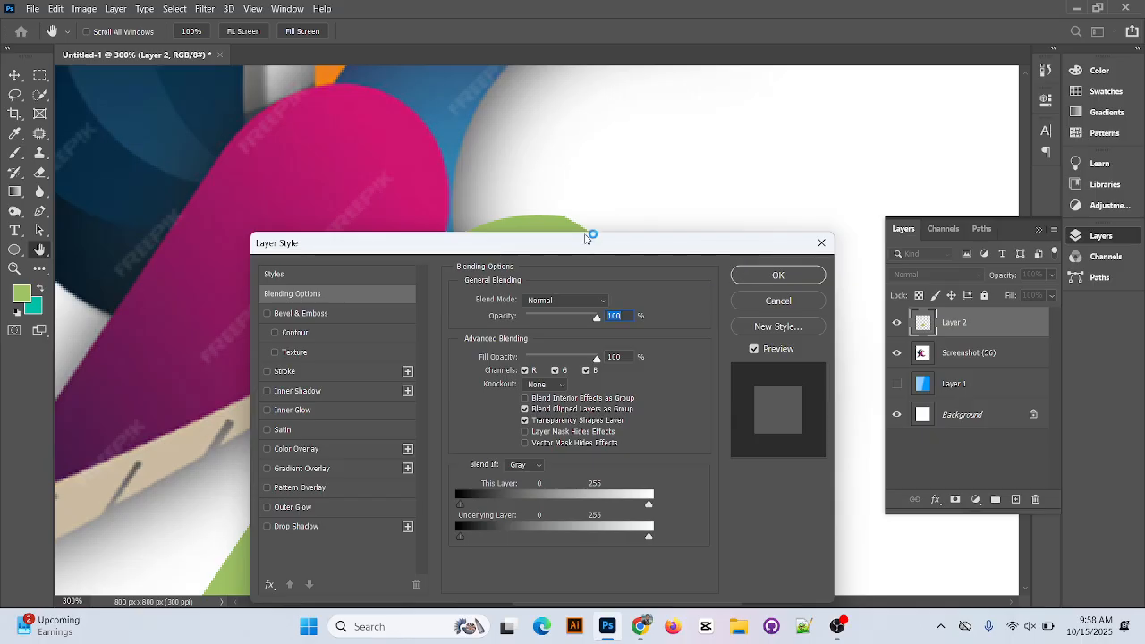
left_click_drag(587, 236, 636, 47)
left_click(780, 84)
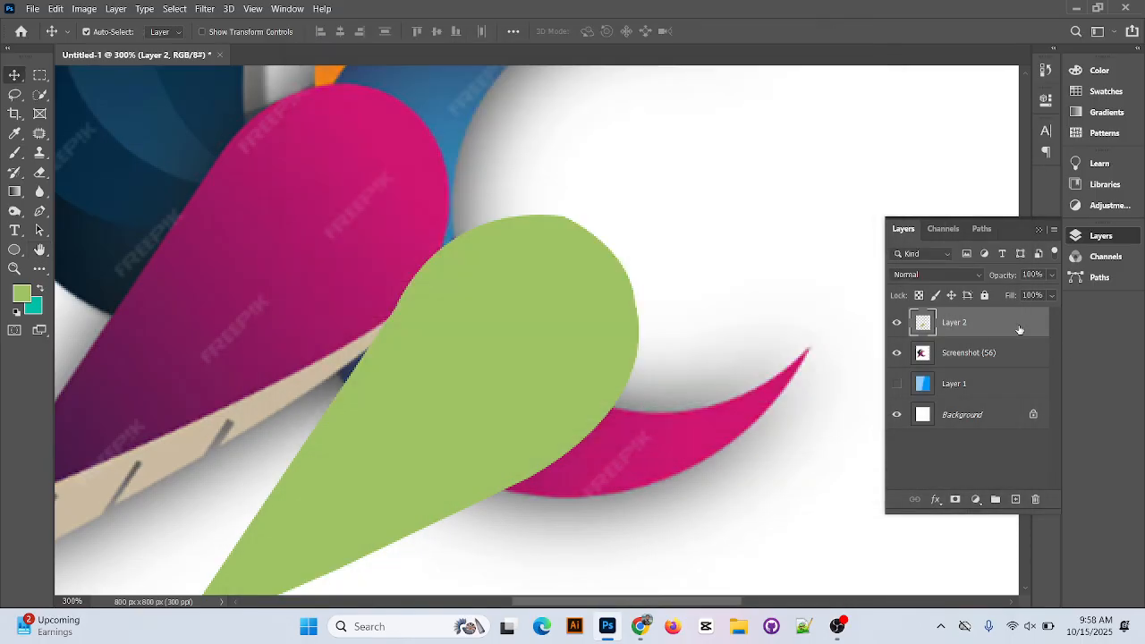
Apply a Gradient Overlay to Layer 2 and open its blue-to-cyan gradient for editing.
double_click(1005, 327)
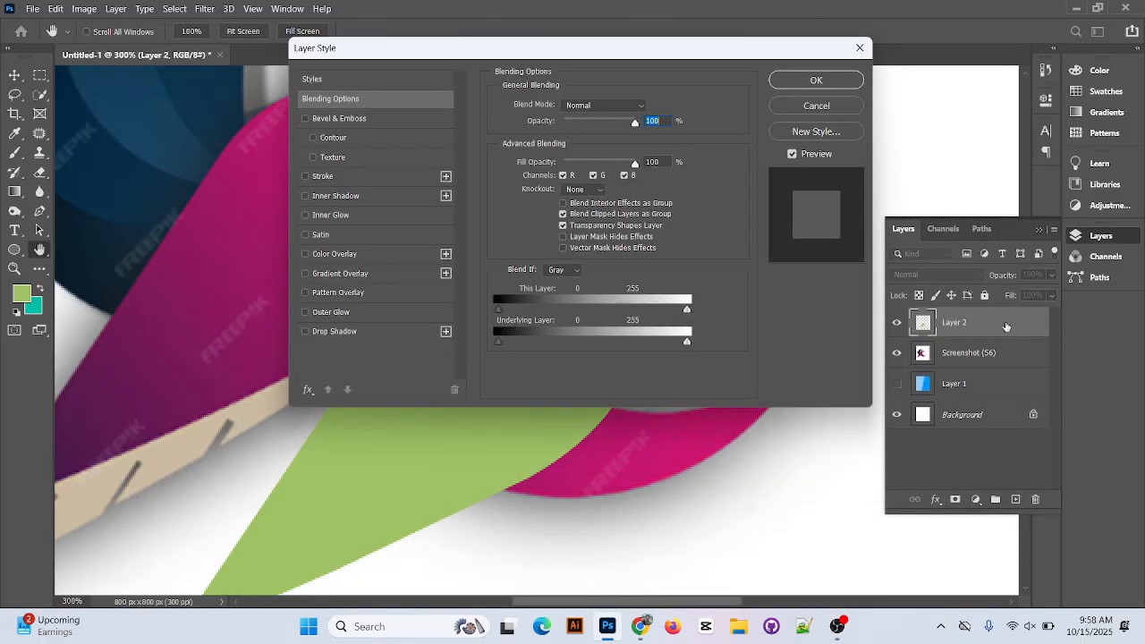
left_click(363, 273)
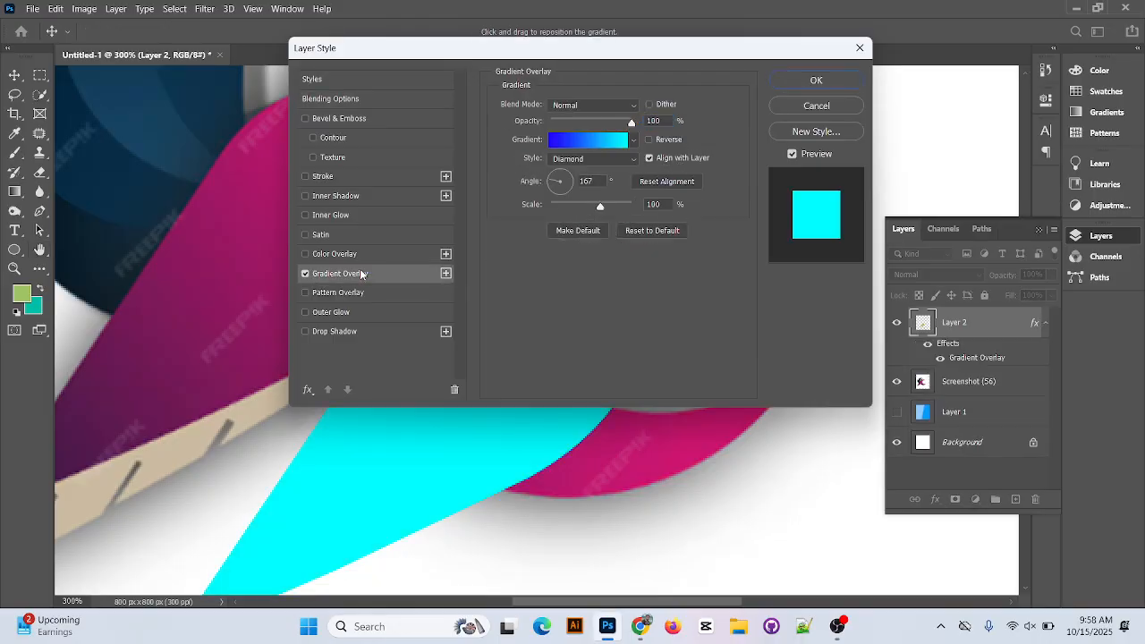
left_click_drag(510, 52, 844, 44)
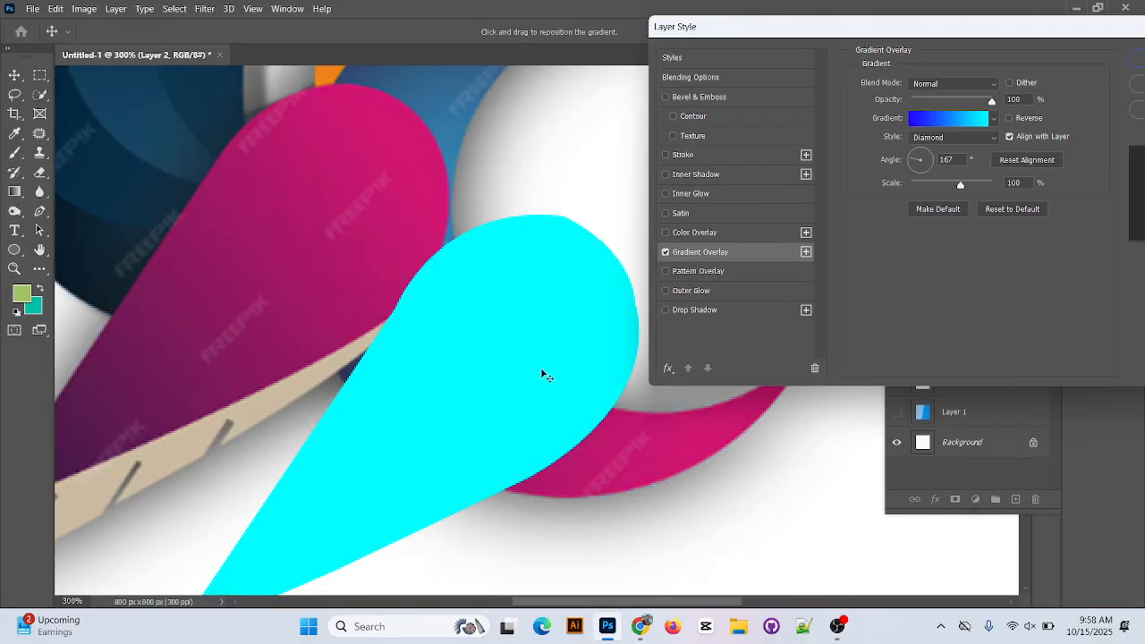
scroll(302, 328, "down", 1)
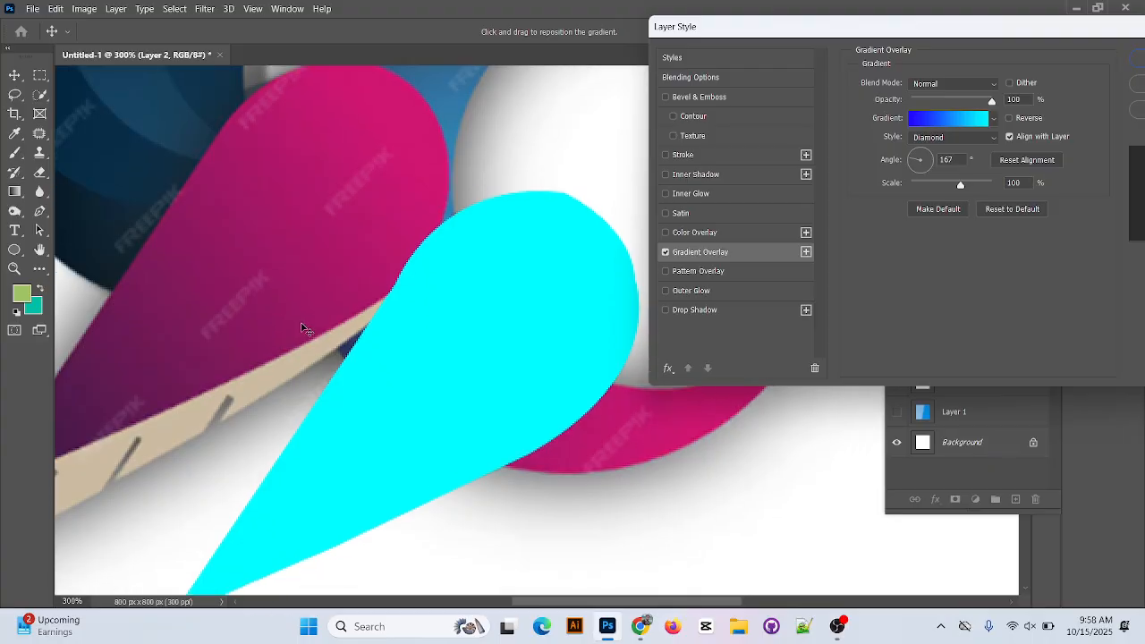
left_click(926, 121)
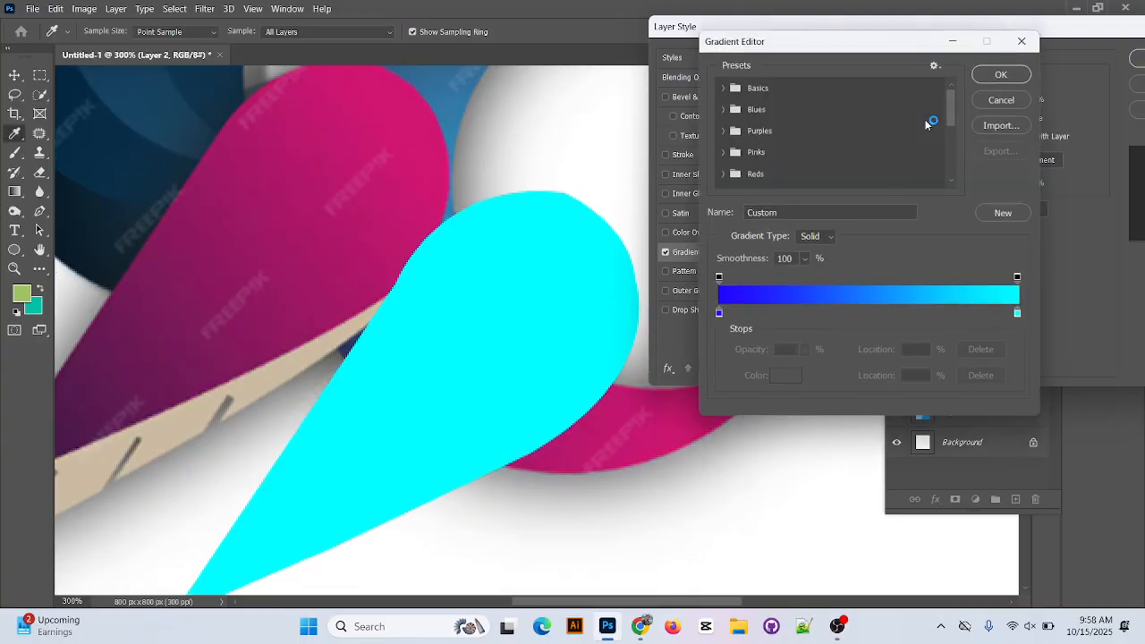
Recolor the overlay gradient's start stop to dark purple #4c194a sampled near the logo wing's tip.
double_click(718, 315)
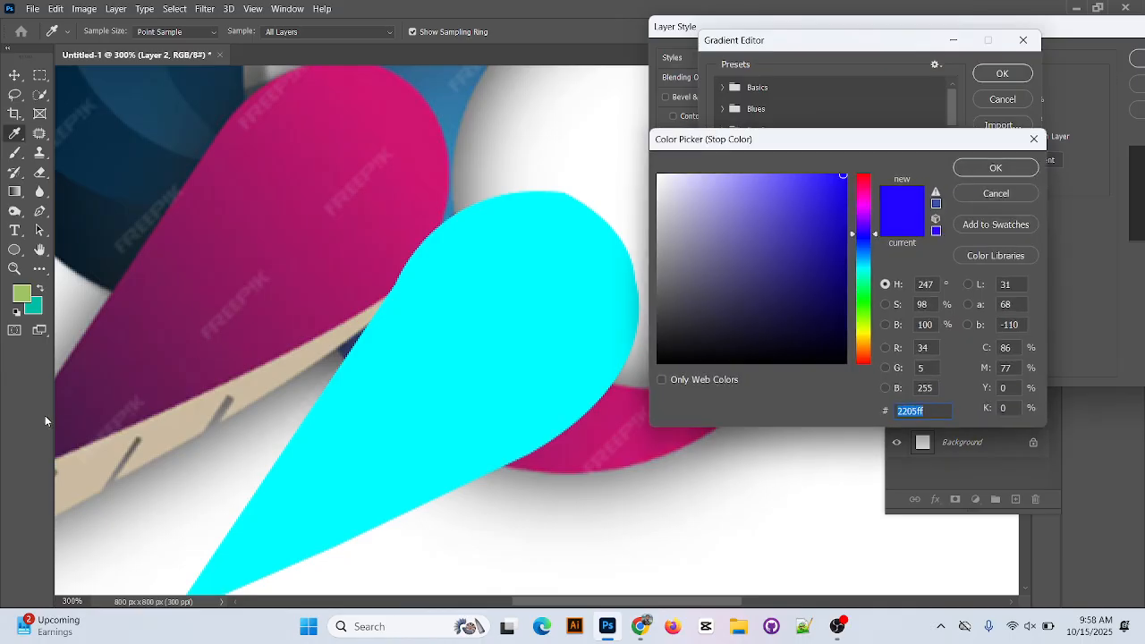
left_click(71, 414)
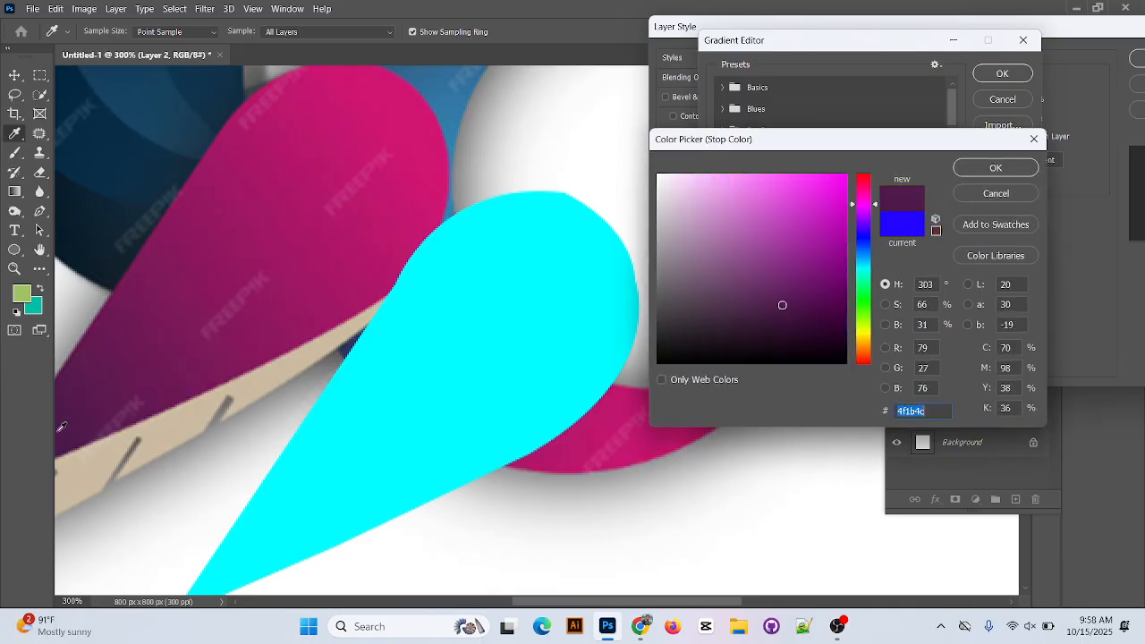
left_click(68, 427)
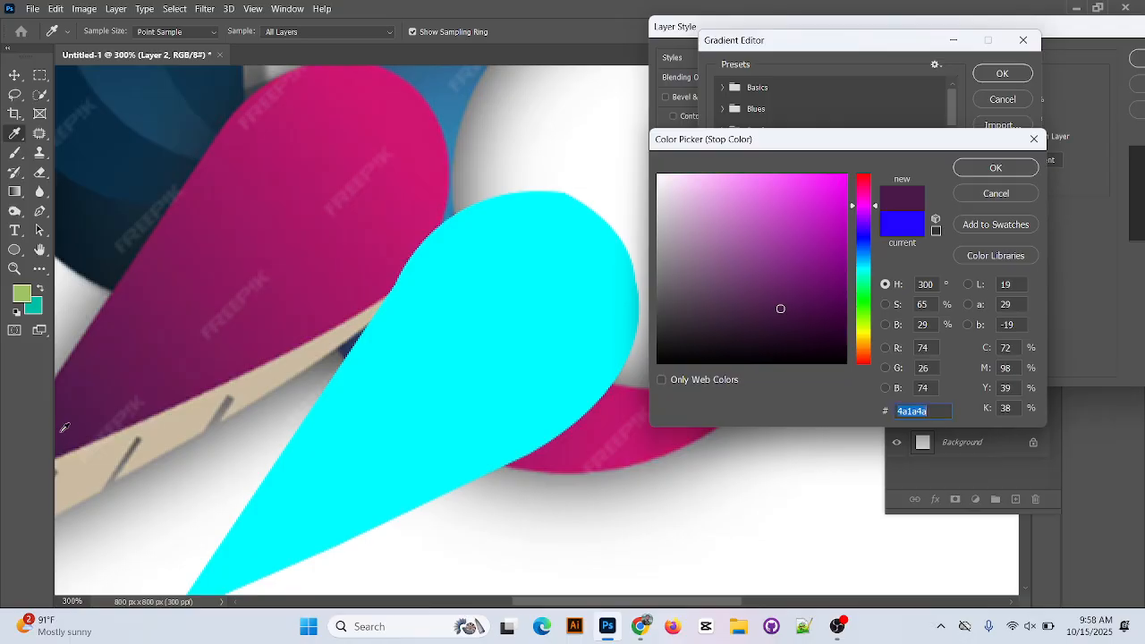
left_click(1016, 168)
Recolor the overlay gradient's end stop at 100% to pink #d11671 sampled from the logo wing, keeping only the two end stops.
left_click(1019, 316)
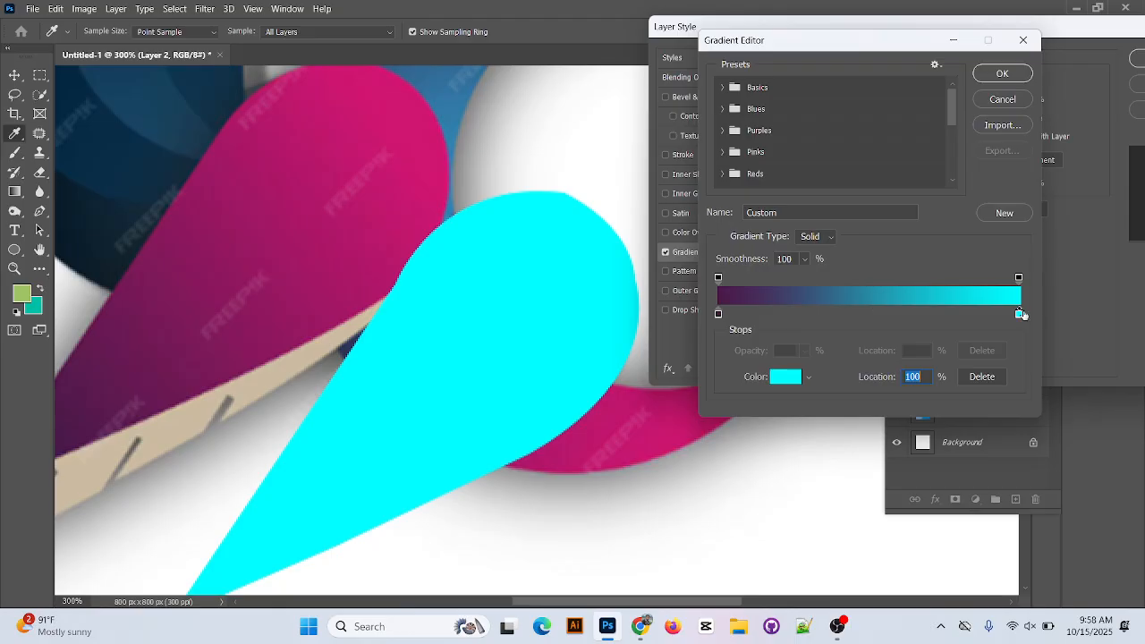
left_click(985, 315)
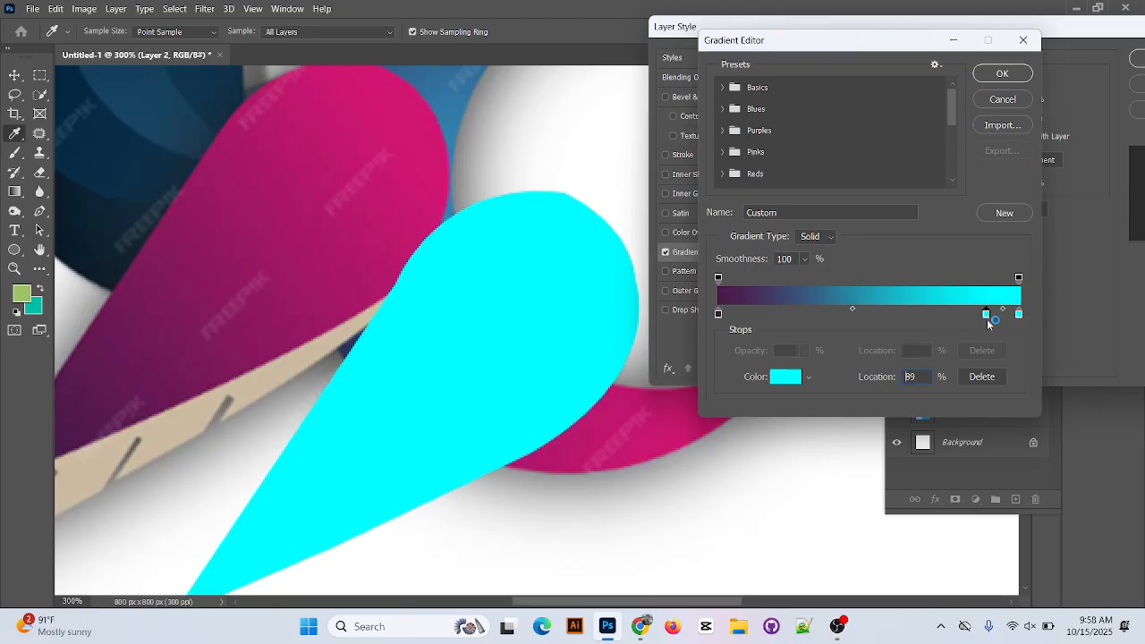
left_click_drag(988, 317, 993, 363)
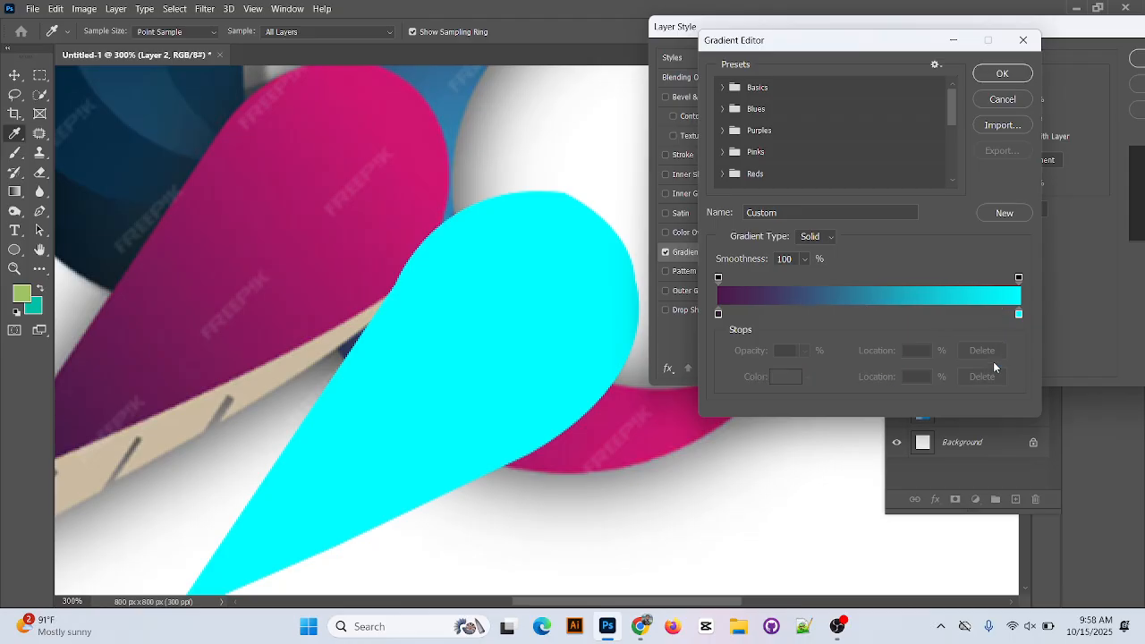
double_click(1019, 316)
left_click(413, 102)
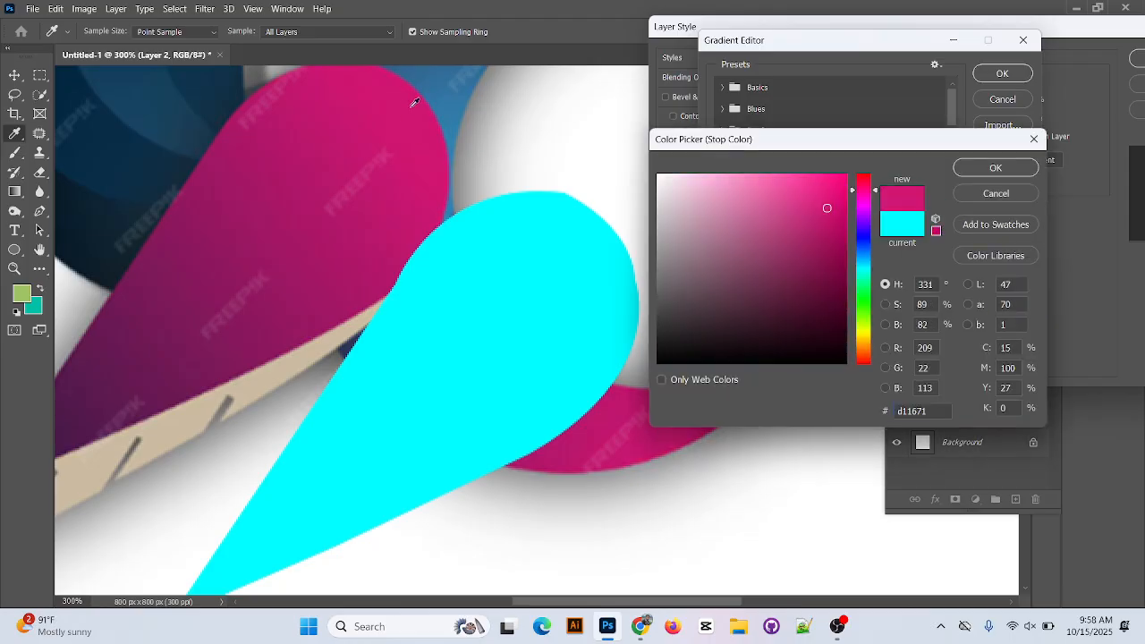
left_click(1008, 169)
left_click(991, 316)
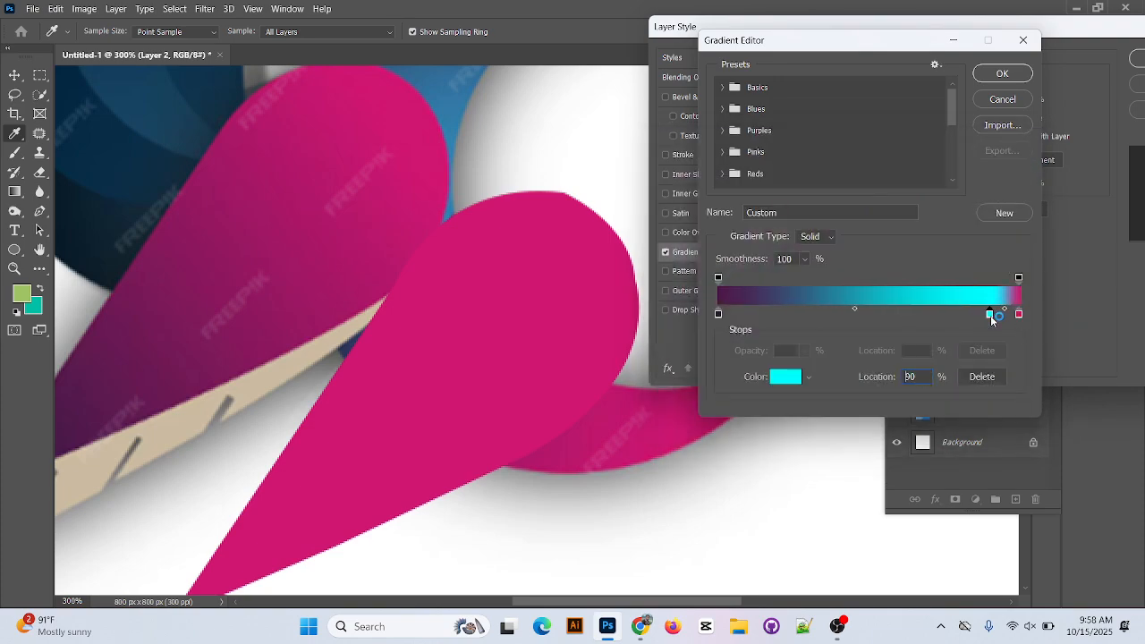
left_click_drag(991, 313, 988, 345)
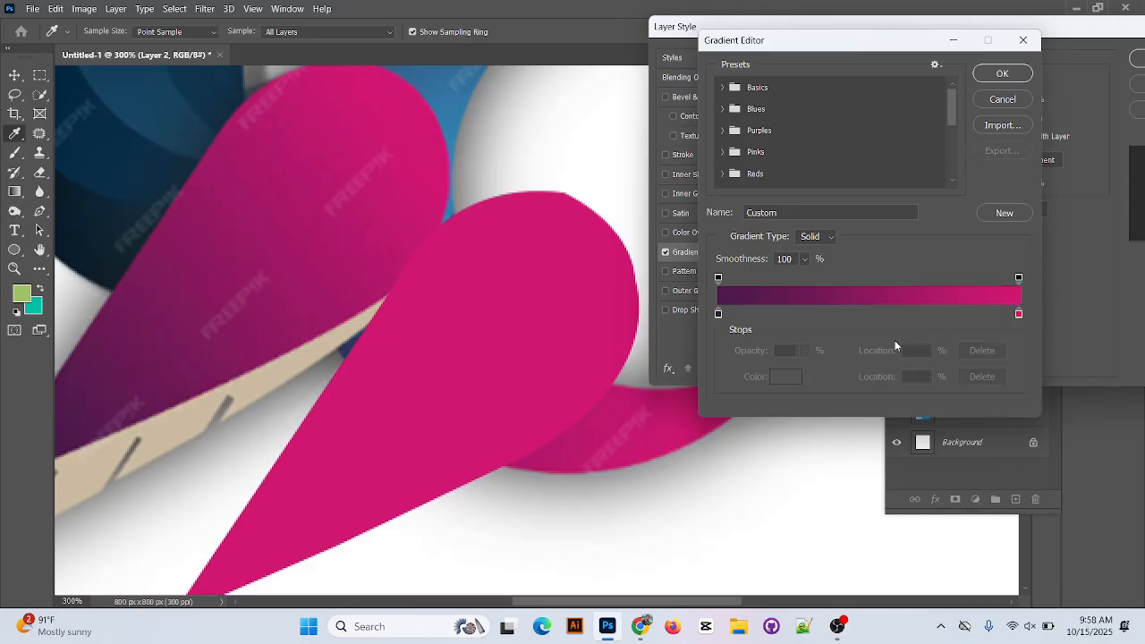
Resample the start stop as dark purple #491b4a from the logo wing, place it at 3%, and accept the gradient and layer style.
scroll(433, 315, "down", 2)
scroll(433, 314, "down", 1)
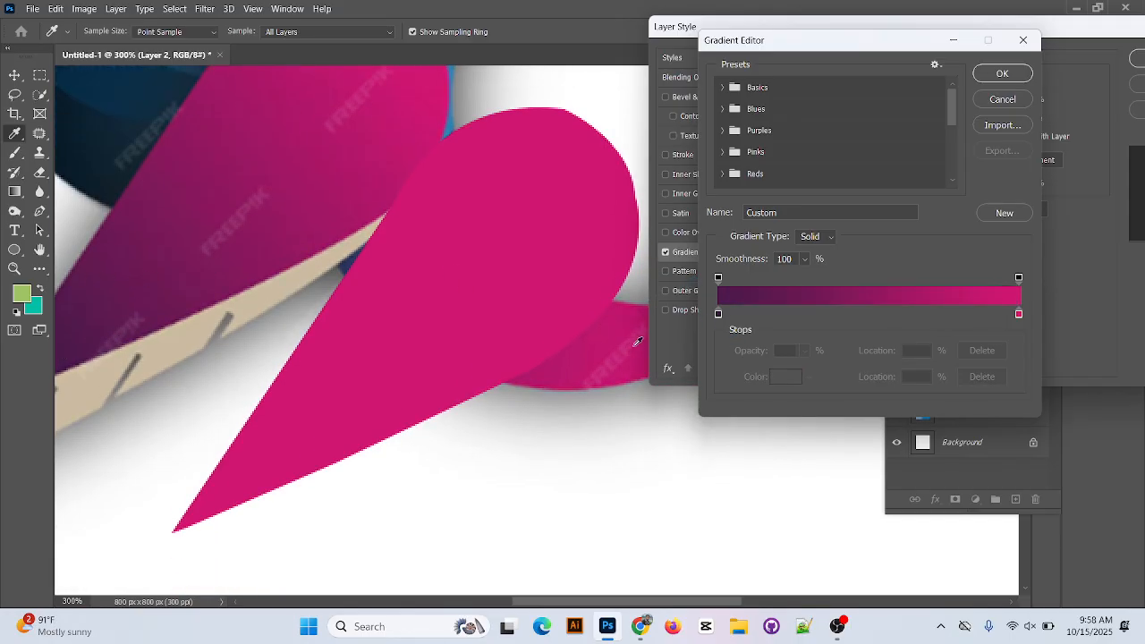
double_click(720, 314)
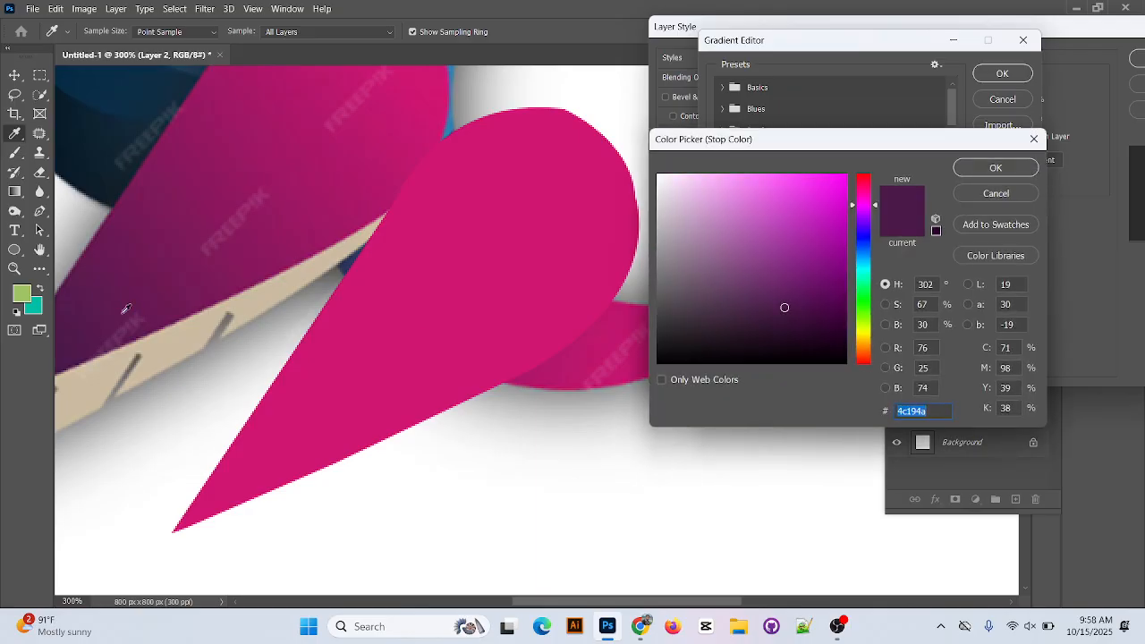
left_click(64, 349)
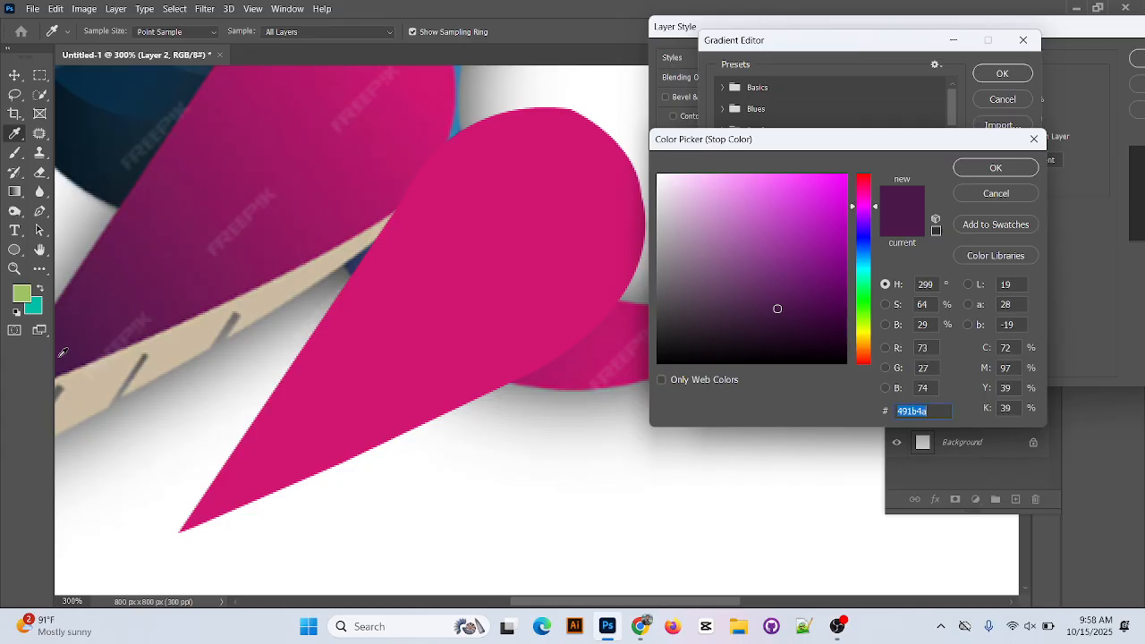
left_click(1000, 168)
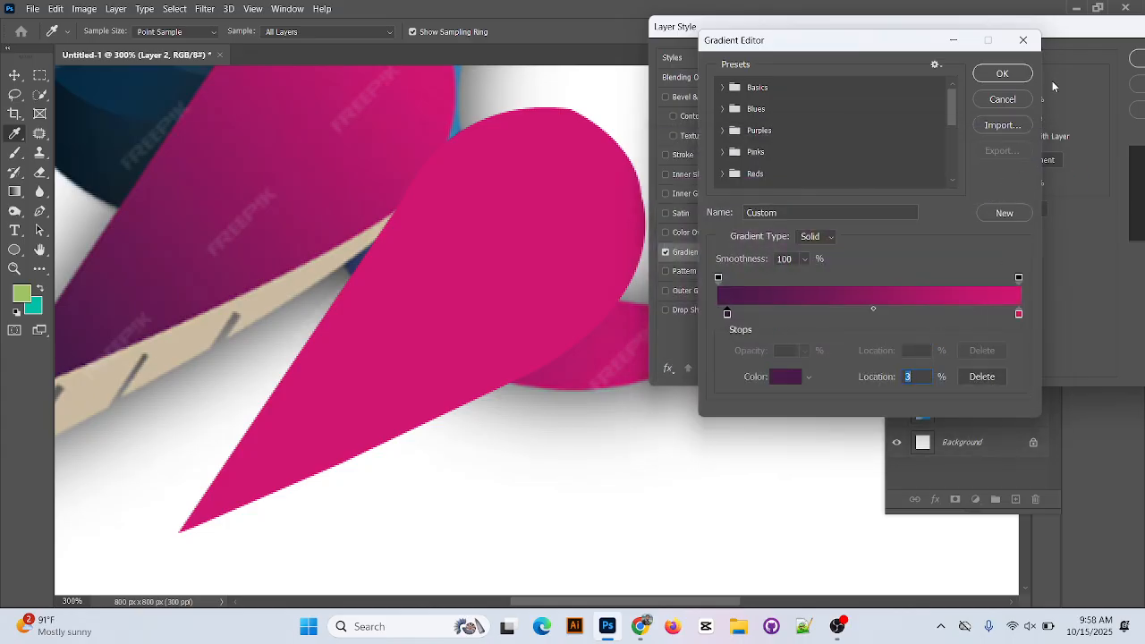
left_click(1002, 73)
scroll(490, 305, "up", 2)
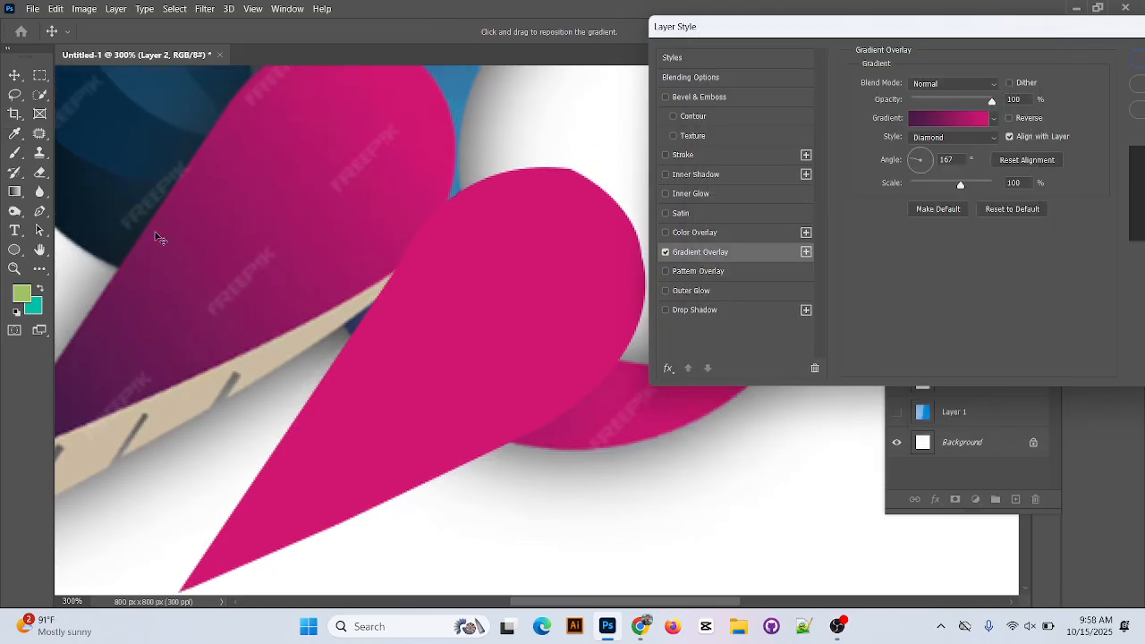
key("Return")
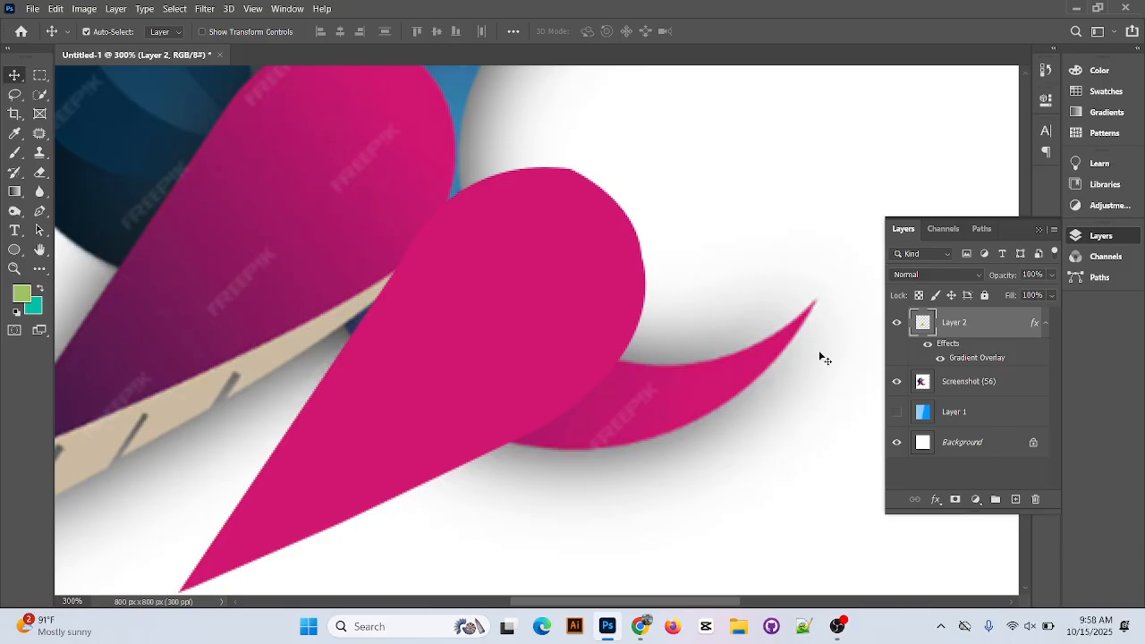
Set Layer 2's Gradient Overlay angle to -138° and recolor its start stop to a darker purple at 0%.
double_click(1033, 325)
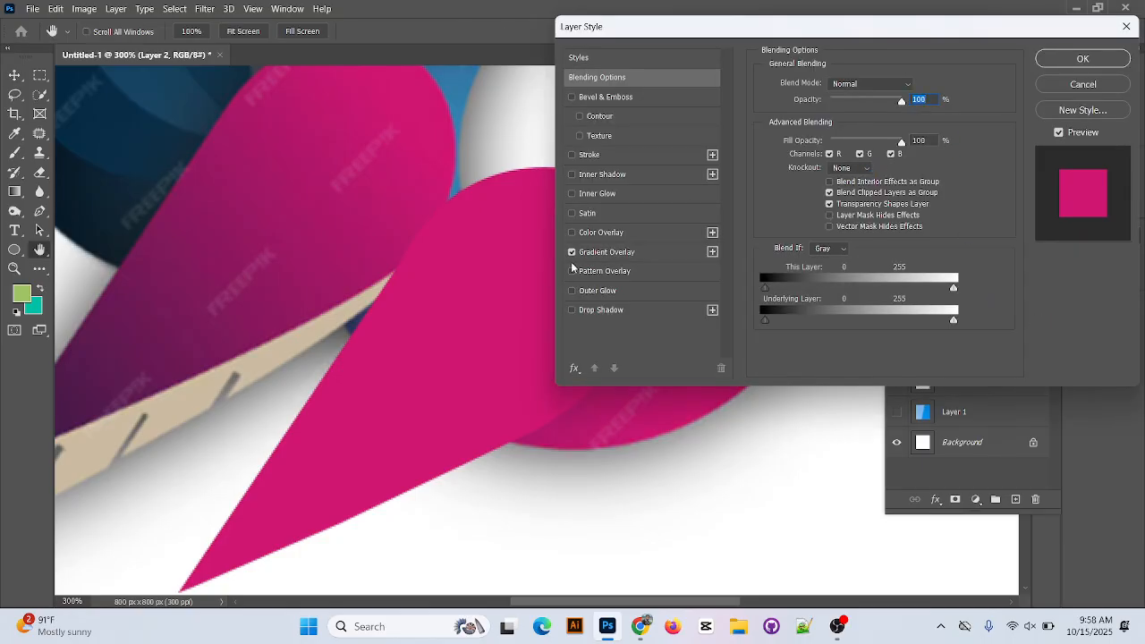
left_click(616, 253)
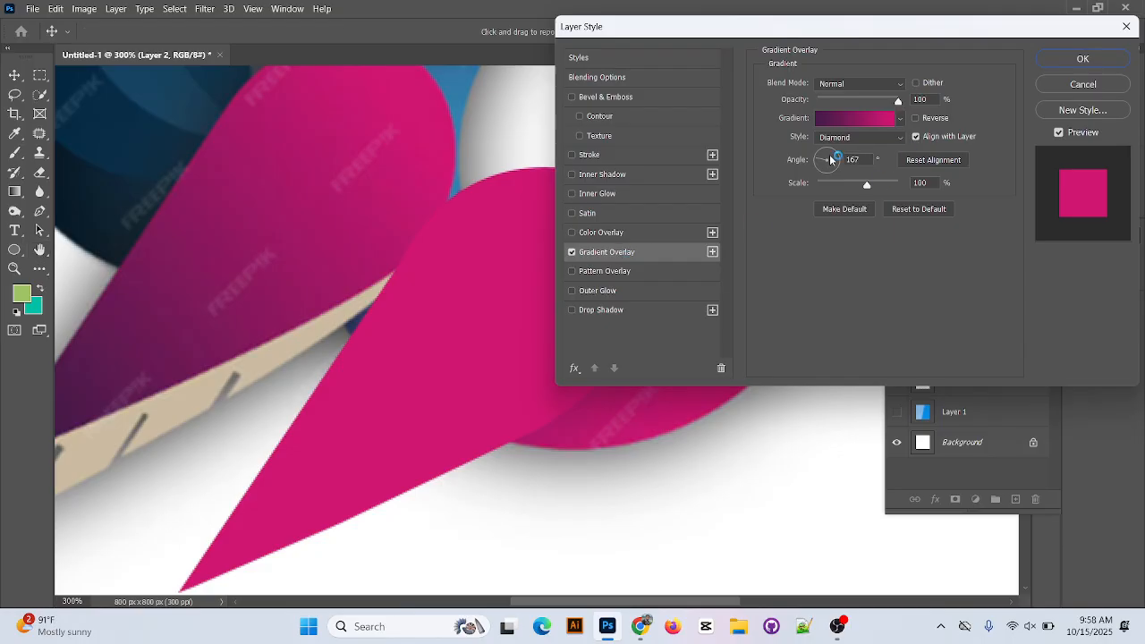
left_click_drag(831, 159, 838, 160)
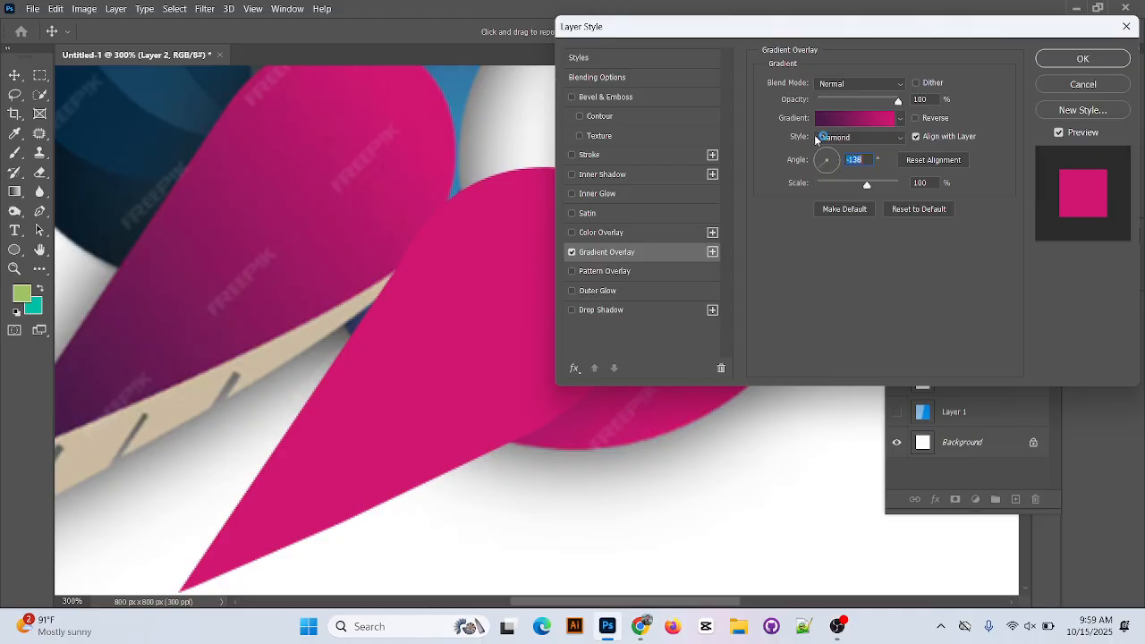
left_click(824, 116)
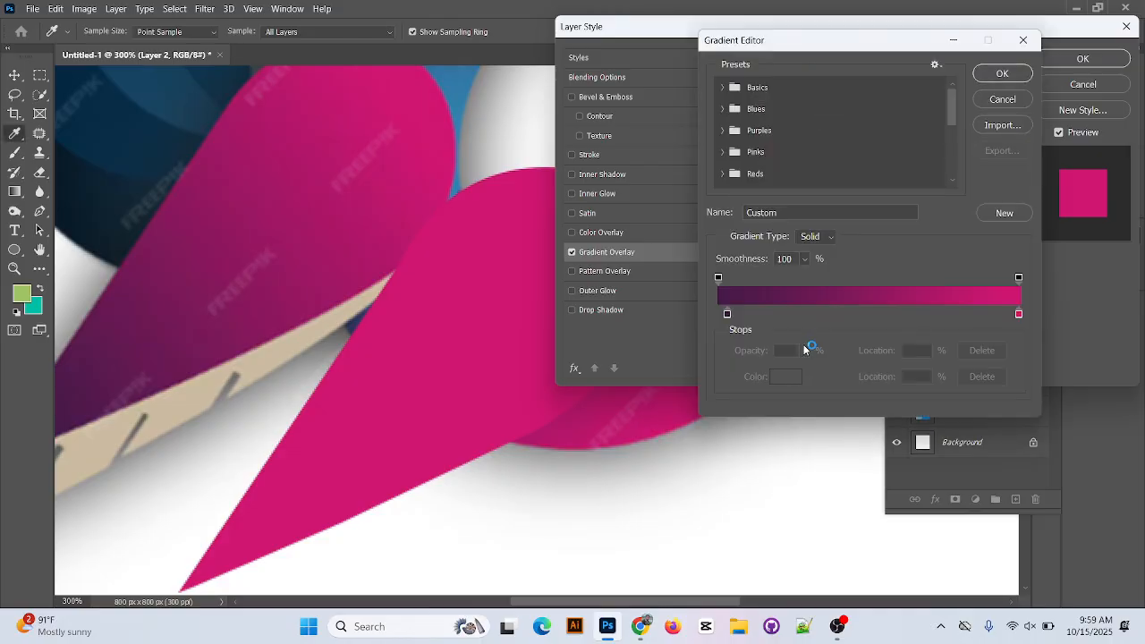
left_click_drag(729, 314, 717, 315)
double_click(718, 314)
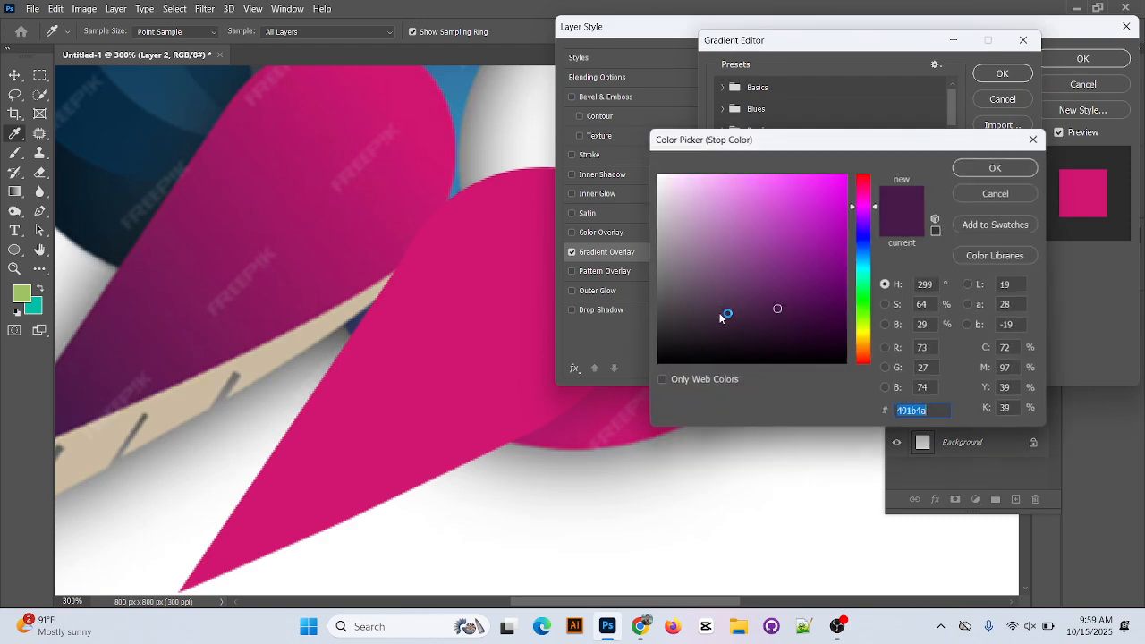
left_click(774, 323)
left_click(987, 170)
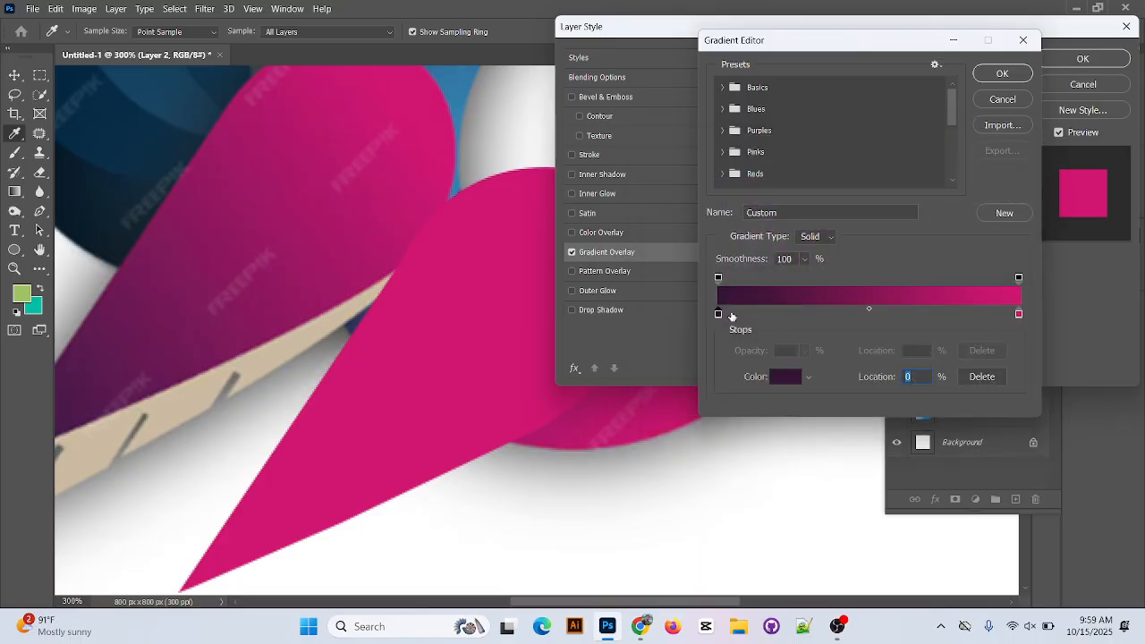
Swap the overlay gradient's end stops, placing pink at 0% and dark purple at 100%, and accept the gradient.
left_click_drag(718, 315, 773, 314)
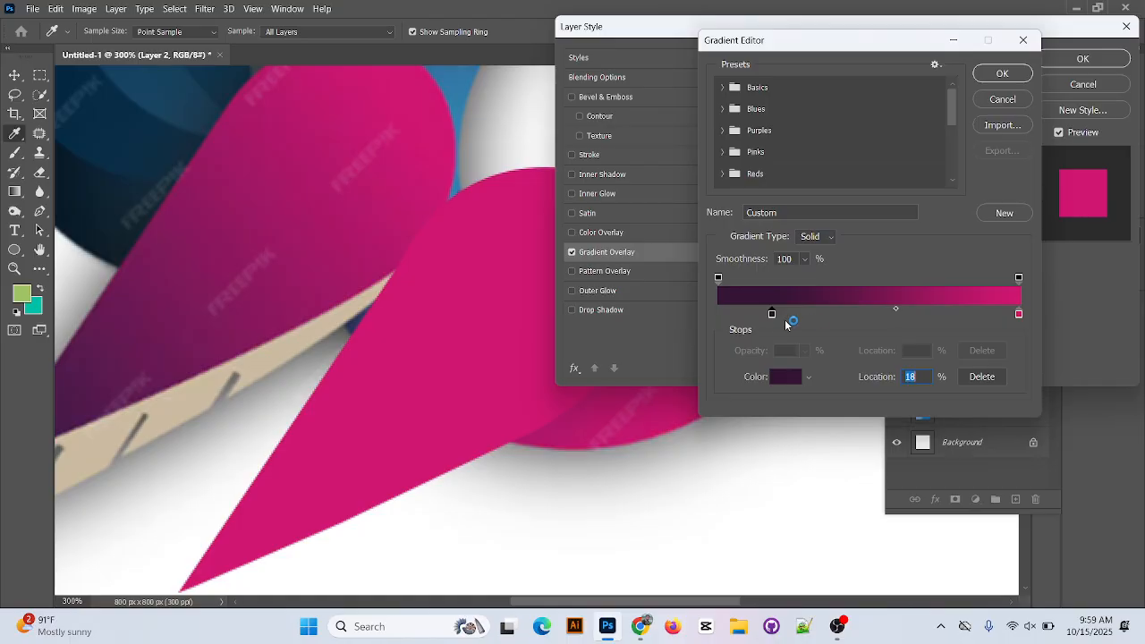
left_click(803, 315)
left_click_drag(804, 315, 718, 313)
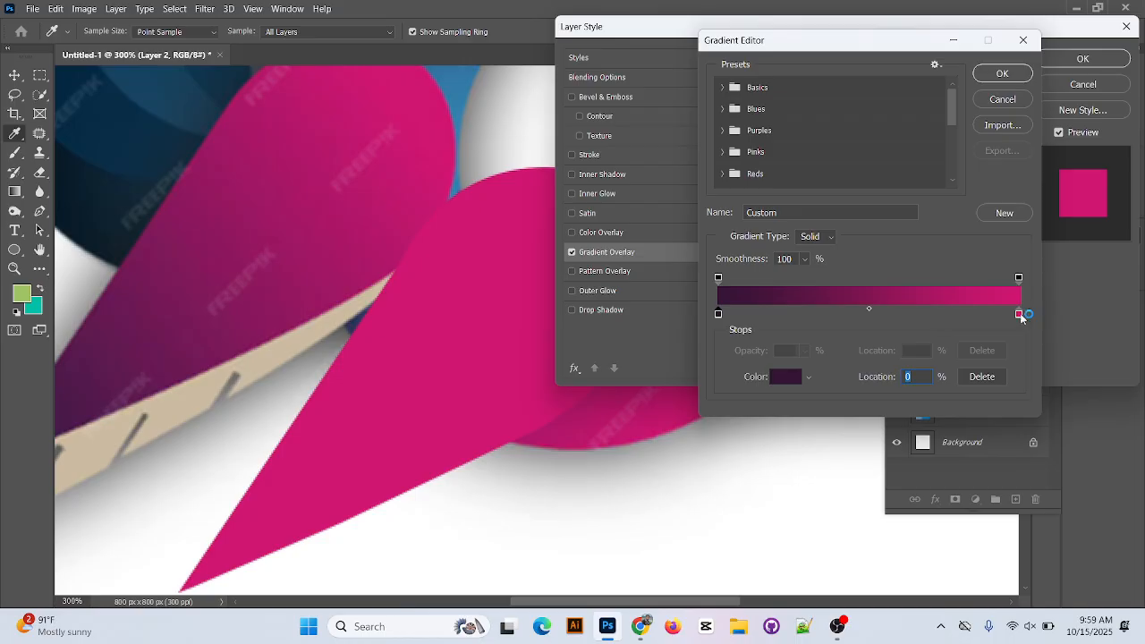
left_click_drag(1019, 315, 1100, 322)
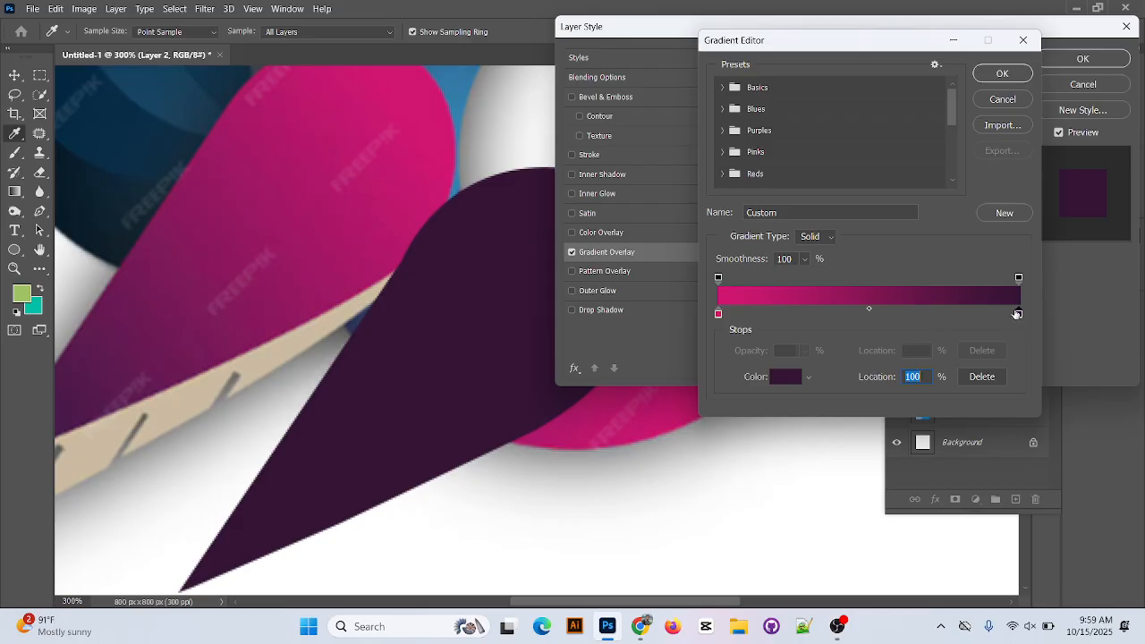
left_click(1002, 75)
Set the Gradient Overlay angle to 90° and accept the layer style.
left_click(869, 162)
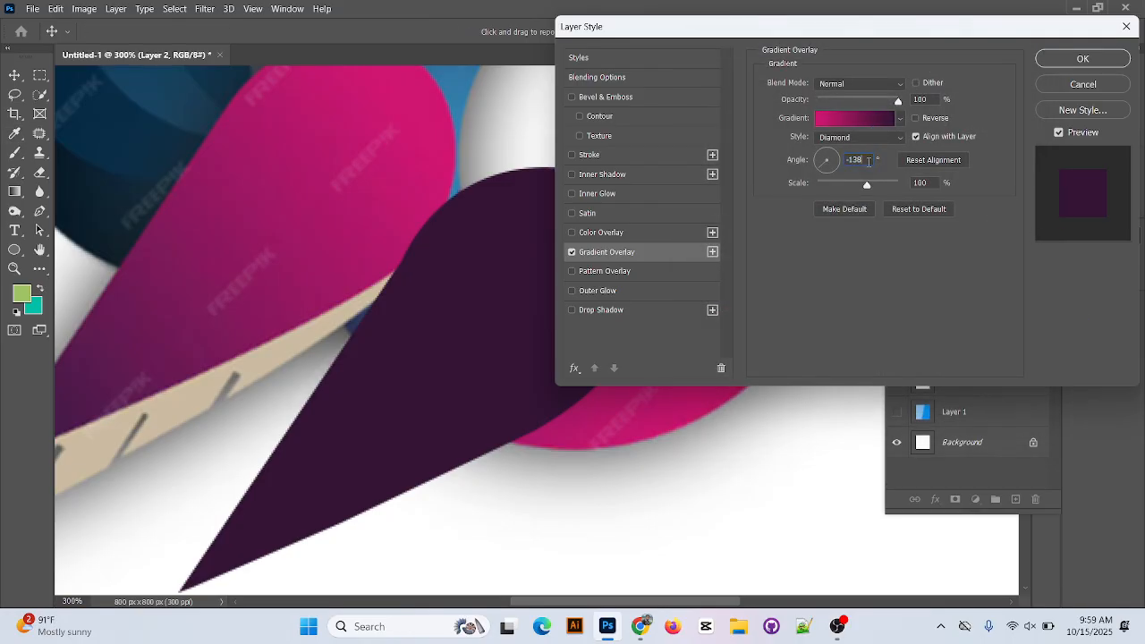
key("BackSpace")
key("BackSpace")
type("90")
key("Return")
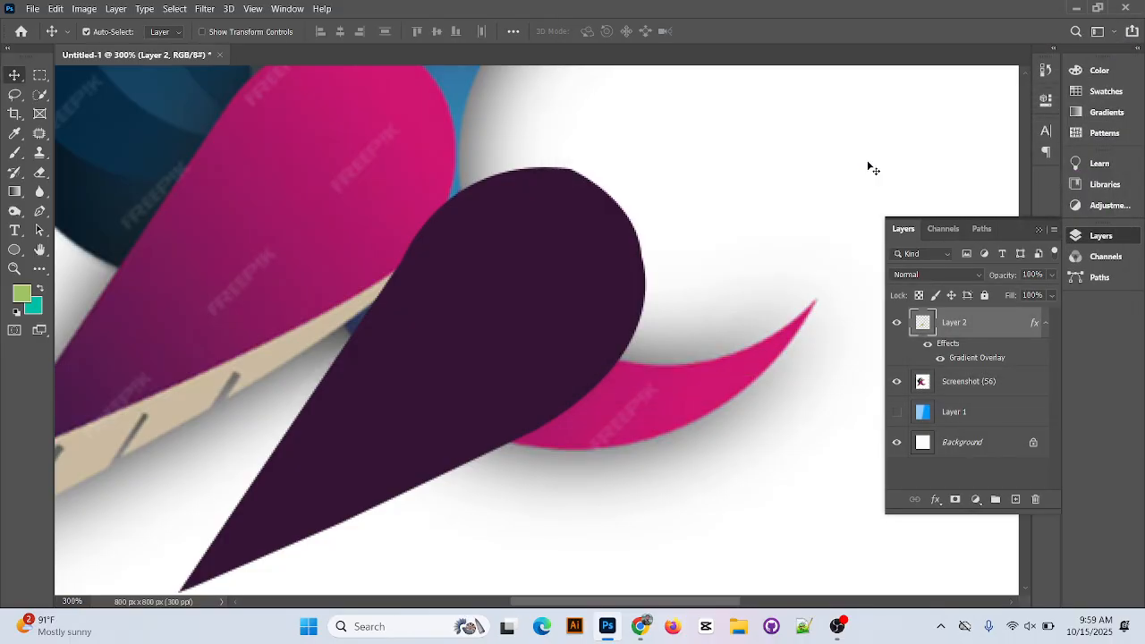
Reopen Layer 2's Gradient Overlay, try another angle for it, and accept the layer style.
double_click(1035, 325)
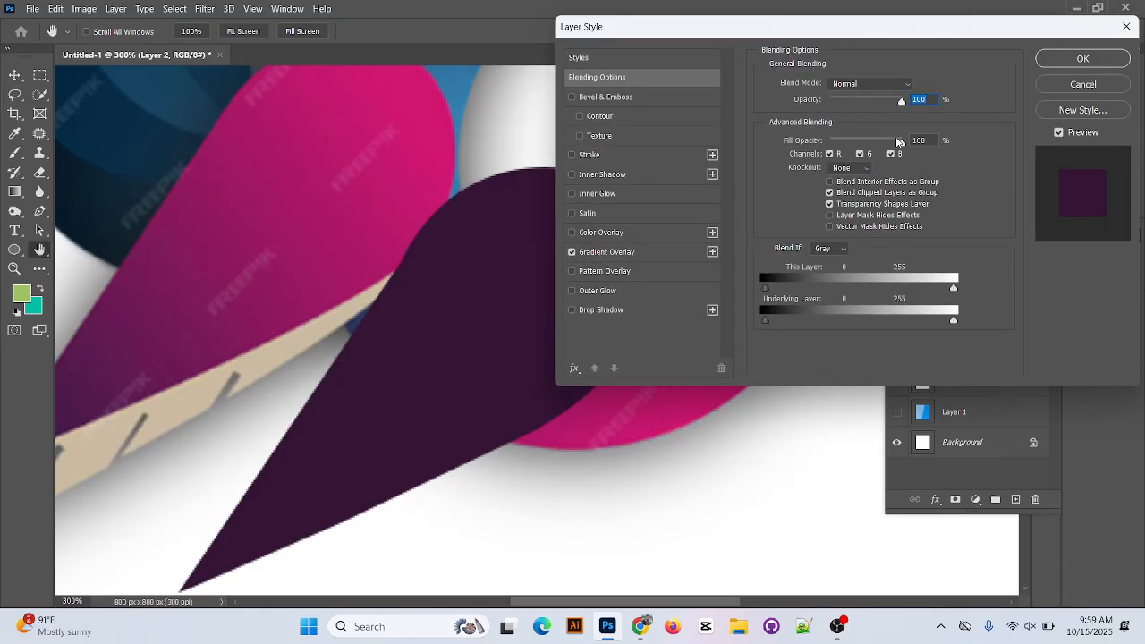
left_click(599, 252)
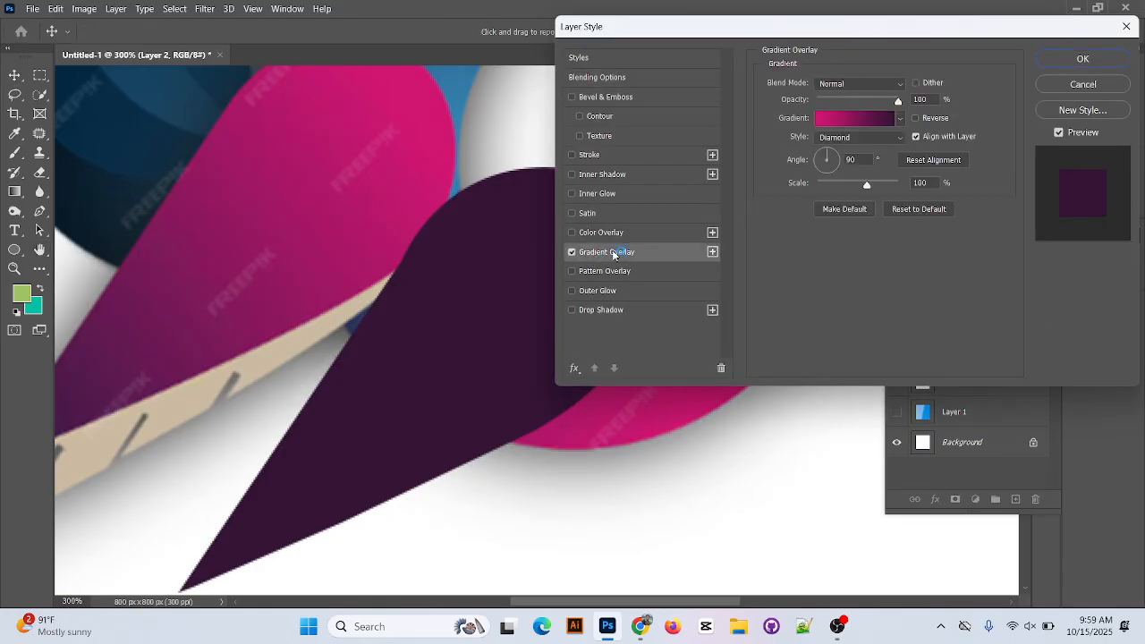
left_click_drag(835, 162, 815, 159)
left_click(1084, 60)
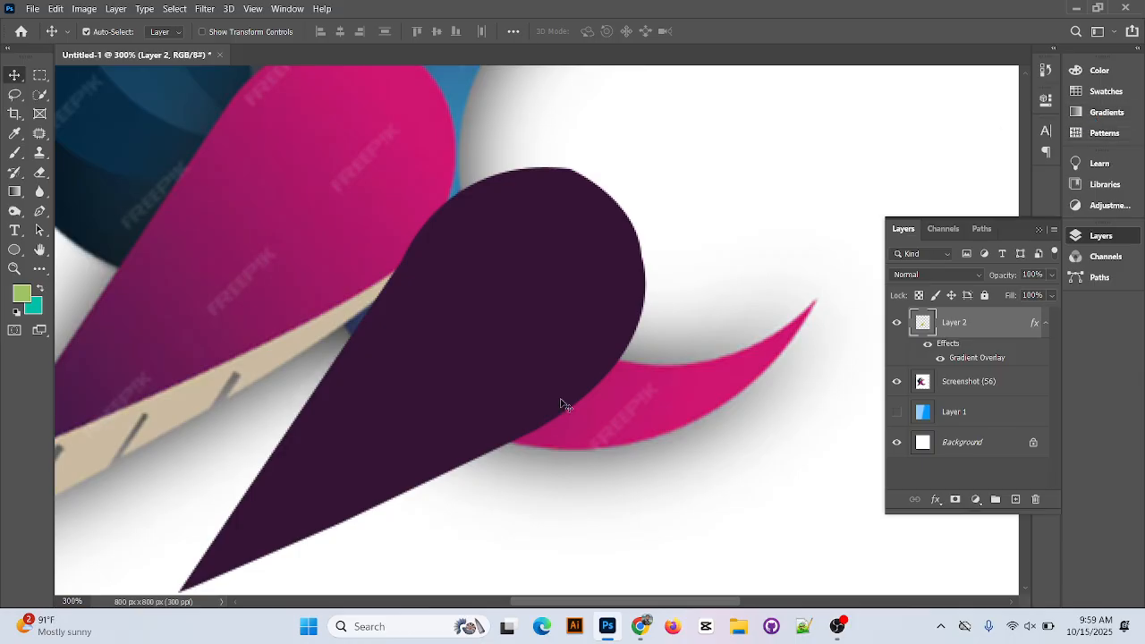
Try moving the wing shape sideways, and undo both the move and its Gradient Overlay.
left_click_drag(538, 335, 588, 337)
key("ctrl+z")
key("ctrl+z")
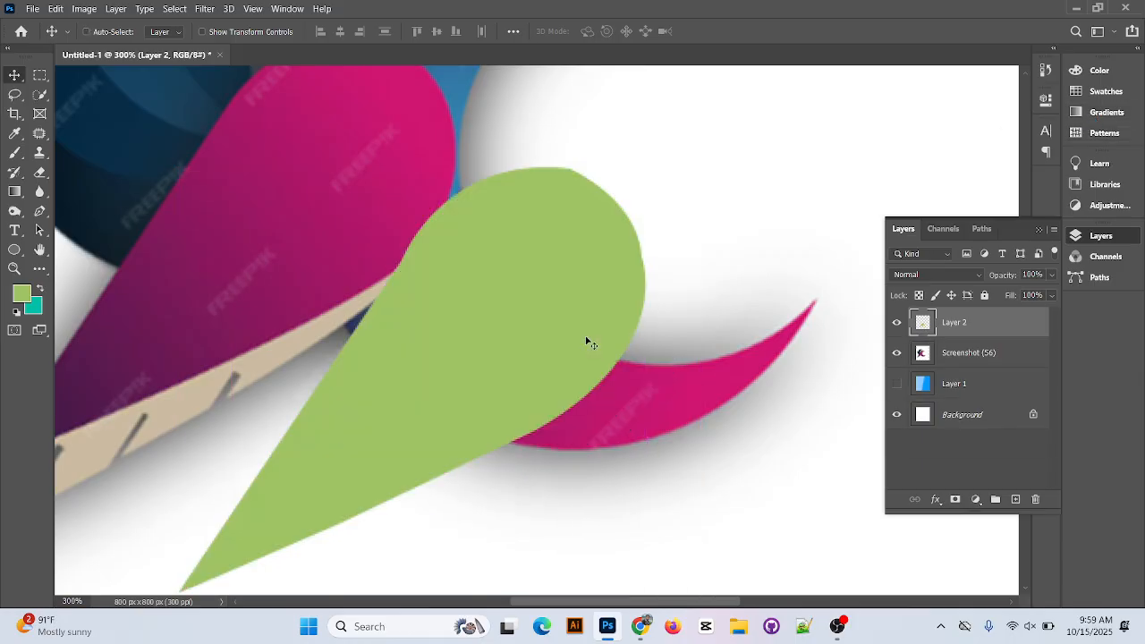
Reapply a Gradient Overlay to Layer 2 with Linear style, 150% scale and a -3° angle.
double_click(1006, 331)
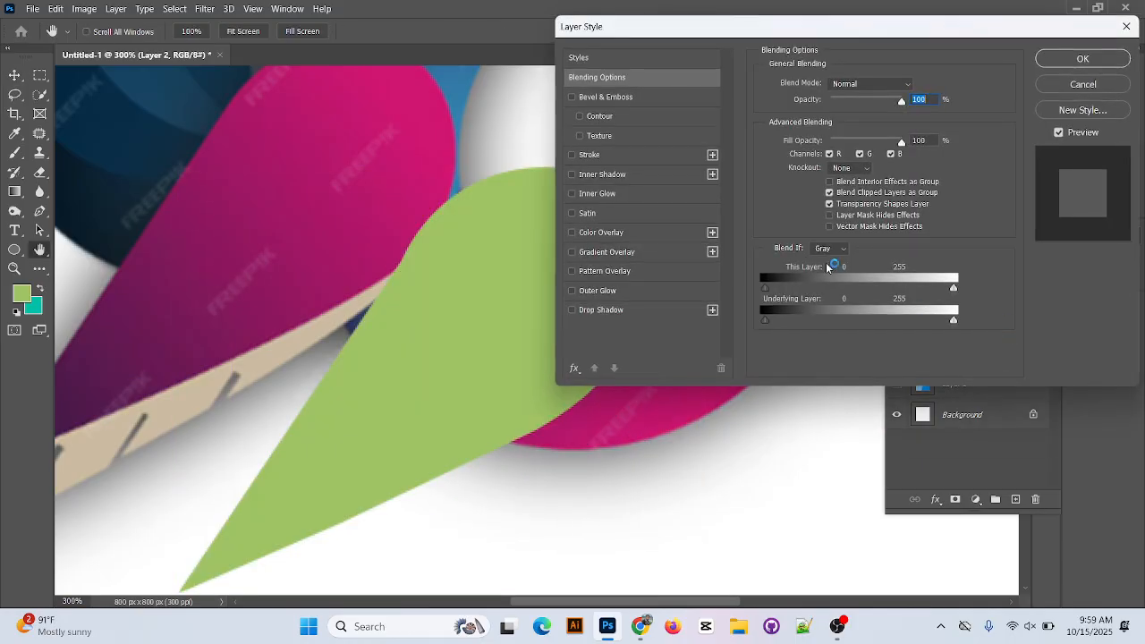
left_click(647, 253)
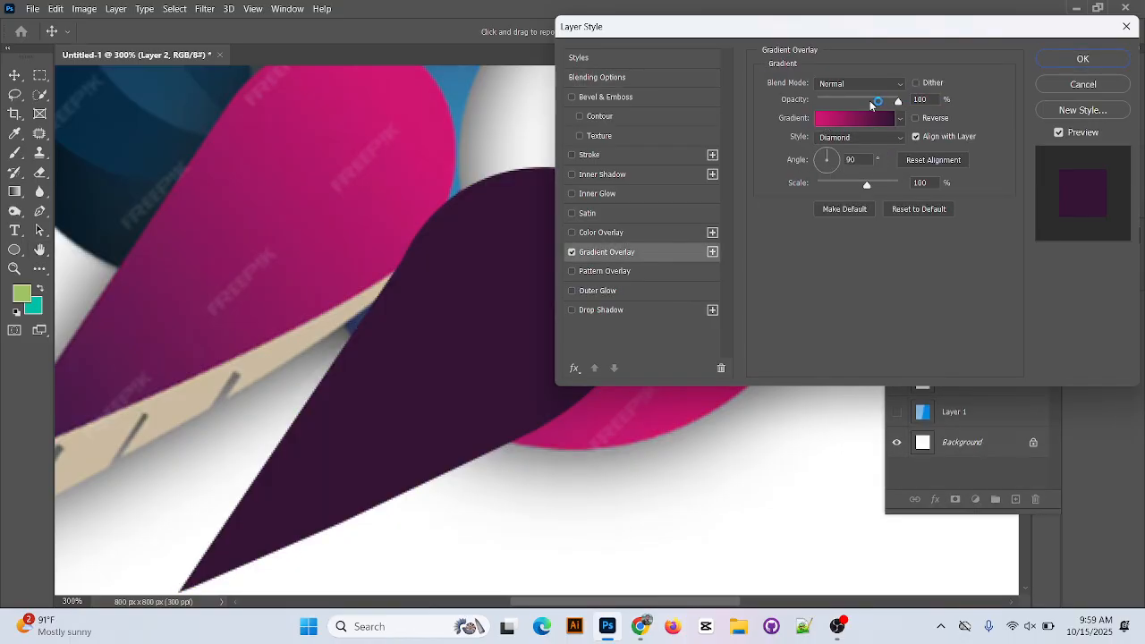
mouse_move(898, 106)
left_mouse_down()
mouse_move(850, 102)
mouse_move(904, 102)
left_mouse_up()
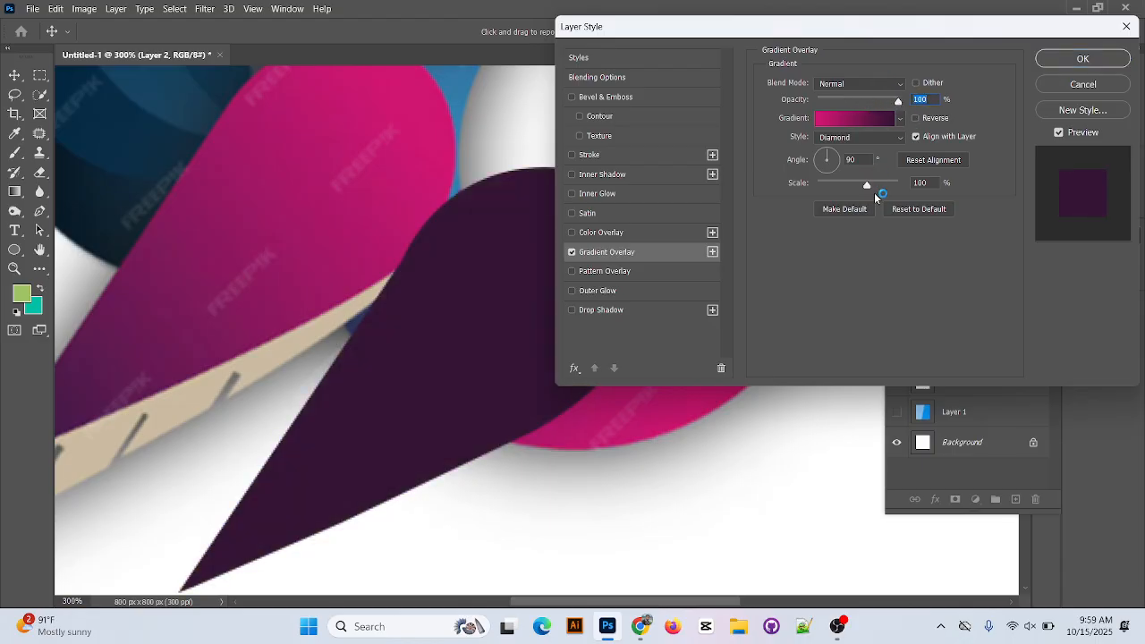
left_click_drag(867, 185, 841, 164)
left_click(895, 136)
left_click(861, 148)
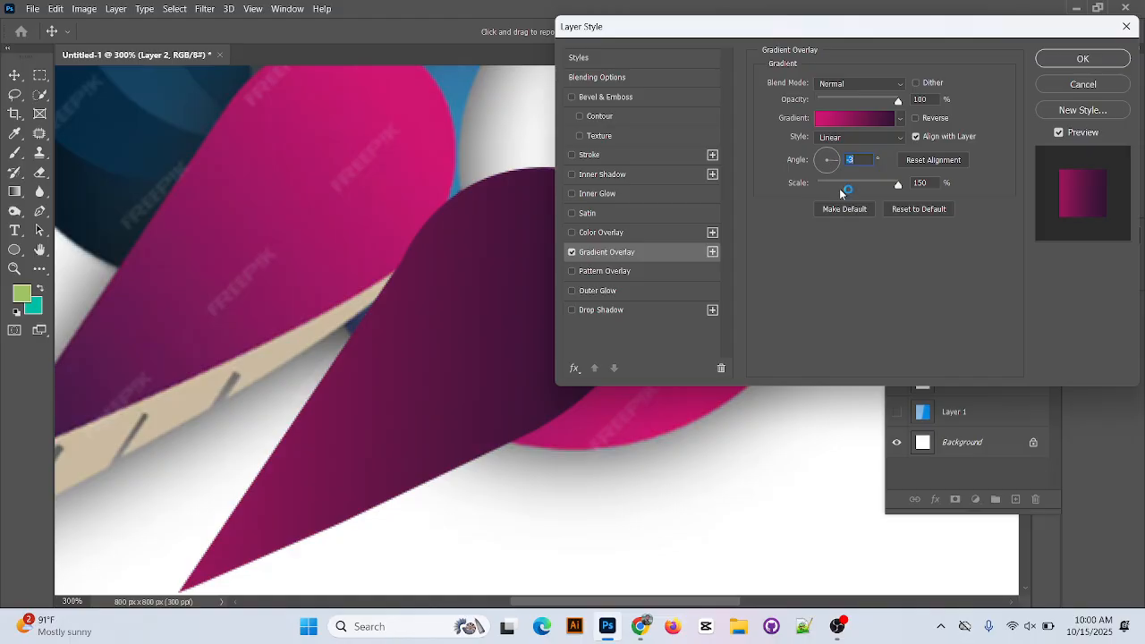
Reorder the overlay gradient's stops to dark purple at 0% and pink at 100%, and accept the gradient.
left_click(864, 120)
mouse_move(1019, 314)
left_mouse_down()
mouse_move(746, 335)
mouse_move(710, 315)
mouse_move(1040, 317)
left_mouse_up()
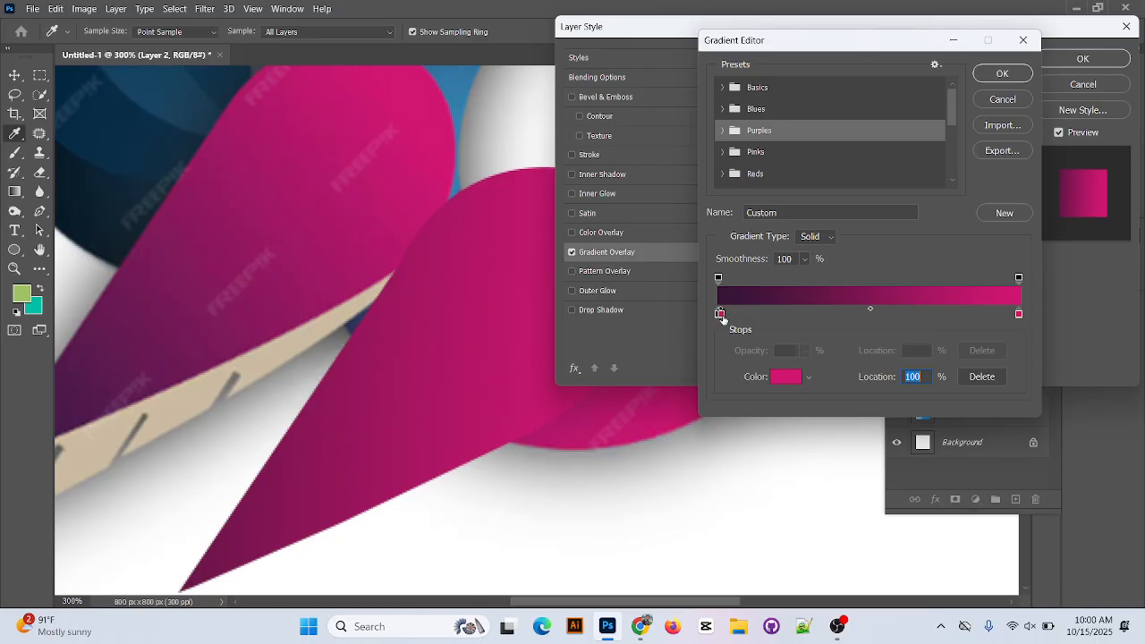
left_click_drag(720, 315, 856, 327)
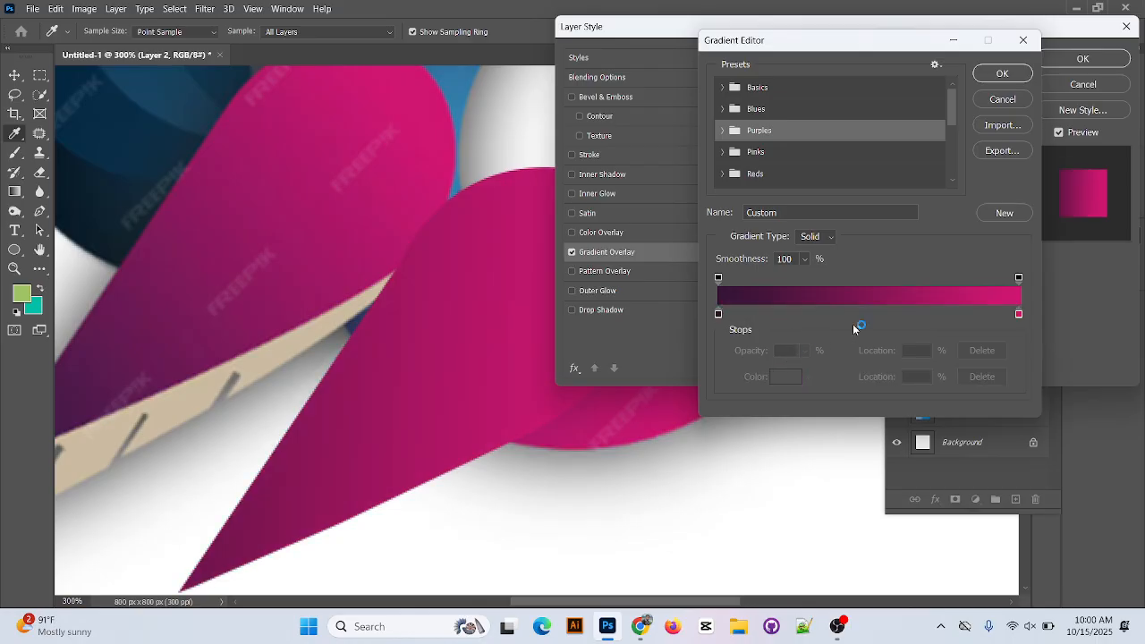
left_click(1019, 314)
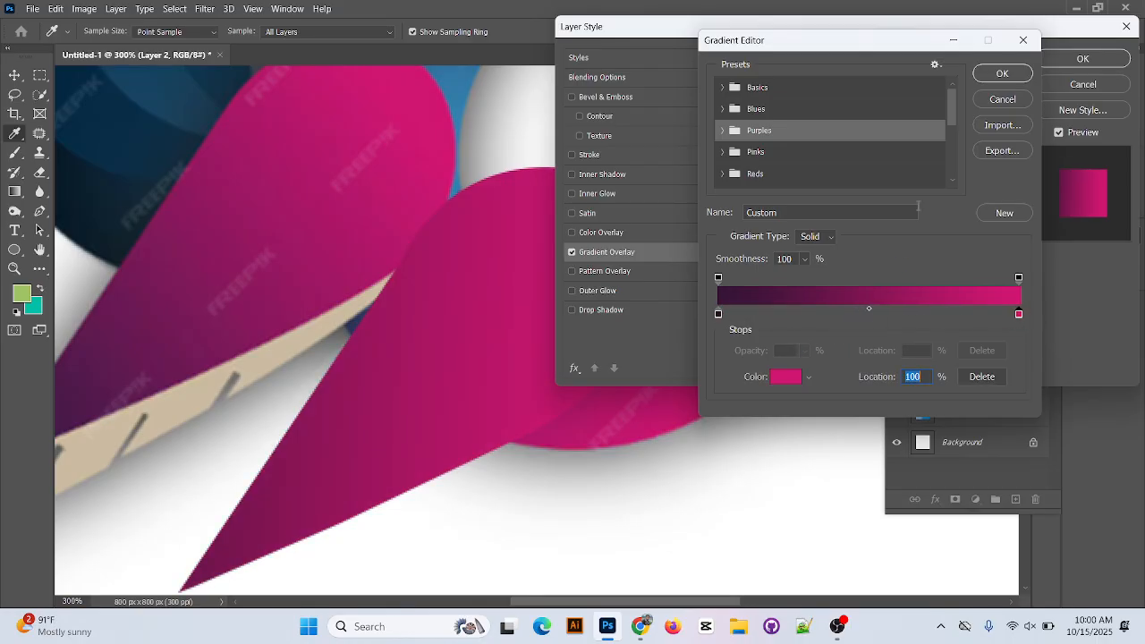
left_click(1012, 76)
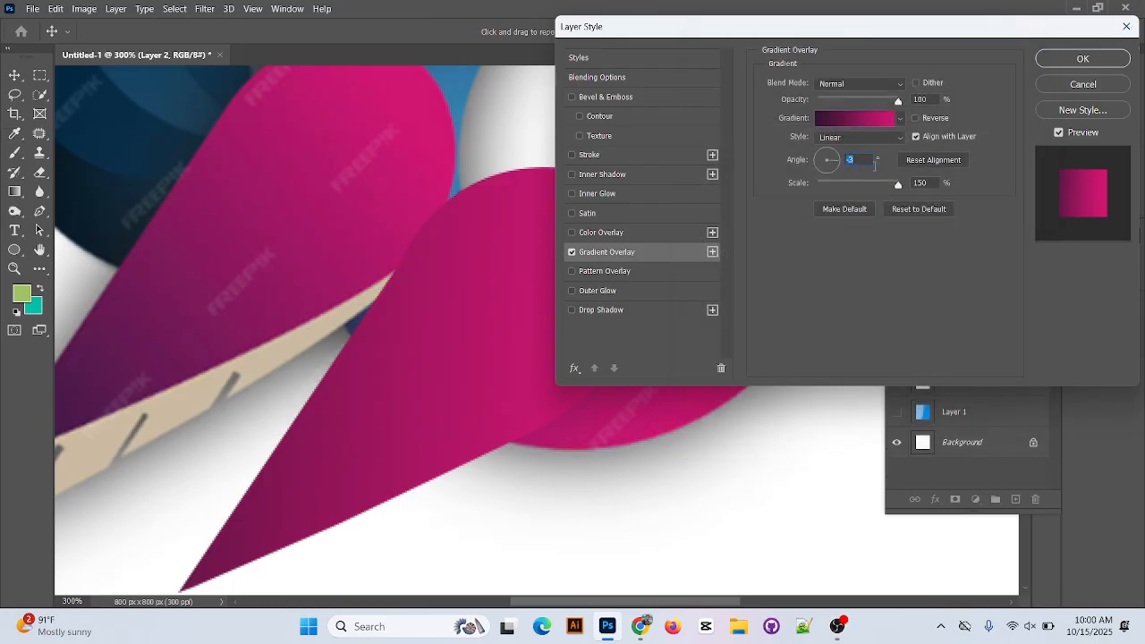
Adjust the linear overlay's angle to about -10° and accept the layer style.
left_click(866, 160)
left_click(831, 155)
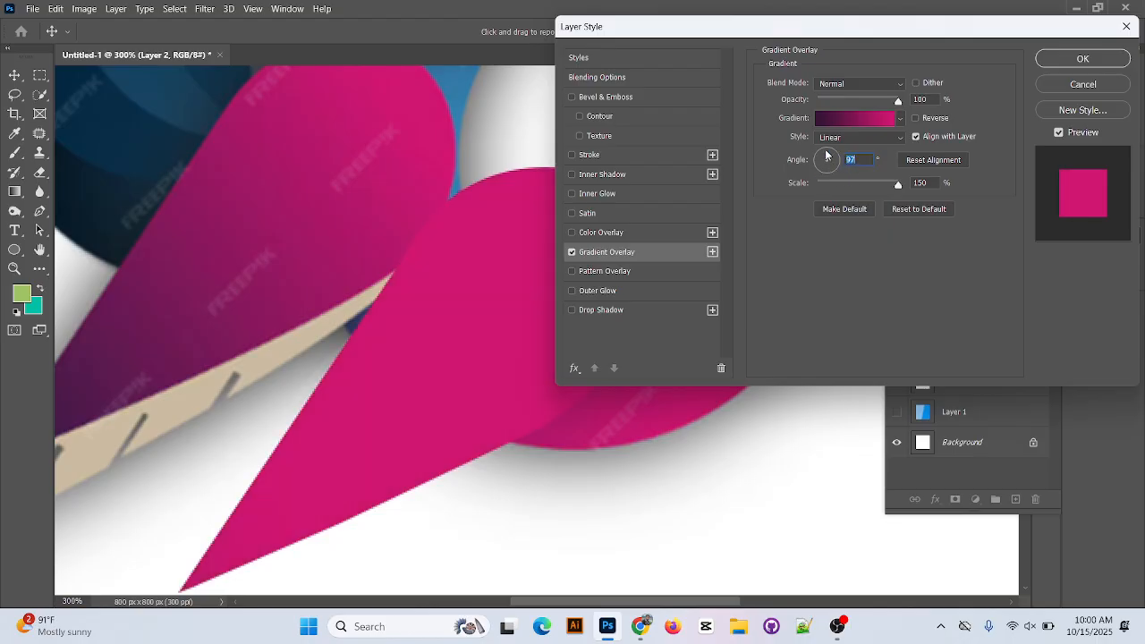
left_click_drag(826, 156, 837, 162)
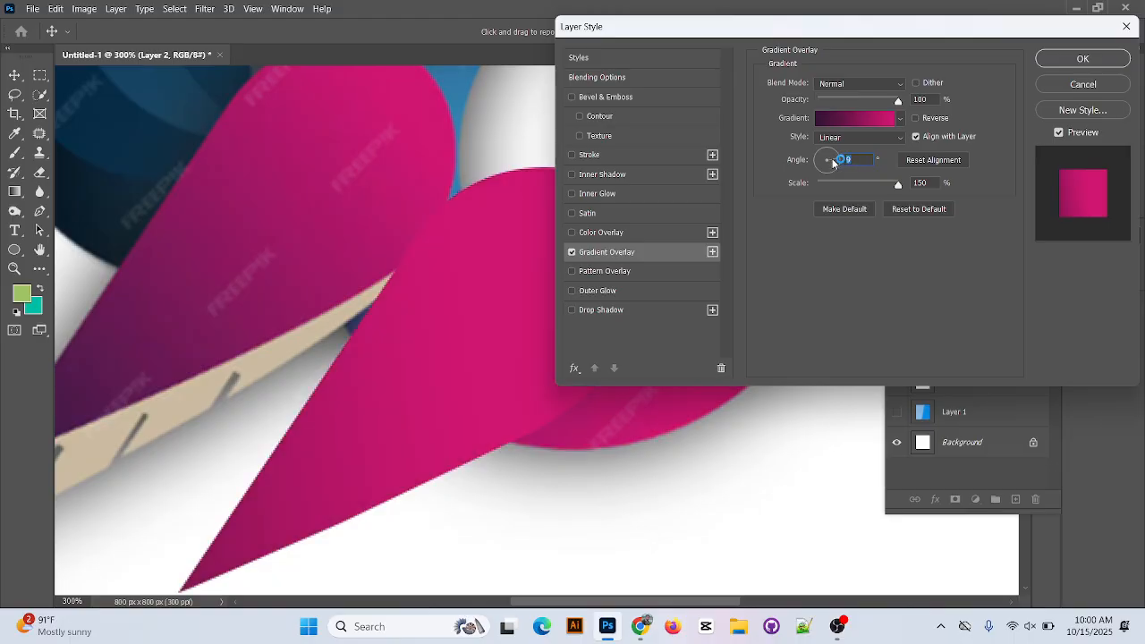
left_click_drag(834, 160, 838, 163)
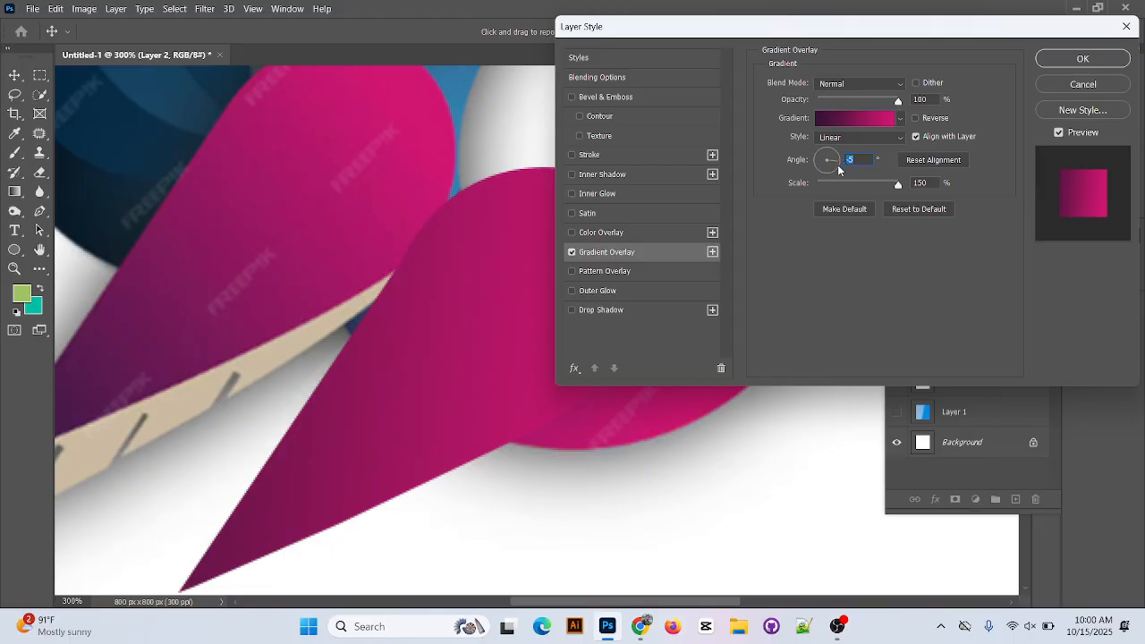
left_click_drag(837, 164, 837, 166)
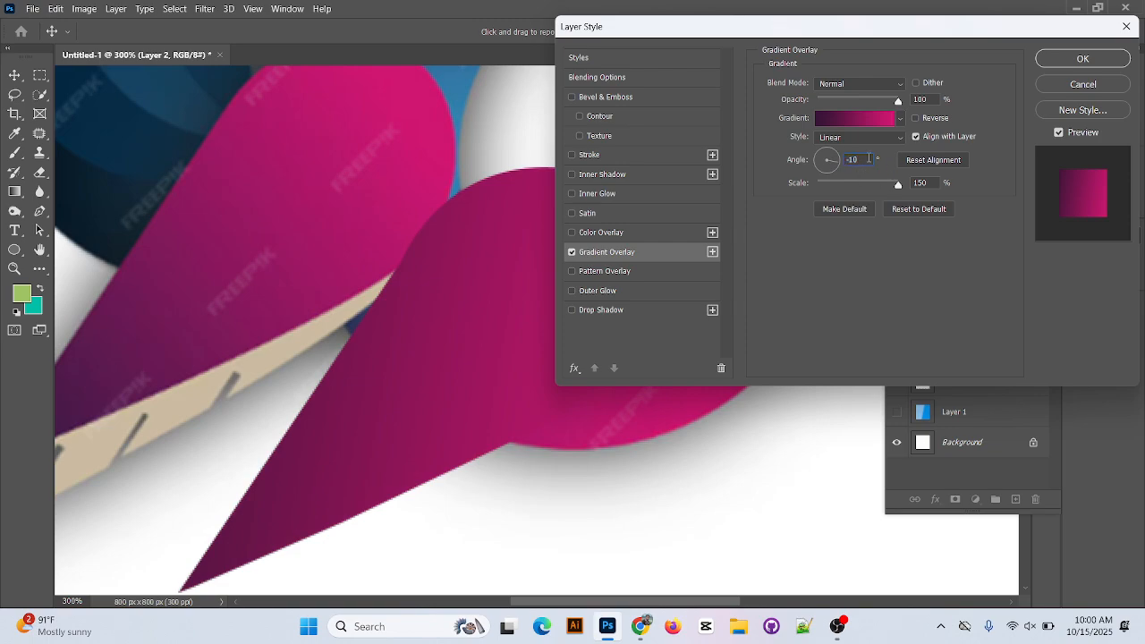
type("0")
type("9")
key("Return")
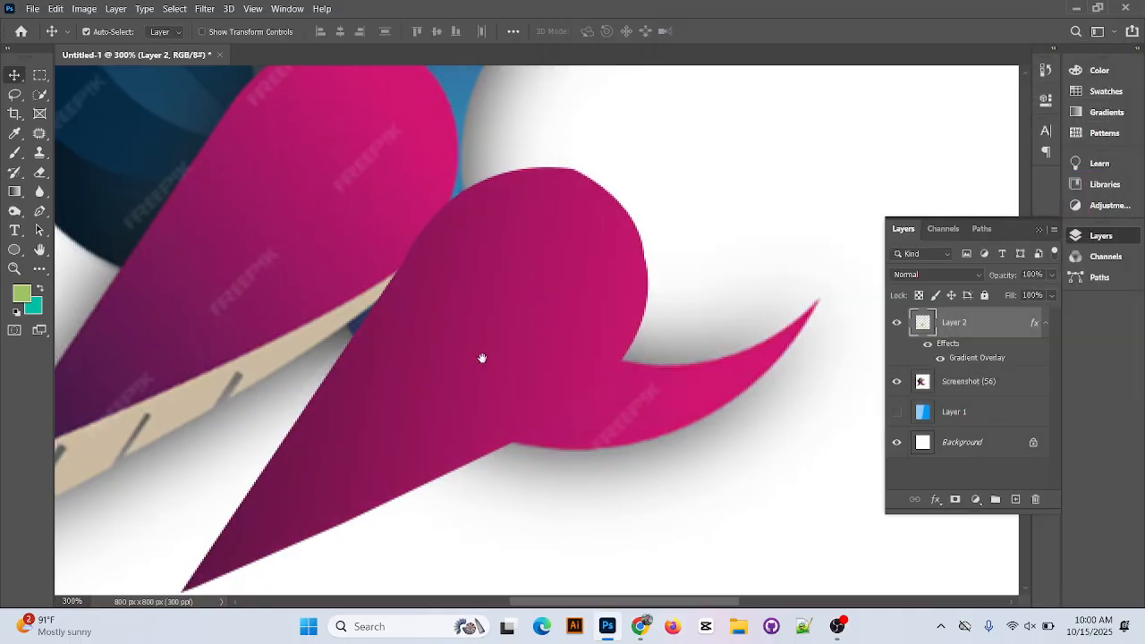
Trace the orange-red crescent on the bird's head as a closed path with the Pen tool and convert it to a selection.
left_click_drag(480, 358, 576, 314)
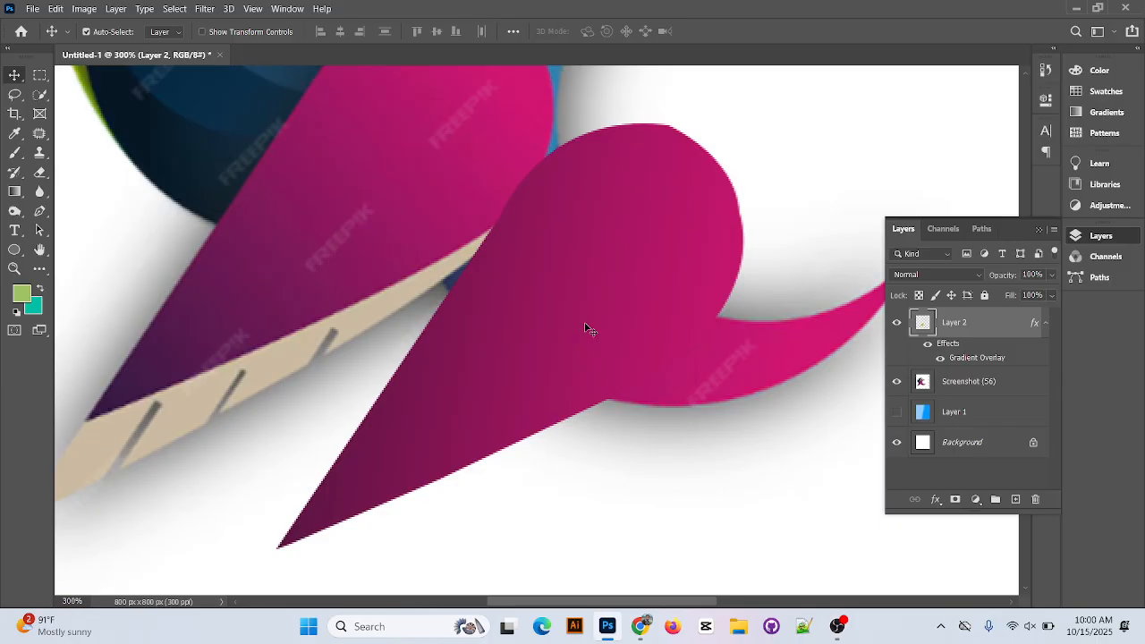
scroll(625, 168, "up", 8)
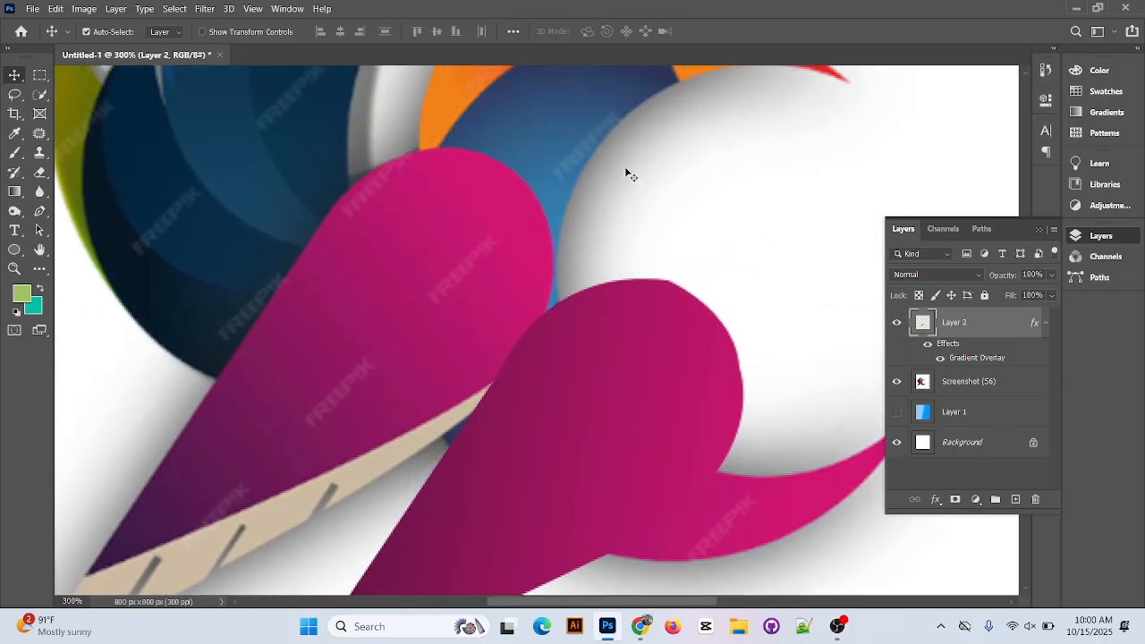
left_click_drag(616, 421, 428, 555)
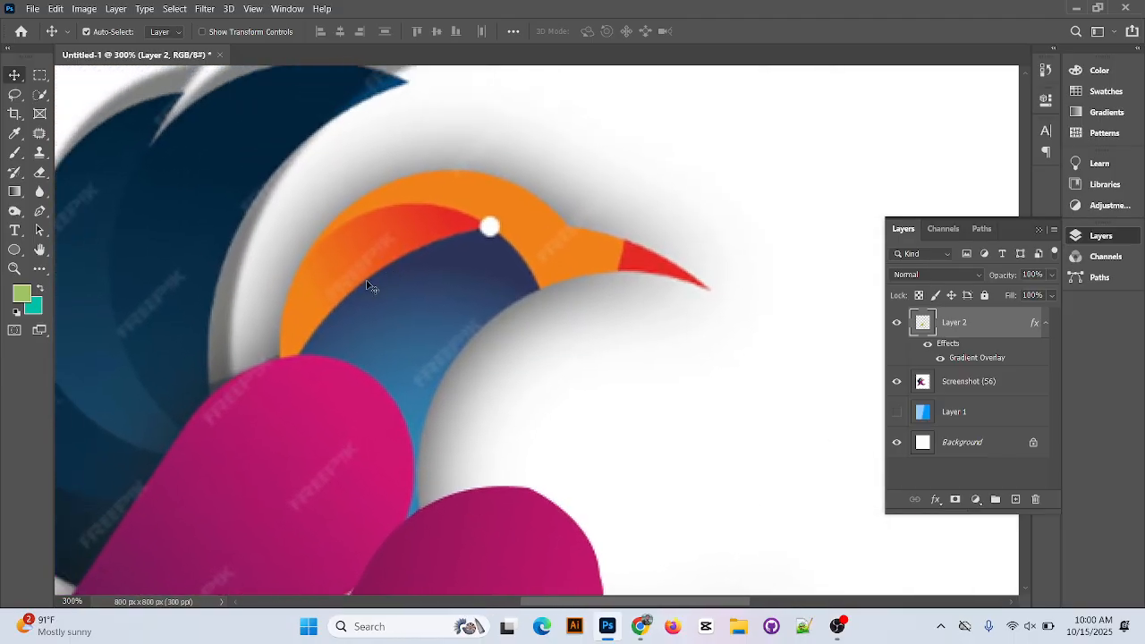
left_click(39, 211)
left_click(292, 367)
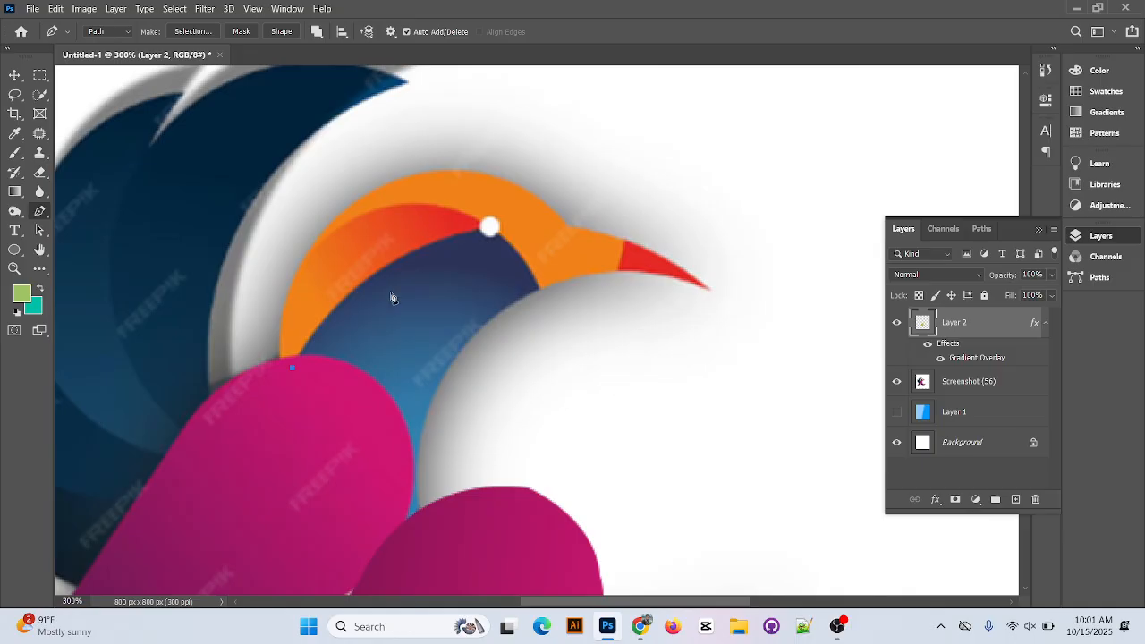
left_click_drag(385, 267, 523, 232)
left_click(488, 229, "alt")
left_click_drag(366, 212, 278, 238)
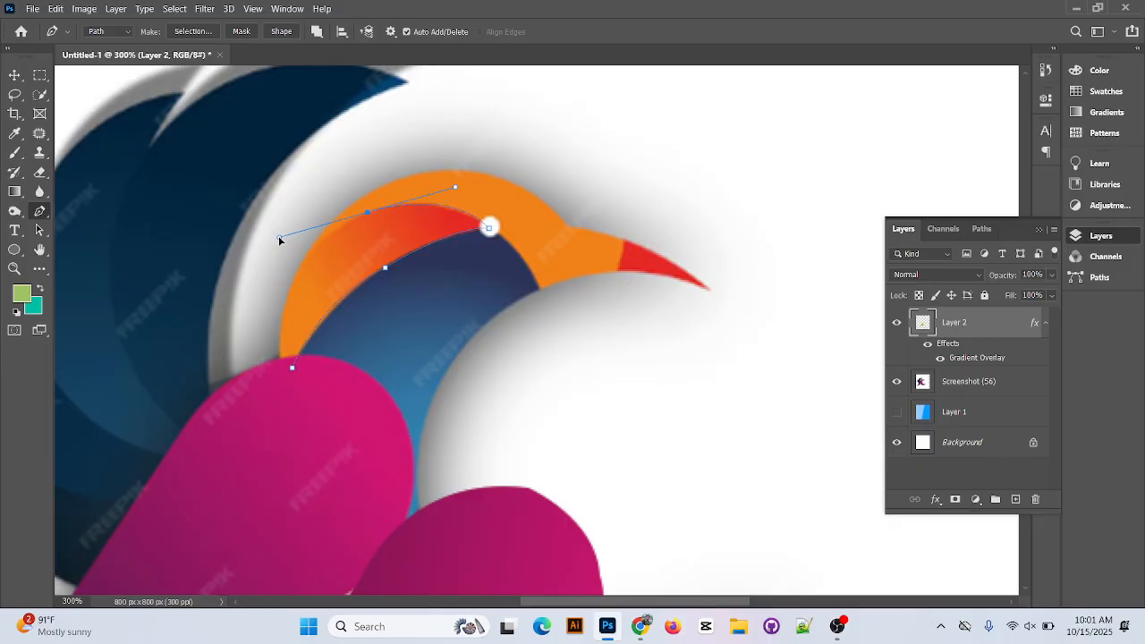
left_click(367, 213, "alt")
mouse_move(283, 293)
left_mouse_down()
mouse_move(288, 306)
mouse_move(266, 333)
mouse_move(274, 340)
mouse_move(278, 315)
left_mouse_up()
key("ctrl+z")
left_click(280, 377)
key("ctrl+Return")
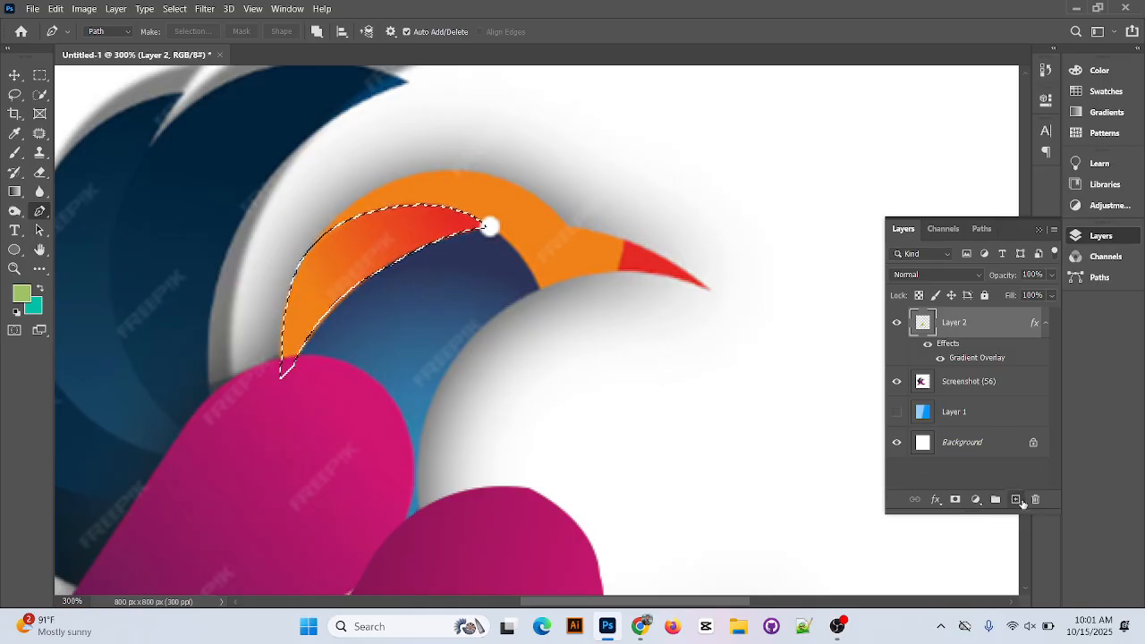
Fill the crescent selection with the green foreground color on a new layer and deselect it.
left_click(1017, 499)
key("alt+BackSpace")
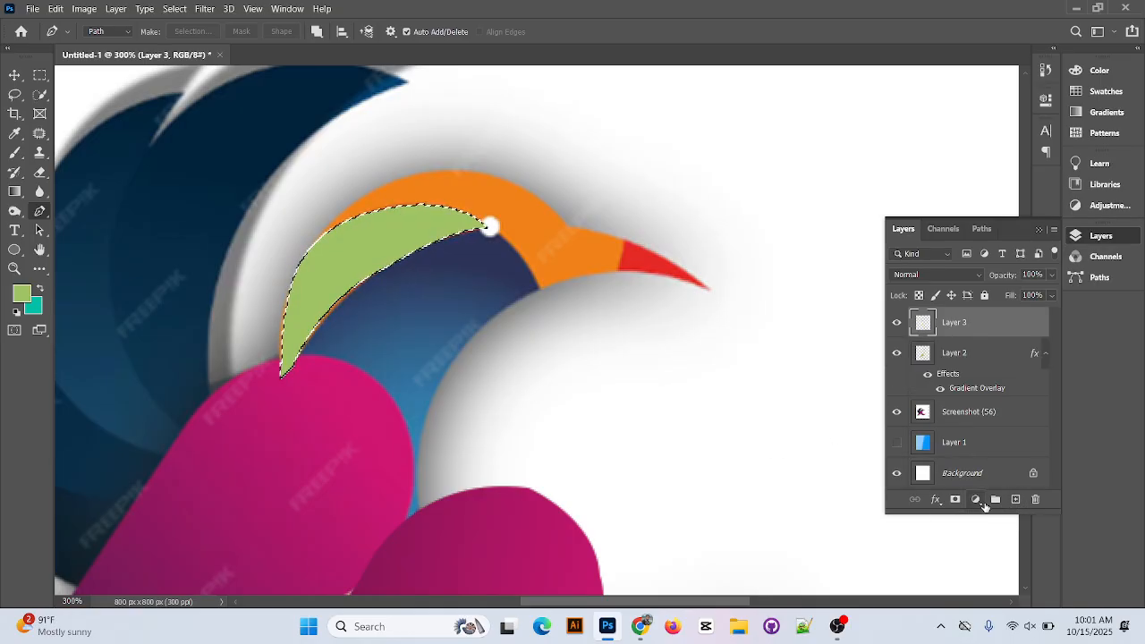
key("ctrl+d")
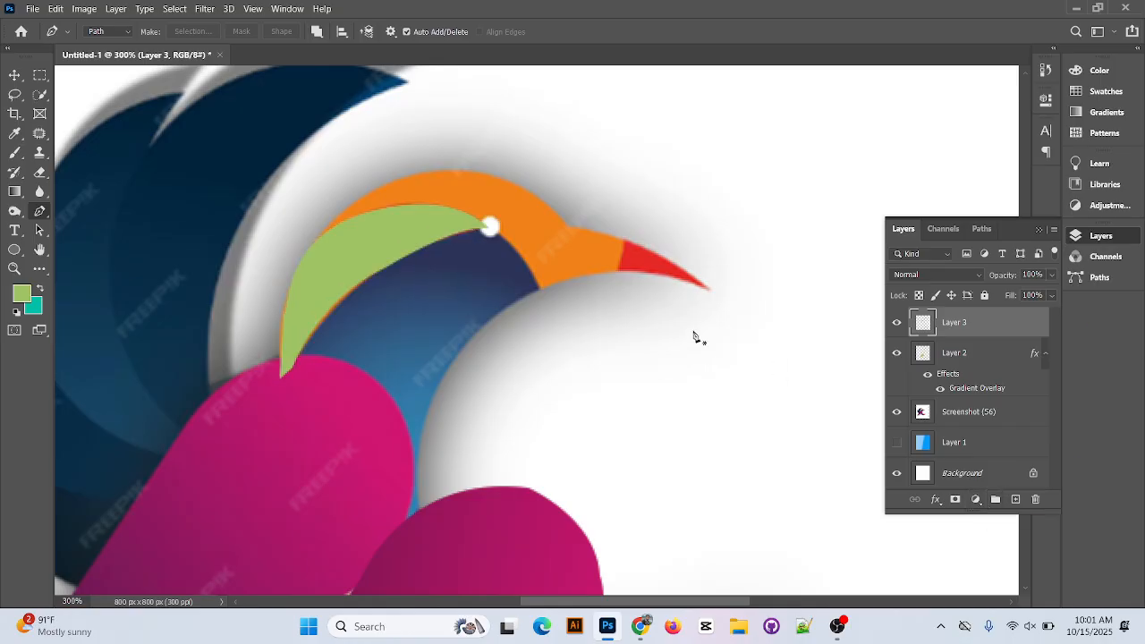
Move the green crescent off the original onto the blue neck area and enable a Gradient Overlay on its layer.
key("v")
left_click_drag(329, 257, 391, 311)
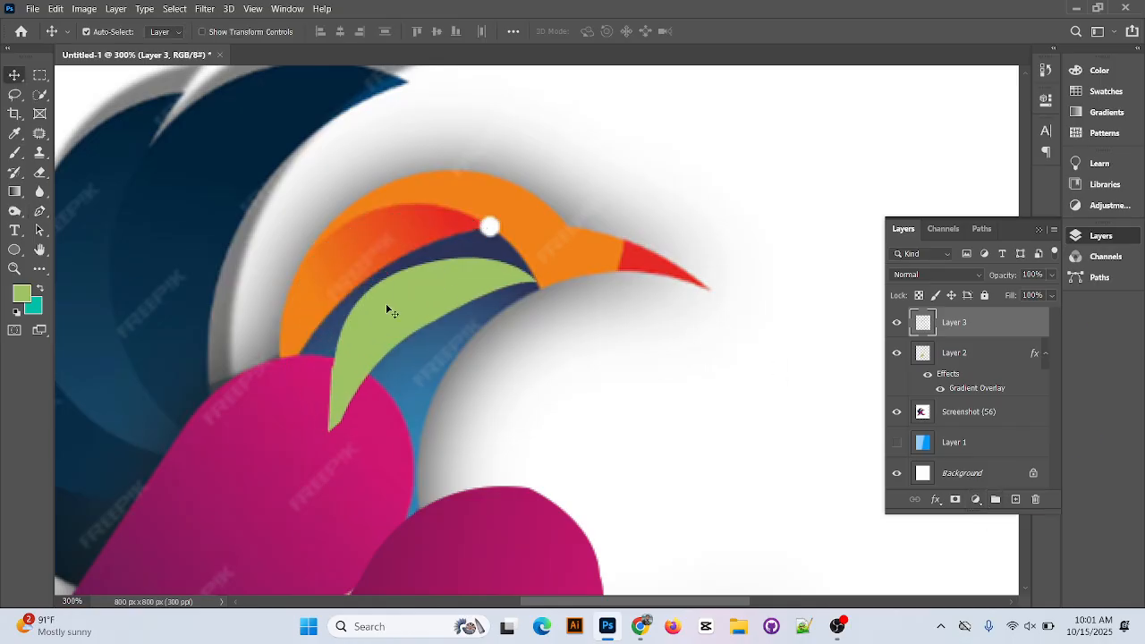
double_click(1017, 321)
left_click(617, 252)
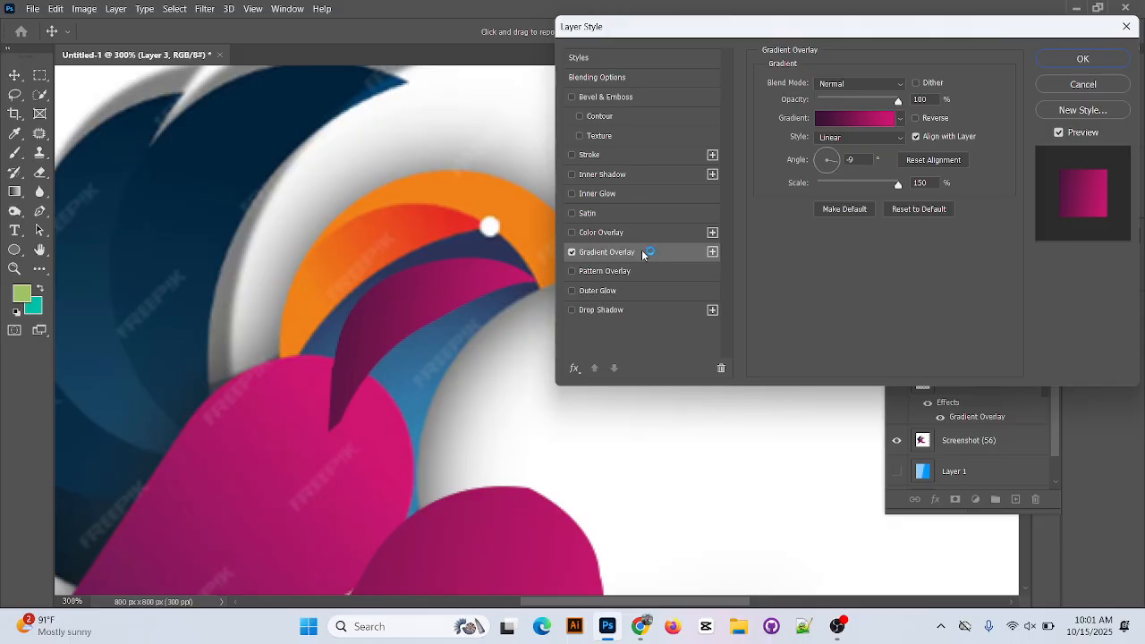
Set the overlay gradient's 0% stop to orange f38217, sampled from the lower tip of the original crescent.
left_click(851, 117)
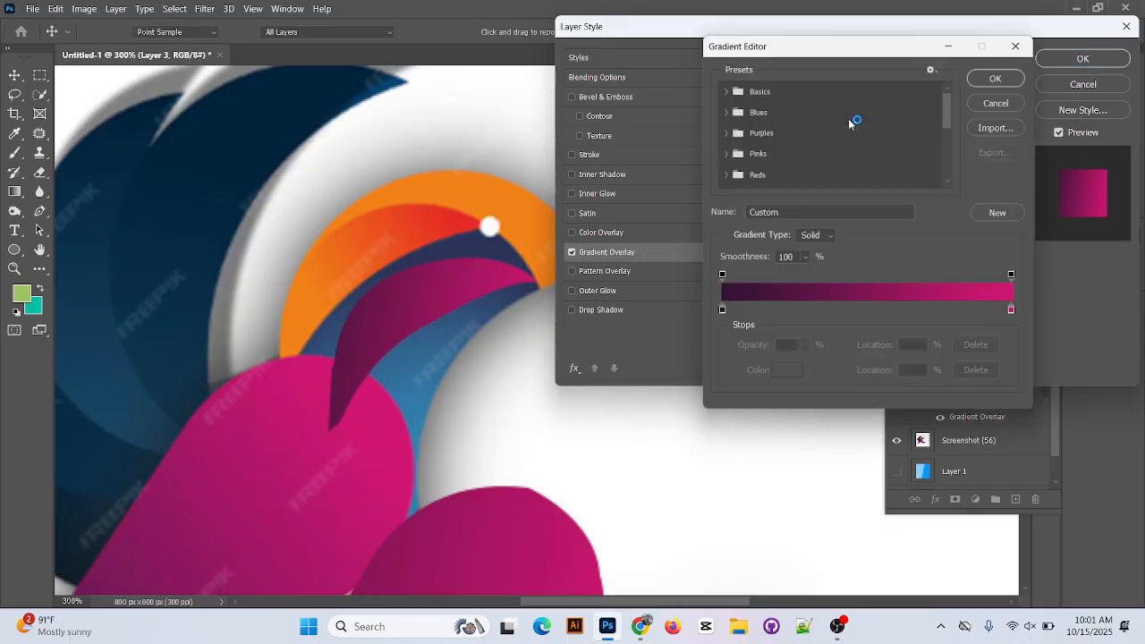
double_click(719, 313)
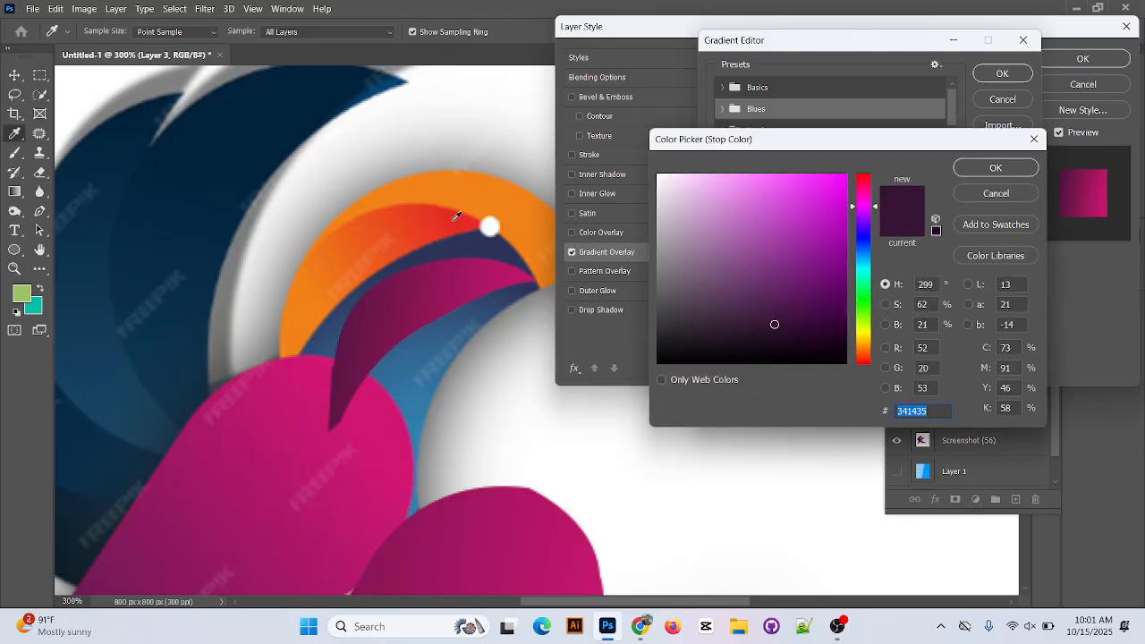
left_click(463, 219)
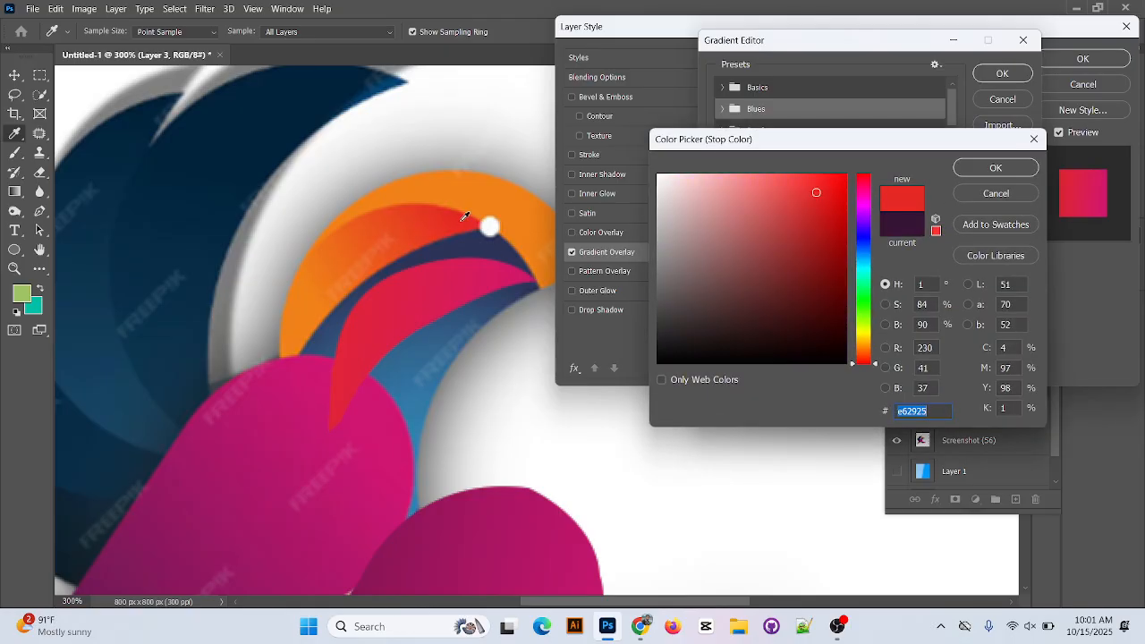
left_click(291, 338)
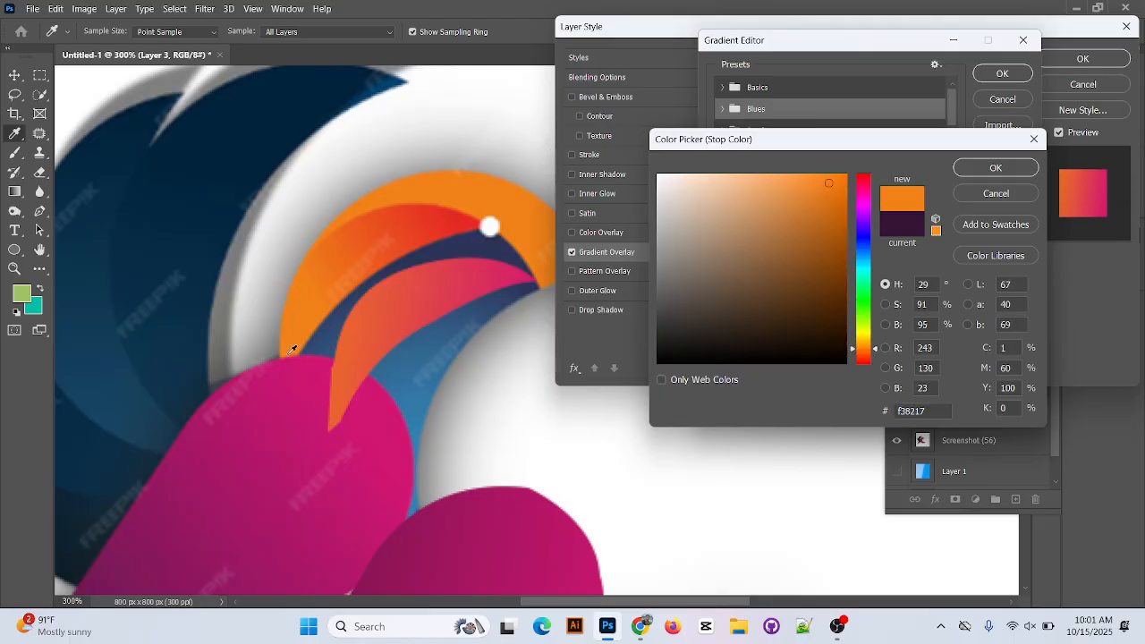
left_click(979, 172)
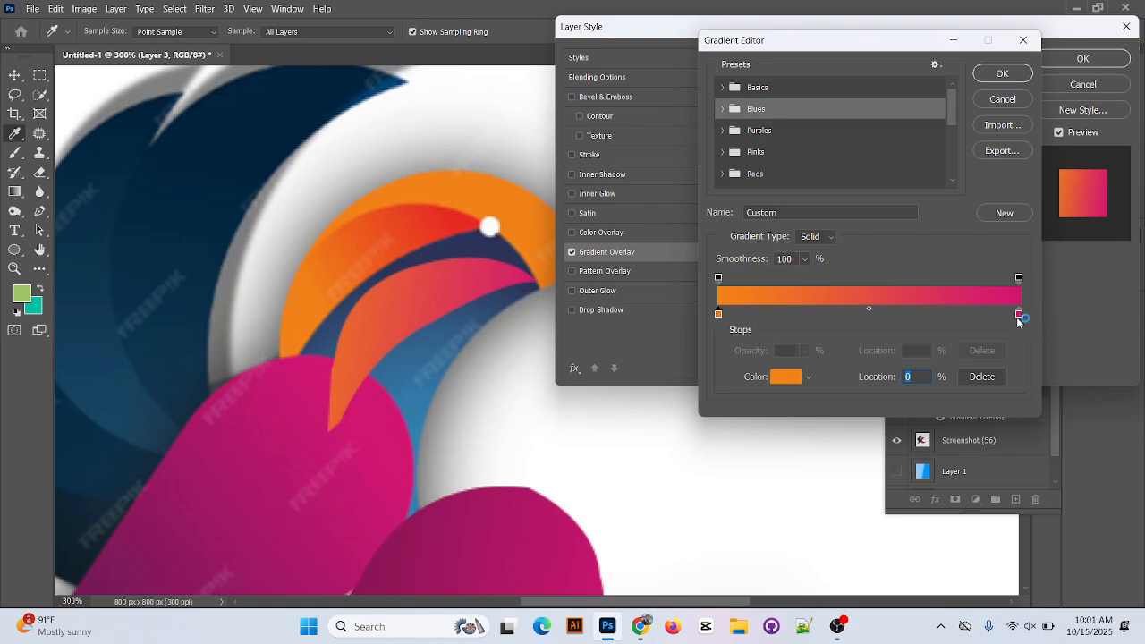
Set the 100% stop to an orange-red sampled from the original crescent and accept the gradient.
double_click(1018, 315)
left_click(473, 214)
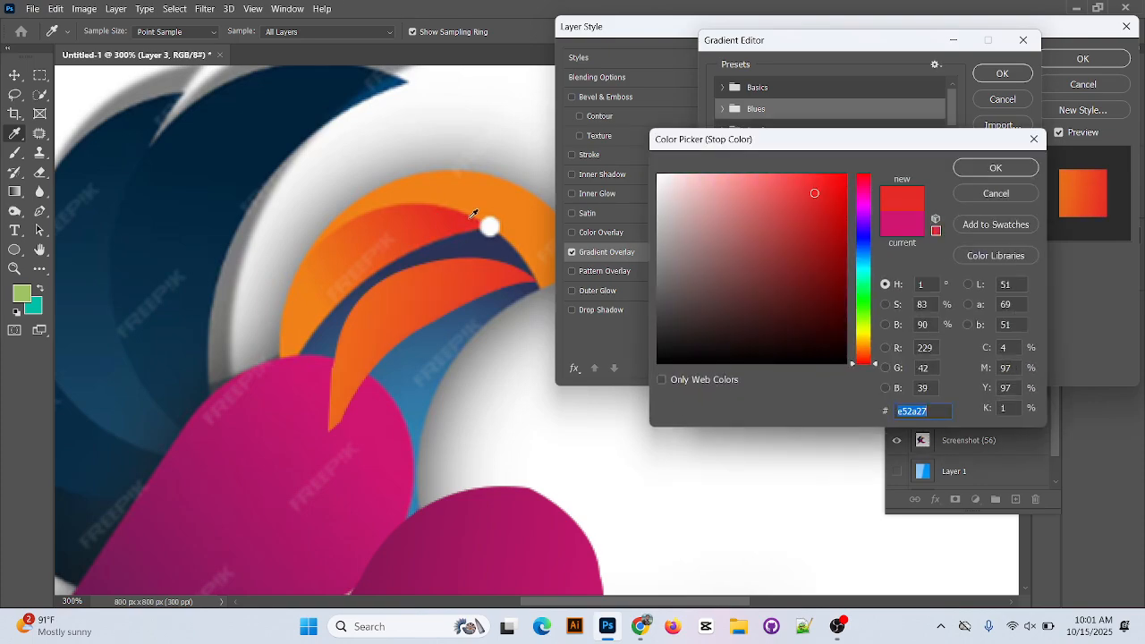
left_click_drag(425, 217, 467, 216)
left_click(995, 168)
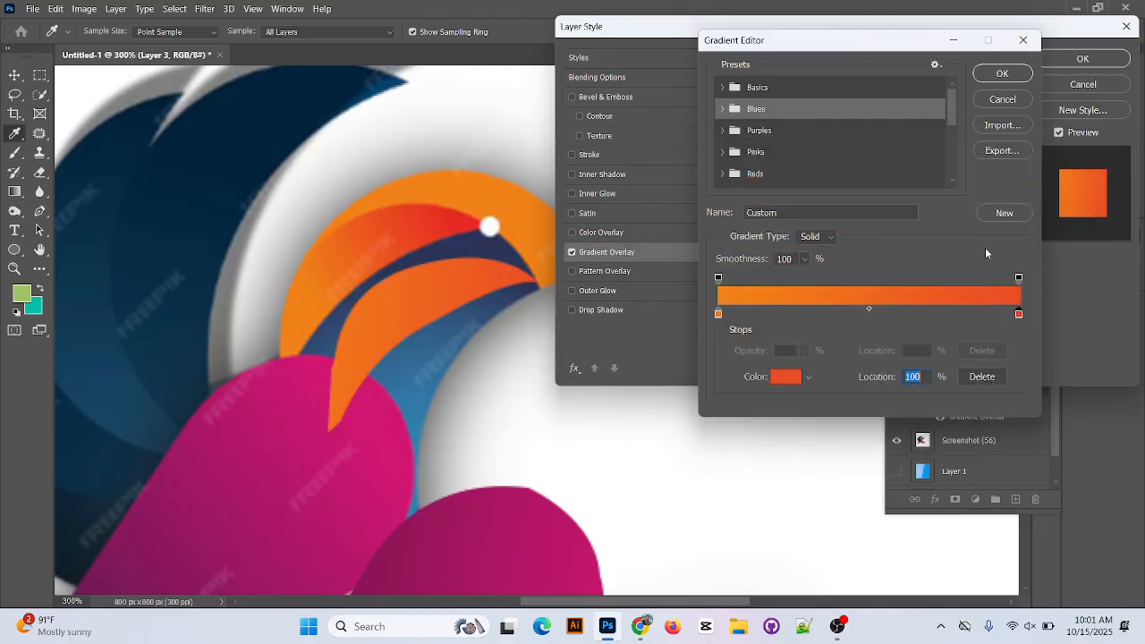
left_click(999, 76)
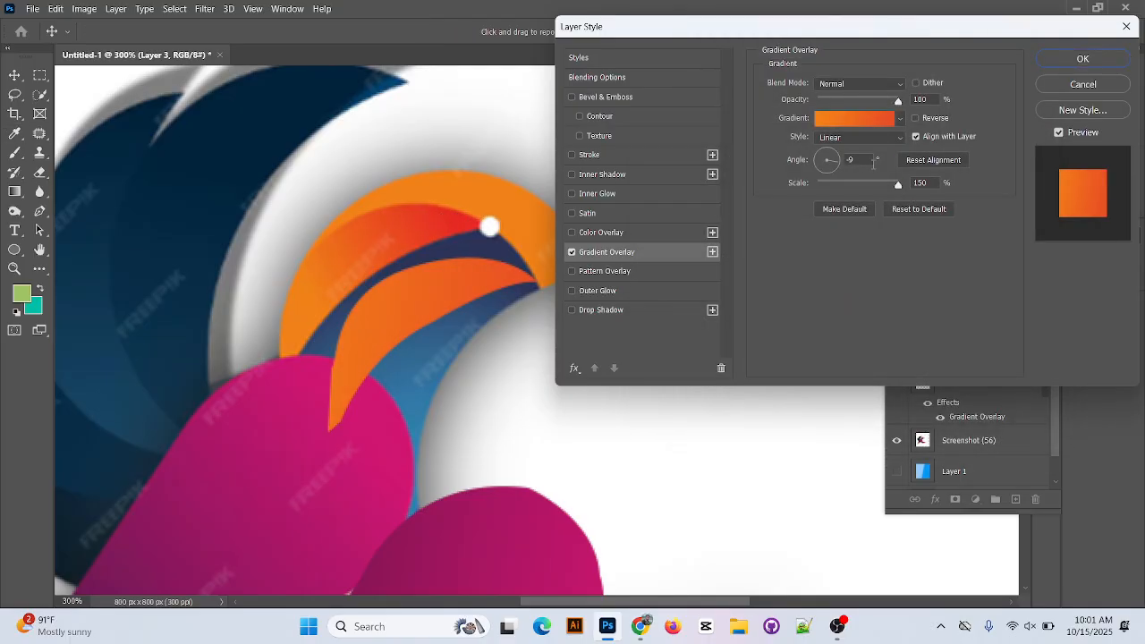
Try several angles for the crescent's linear gradient overlay, ending at 102°.
left_click(838, 162)
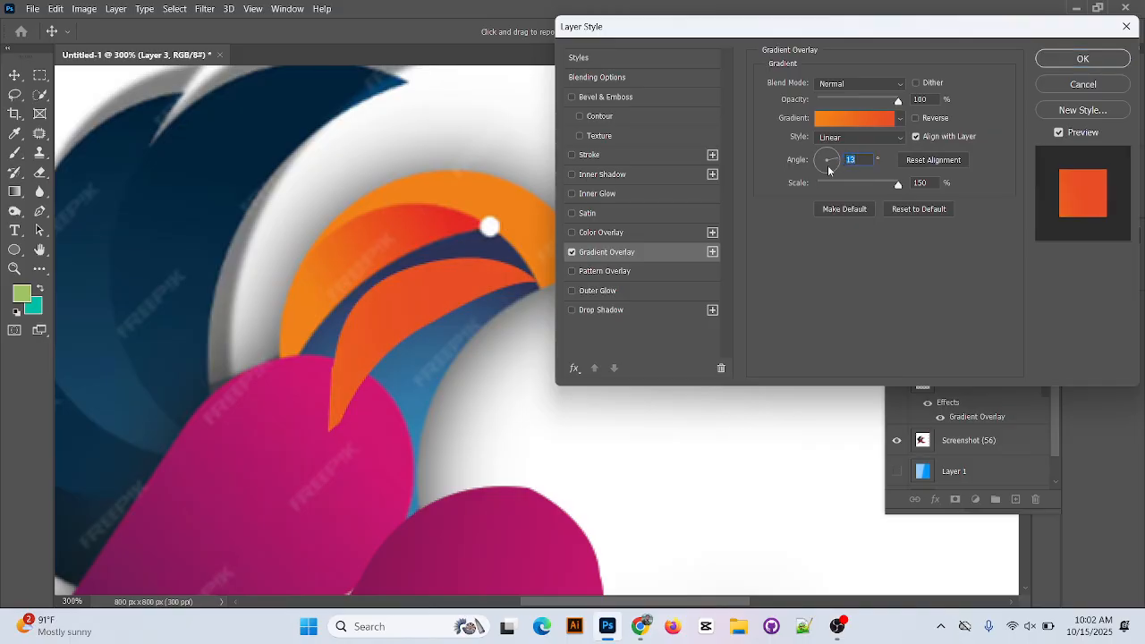
left_click(833, 164)
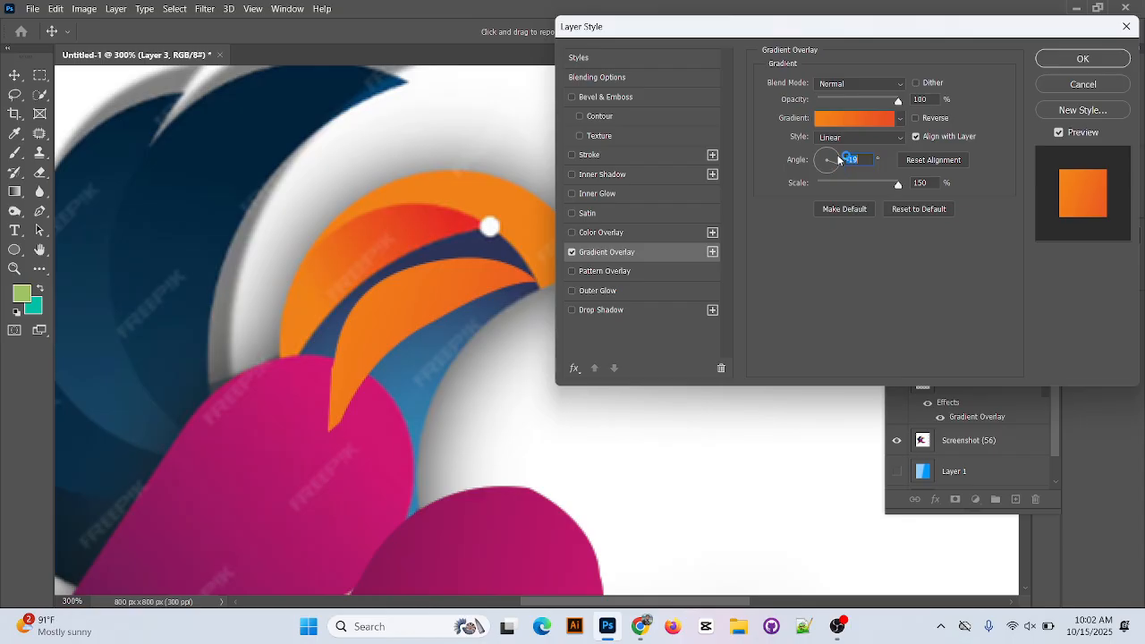
left_click(839, 163)
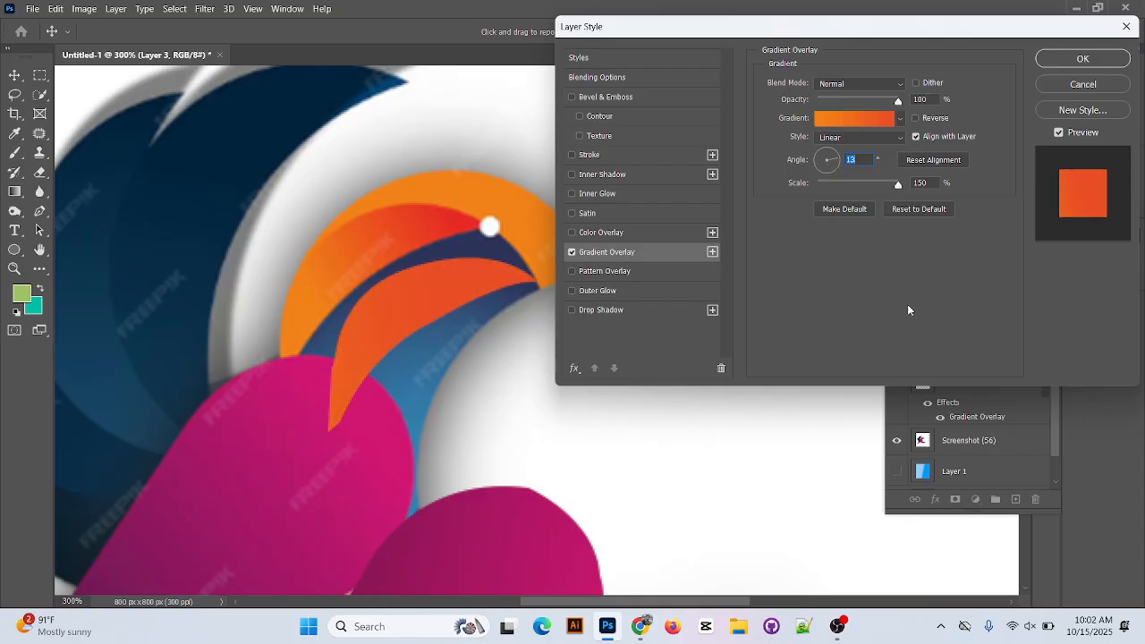
left_click(835, 159)
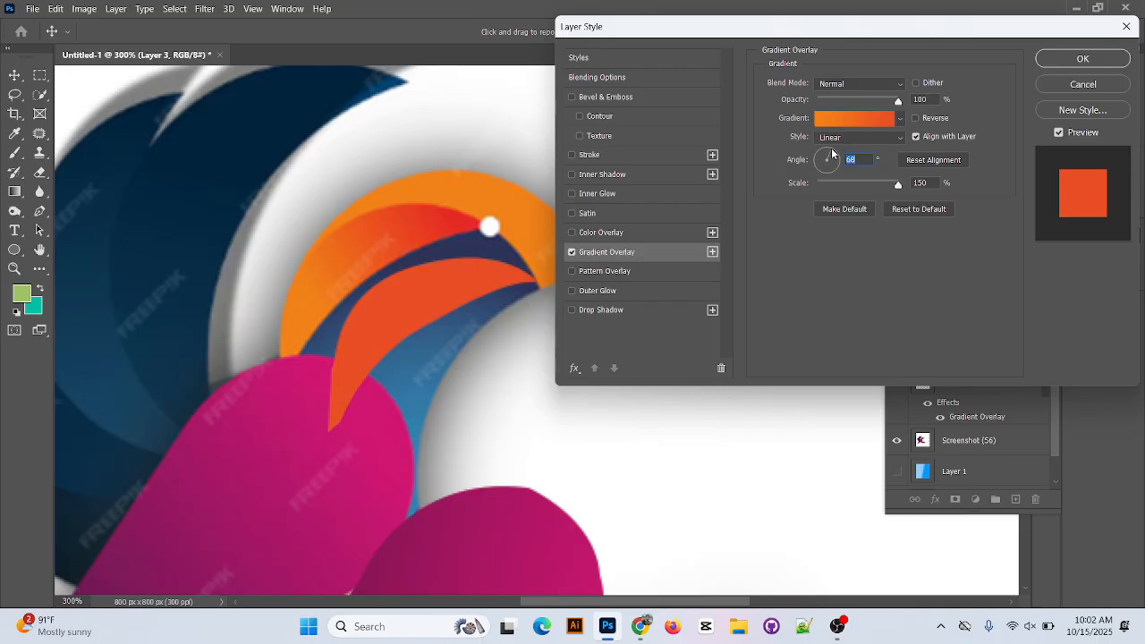
left_click_drag(832, 153, 824, 152)
Add a green color stop at 40% to the crescent's overlay gradient and accept it.
left_click(873, 120)
left_click(838, 315)
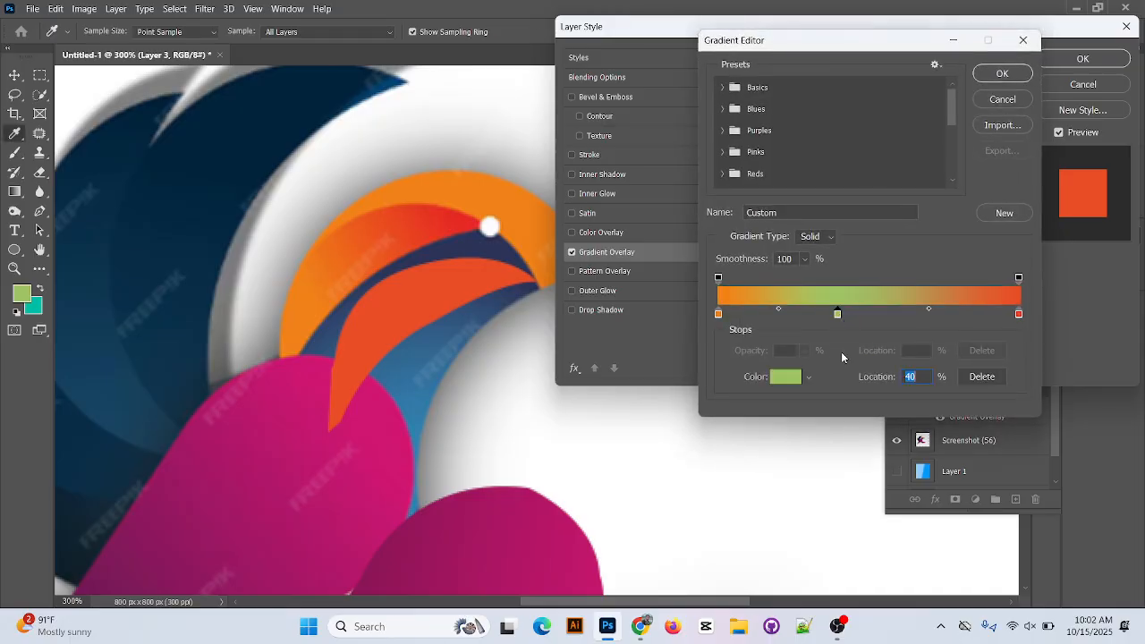
left_click(1003, 74)
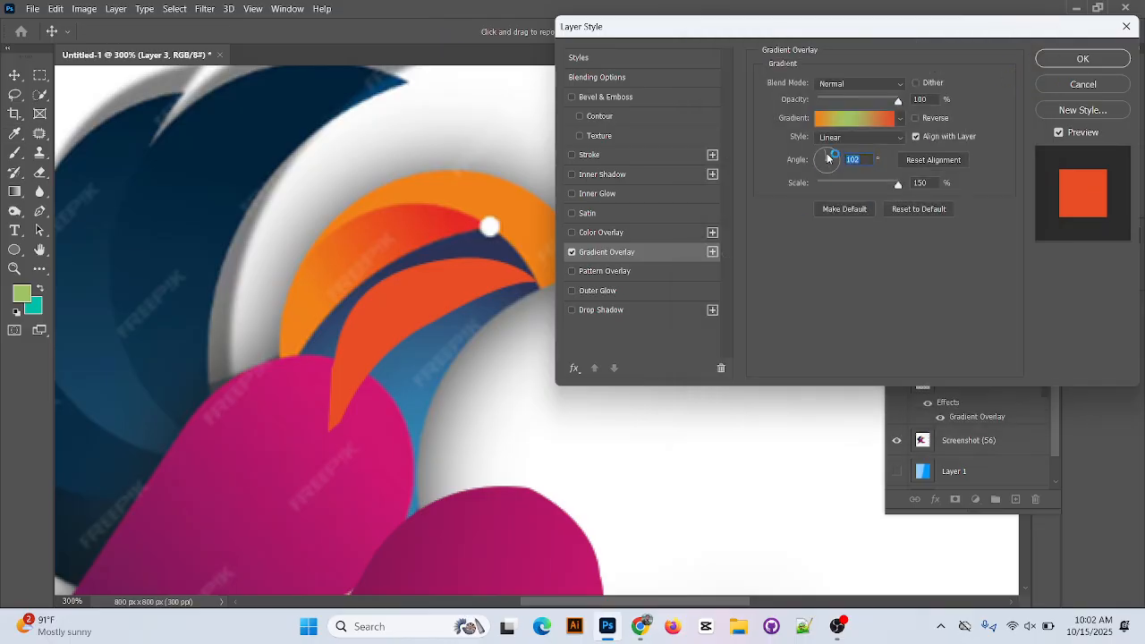
Try the Radial gradient style on the crescent with an angle of about -26°.
left_click(872, 138)
left_click(861, 161)
mouse_move(834, 151)
left_mouse_down()
mouse_move(840, 166)
mouse_move(830, 170)
mouse_move(850, 163)
left_mouse_up()
Recolor the gradient's middle green stop to near-black green 0f1900, position it at 52%, and accept the gradient.
left_click(865, 120)
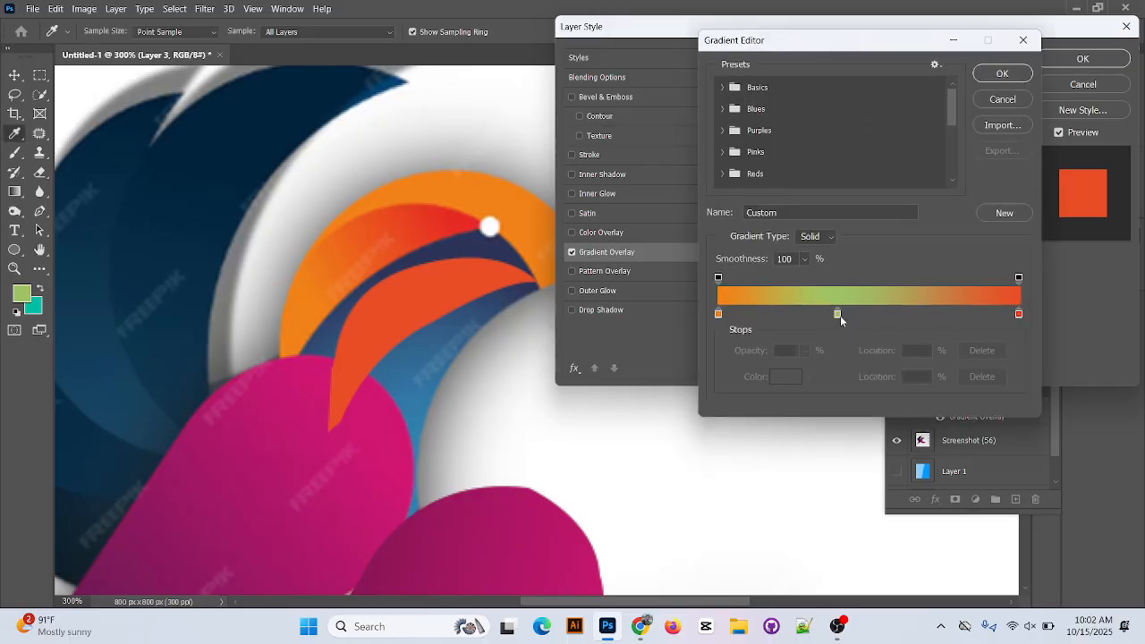
left_click(867, 315)
left_click_drag(869, 318, 901, 317)
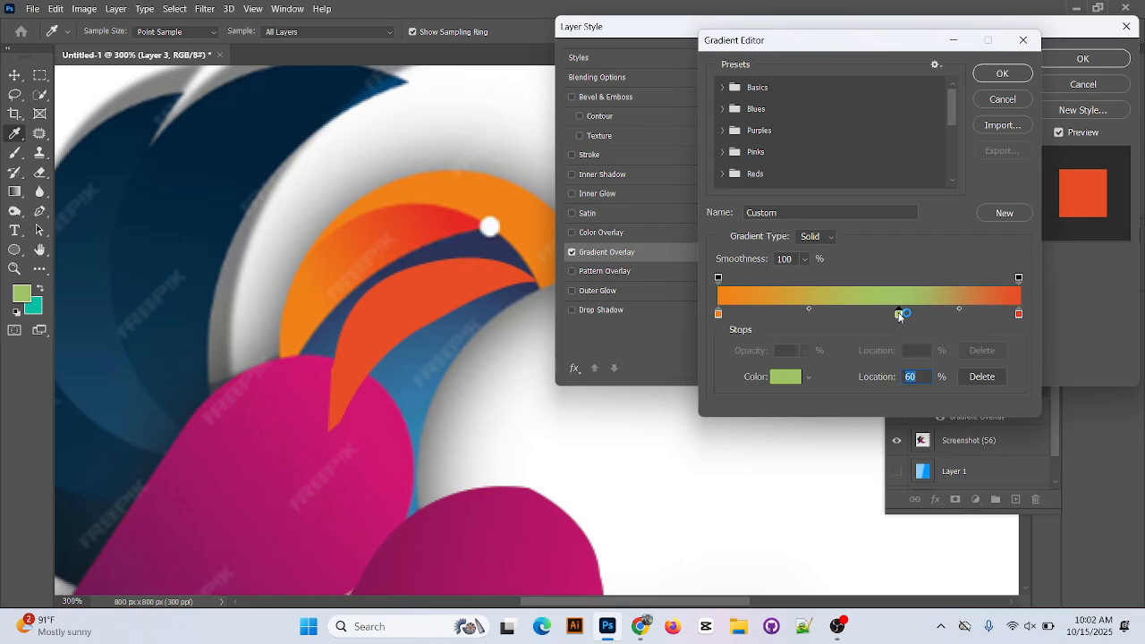
double_click(901, 315)
left_click_drag(832, 287, 846, 345)
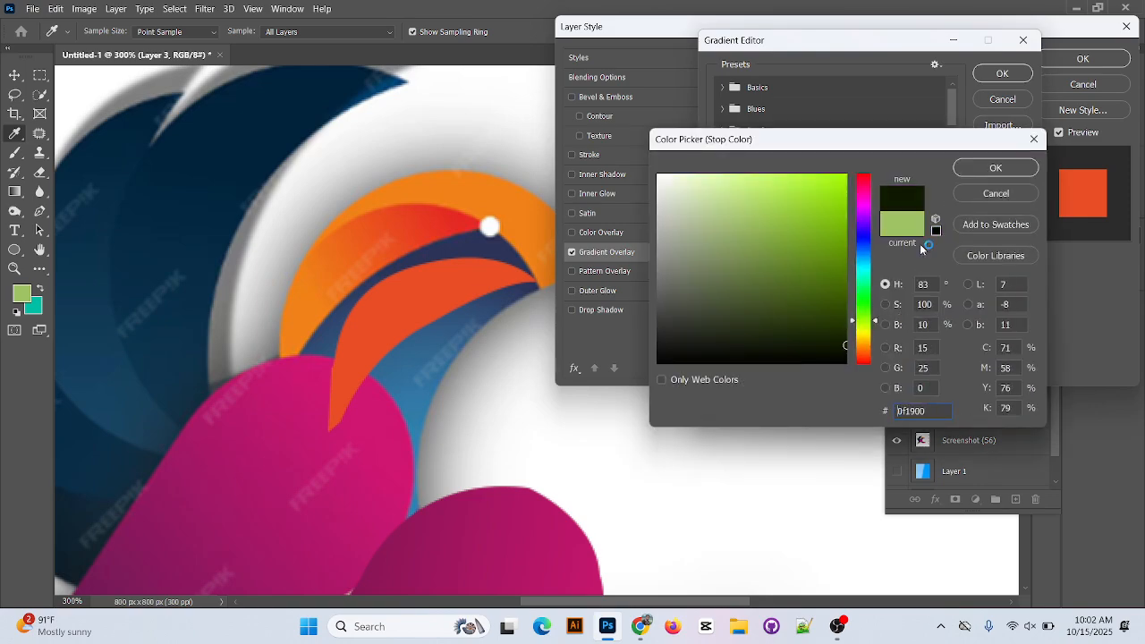
left_click(1011, 170)
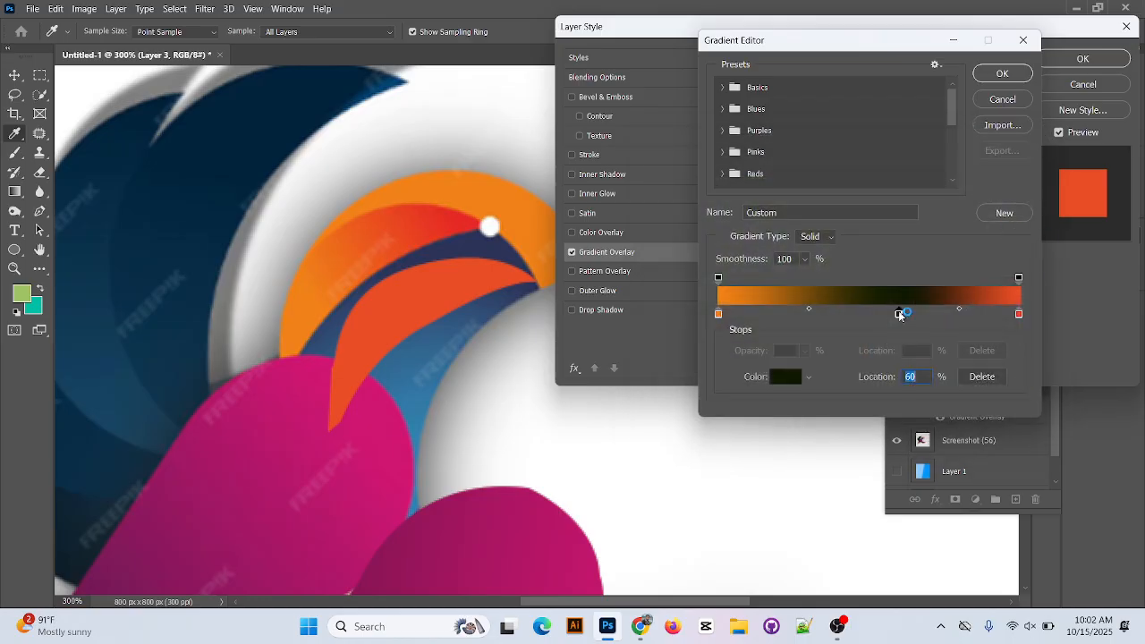
mouse_move(899, 314)
left_mouse_down()
mouse_move(851, 317)
mouse_move(876, 317)
left_mouse_up()
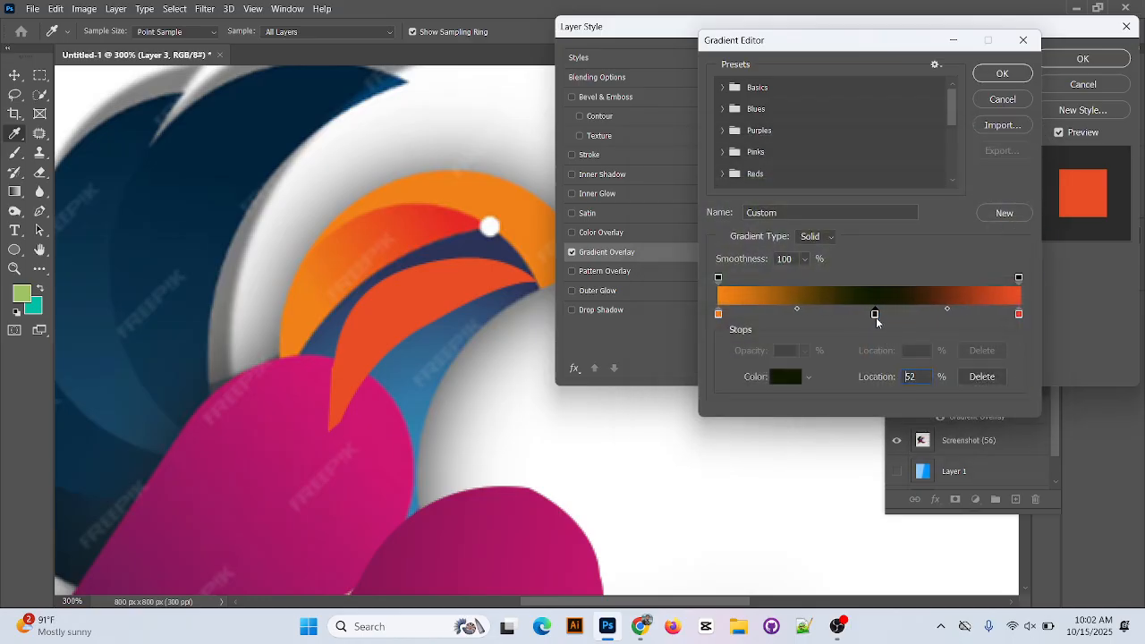
left_click(1002, 74)
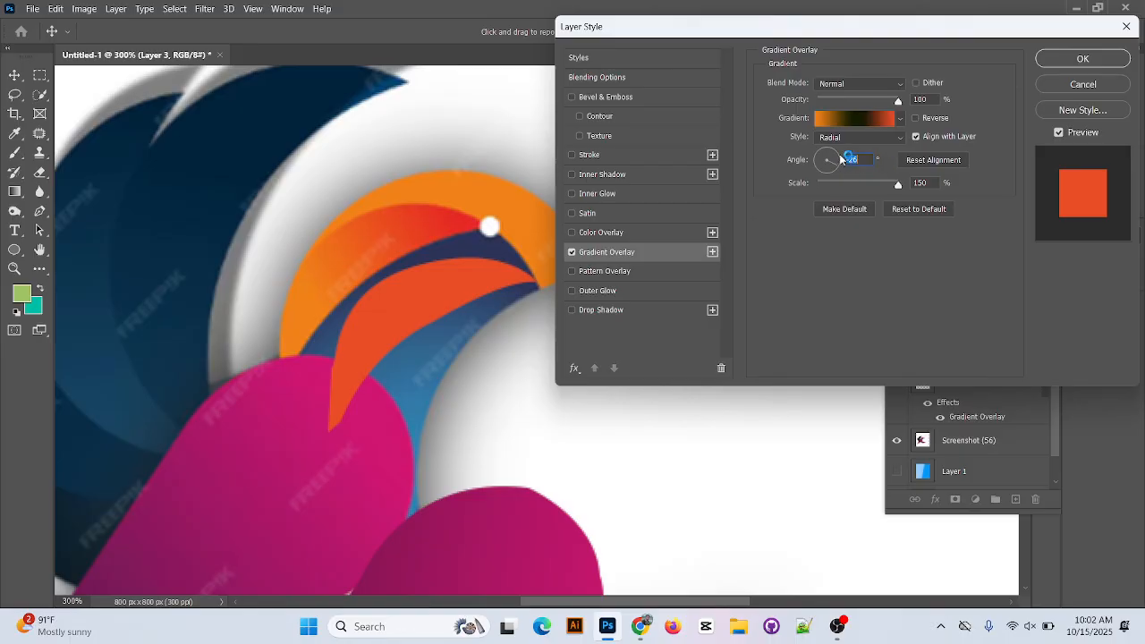
Set the crescent's overlay style to Linear with an angle of about 149° and accept the layer style.
left_click(882, 140)
left_click(865, 150)
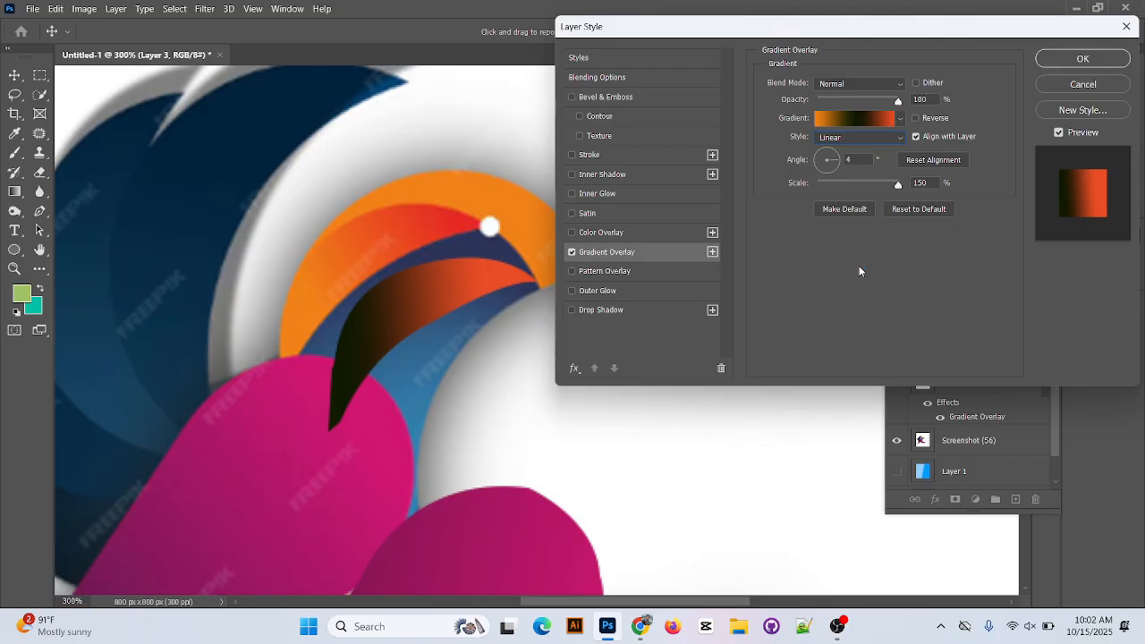
left_click(830, 166)
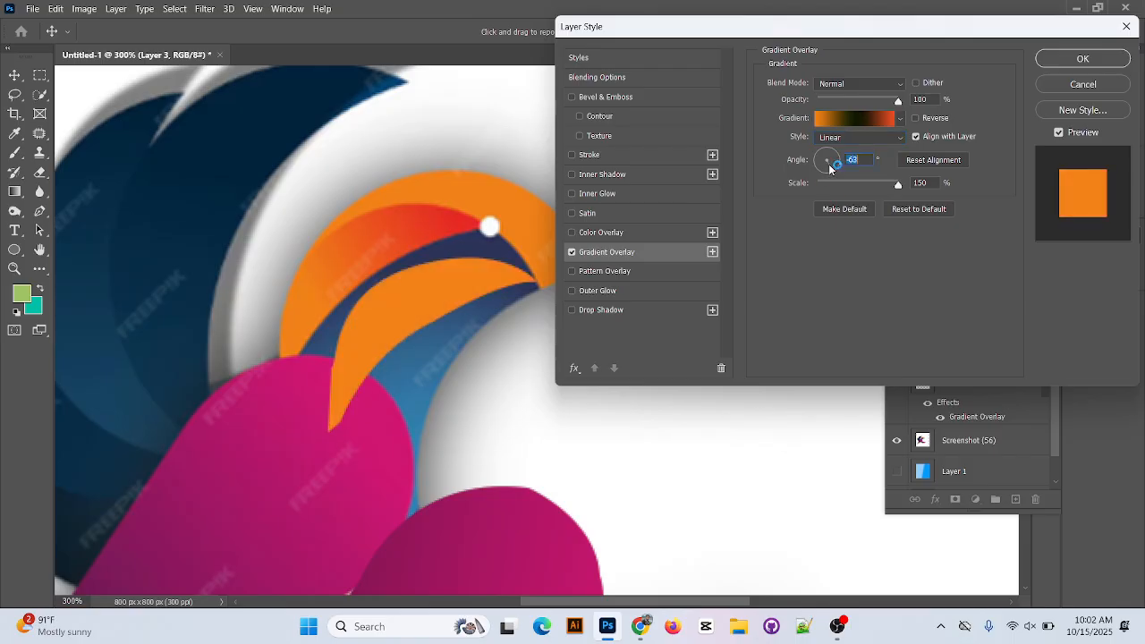
left_click_drag(830, 166, 817, 158)
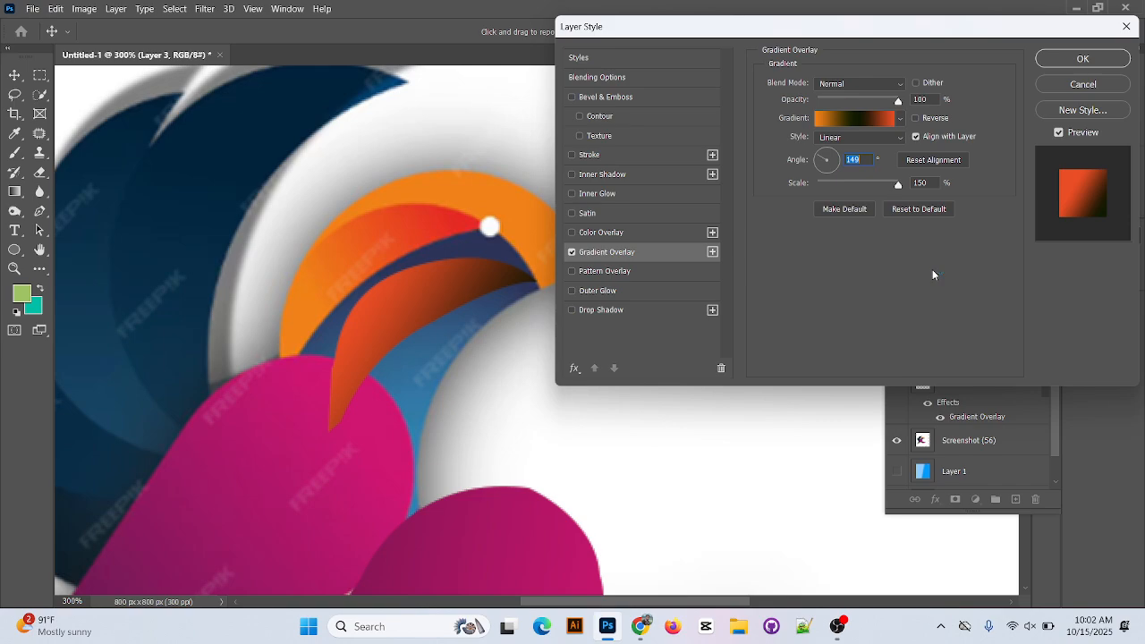
left_click(1082, 58)
Hide Layer 3, Layer 2 and the Screenshot (56) layer, leaving the blank white canvas.
scroll(703, 313, "down", 3)
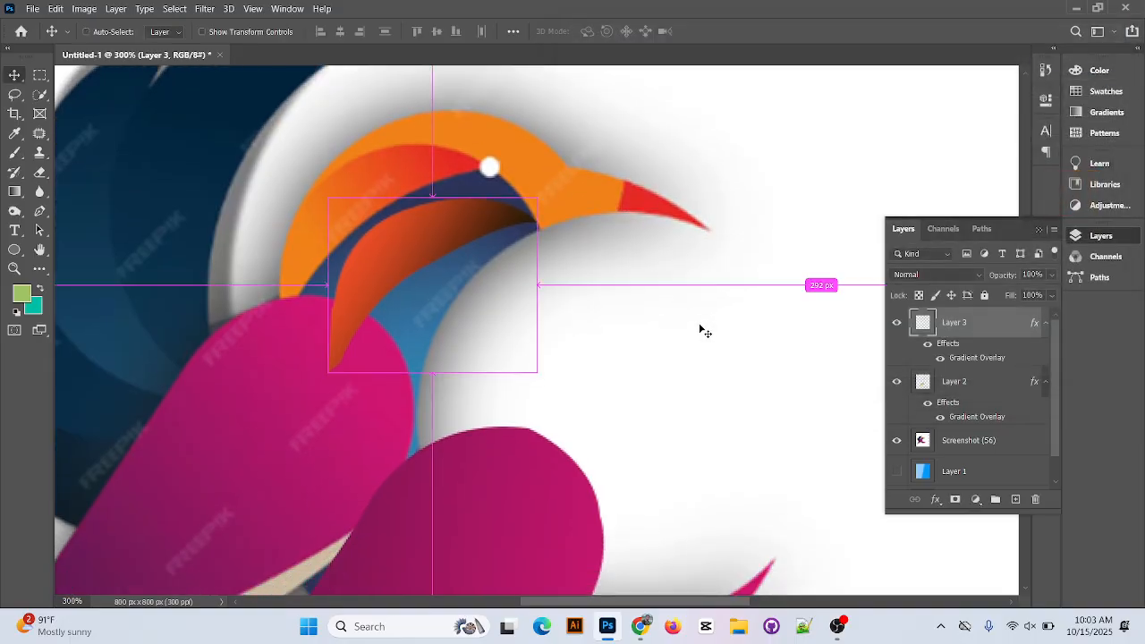
scroll(702, 329, "down", 5)
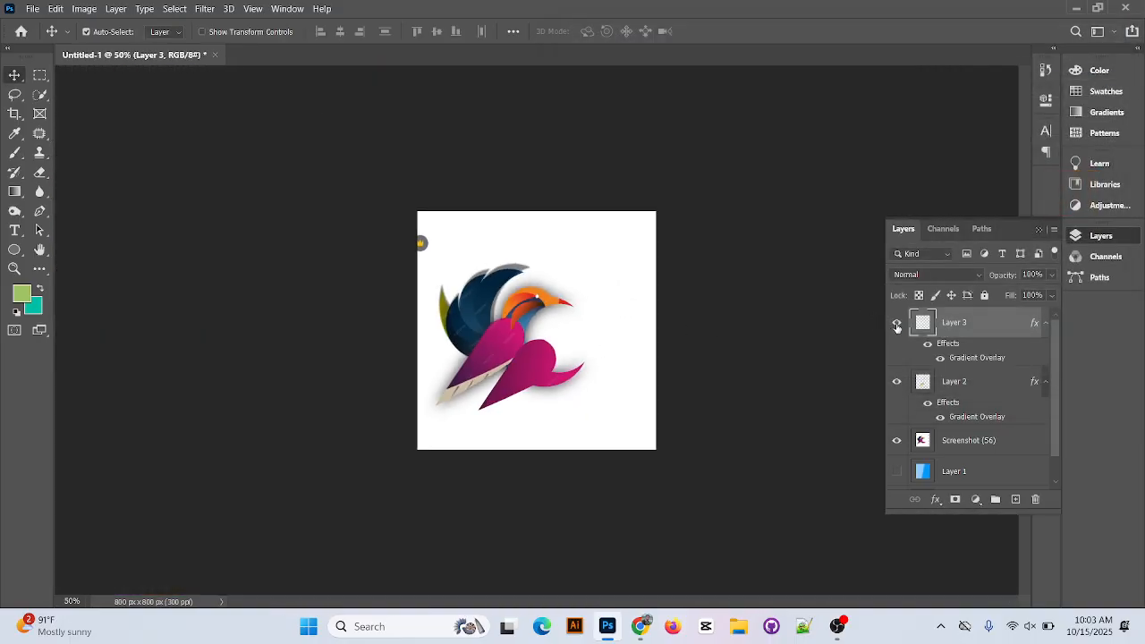
left_click(896, 322)
left_click(897, 381)
left_click(896, 440)
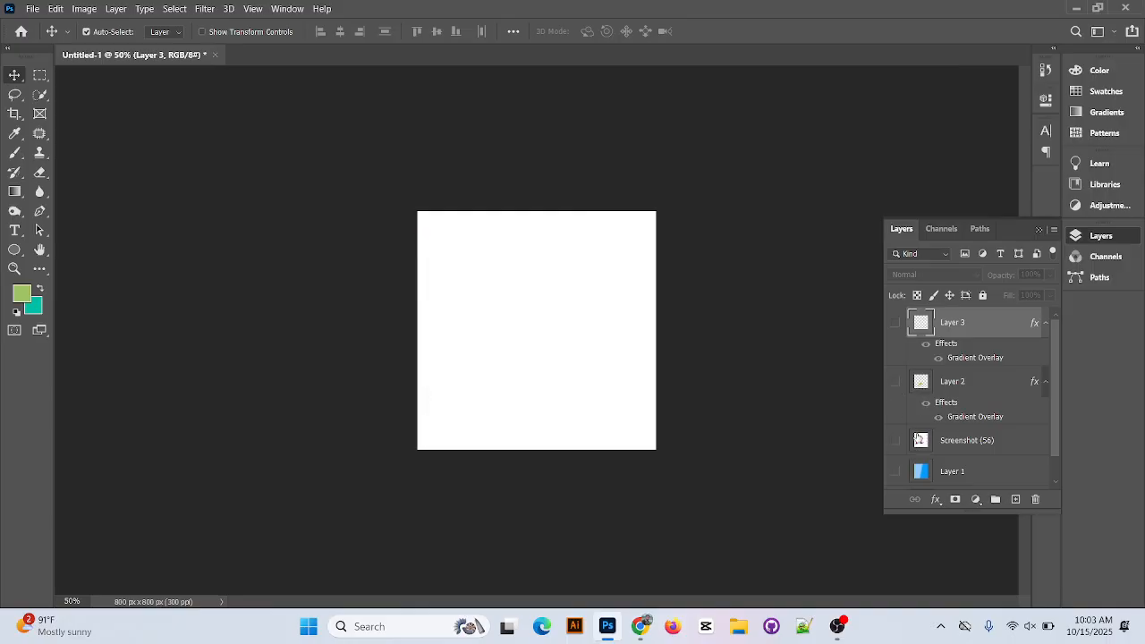
Add the text "BANGLADESH" in capitals near the left edge of the canvas and commit it.
key("ctrl+plus")
key("ctrl+plus")
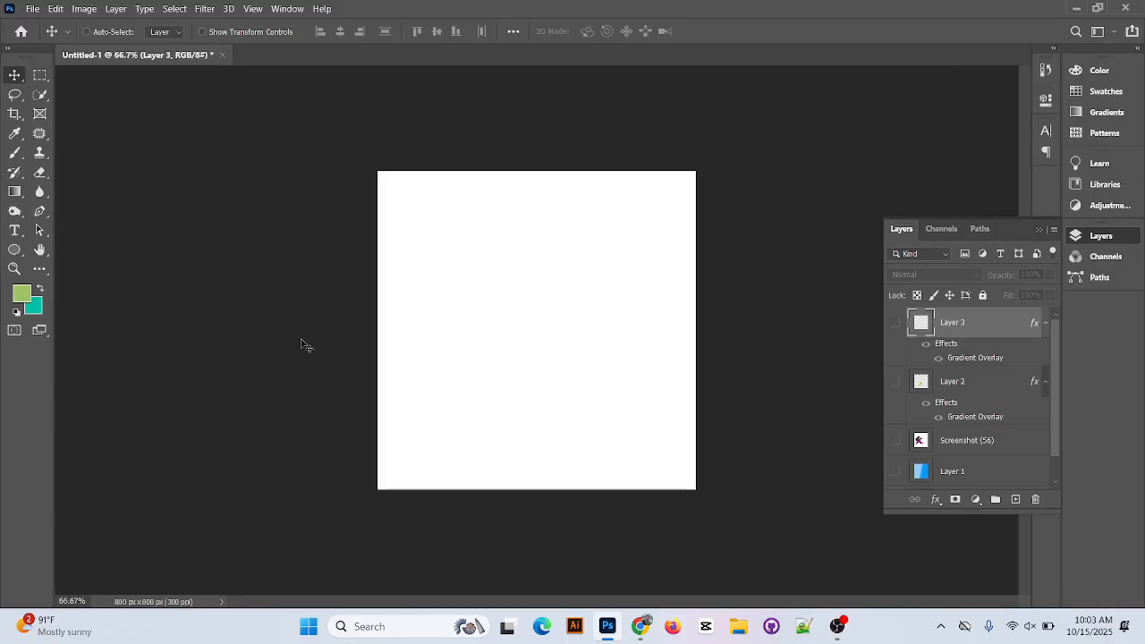
left_click(14, 231)
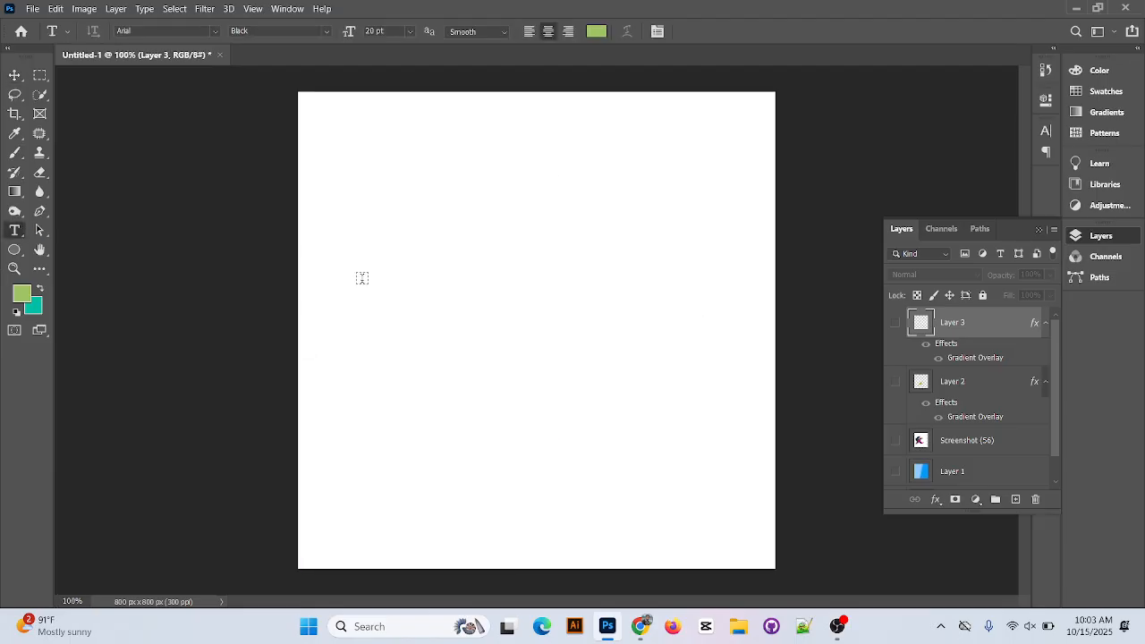
left_click(336, 272)
type("B")
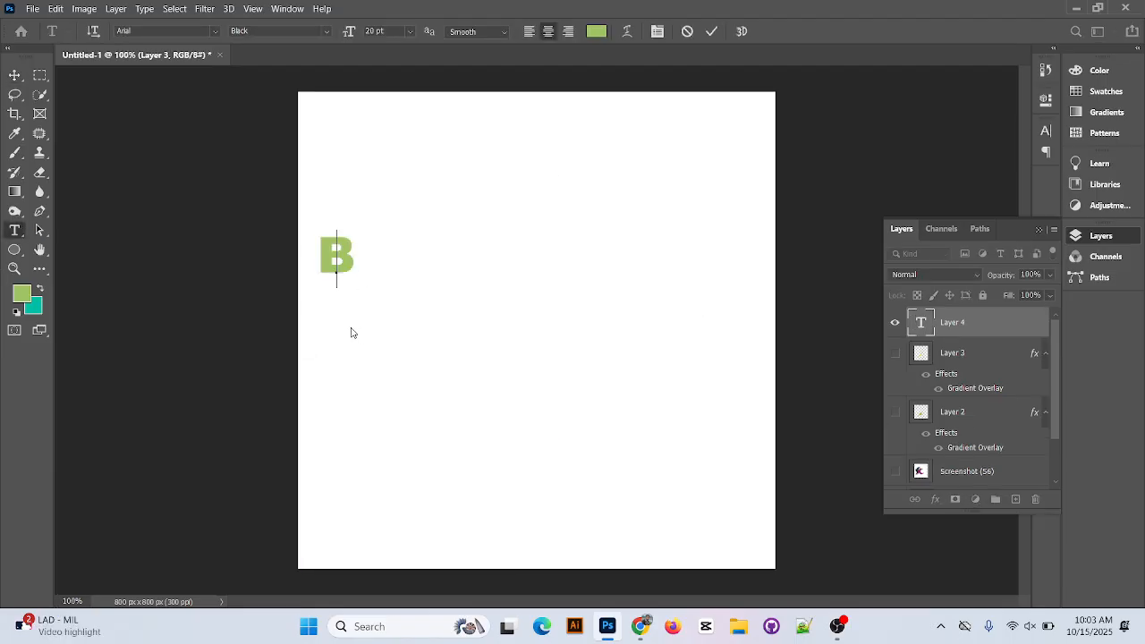
key("BackSpace")
type("bangal")
key("BackSpace")
key("BackSpace")
key("BackSpace")
key("BackSpace")
key("BackSpace")
key("BackSpace")
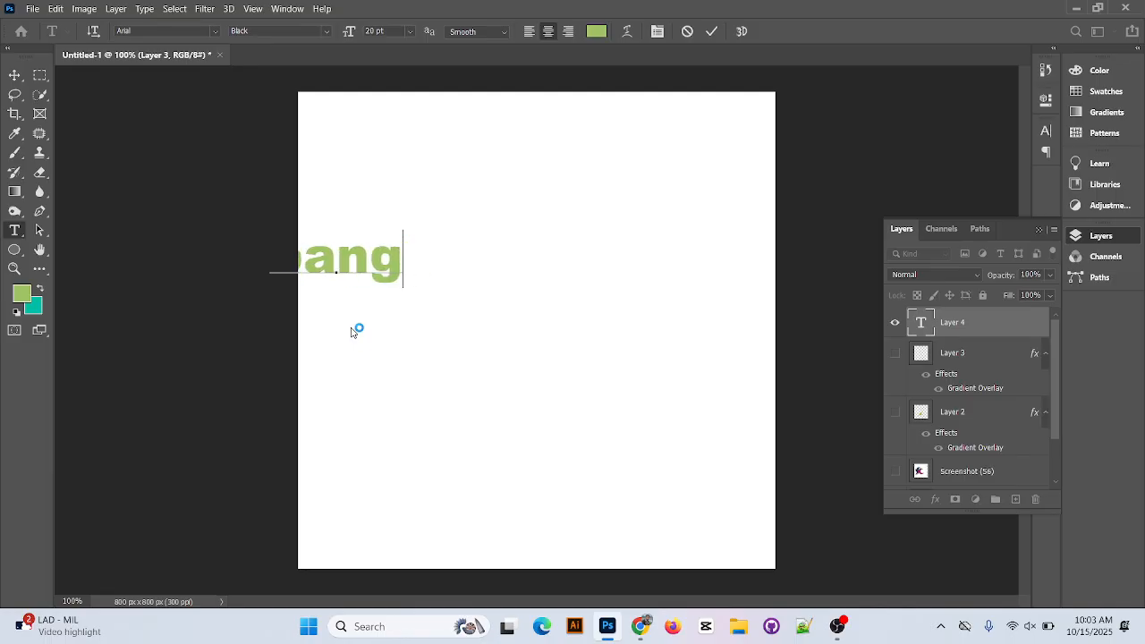
type("BAN")
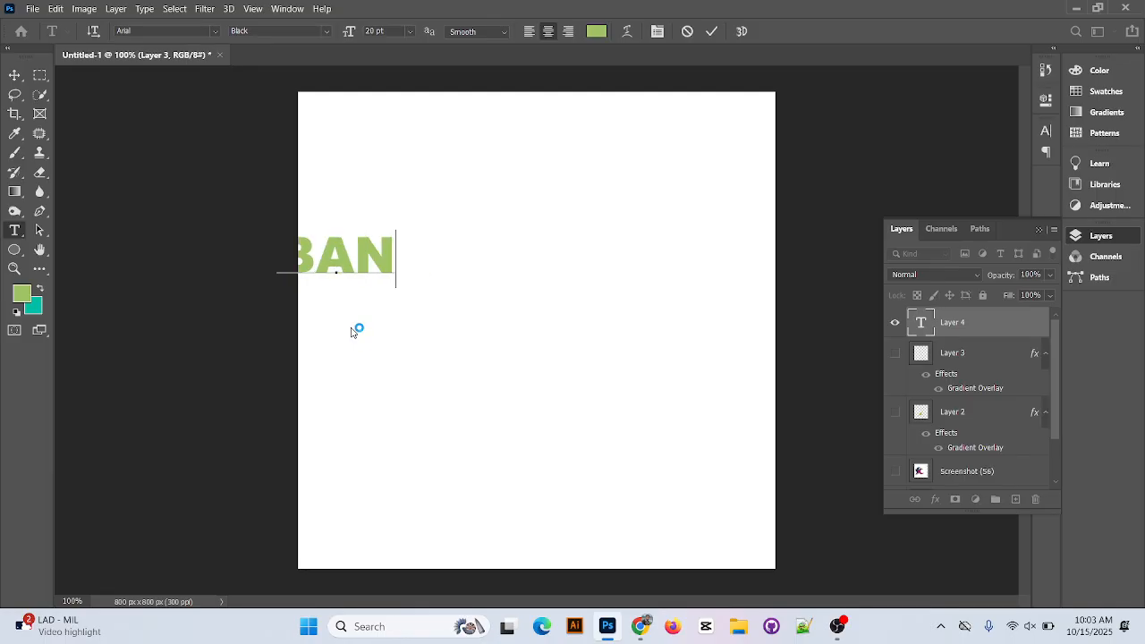
type("GLADESH")
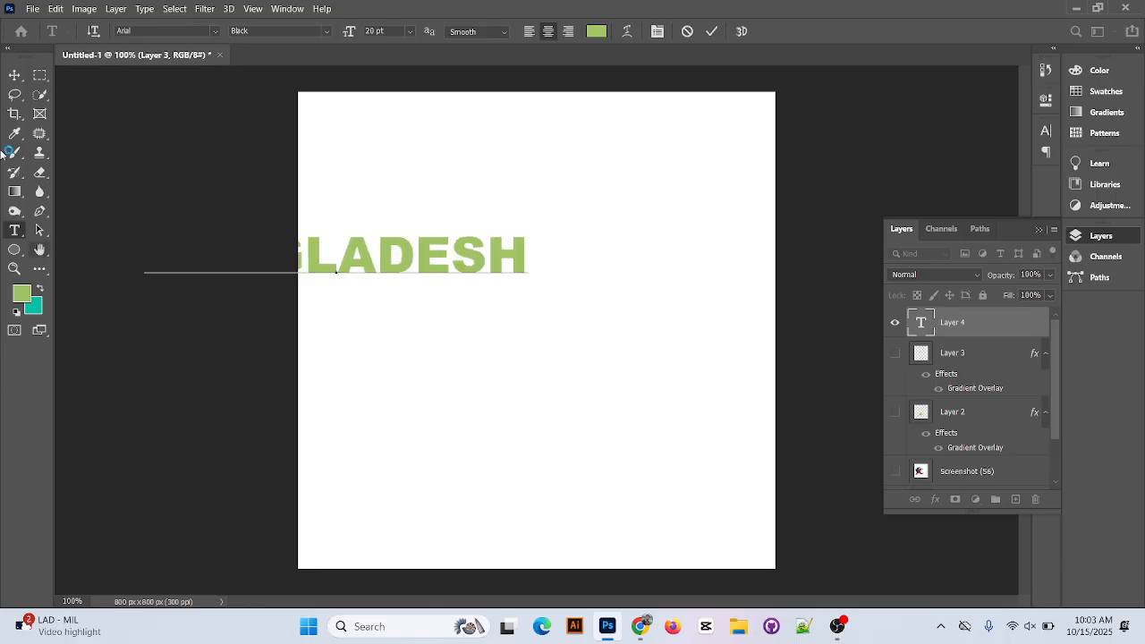
left_click(14, 75)
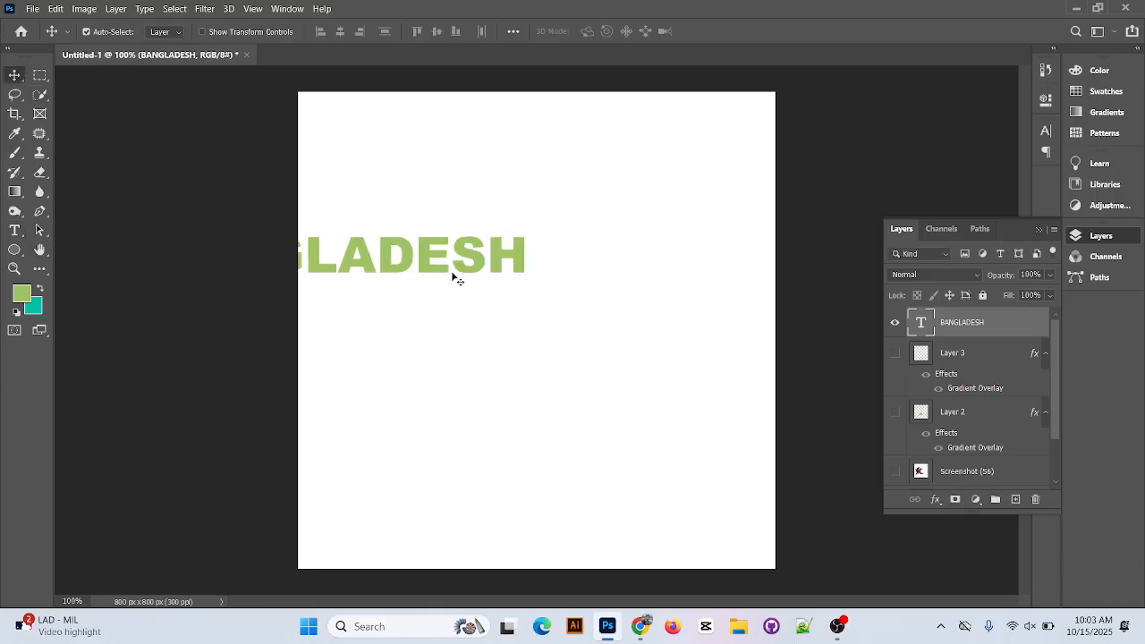
Move the BANGLADESH text fully onto the canvas, roughly centred horizontally in the upper half.
left_click_drag(453, 275, 624, 286)
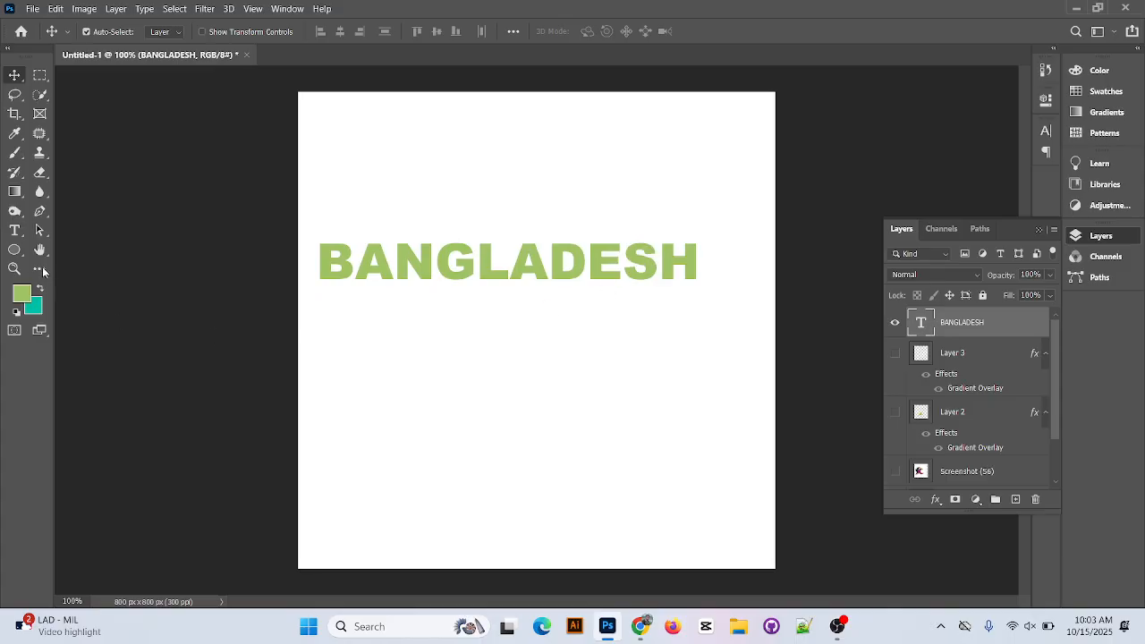
left_click(15, 231)
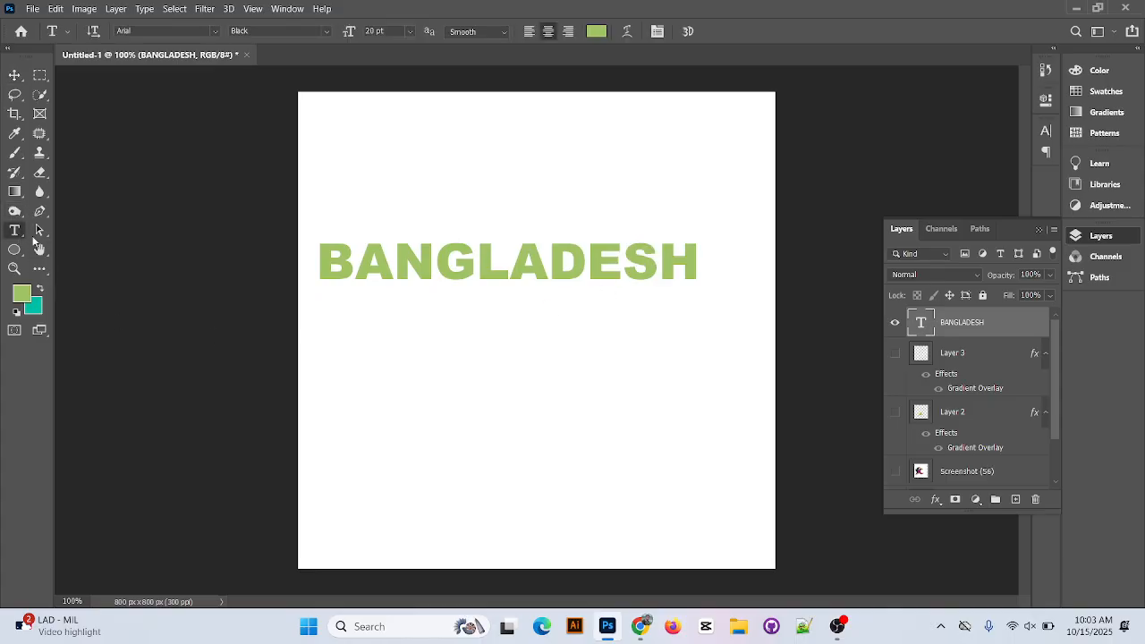
left_click(14, 75)
left_click_drag(559, 257, 594, 273)
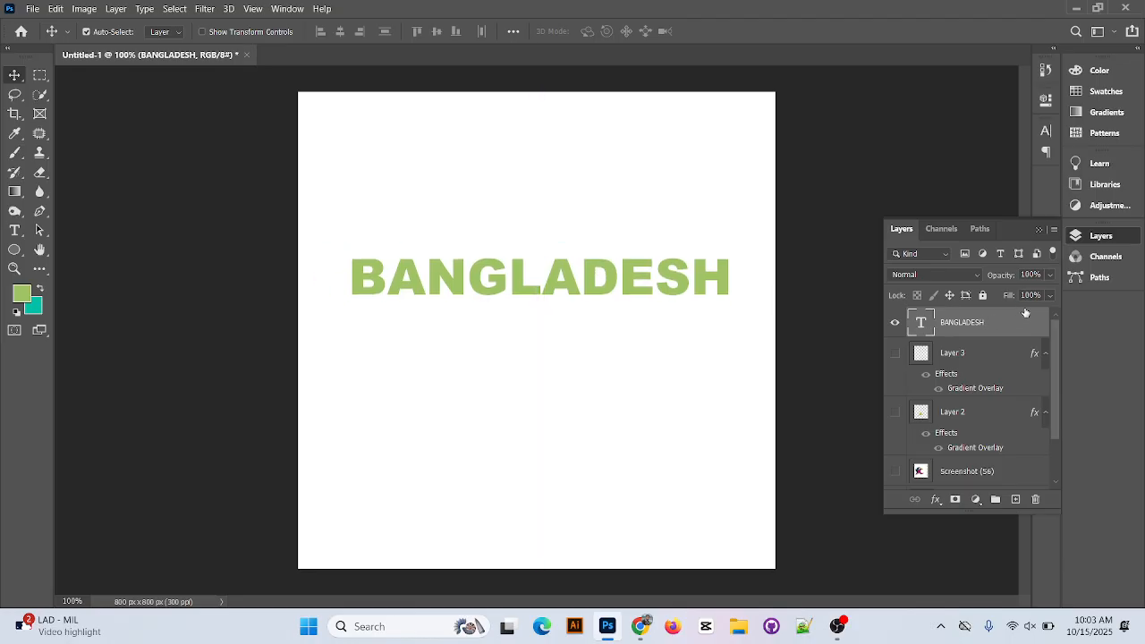
Apply a Gradient Overlay to the BANGLADESH text layer, accept the layer style, and move the text up near the canvas's top edge.
double_click(1033, 330)
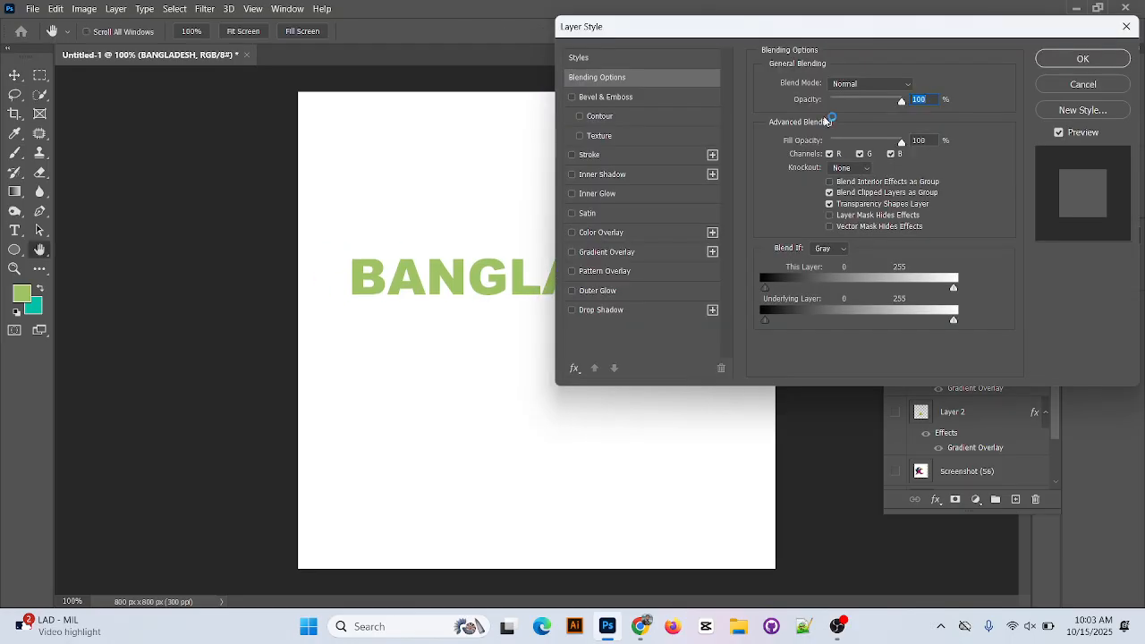
left_click_drag(825, 39, 908, 143)
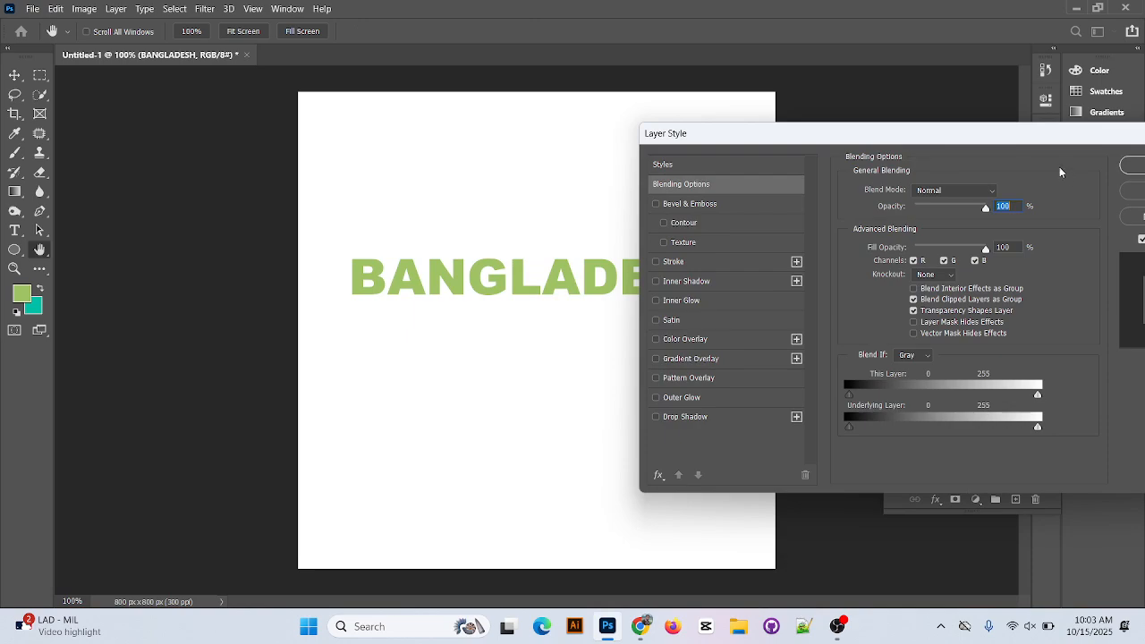
left_click(901, 355)
left_click_drag(969, 145, 616, 318)
scroll(617, 318, "down", 3)
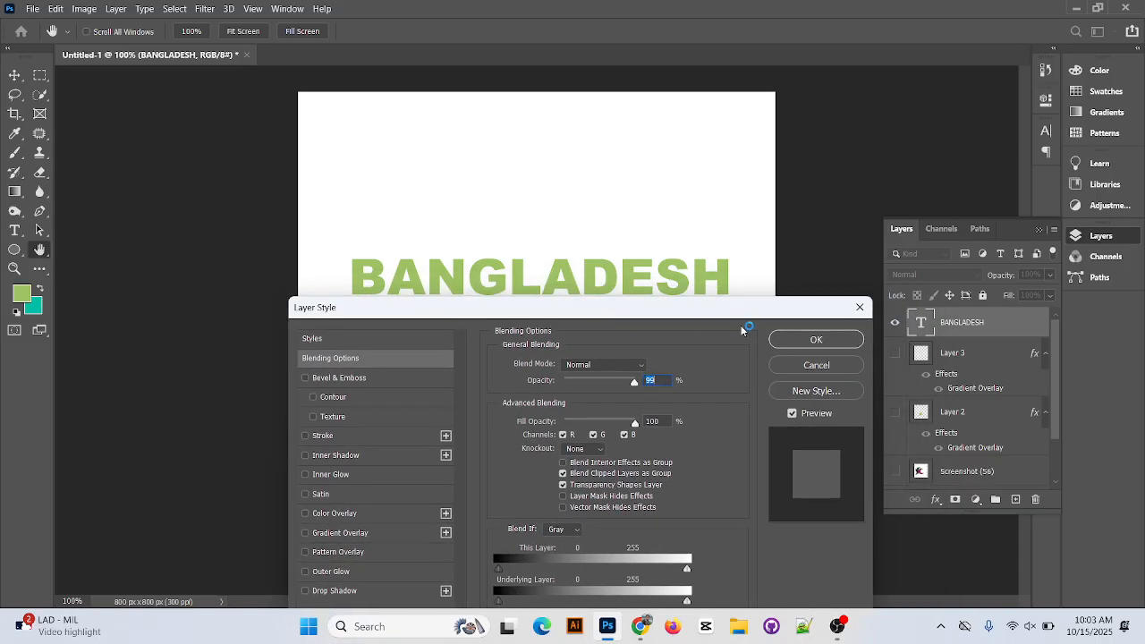
left_click_drag(695, 323, 1001, 72)
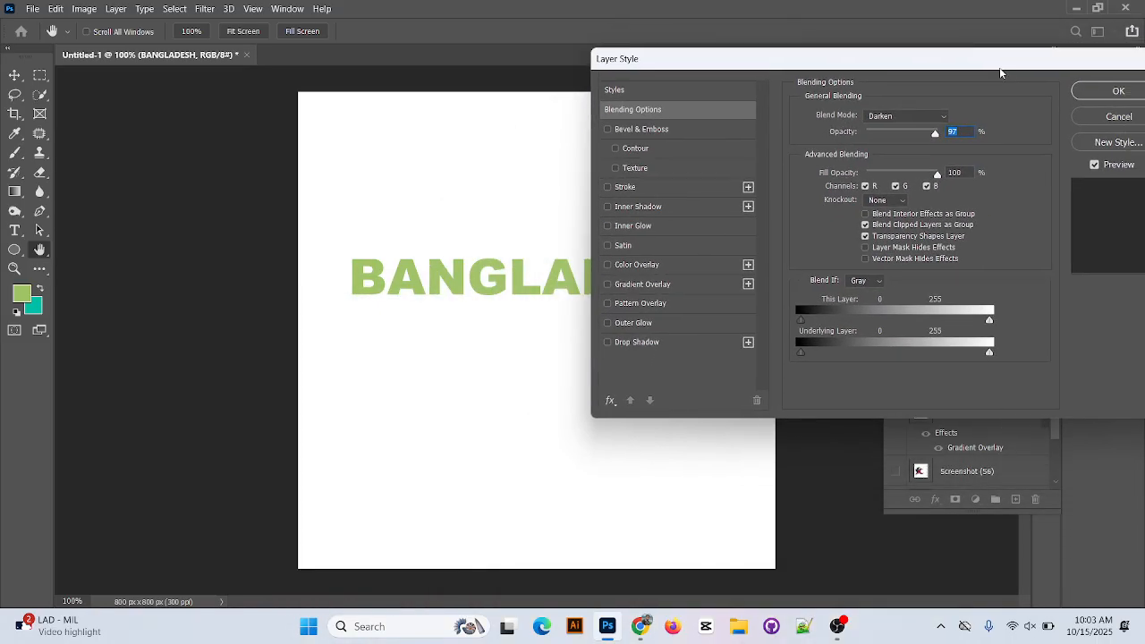
left_click(670, 288)
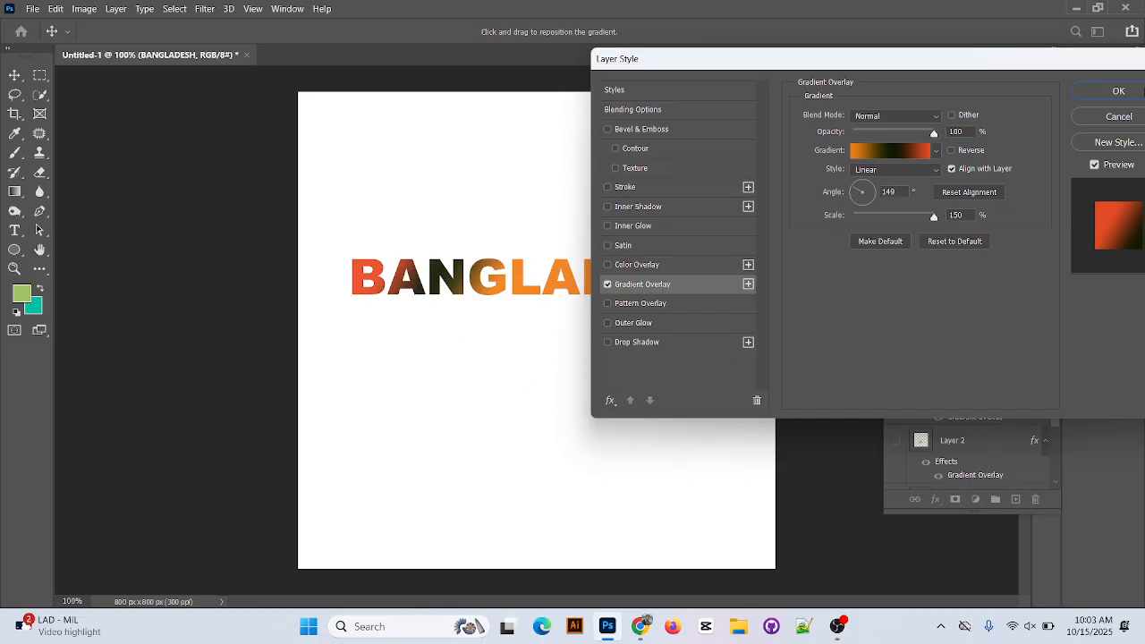
left_click(1118, 90)
left_click_drag(564, 278, 540, 123)
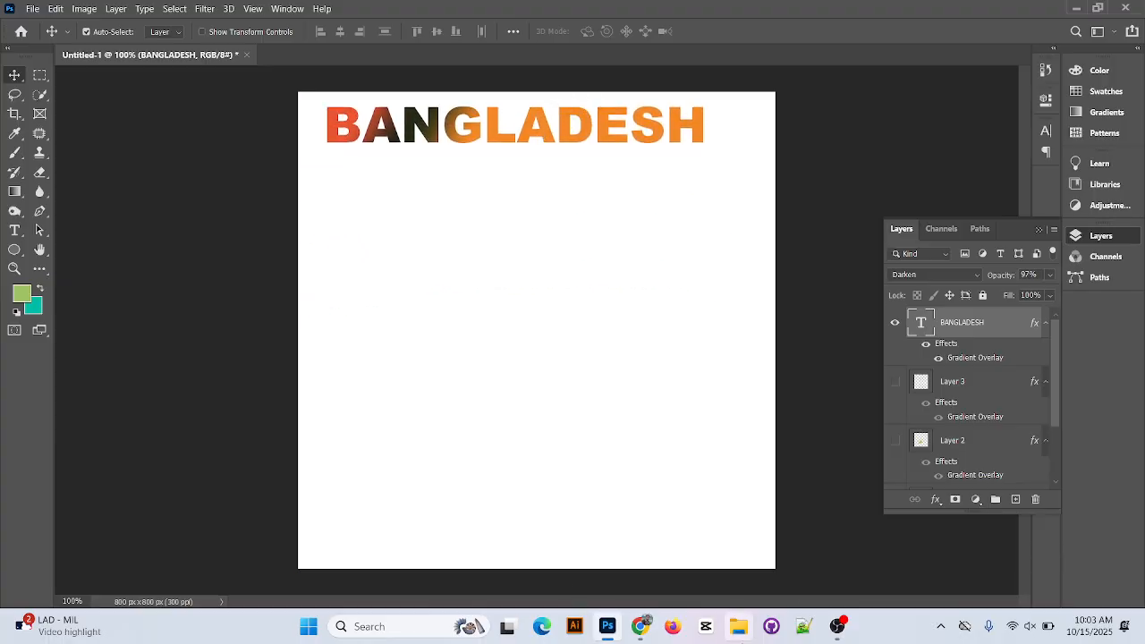
Open the BANGLADESH layer's overlay gradient for editing and recolor its orange stop at 0% to dark green.
double_click(1035, 324)
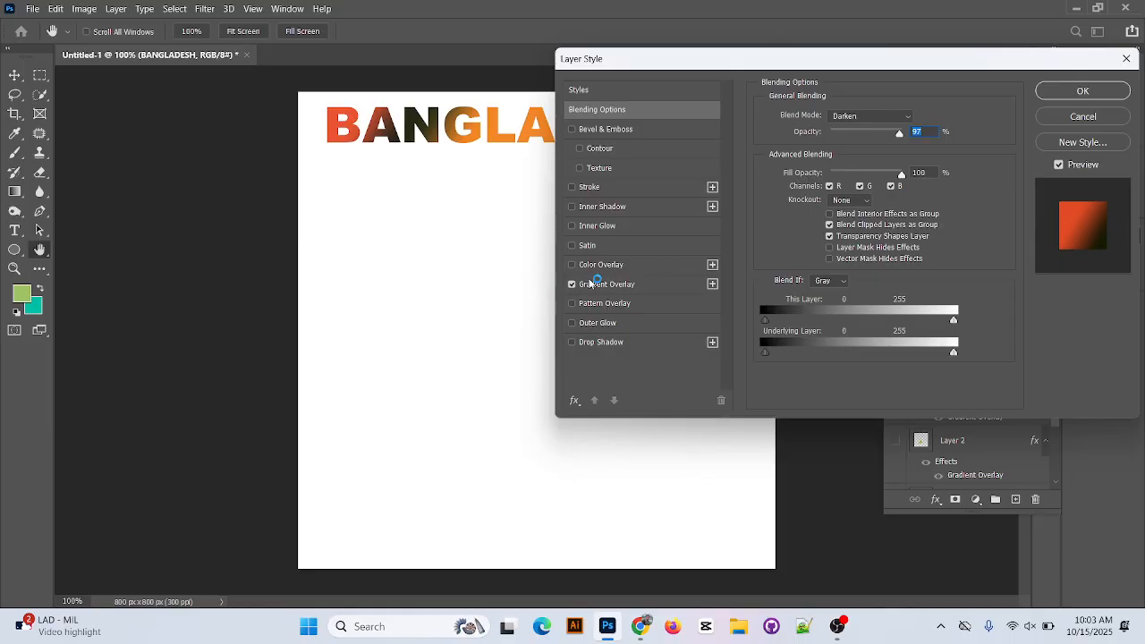
left_click(597, 283)
left_click_drag(858, 67, 866, 156)
left_click(829, 239)
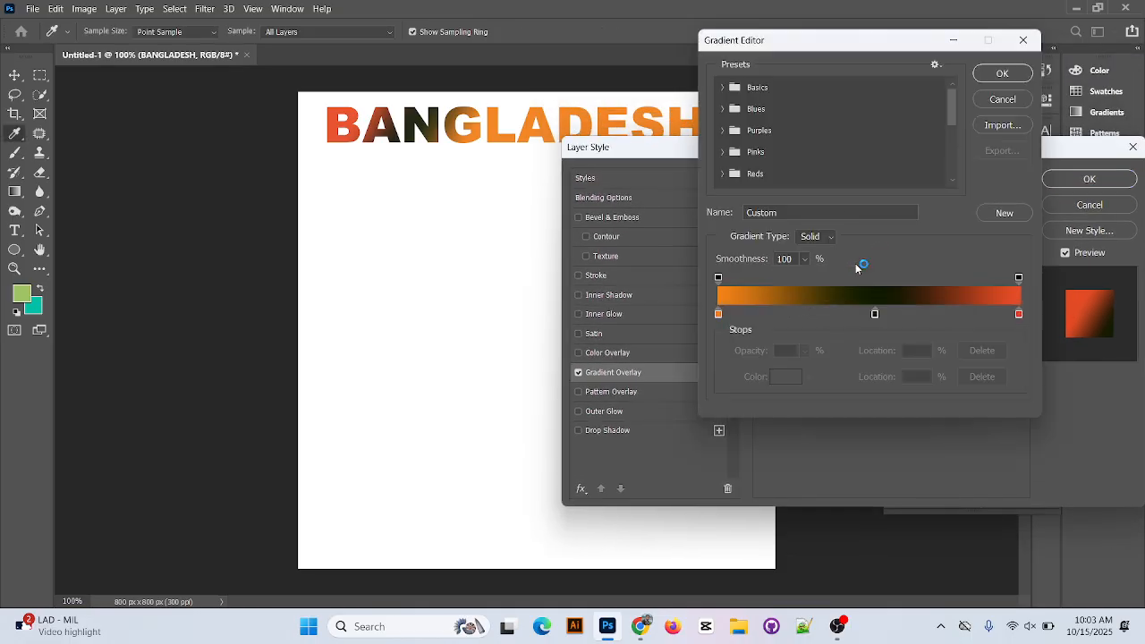
double_click(717, 314)
left_click(717, 314)
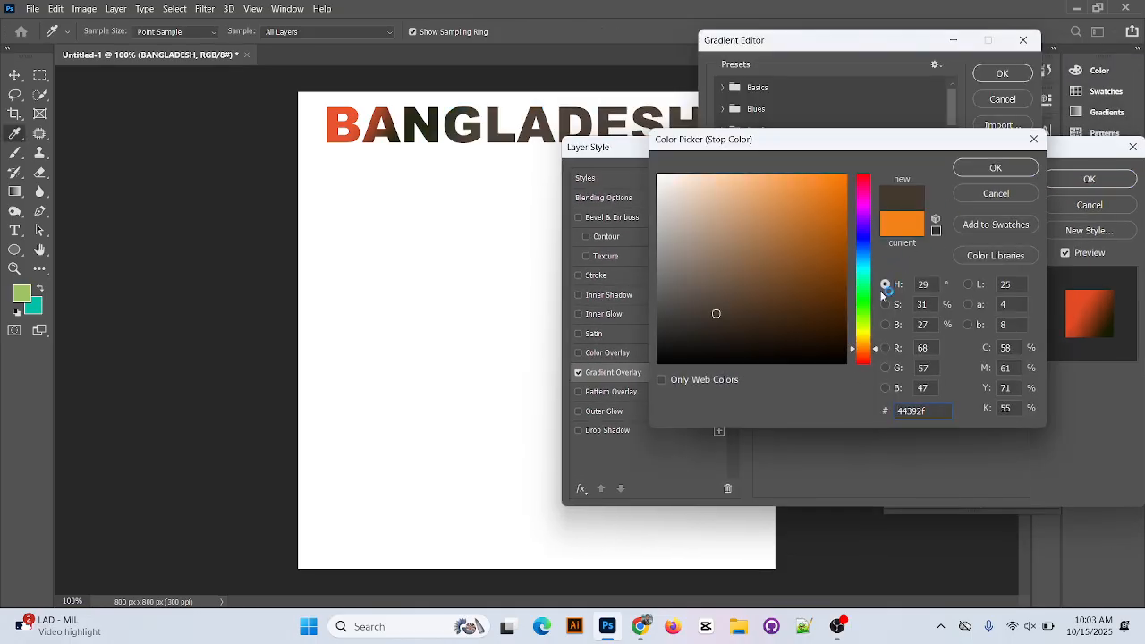
mouse_move(865, 323)
left_mouse_down()
mouse_move(866, 284)
mouse_move(865, 313)
left_mouse_up()
left_click_drag(847, 253, 845, 286)
left_click(993, 168)
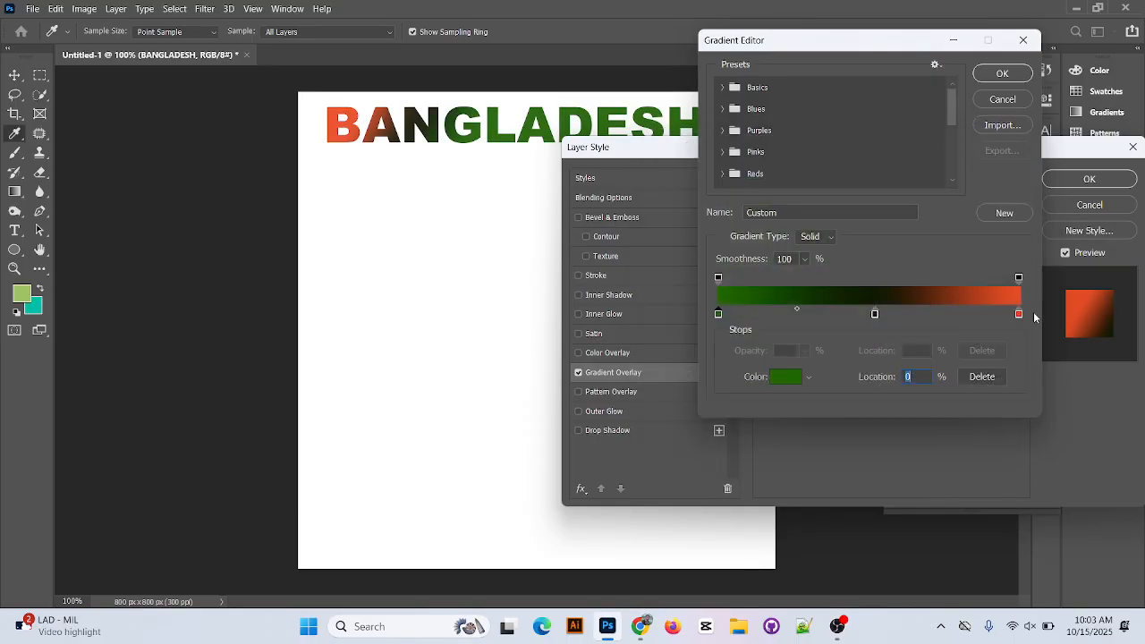
Recolor the gradient's end stop at 100% to a brighter saturated red, remove the near-black middle stop, and accept the gradient.
double_click(1021, 314)
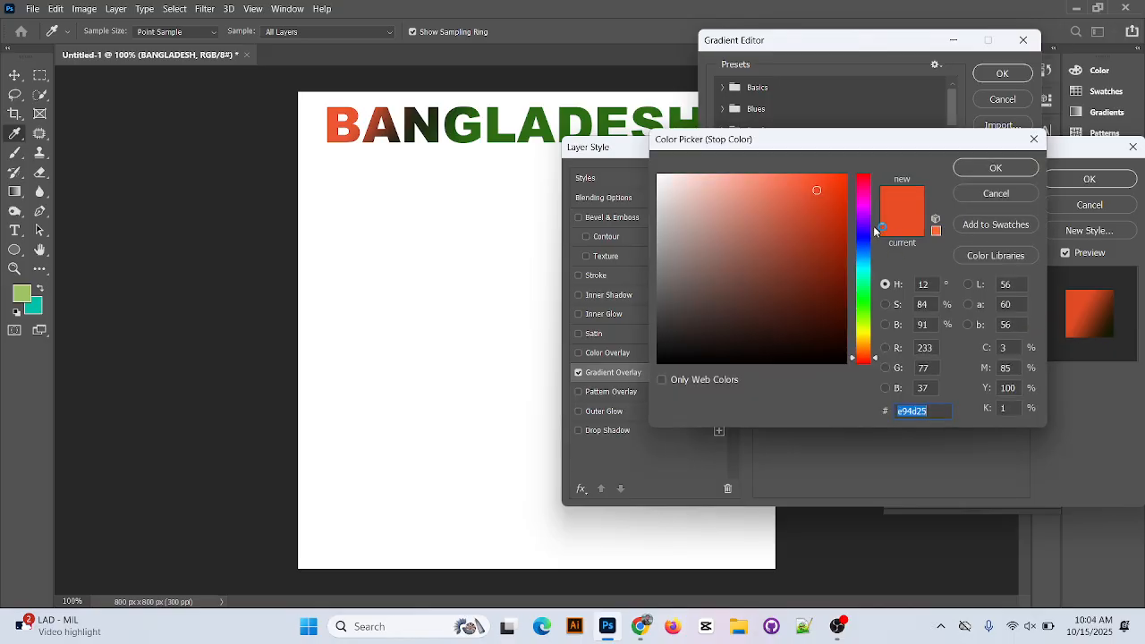
left_click(845, 177)
left_click(1010, 170)
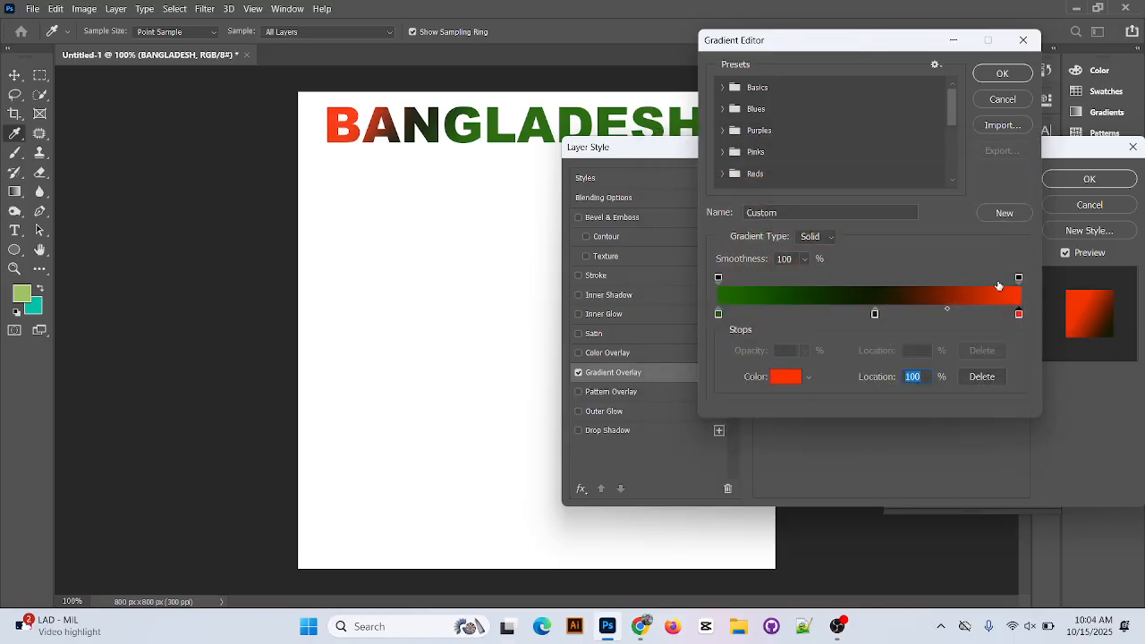
left_click_drag(876, 315, 883, 350)
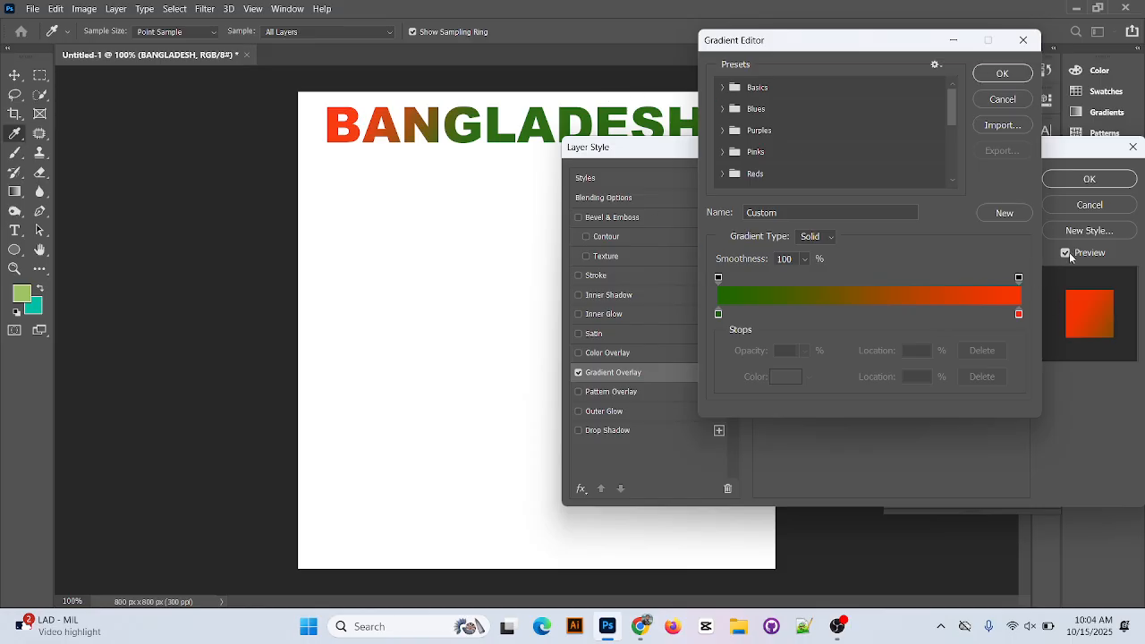
left_click(1027, 72)
Set the Gradient Overlay's angle to about -65°.
left_click_drag(847, 159, 835, 209)
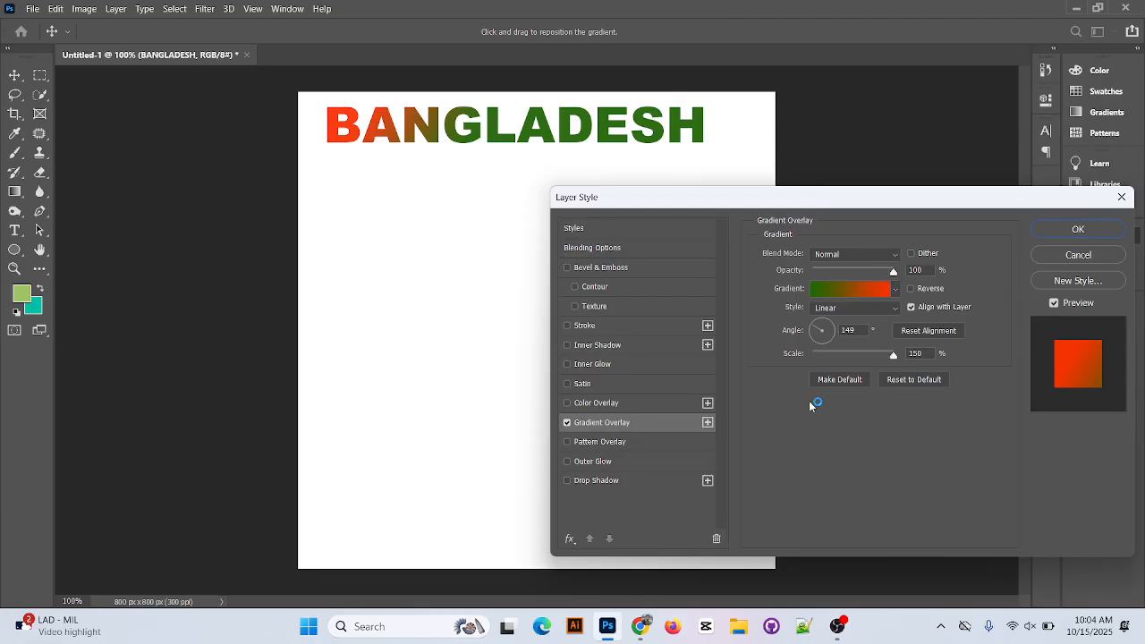
left_click(825, 328)
mouse_move(828, 329)
left_mouse_down()
mouse_move(812, 332)
mouse_move(828, 328)
mouse_move(825, 338)
left_mouse_up()
Try the Radial, Reflected and Diamond styles on the text's Gradient Overlay and return it to Linear.
left_click(877, 308)
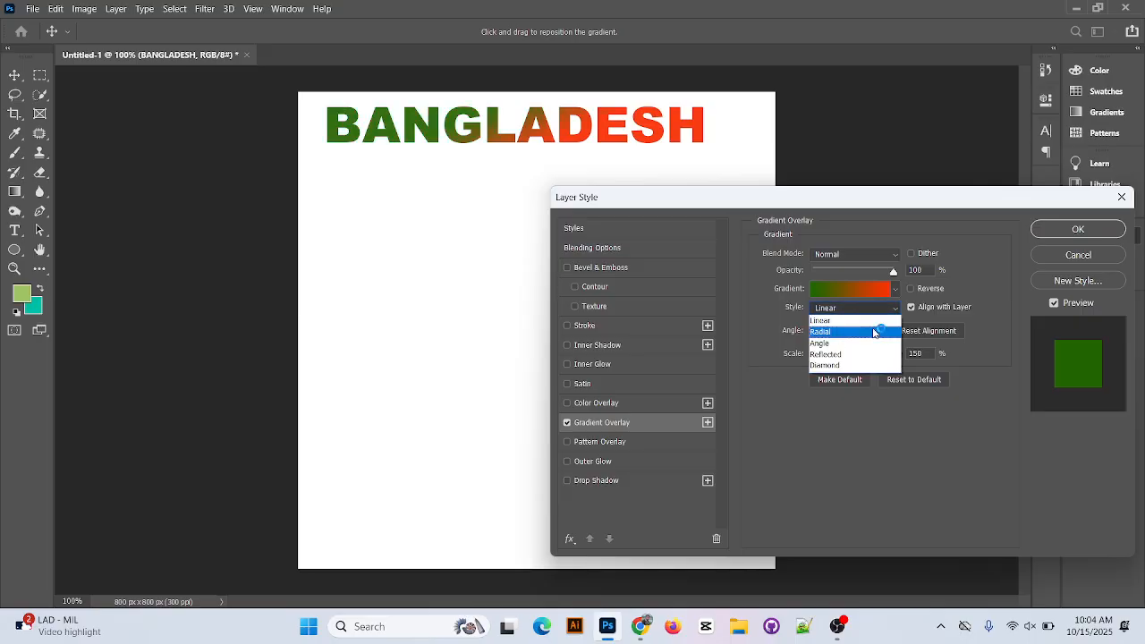
left_click(874, 332)
left_click(875, 306)
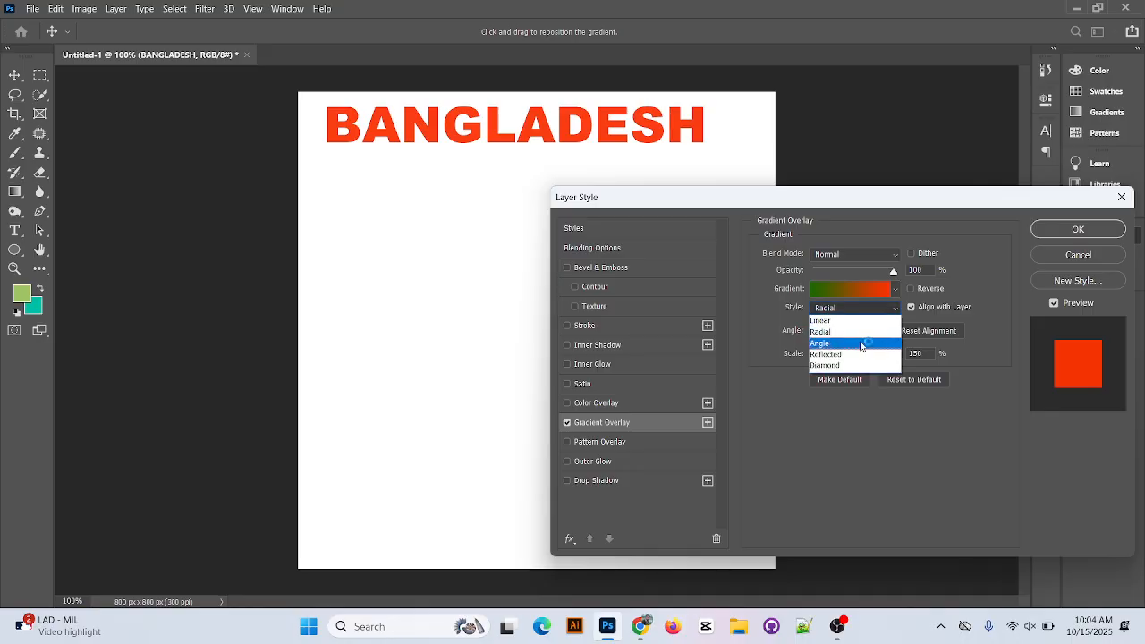
left_click(861, 354)
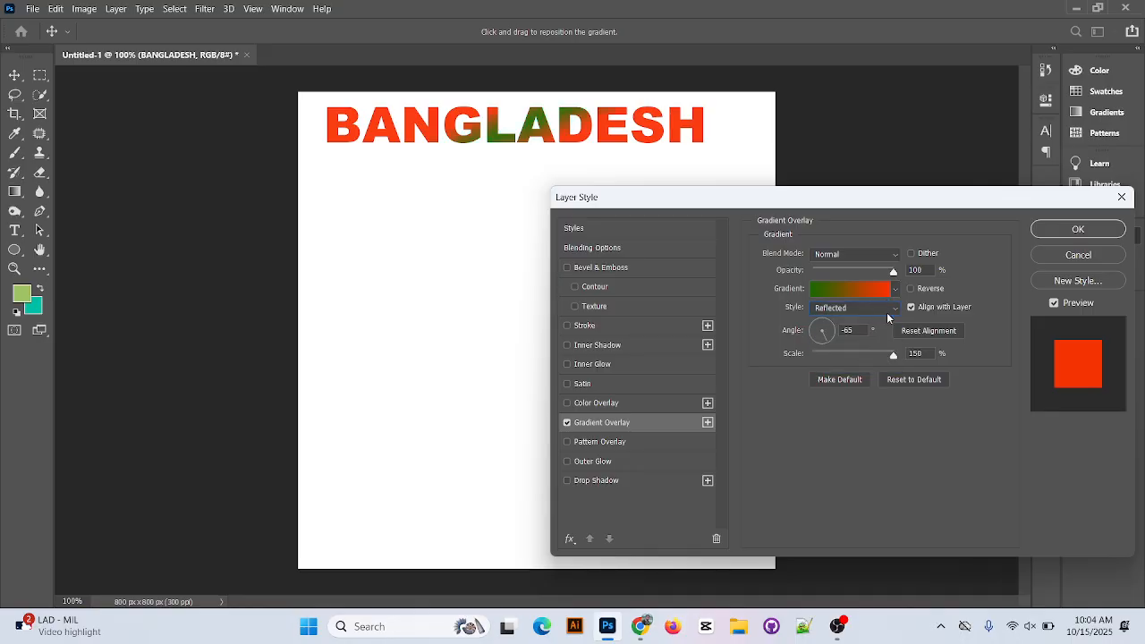
left_click(888, 309)
left_click(872, 370)
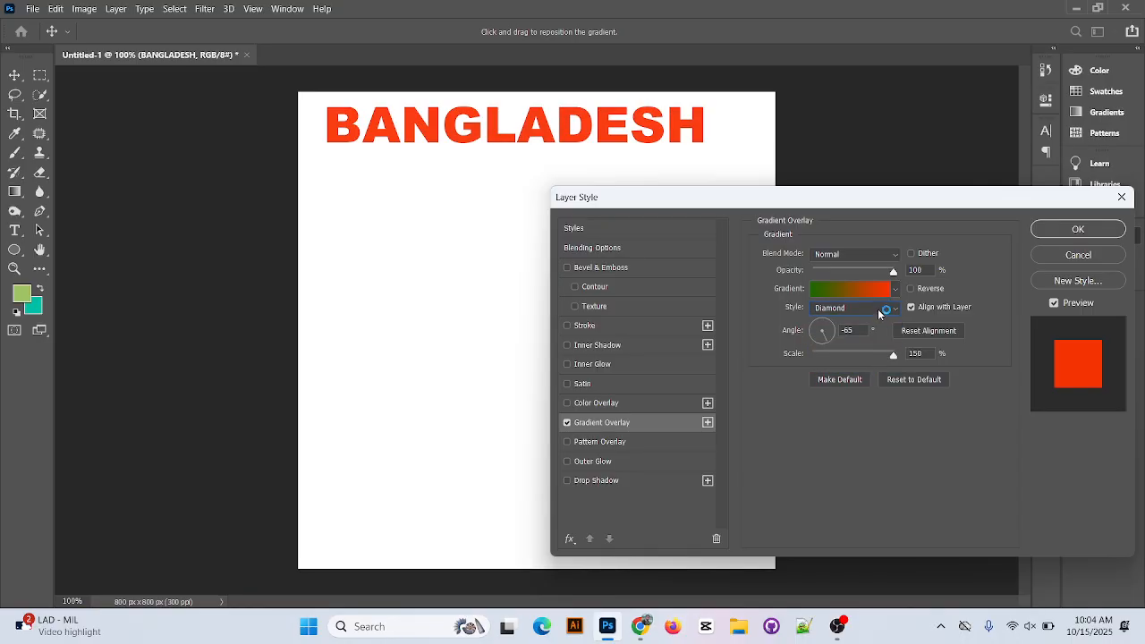
left_click(879, 310)
left_click(846, 323)
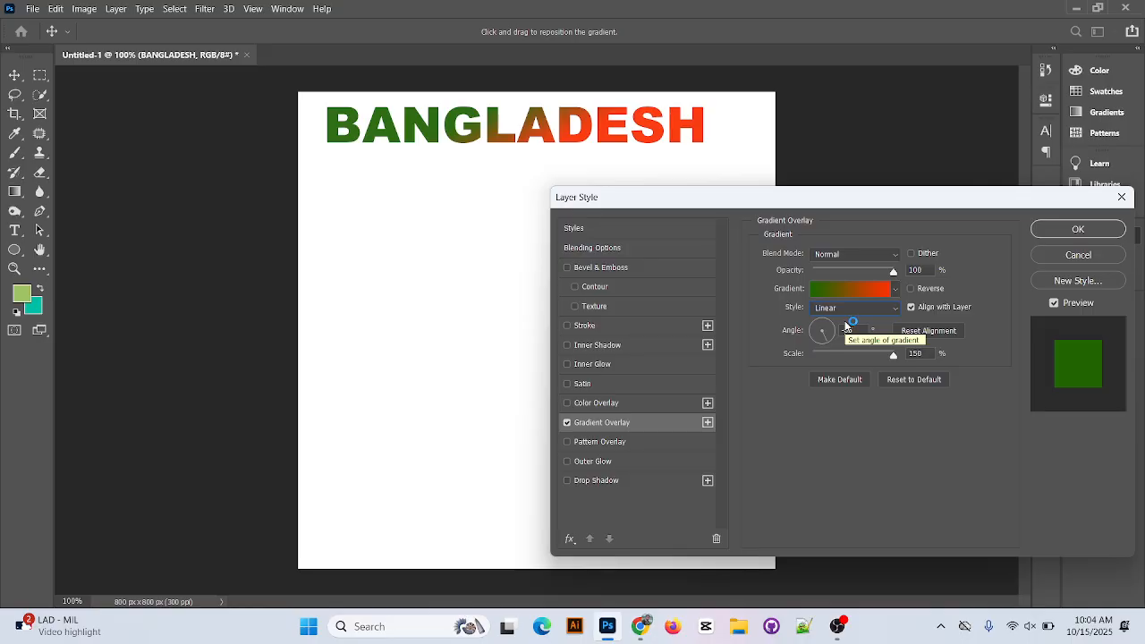
Add three color stops to the green-to-red gradient and position them at about 21%, 51% and 80%.
left_click(850, 288)
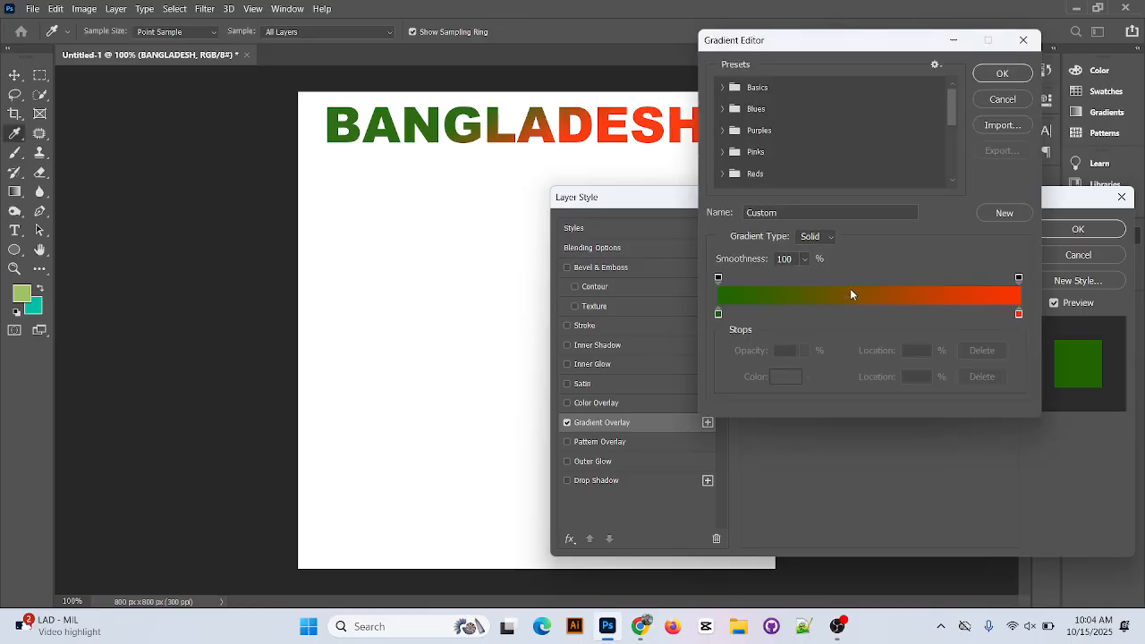
left_click(856, 315)
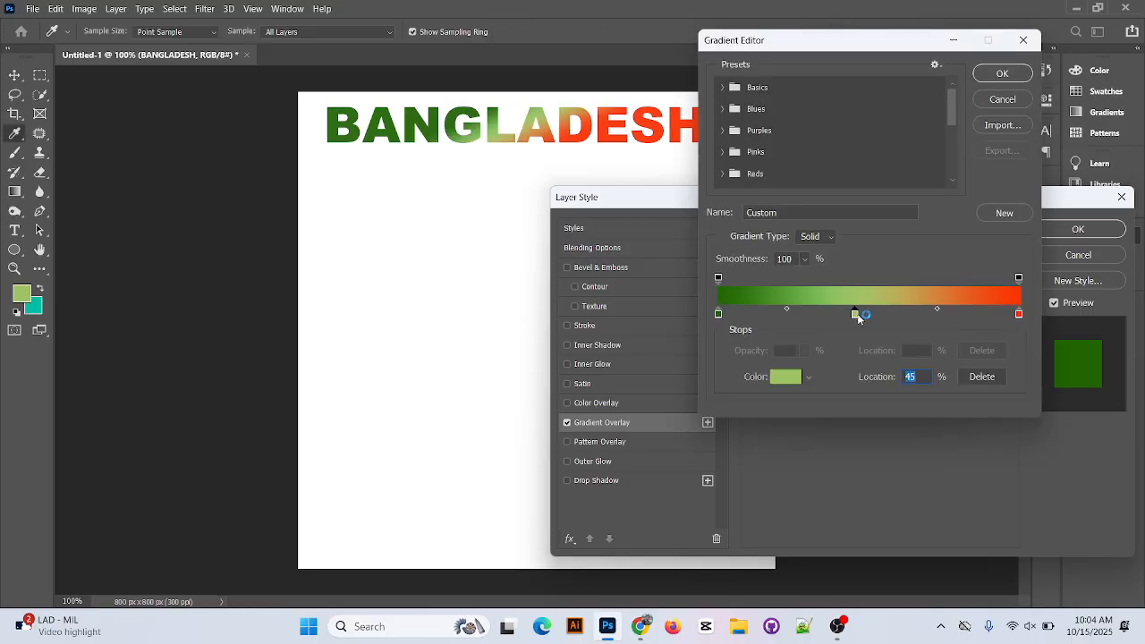
left_click(911, 314)
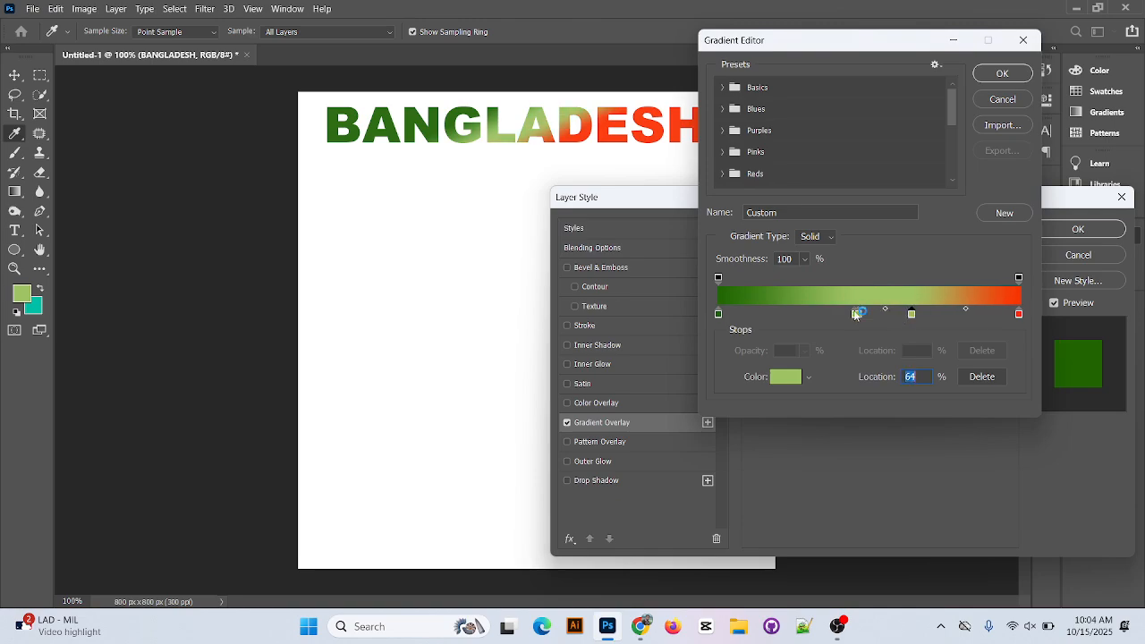
left_click(869, 314)
left_click_drag(853, 317, 797, 316)
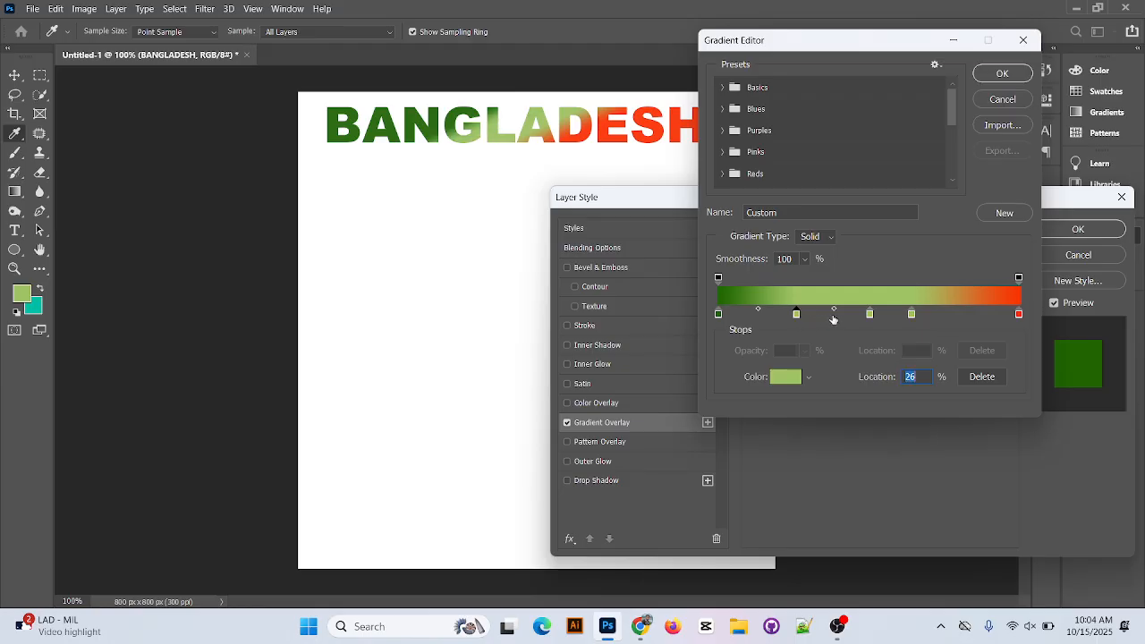
left_click_drag(870, 316, 959, 317)
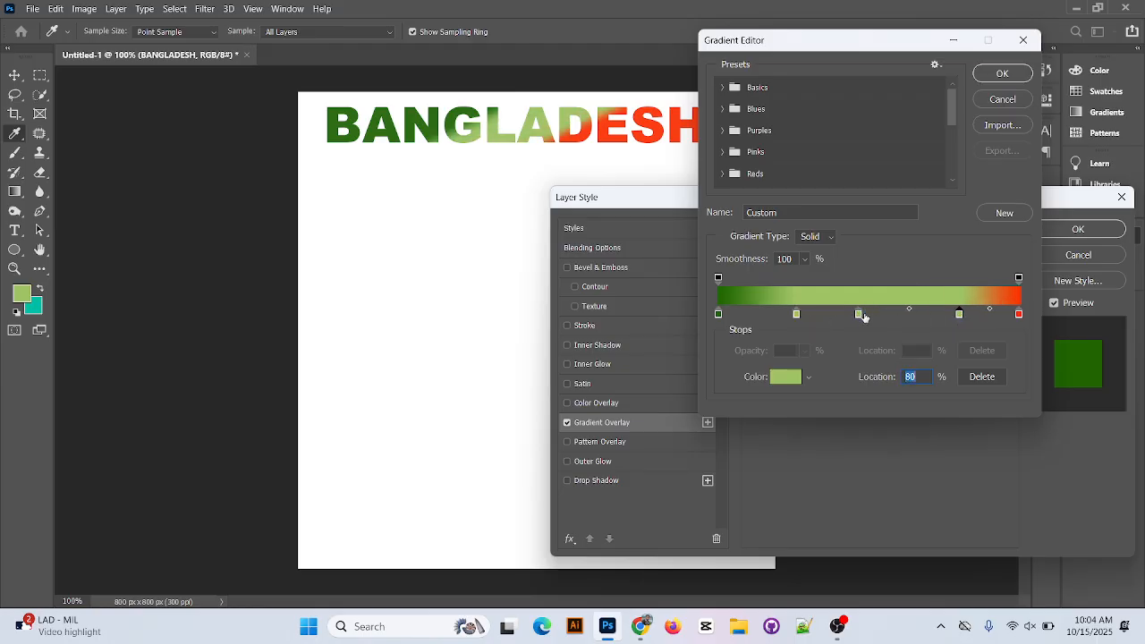
left_click_drag(860, 317, 872, 318)
left_click_drag(796, 316, 774, 317)
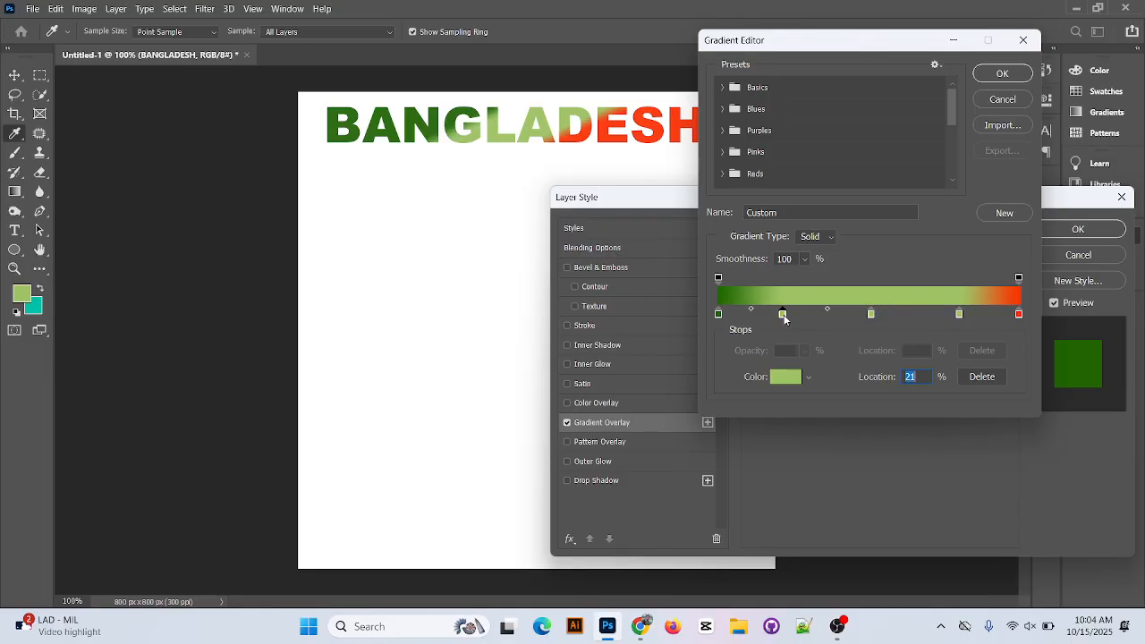
Recolor the gradient stop at 21% to blue 0f00d4 and the stop at 51% to purple 860484.
double_click(775, 315)
left_click(871, 234)
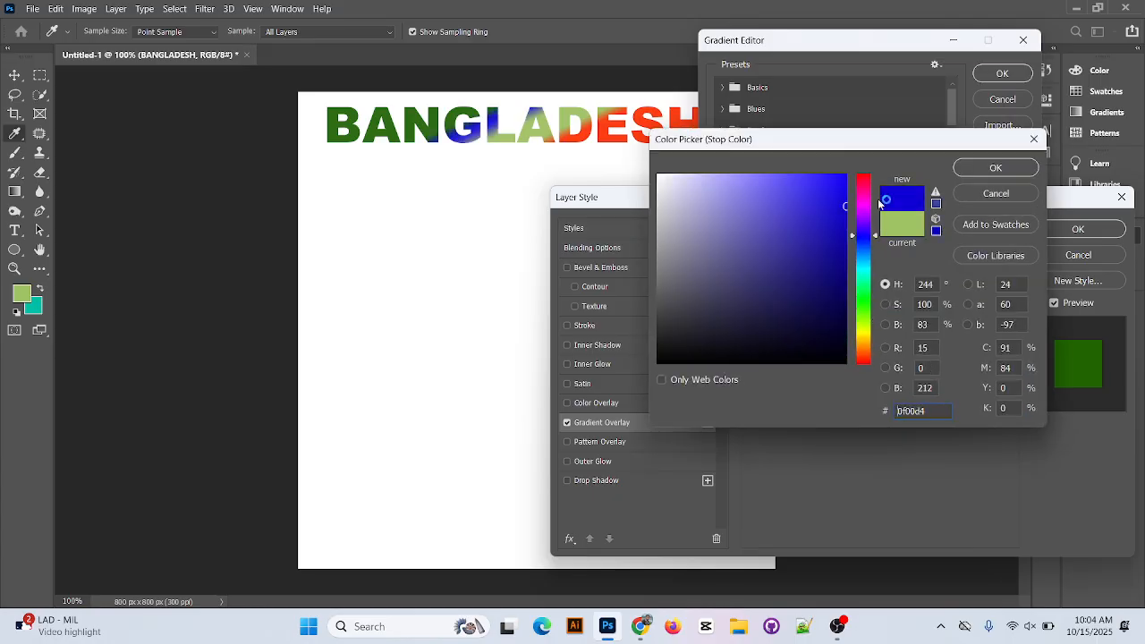
left_click(995, 167)
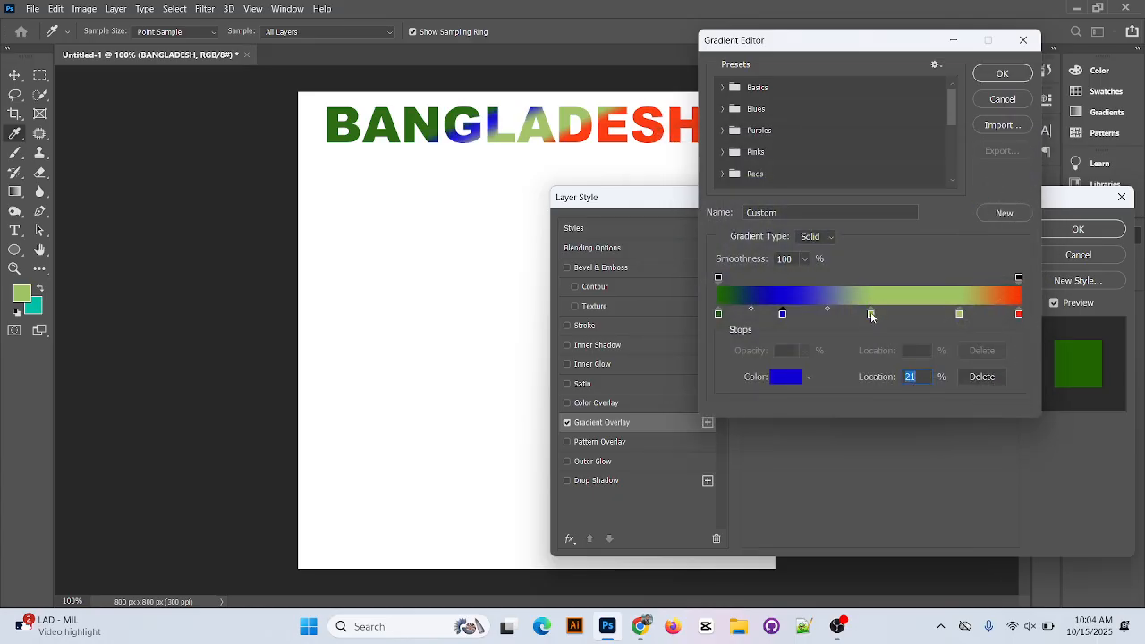
double_click(871, 313)
left_click(865, 206)
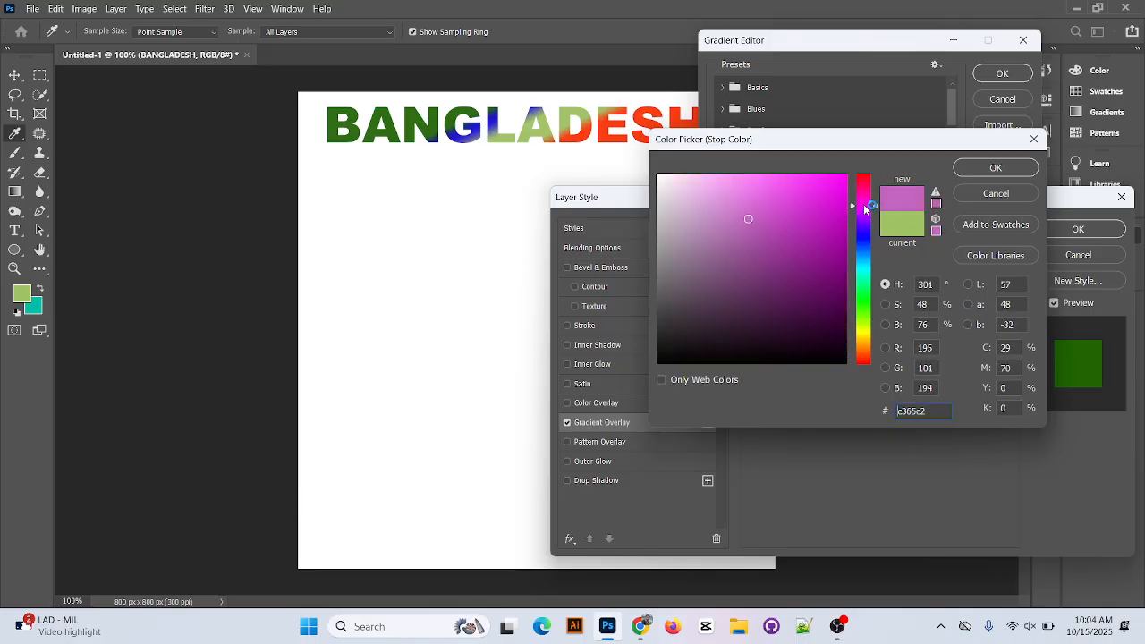
left_click(840, 264)
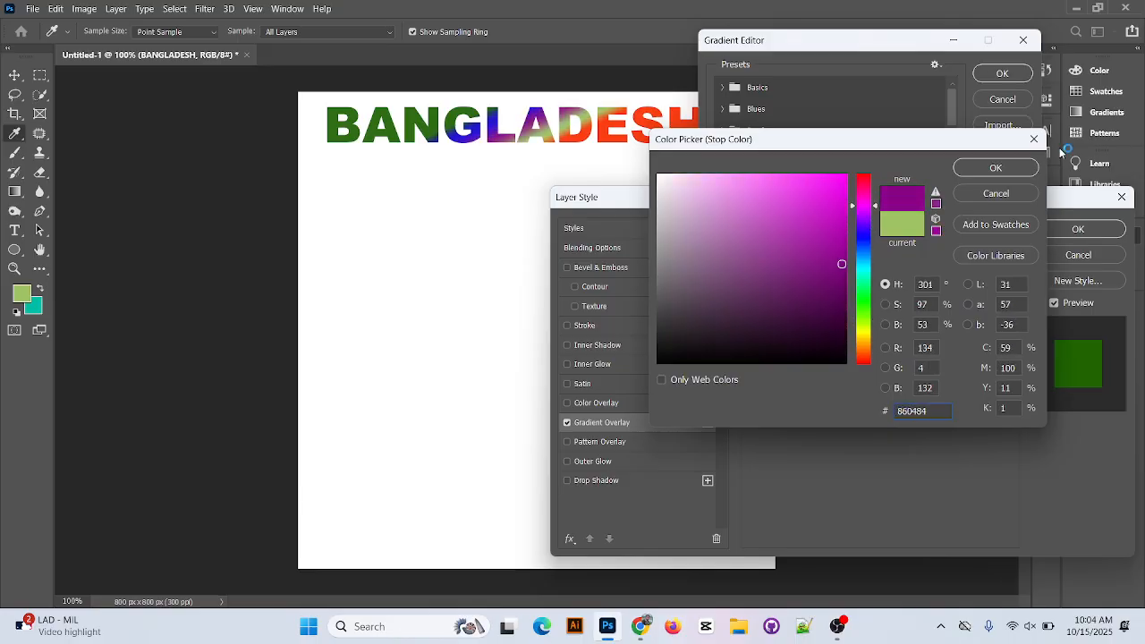
left_click(1009, 168)
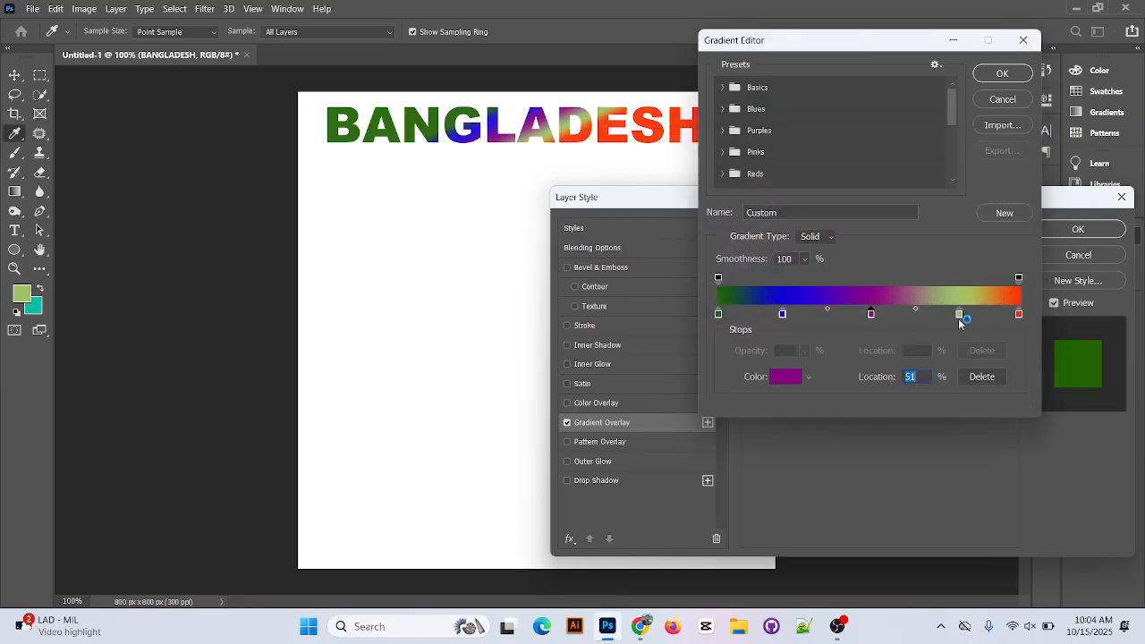
Recolor the gradient stop at 80% to dark golden yellow and accept the edited gradient.
double_click(959, 316)
left_click(865, 339)
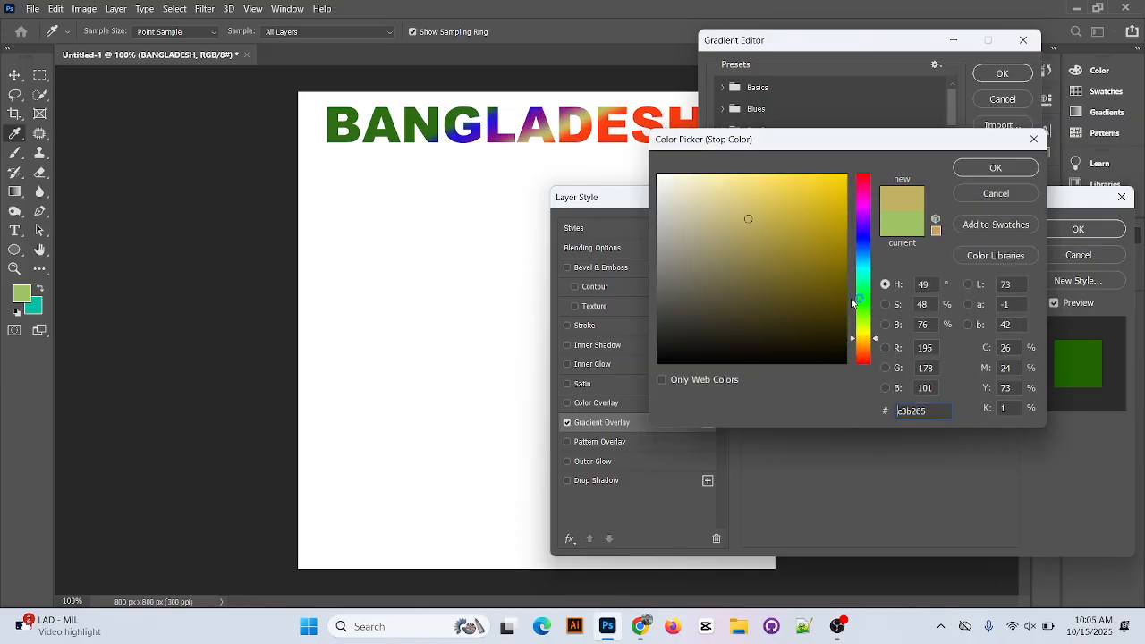
left_click(833, 221)
left_click(994, 168)
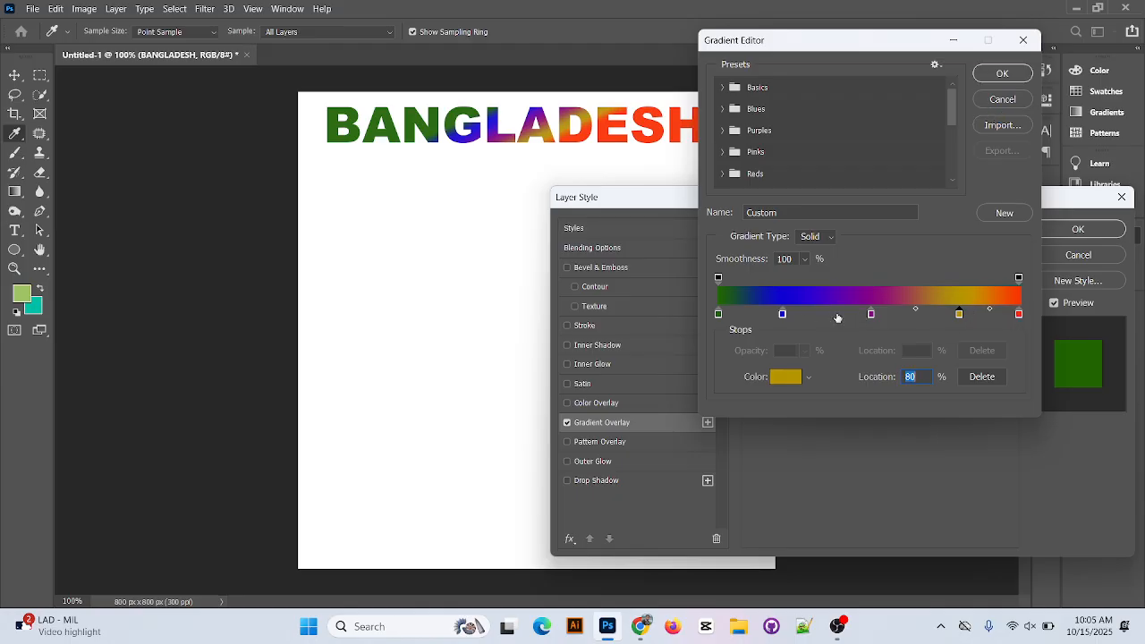
left_click(1003, 75)
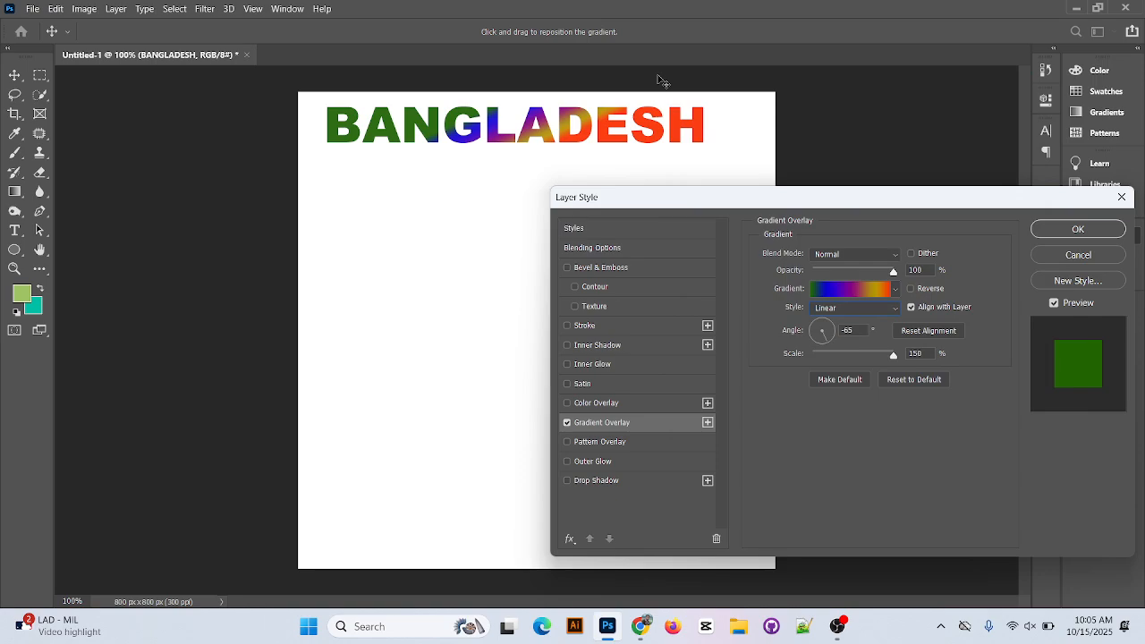
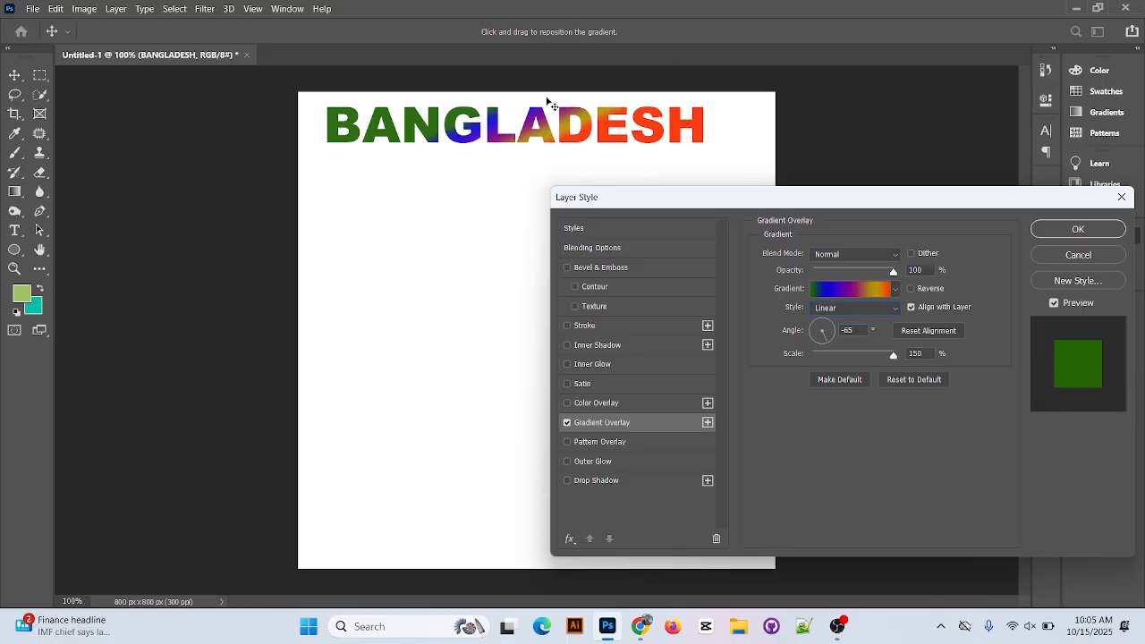
Apply the layer style and move the BANGLADESH text down into the upper part of the canvas.
left_click(1077, 229)
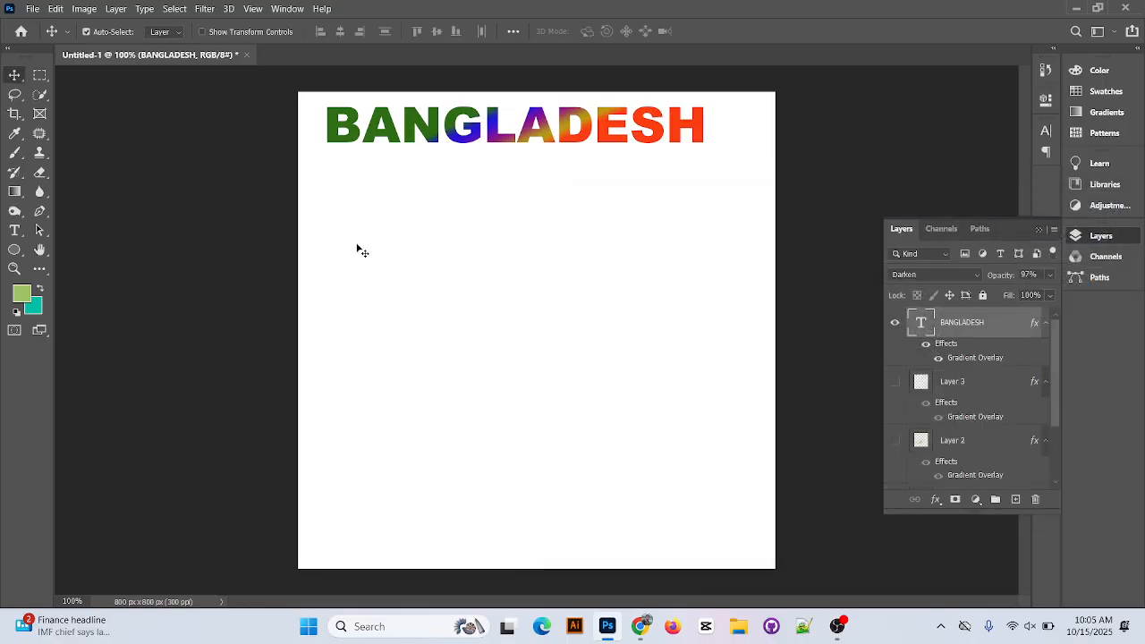
mouse_move(491, 116)
left_mouse_down()
mouse_move(514, 182)
mouse_move(507, 125)
left_mouse_up()
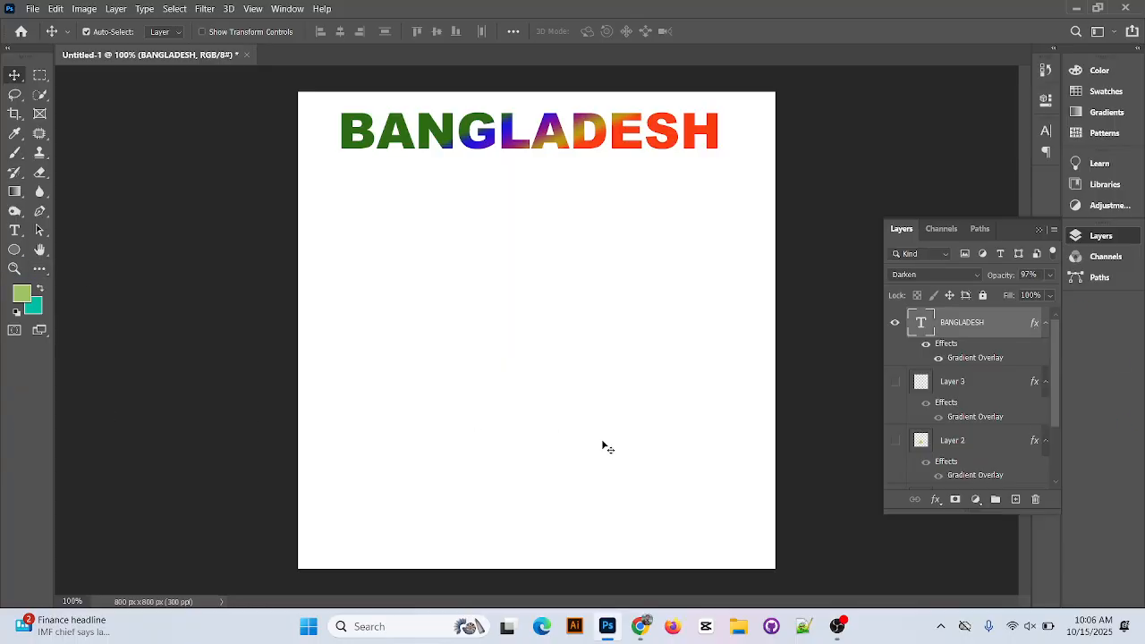
left_click_drag(559, 141, 559, 231)
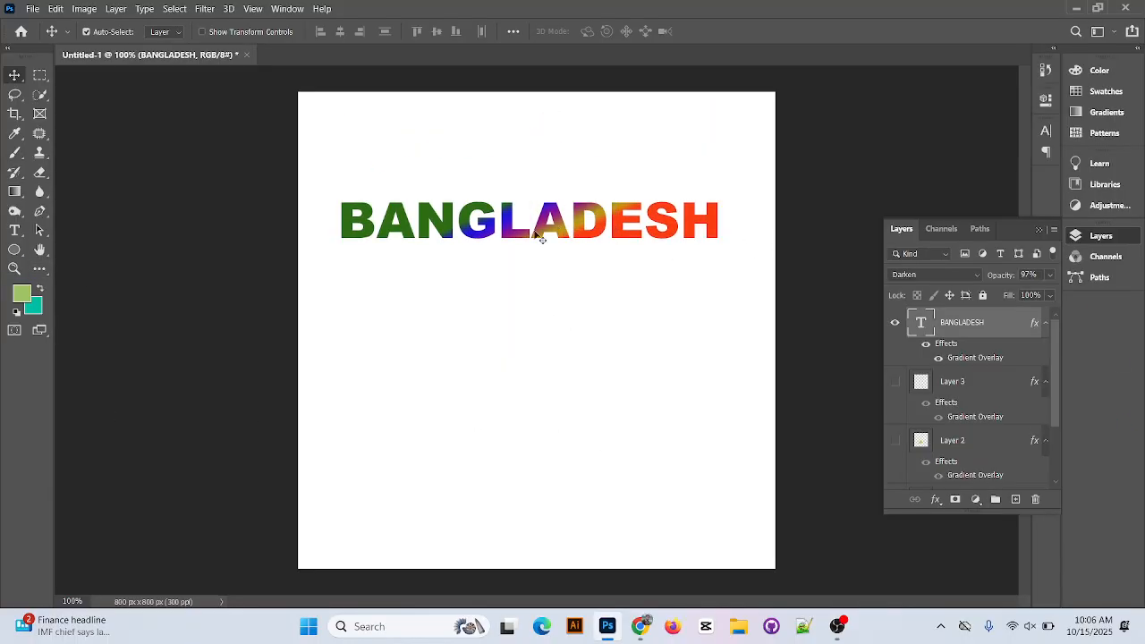
Insert a space between BANGLA and DESH, then set the text color of DESH to ff0042.
left_click(16, 230)
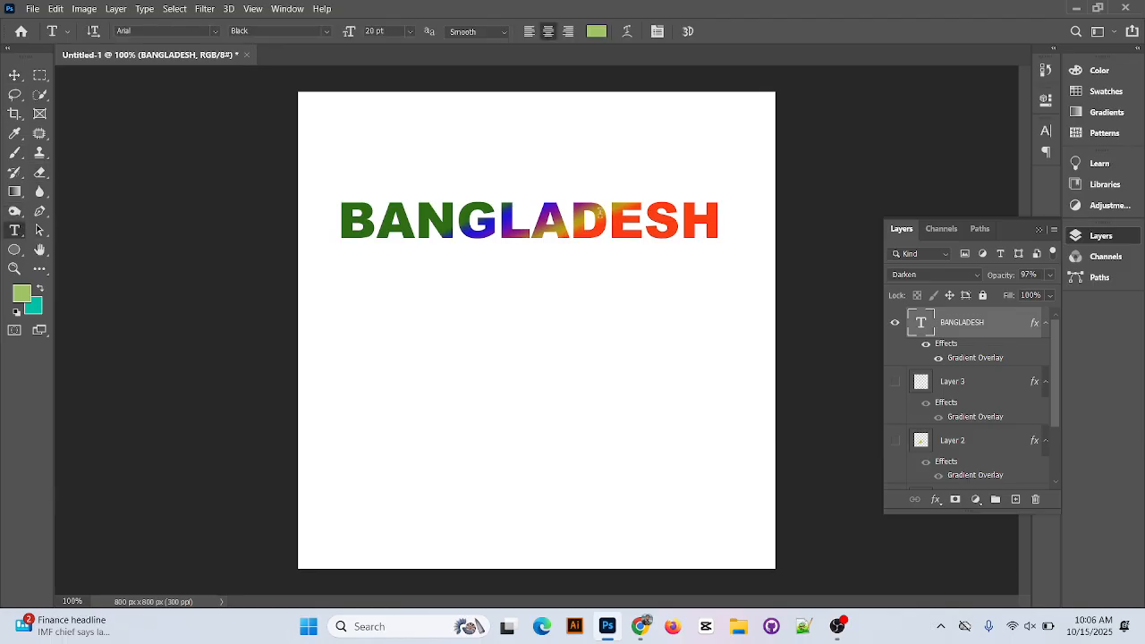
left_click(575, 219)
left_click_drag(580, 224, 751, 234)
left_click(26, 292)
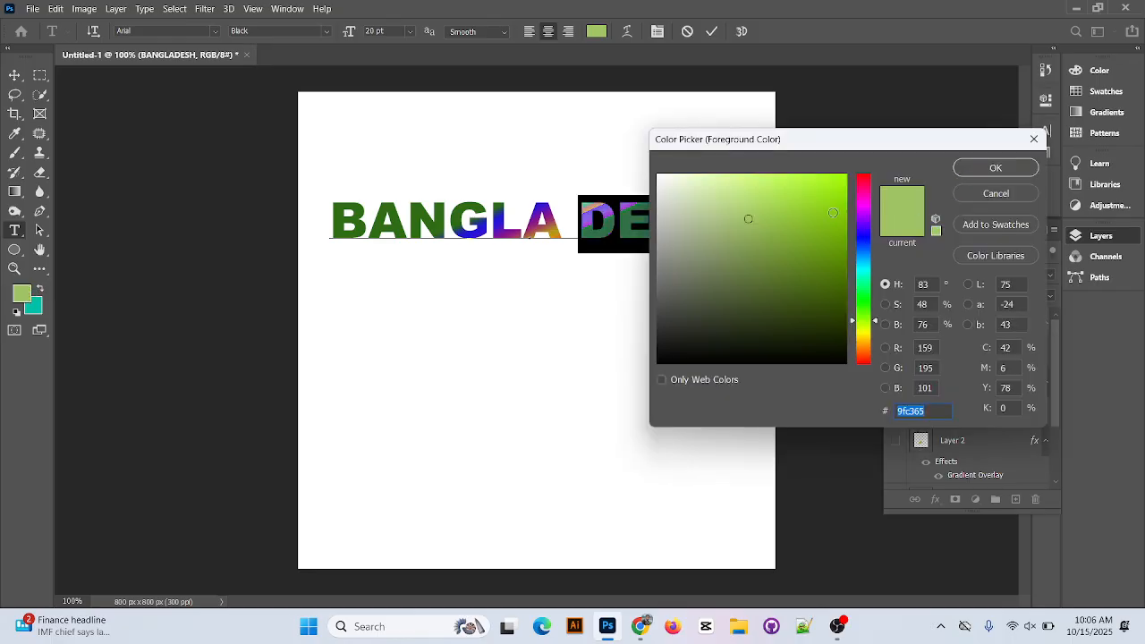
type("ff0042")
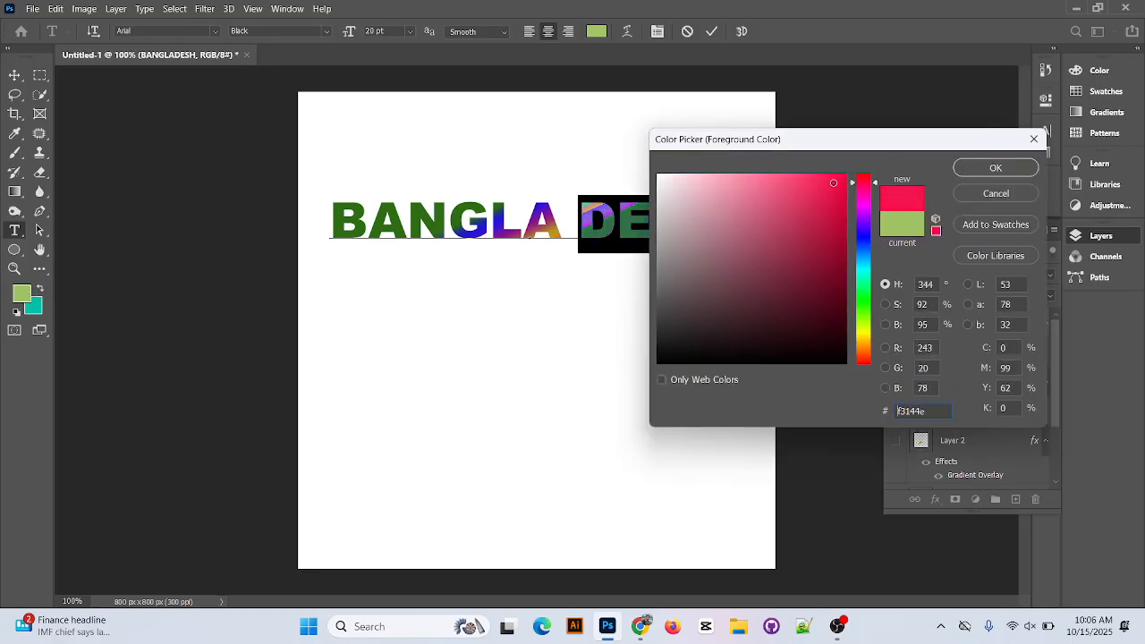
left_click(996, 166)
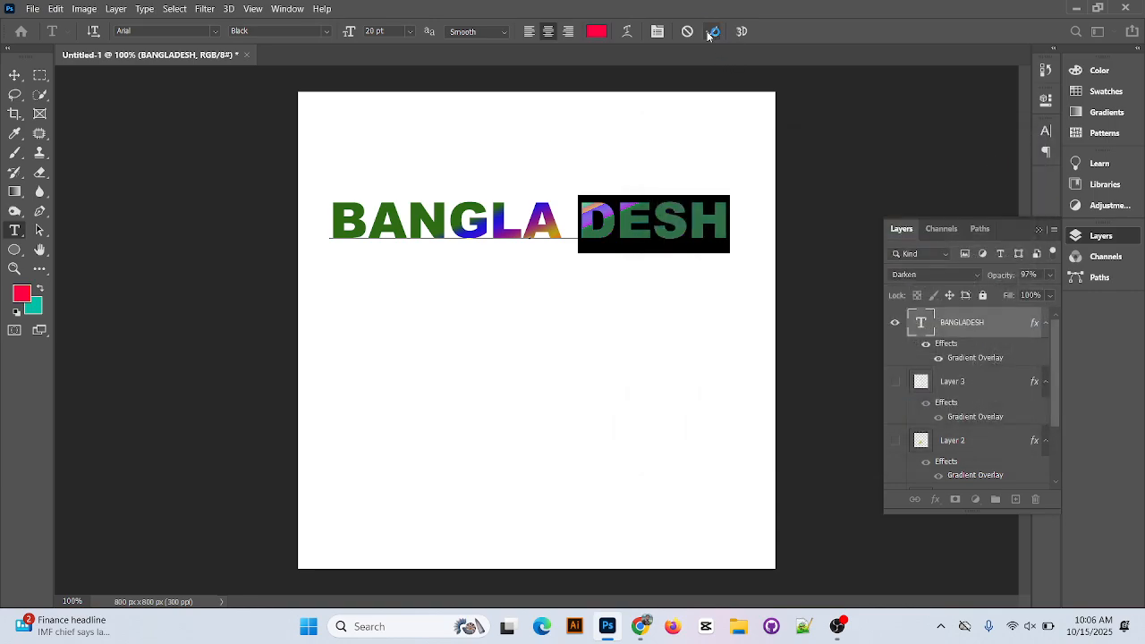
left_click(711, 31)
Leave text editing and inspect the BANGLA DESH layer's blending options without changing them.
left_click(650, 241)
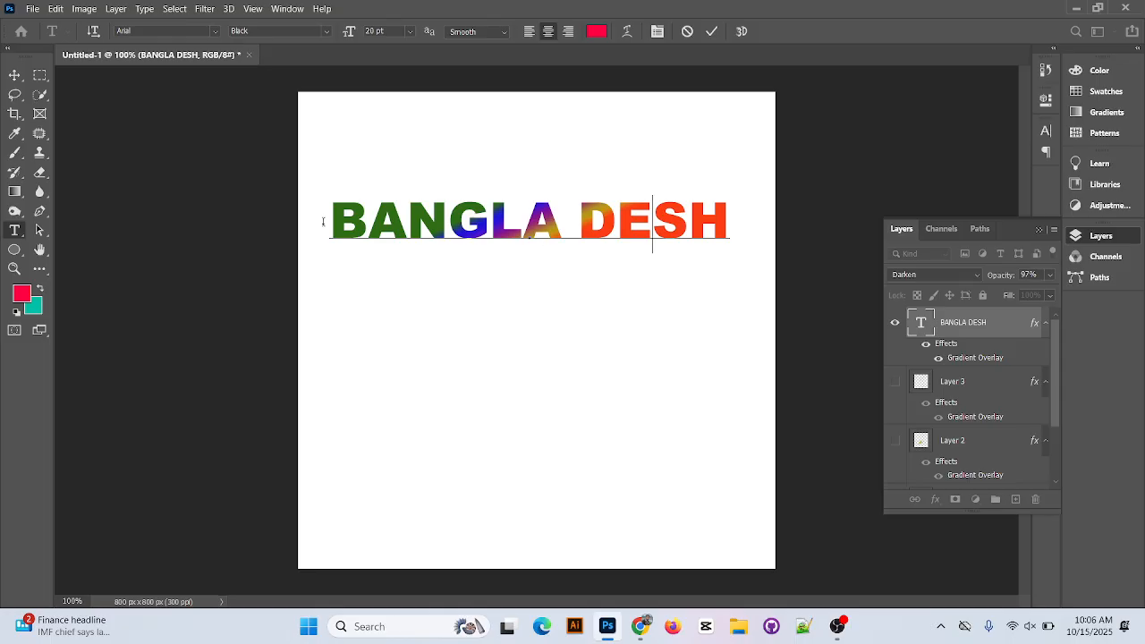
left_click(13, 74)
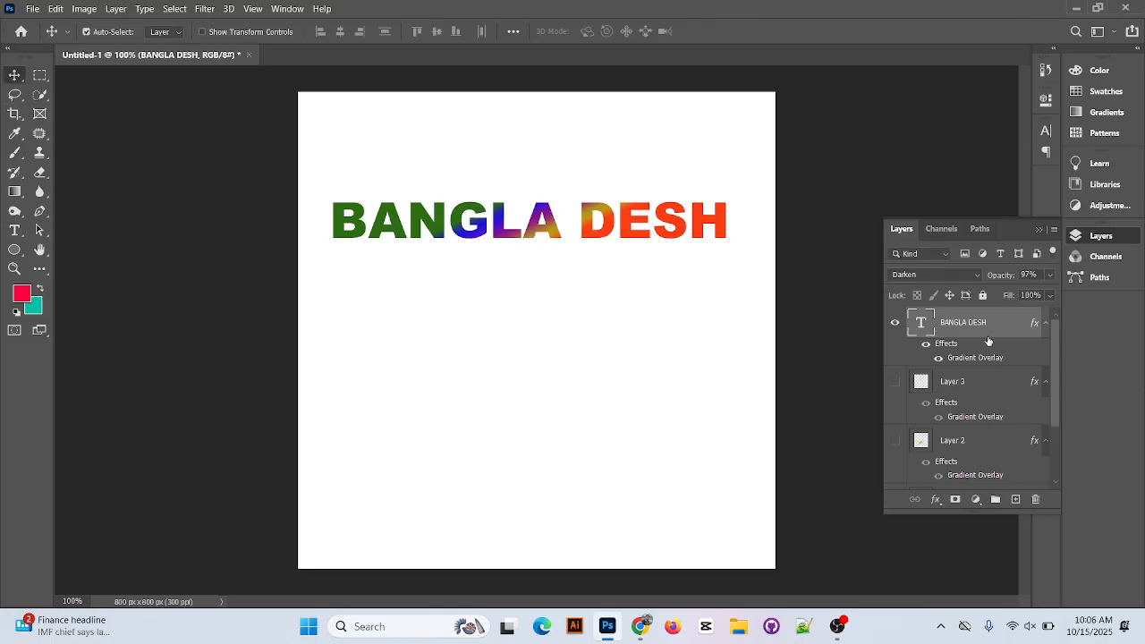
double_click(1031, 330)
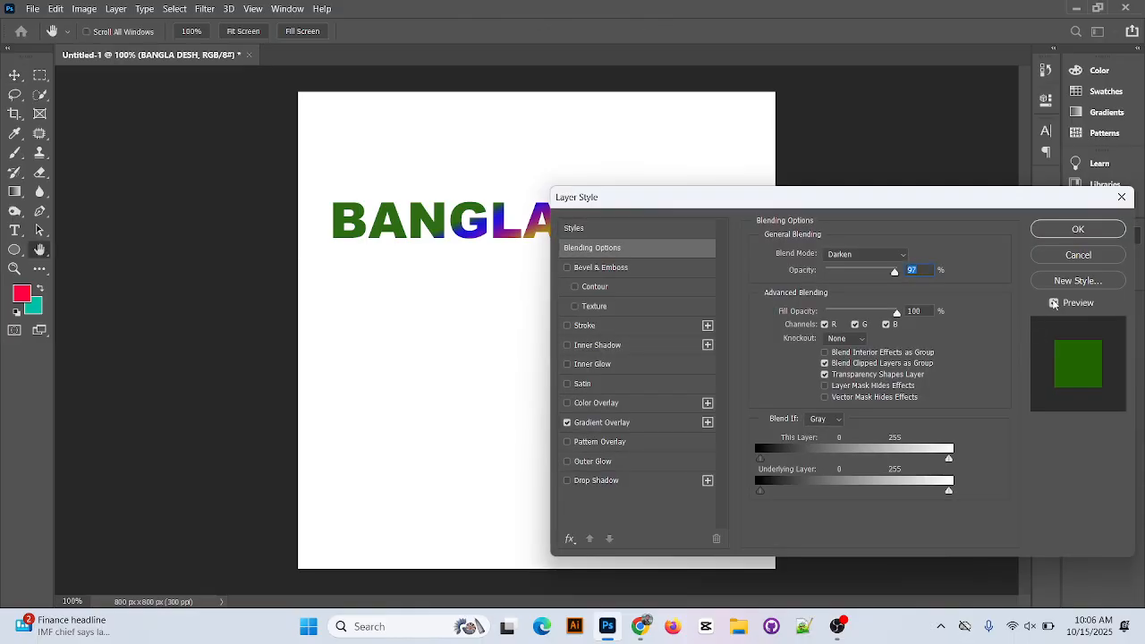
left_click(1082, 256)
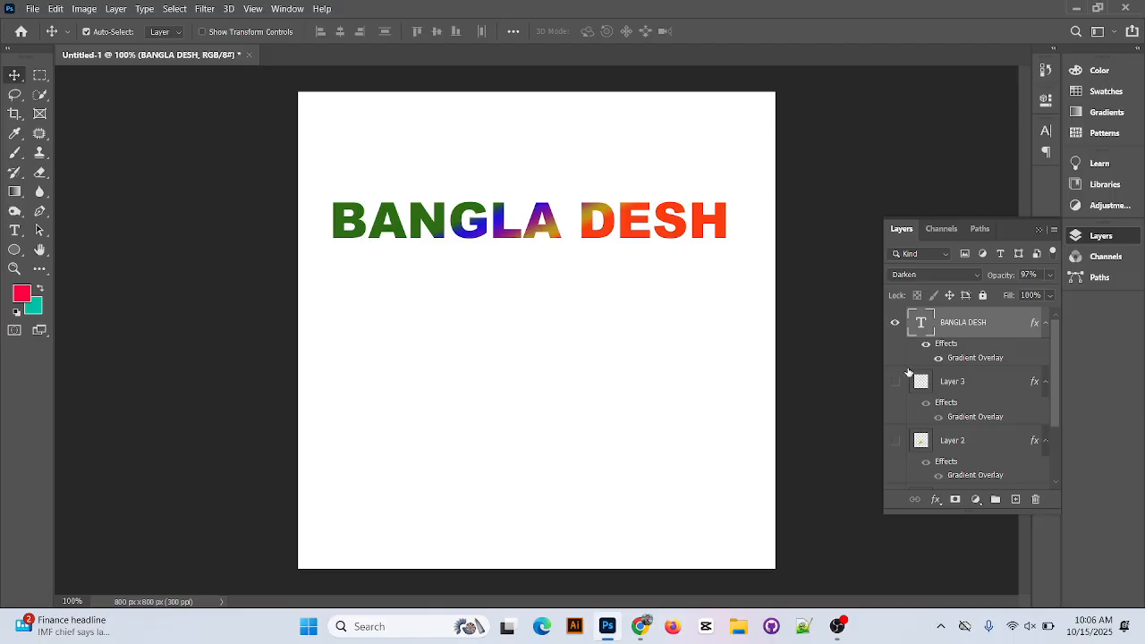
Switch to Chrome and search Google Images for "green colour".
left_click(640, 625)
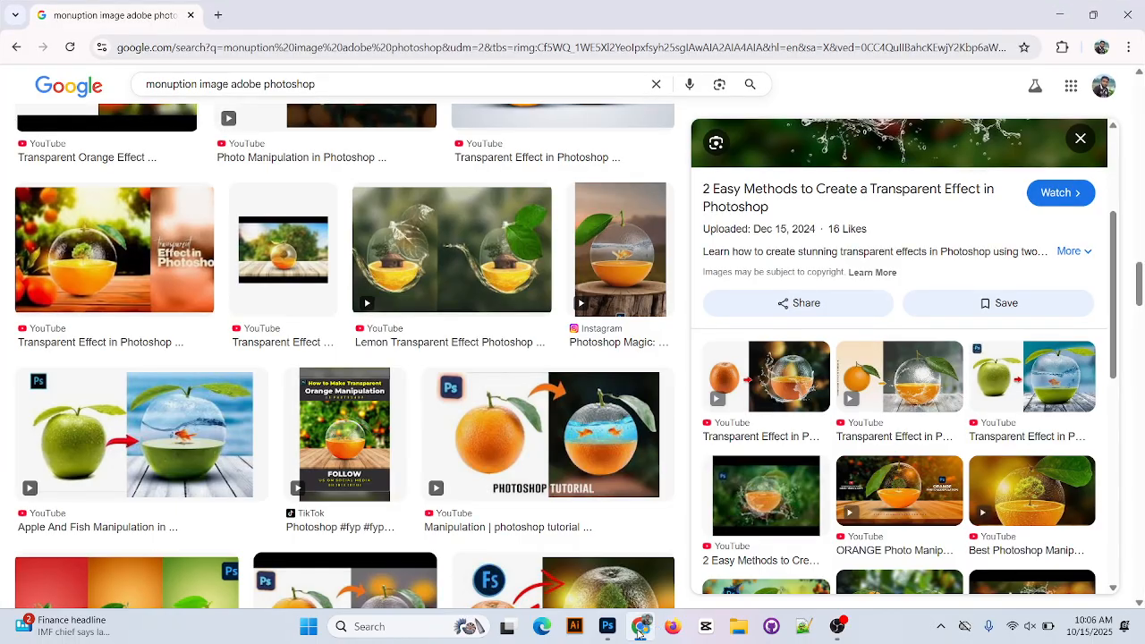
scroll(570, 541, "down", 10)
scroll(565, 546, "down", 8)
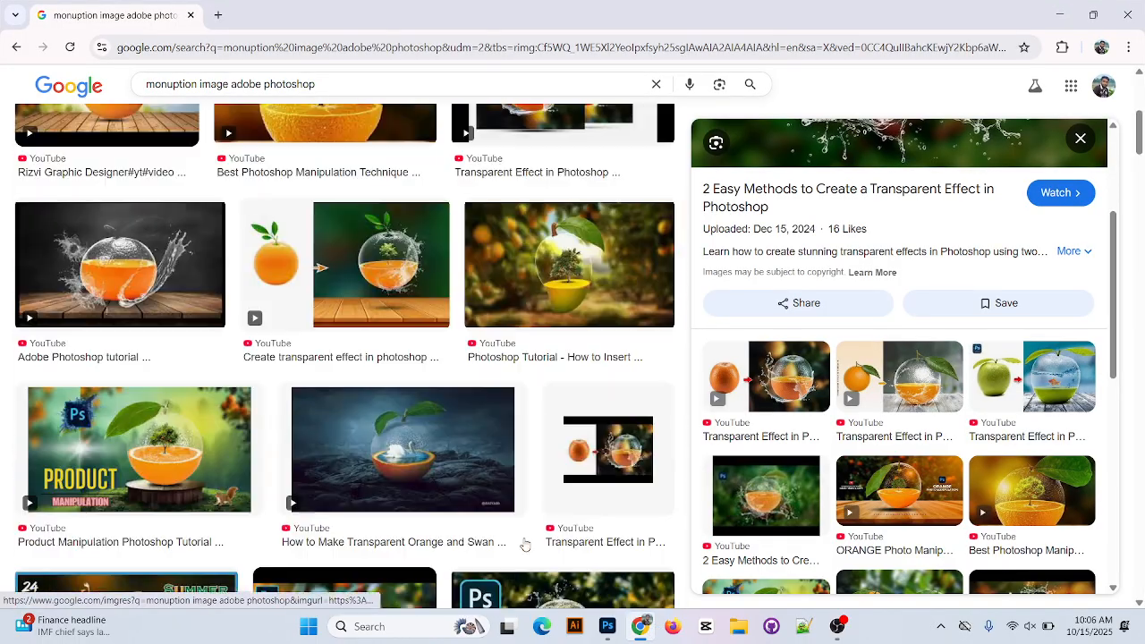
left_click(233, 84)
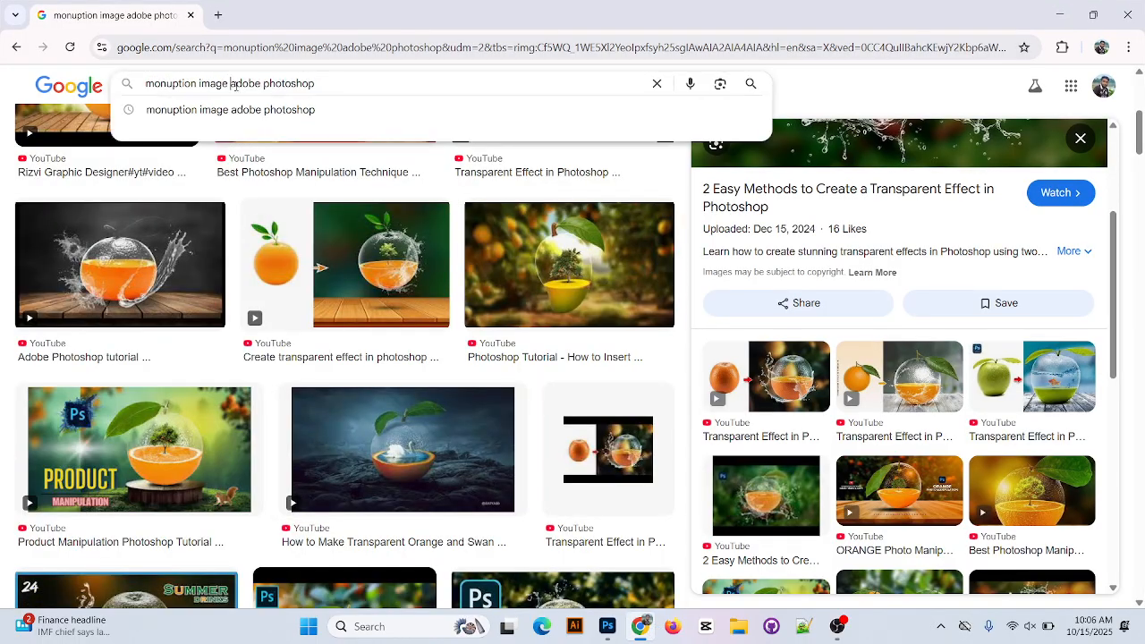
key("BackSpace")
key("BackSpace")
key("BackSpace")
key("BackSpace")
key("BackSpace")
key("BackSpace")
key("BackSpace")
key("BackSpace")
key("BackSpace")
key("BackSpace")
key("BackSpace")
key("BackSpace")
key("BackSpace")
key("BackSpace")
key("BackSpace")
key("BackSpace")
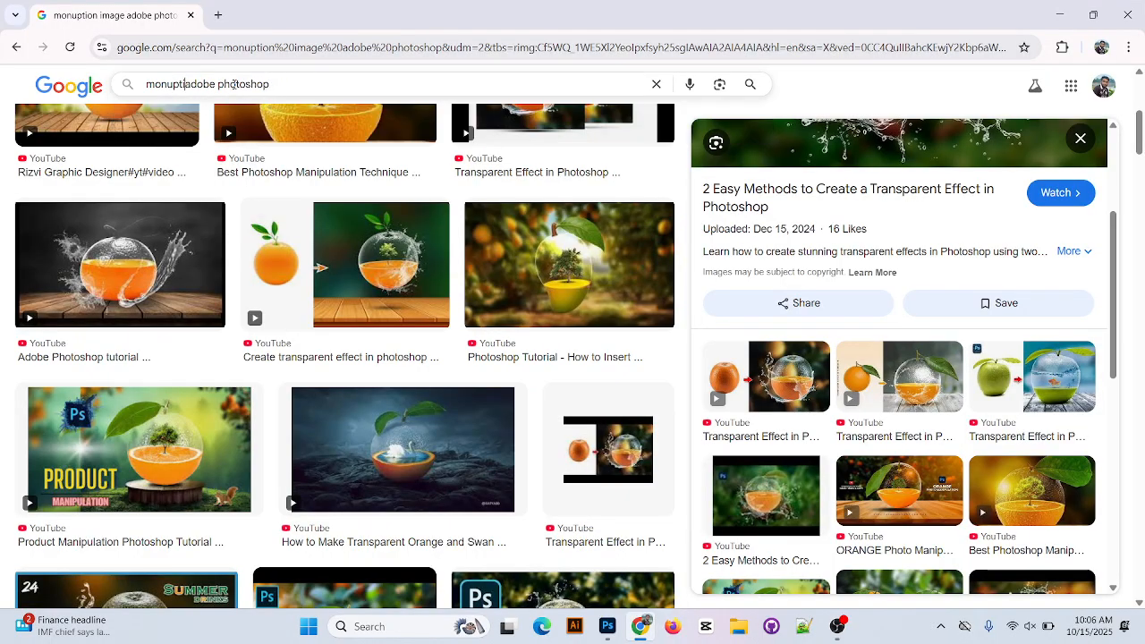
left_click(235, 84)
key("BackSpace")
key("BackSpace")
key("BackSpace")
key("BackSpace")
key("BackSpace")
key("BackSpace")
key("BackSpace")
key("BackSpace")
key("BackSpace")
key("BackSpace")
key("BackSpace")
key("BackSpace")
key("BackSpace")
key("BackSpace")
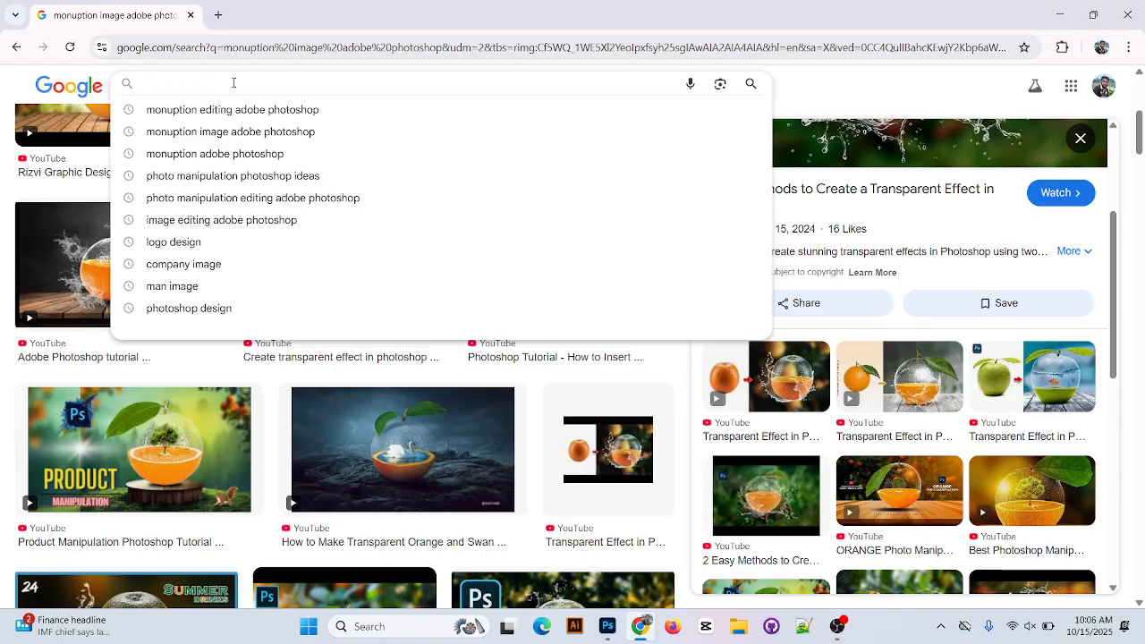
type("GRE")
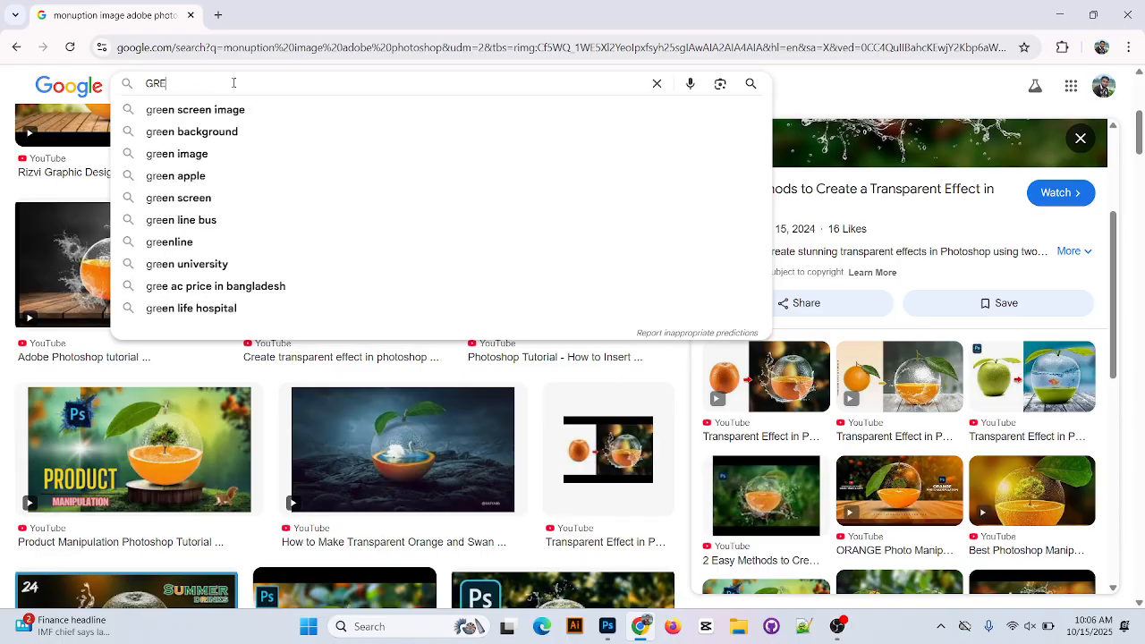
type("EN C")
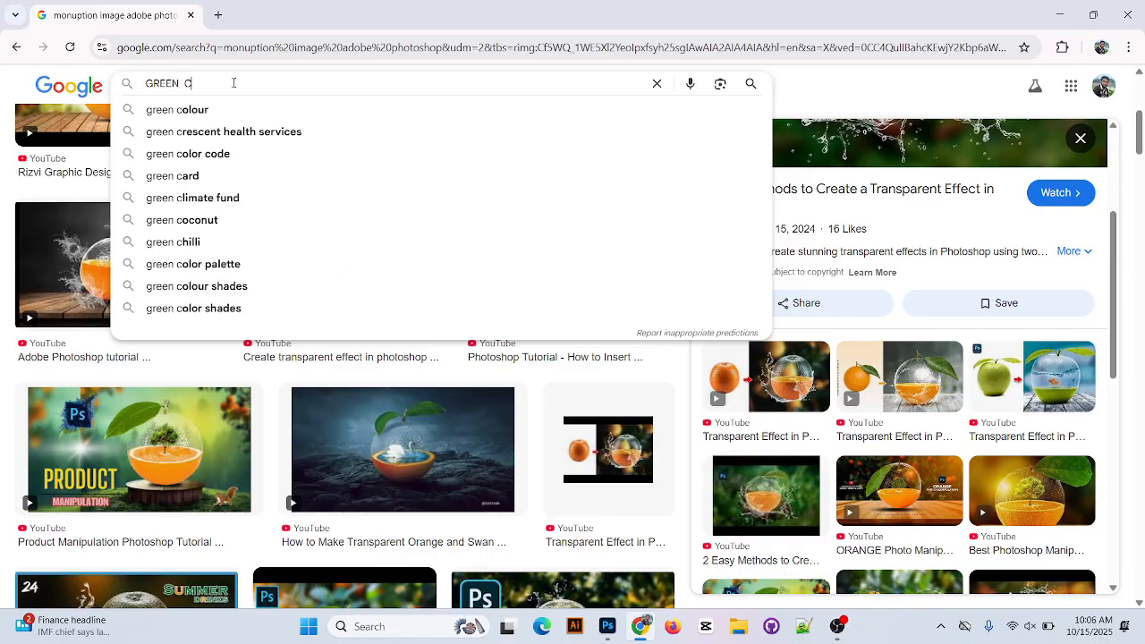
left_click(238, 111)
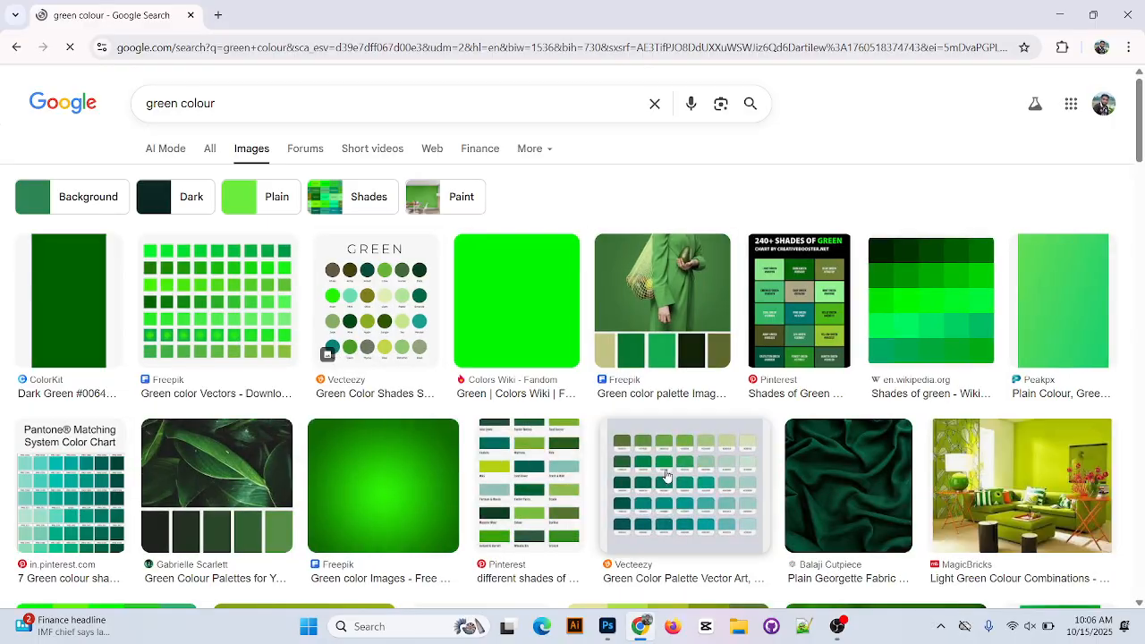
Browse the green colour image results, open the Shades of Green chart from Pinterest and examine the related palettes.
scroll(666, 477, "down", 3)
scroll(438, 340, "down", 2)
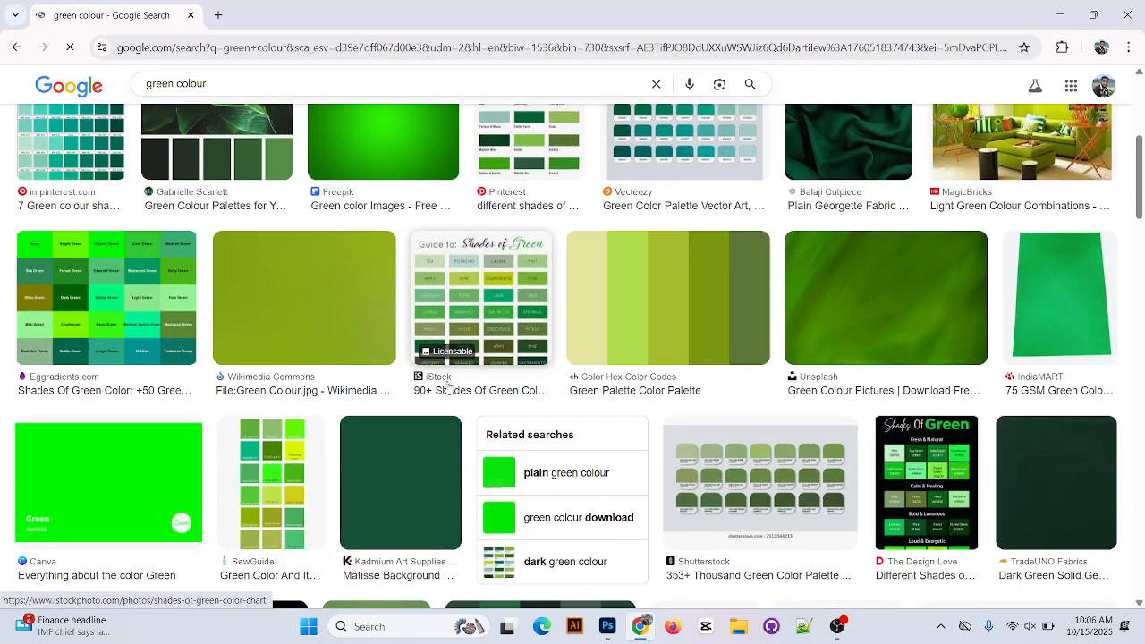
scroll(542, 483, "down", 2)
scroll(542, 483, "up", 6)
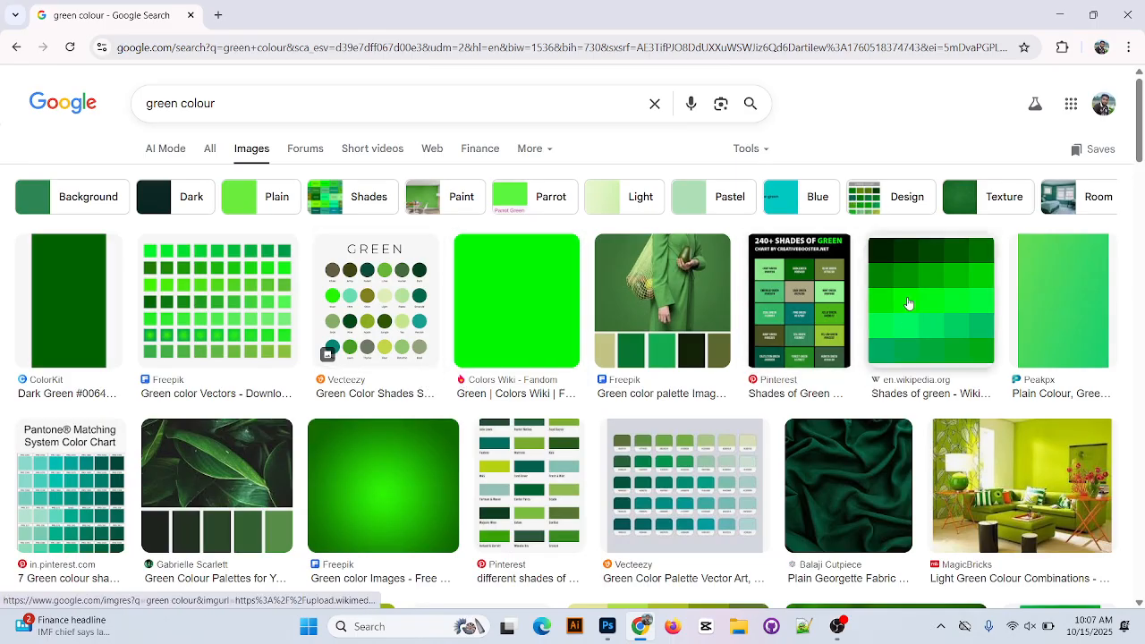
left_click(779, 319)
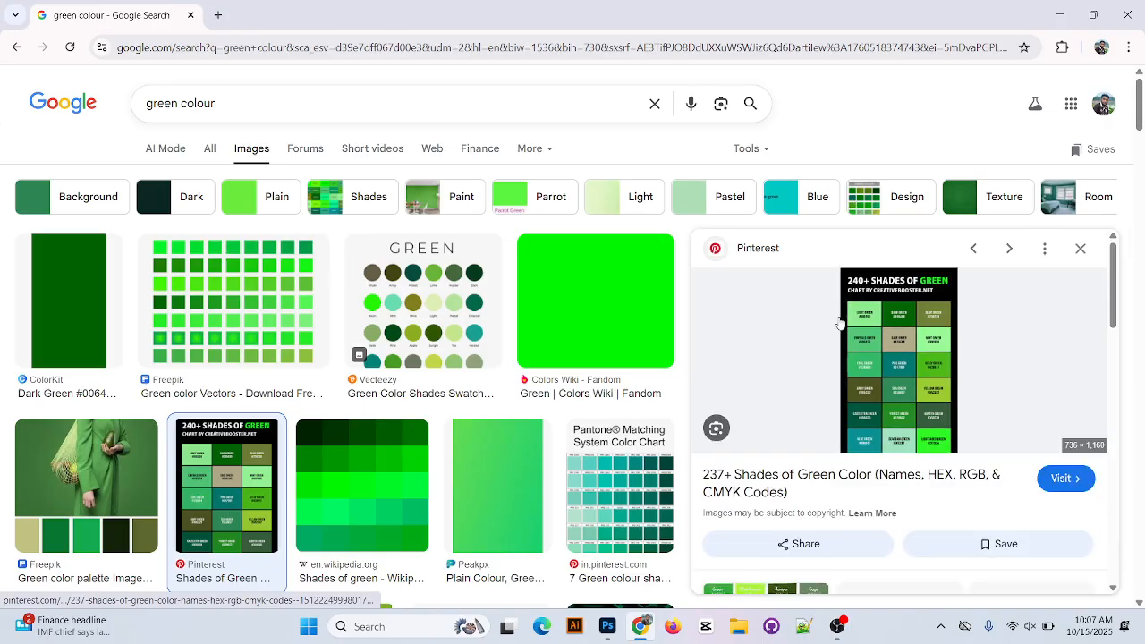
scroll(944, 349, "down", 5)
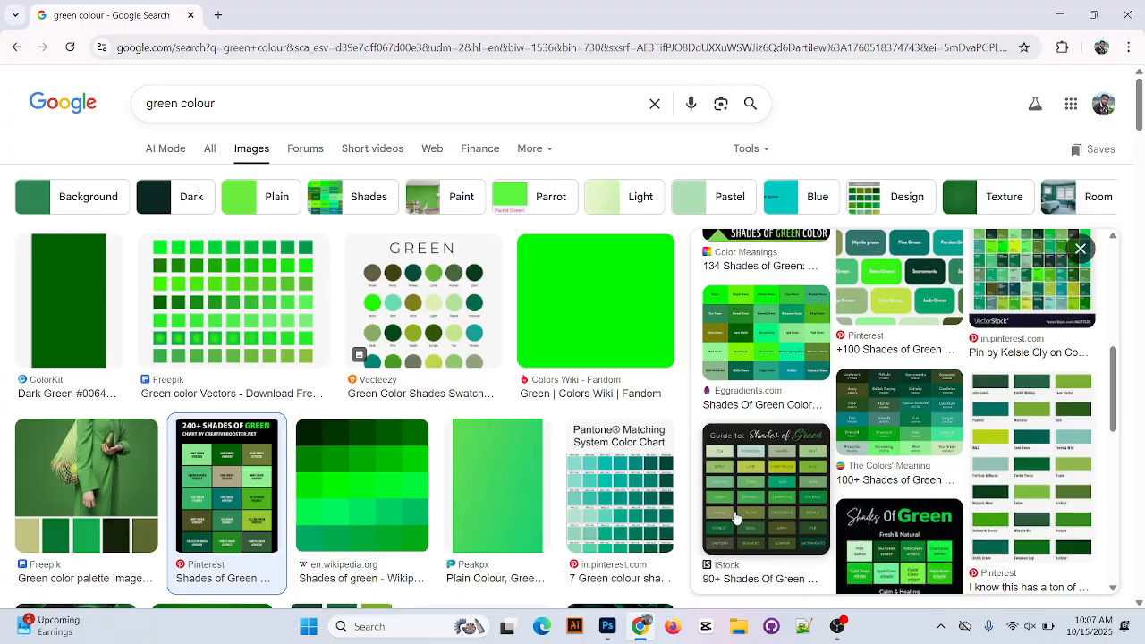
scroll(742, 501, "down", 3)
scroll(644, 454, "down", 3)
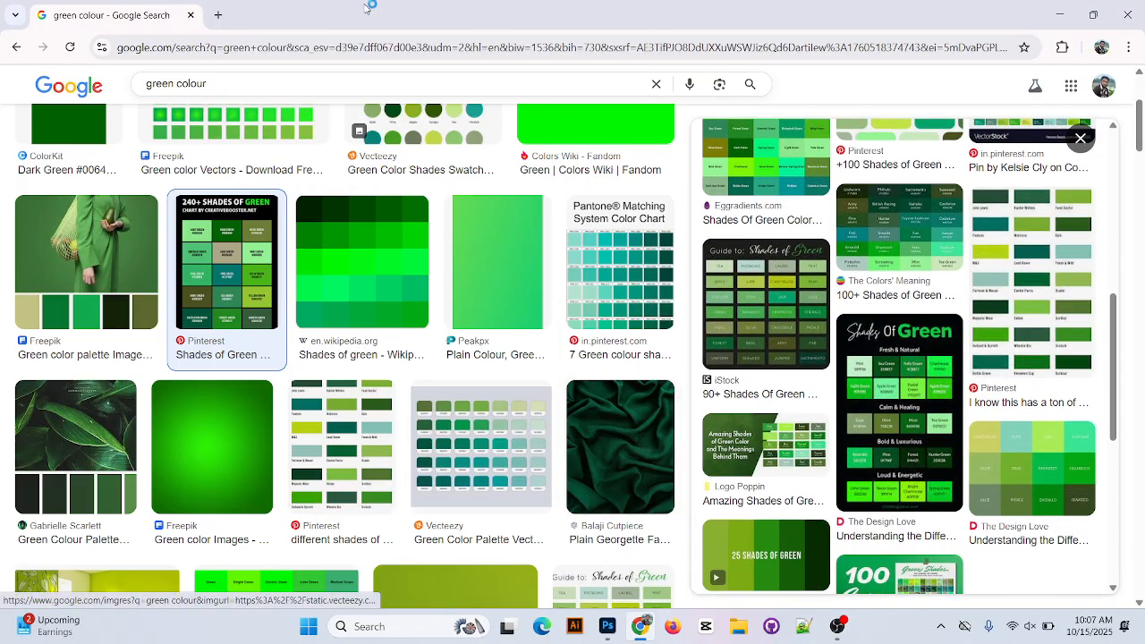
Switch back to Photoshop and try the hex codes 1DBFFD and 1DBBFD for the foreground color.
left_click(607, 626)
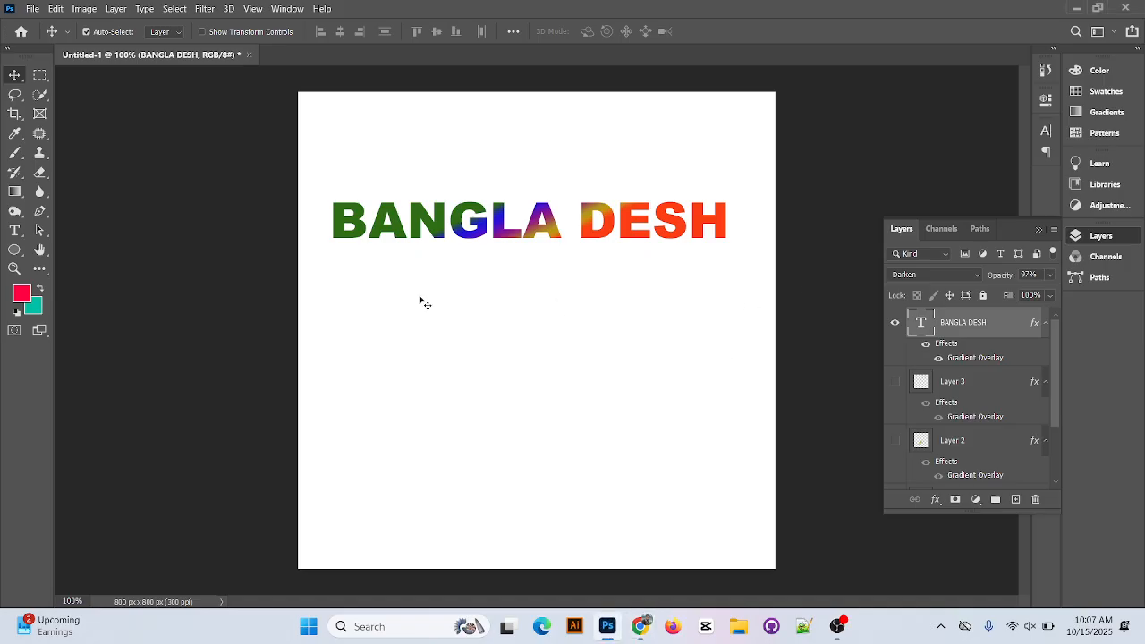
left_click(21, 294)
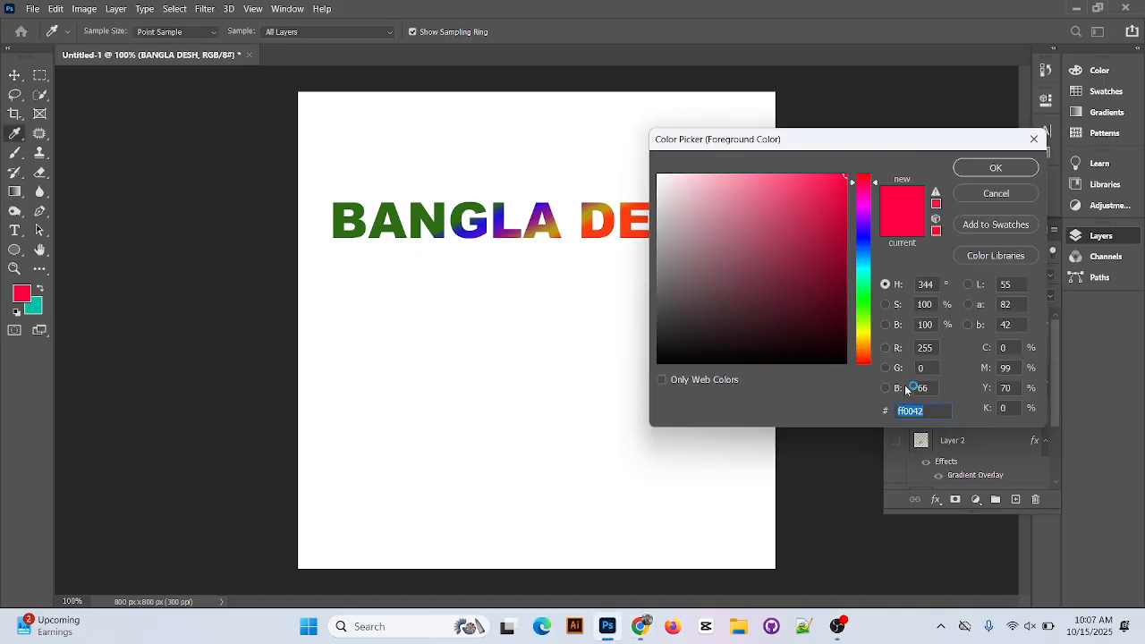
type("1")
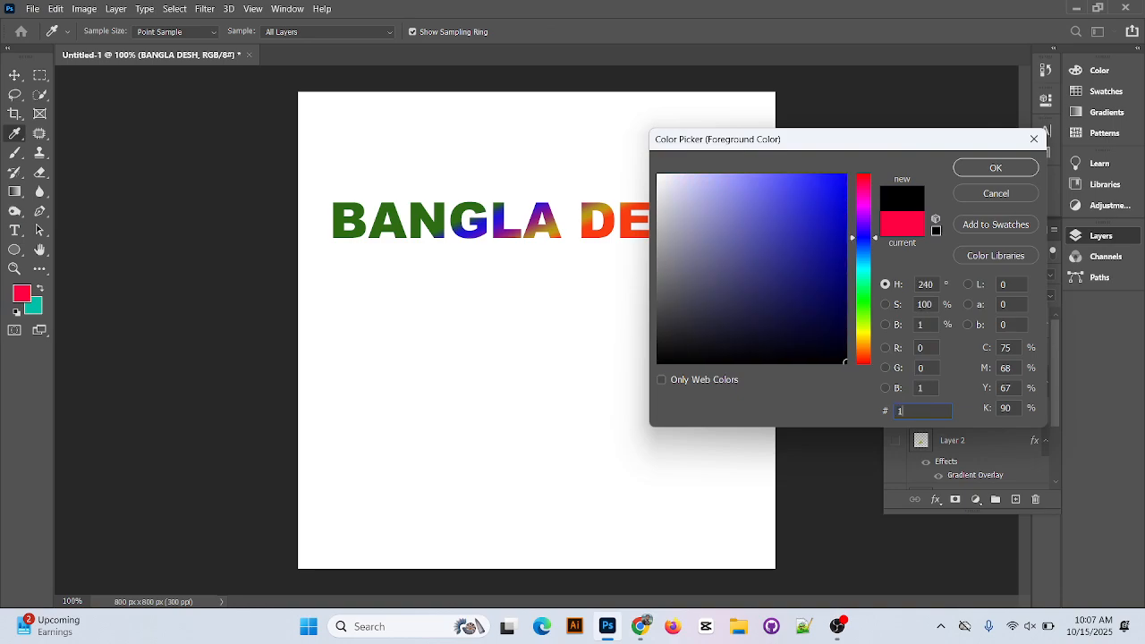
type("DB")
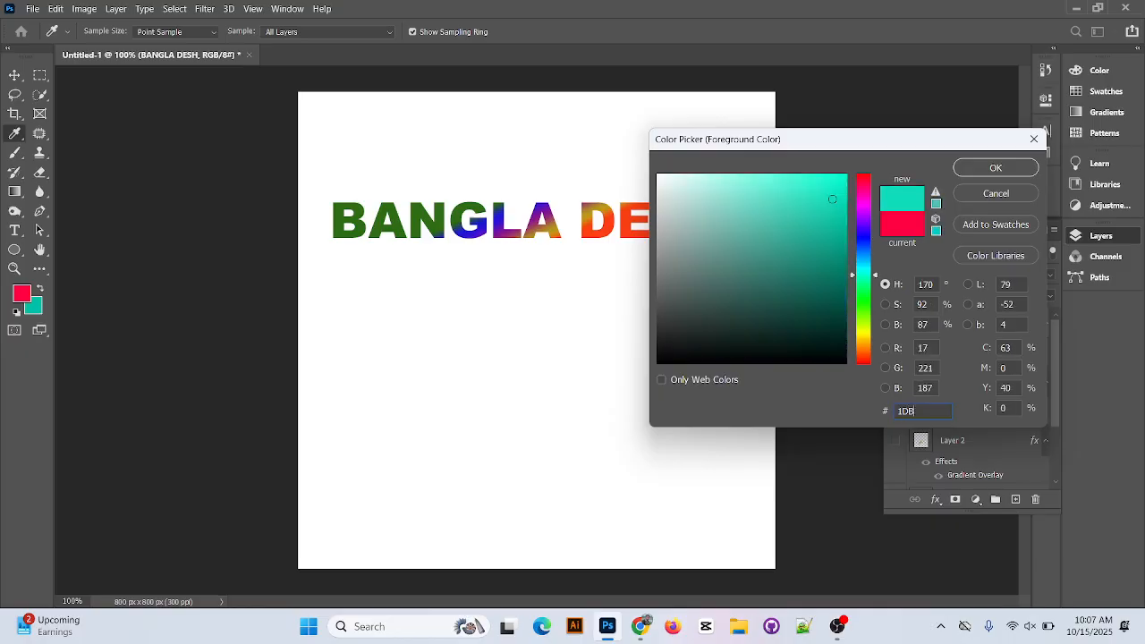
type("FFD")
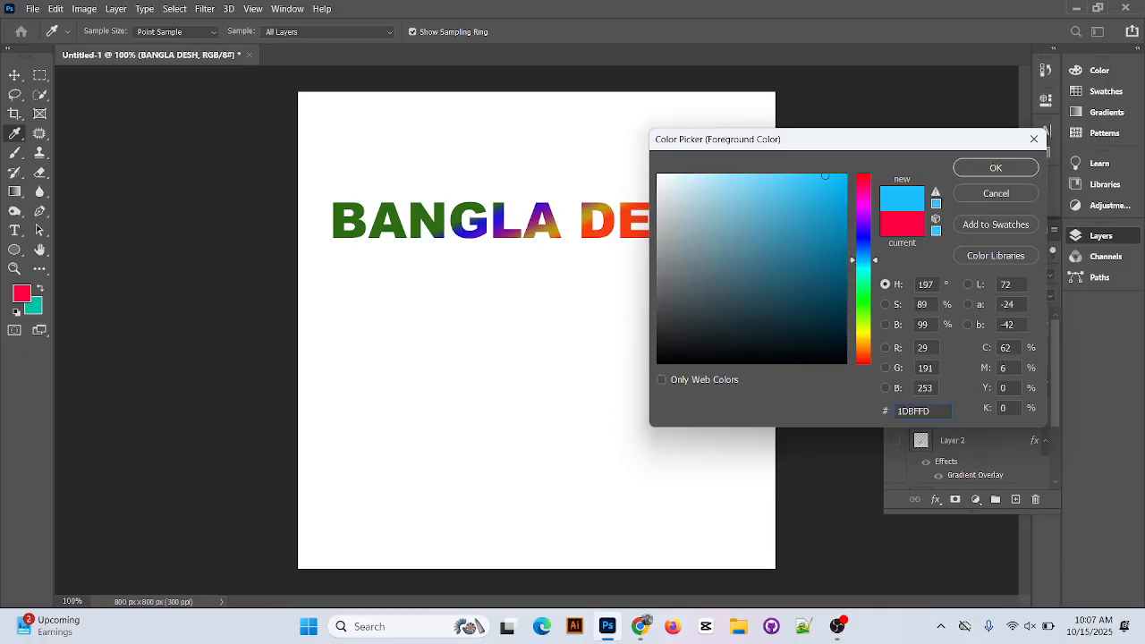
key("BackSpace")
key("BackSpace")
key("BackSpace")
type("B")
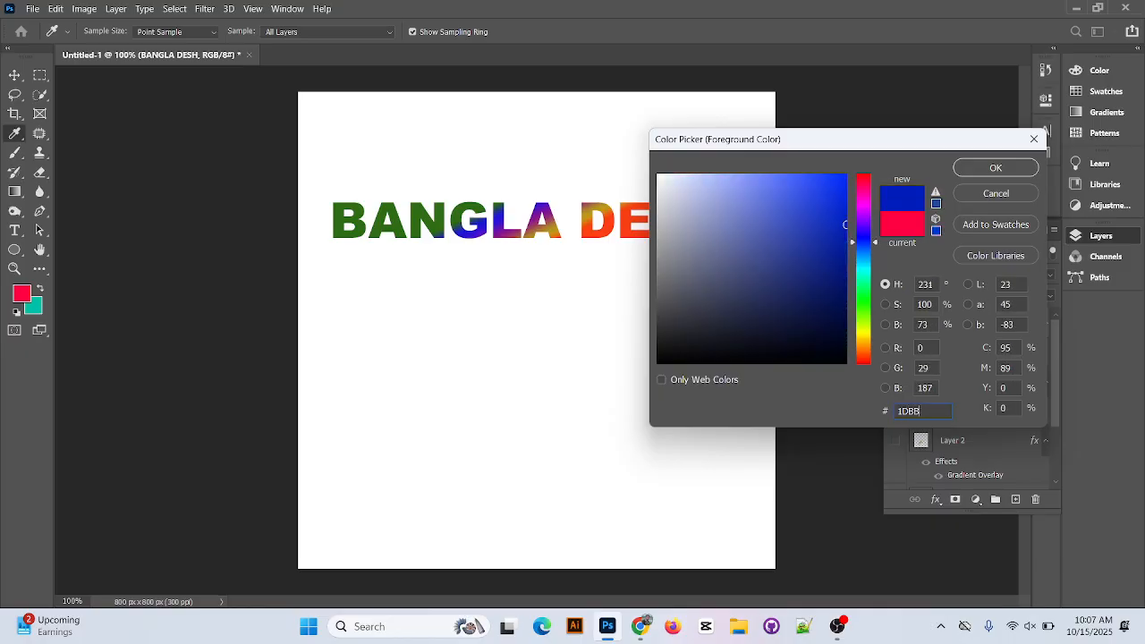
type("FD")
Try black 000000 and white FFFFFF as hex codes for the foreground color.
key("BackSpace")
key("BackSpace")
key("BackSpace")
key("BackSpace")
key("BackSpace")
key("BackSpace")
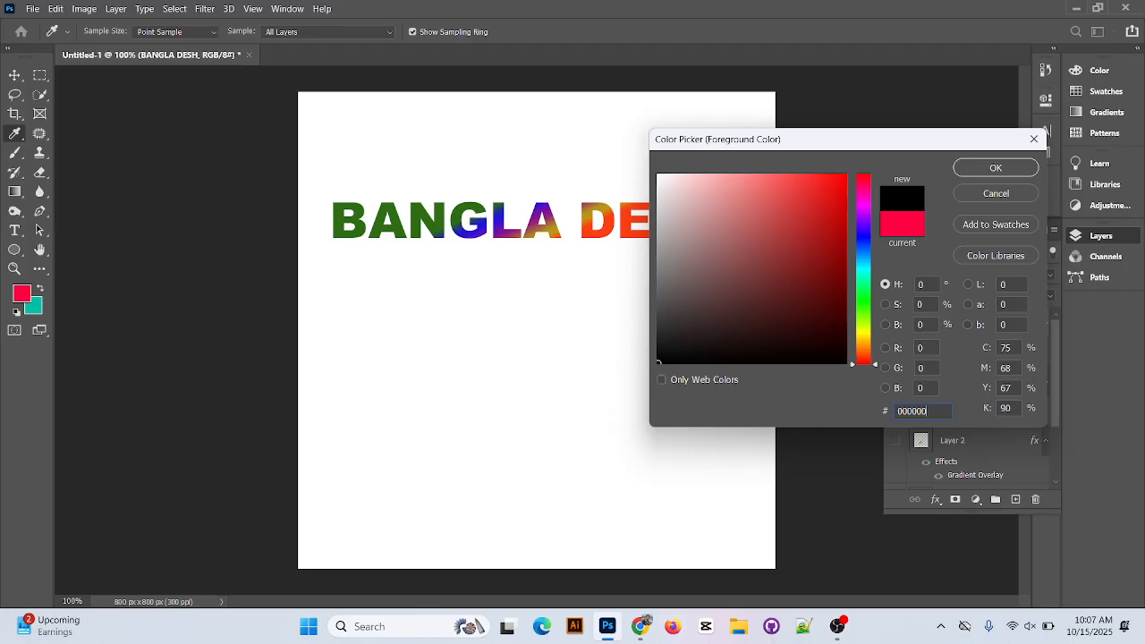
type("00")
key("BackSpace")
key("BackSpace")
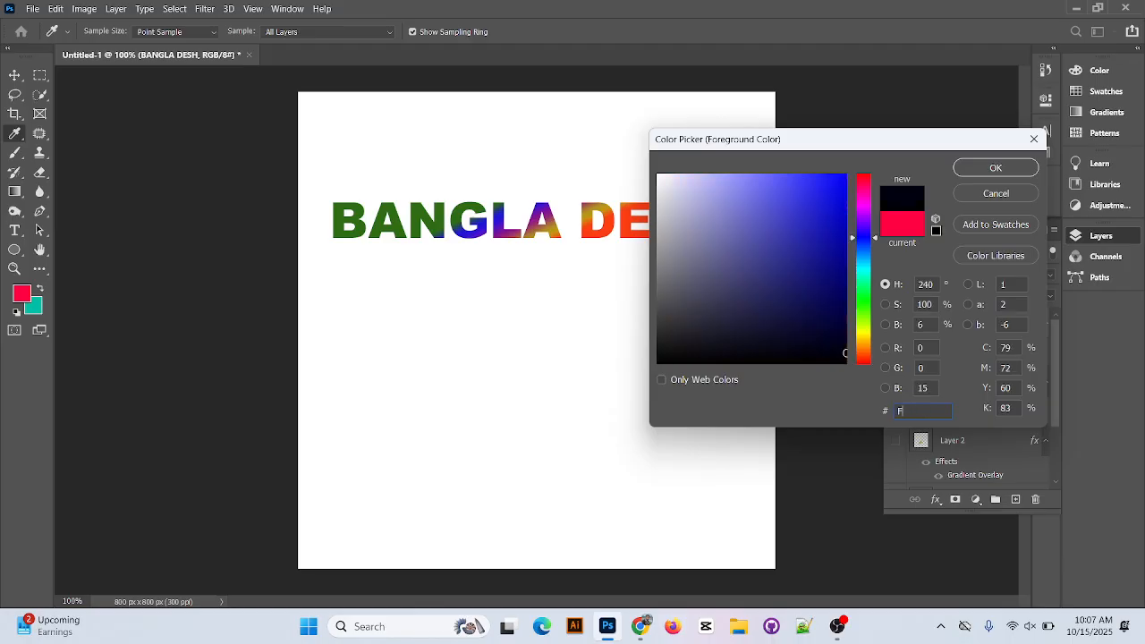
type("FFFFEFEF")
key("BackSpace")
key("BackSpace")
key("BackSpace")
key("BackSpace")
key("BackSpace")
key("BackSpace")
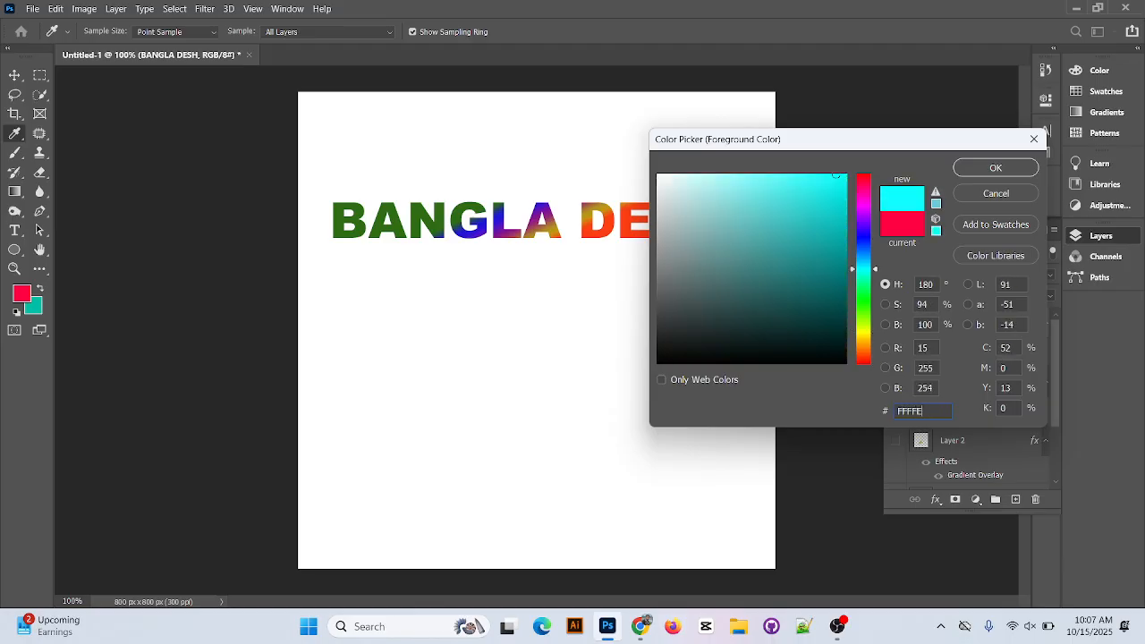
type("FFFFF")
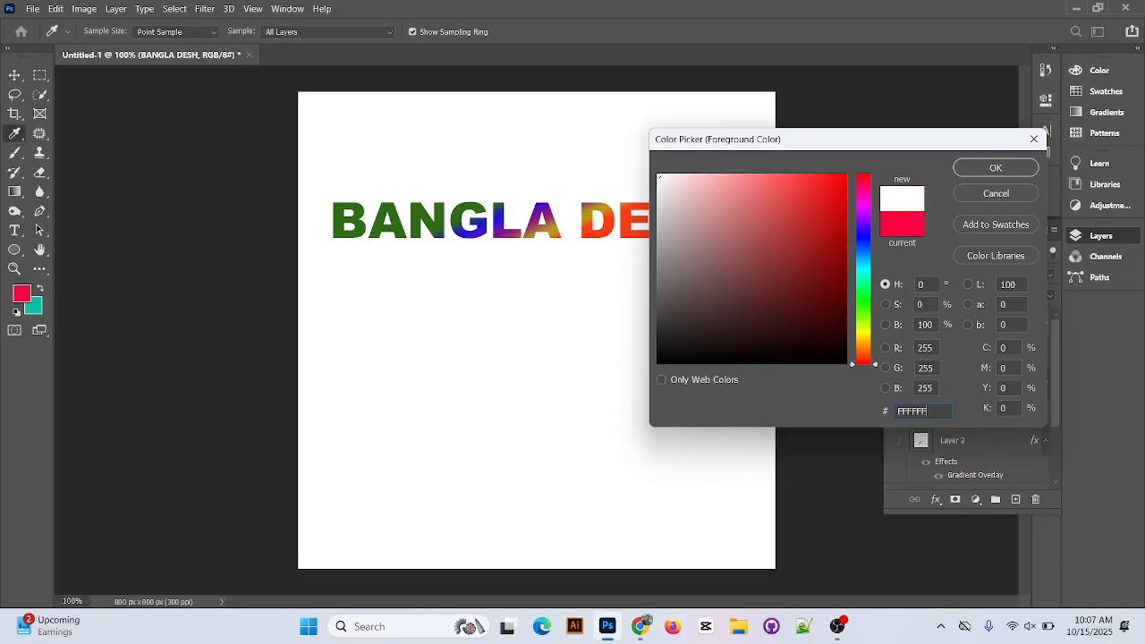
Try the hex code FFE for the foreground color, and close the Color Picker without applying it.
key("BackSpace")
key("BackSpace")
key("BackSpace")
key("BackSpace")
key("BackSpace")
key("BackSpace")
type("FFE")
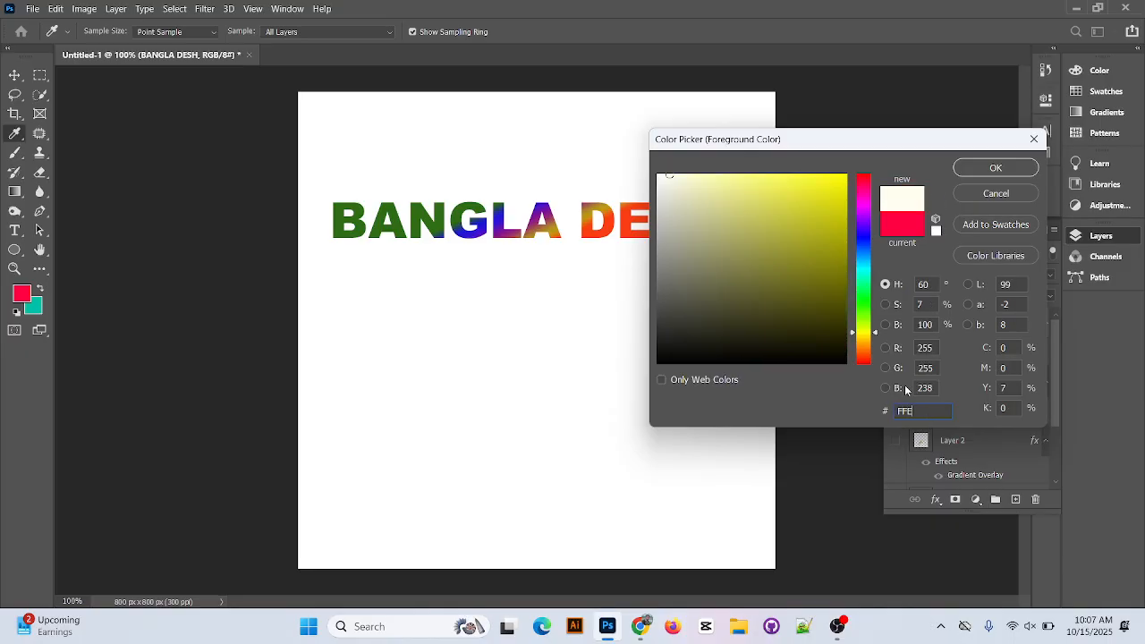
key("BackSpace")
key("BackSpace")
key("BackSpace")
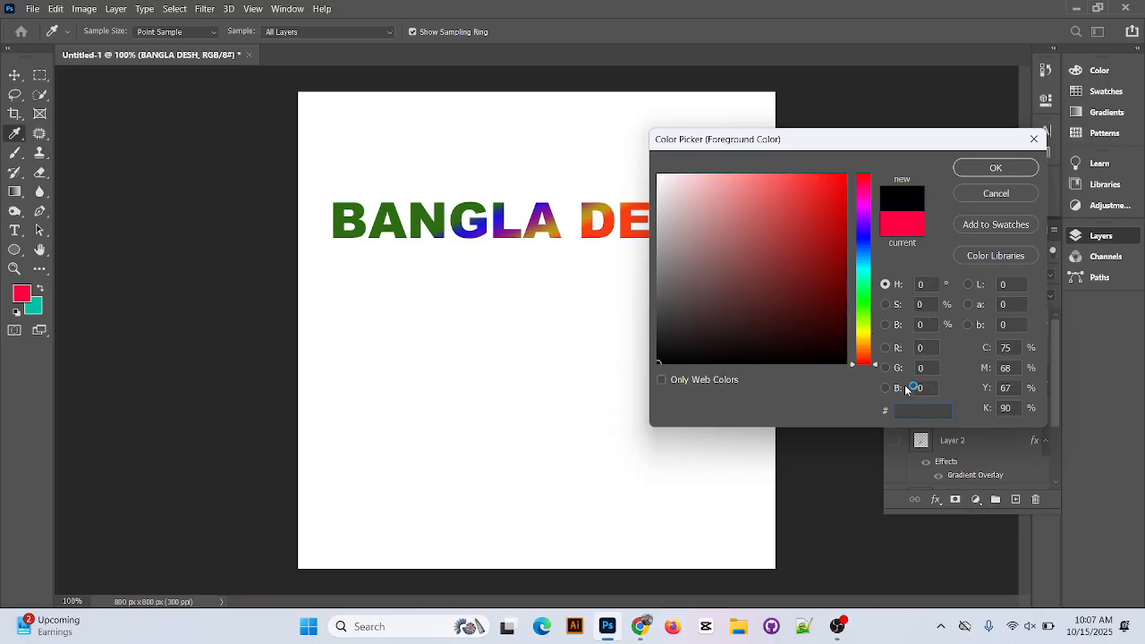
left_click(1020, 191)
key("v")
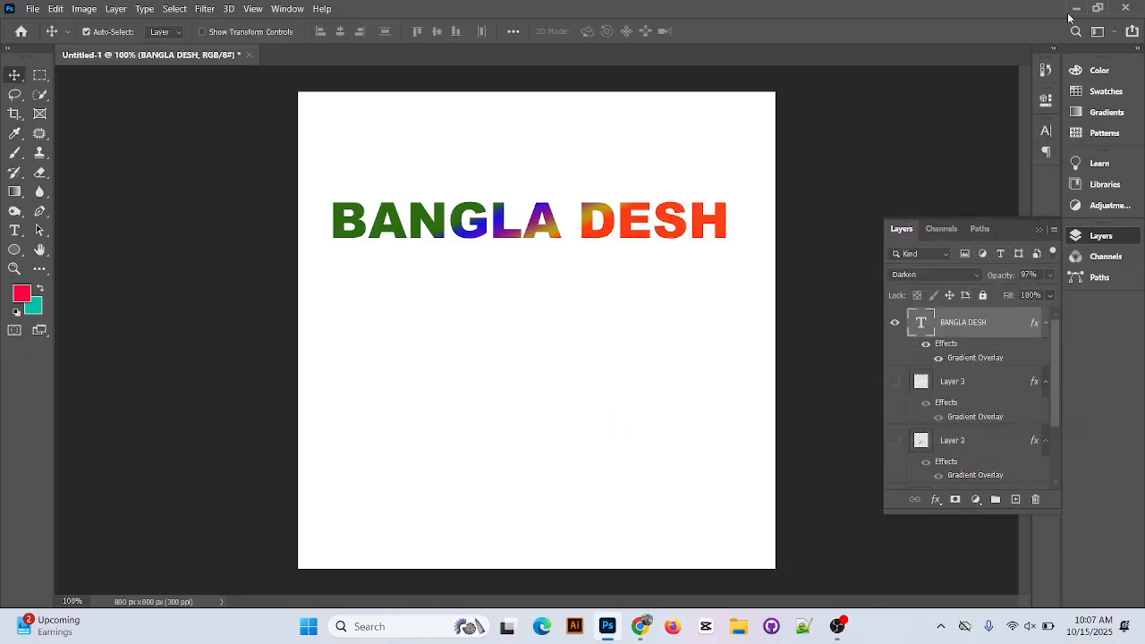
Switch to Chrome and look through the green colour image results for palettes and shades with color codes.
left_click(1074, 6)
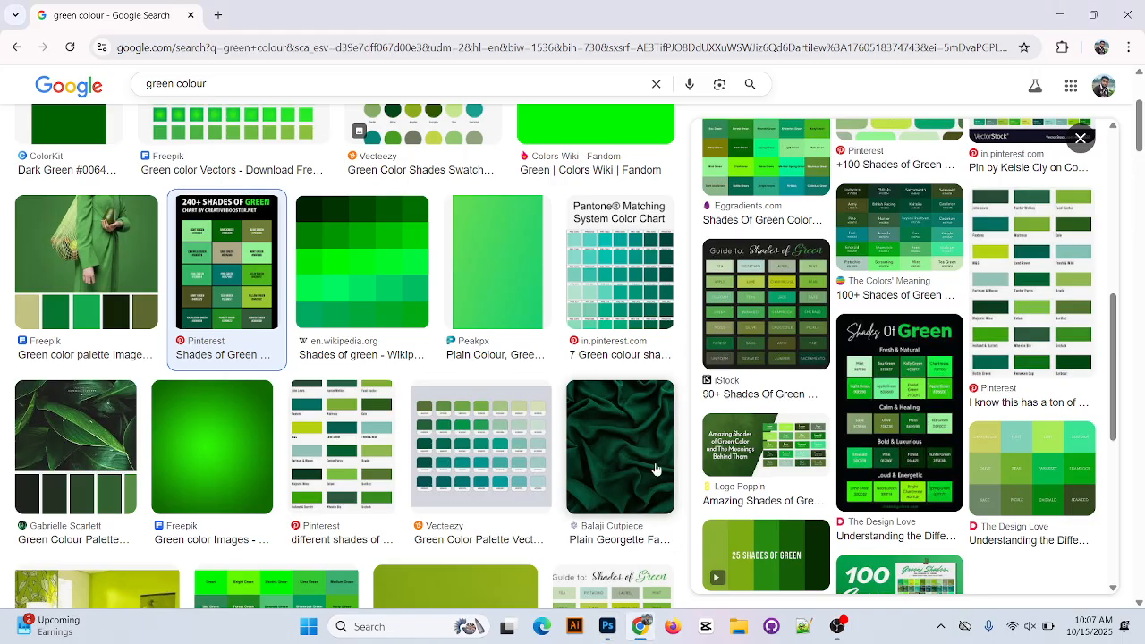
scroll(644, 474, "down", 8)
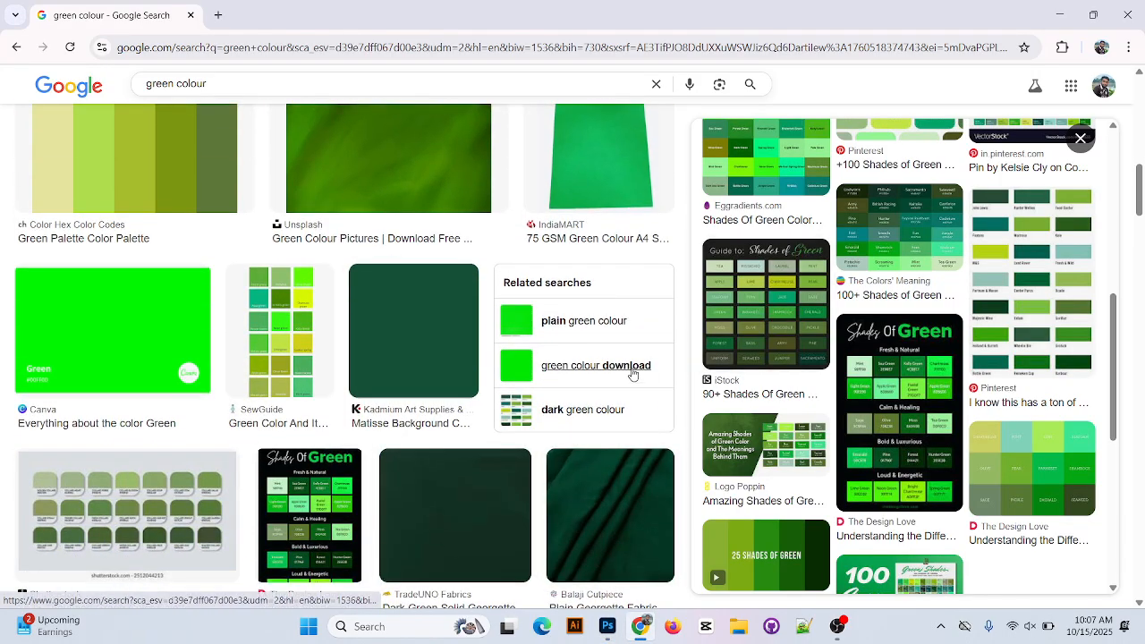
scroll(614, 388, "down", 2)
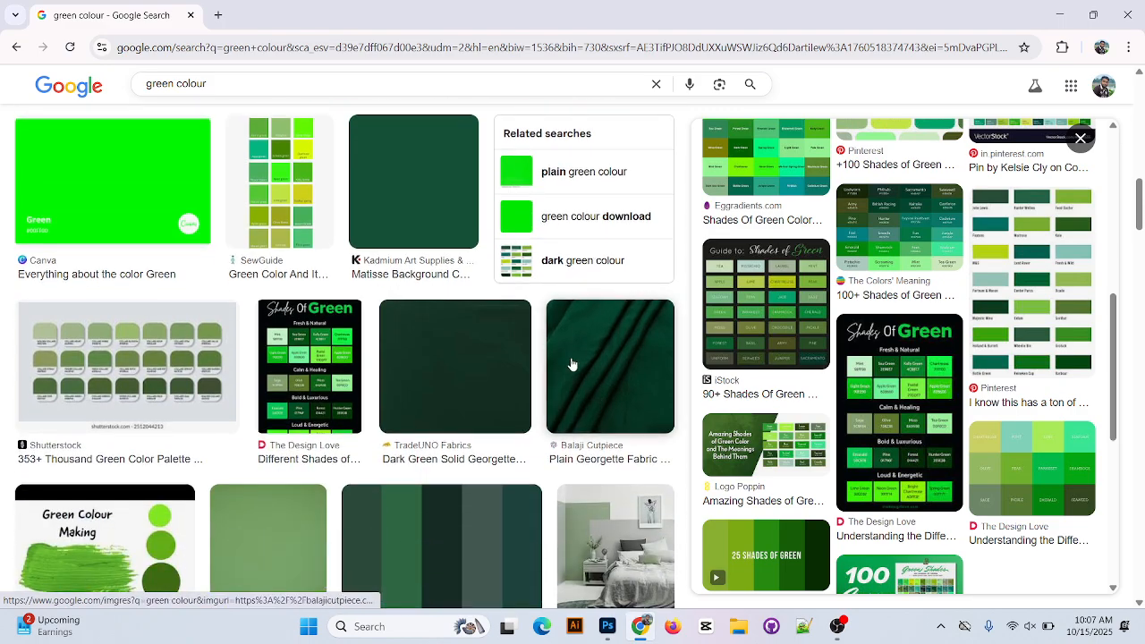
scroll(572, 365, "down", 3)
scroll(537, 483, "down", 7)
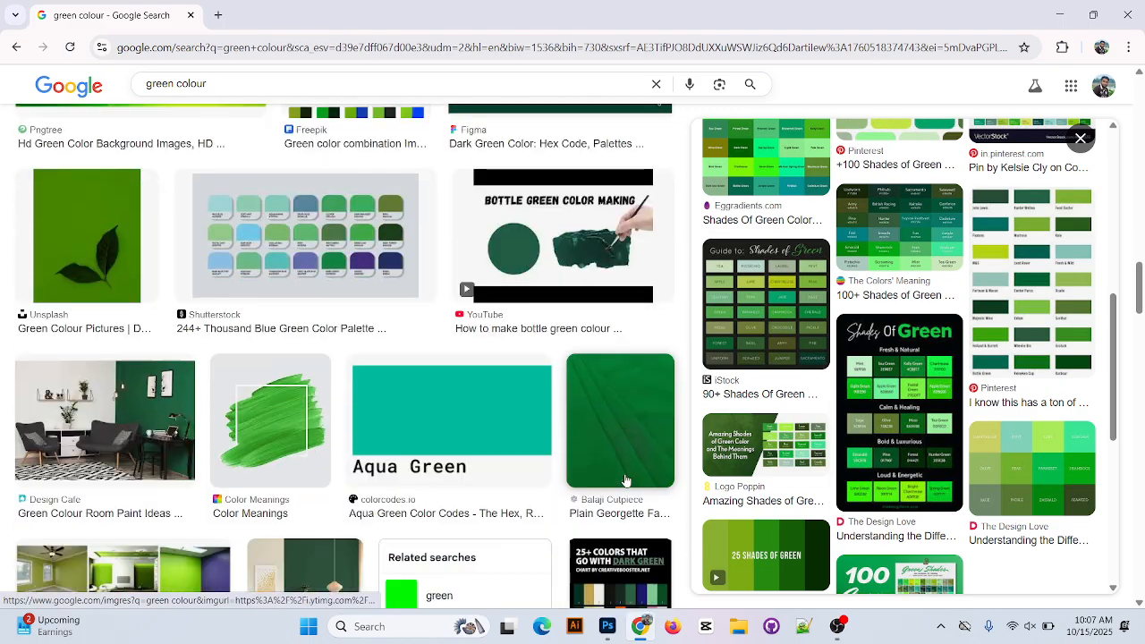
scroll(501, 396, "down", 1)
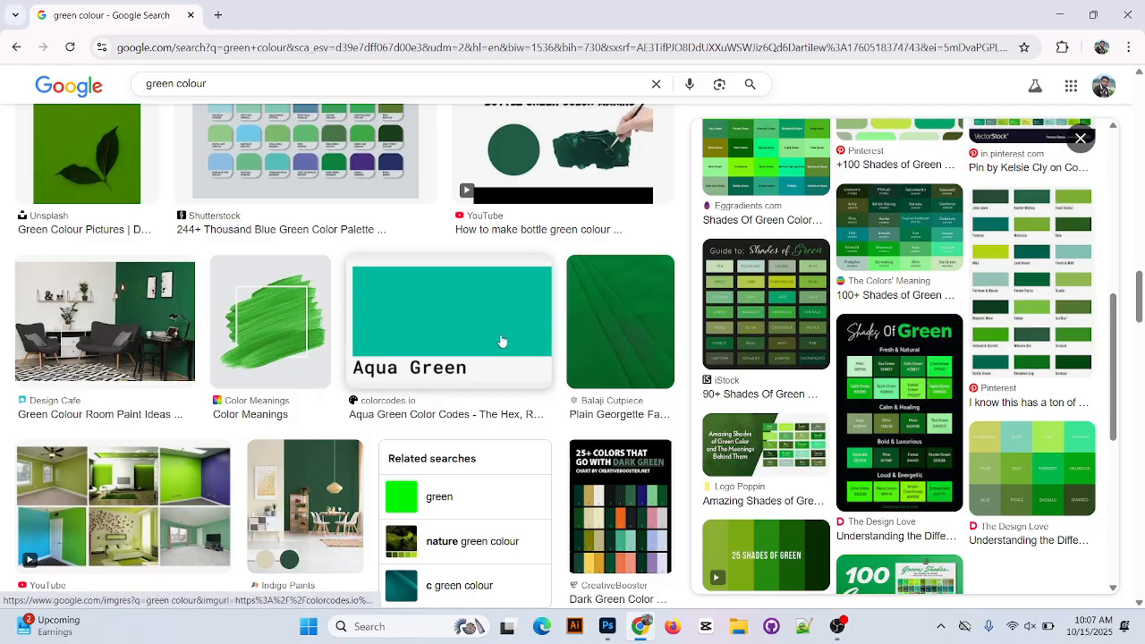
scroll(502, 343, "down", 3)
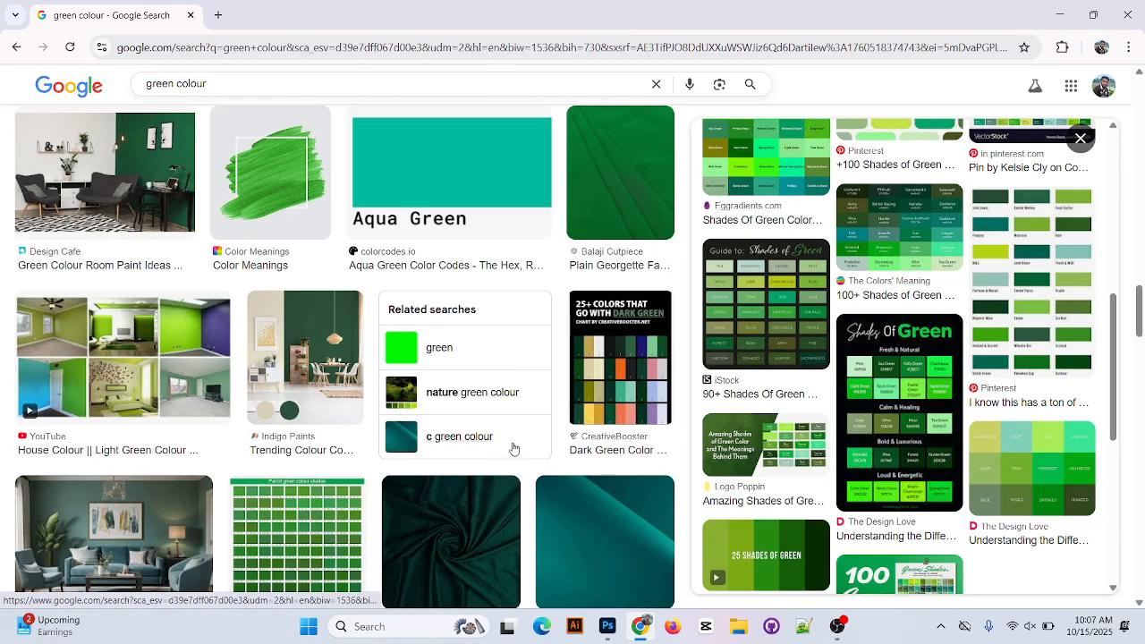
scroll(514, 447, "down", 3)
scroll(521, 453, "down", 4)
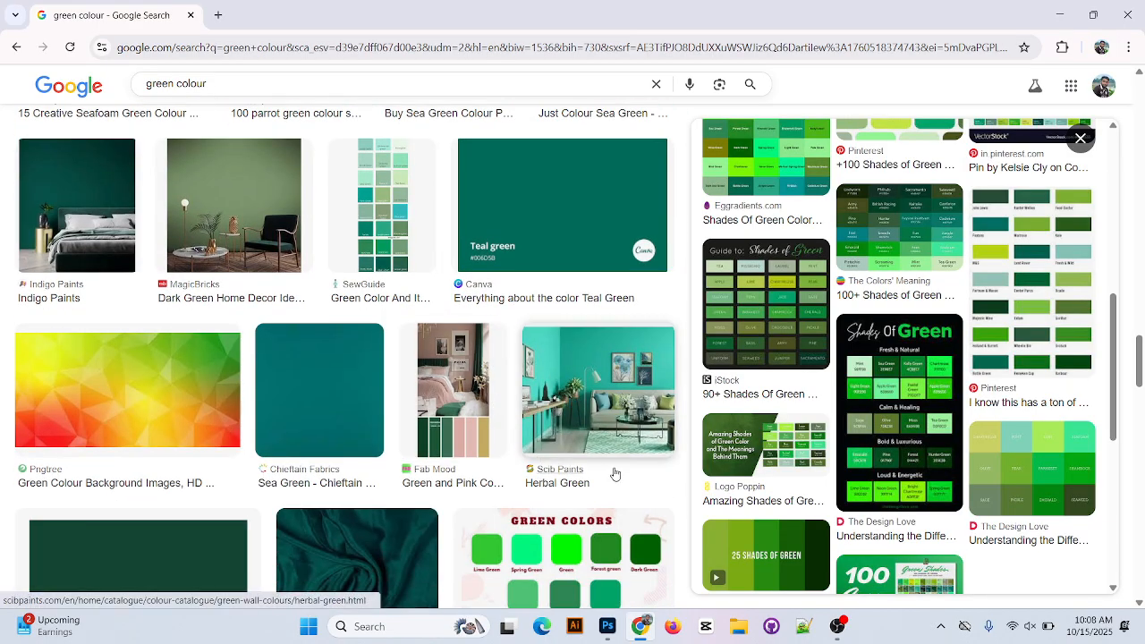
scroll(613, 472, "down", 1)
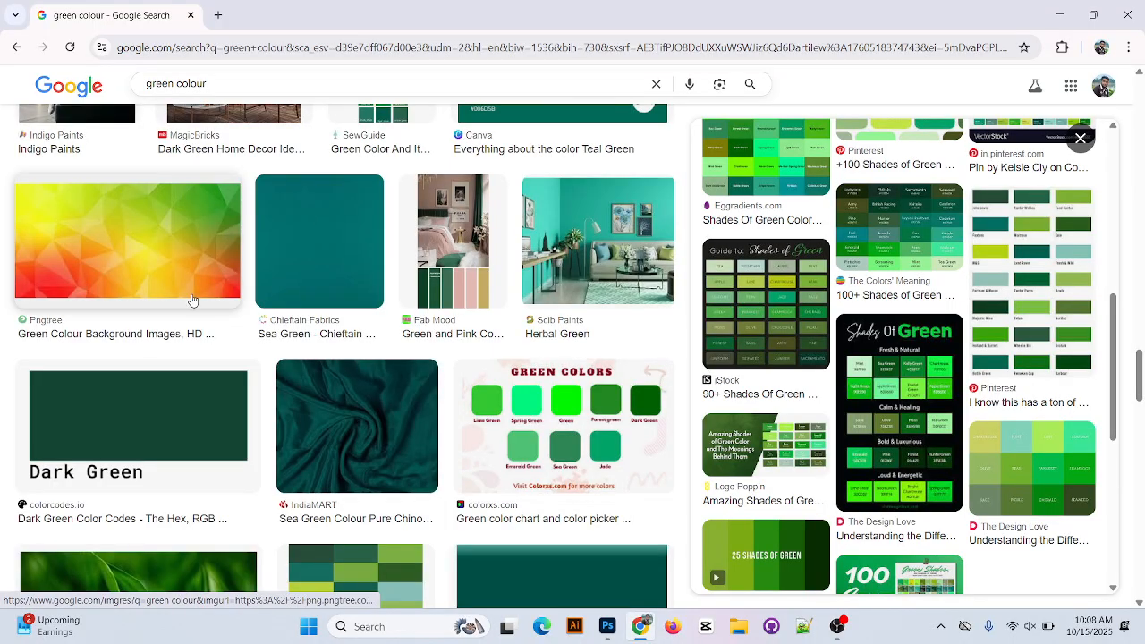
scroll(429, 417, "down", 8)
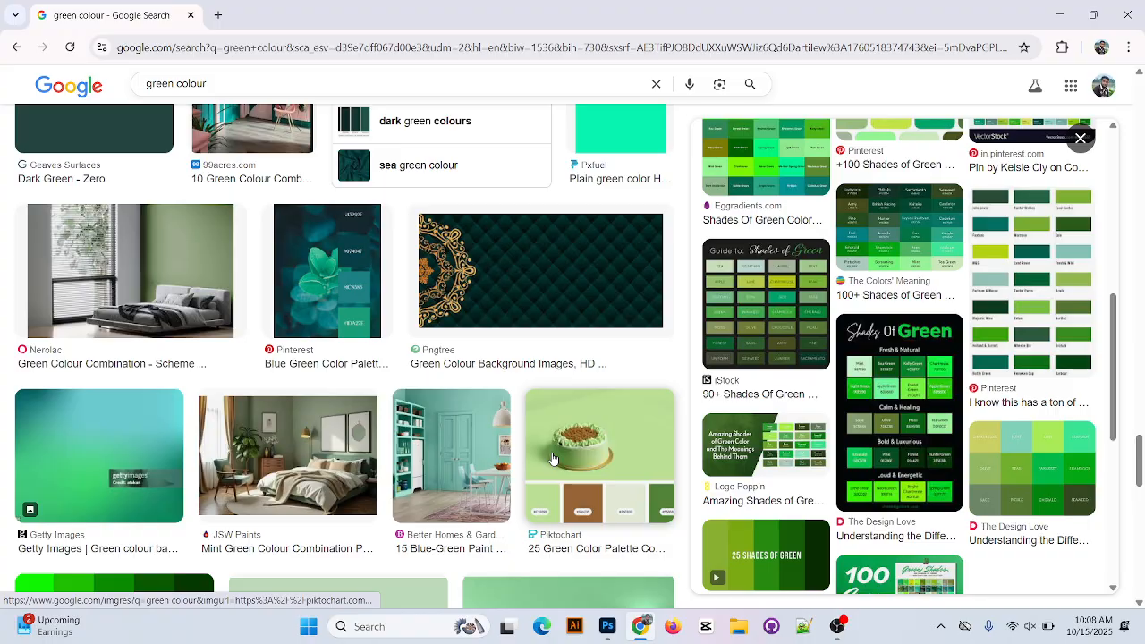
scroll(552, 458, "down", 8)
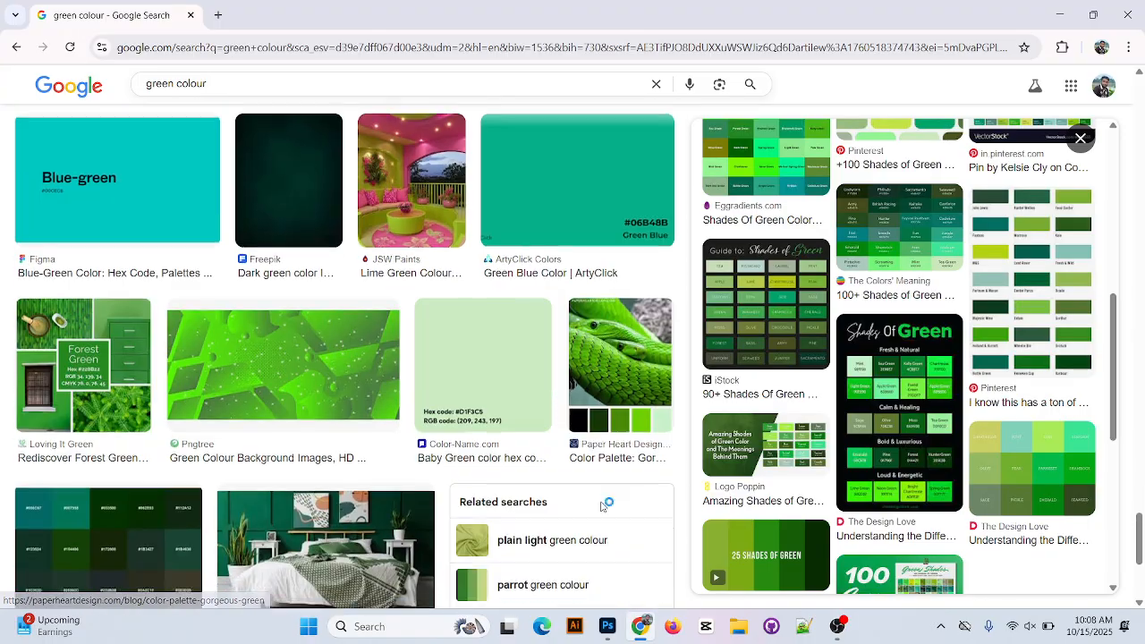
scroll(537, 483, "down", 8)
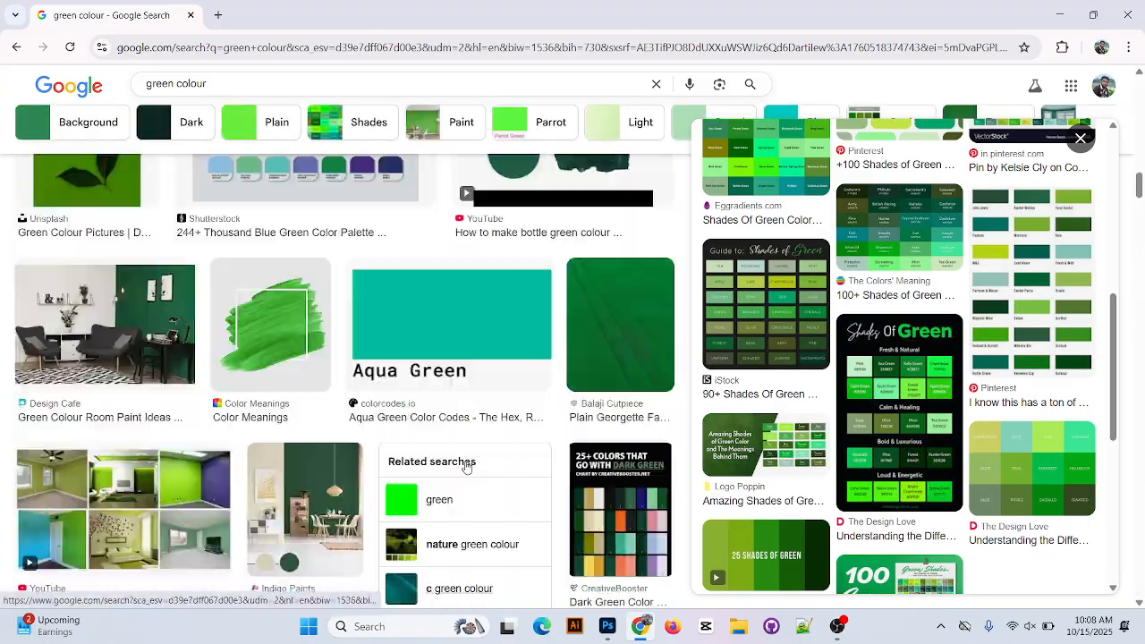
scroll(465, 467, "up", 15)
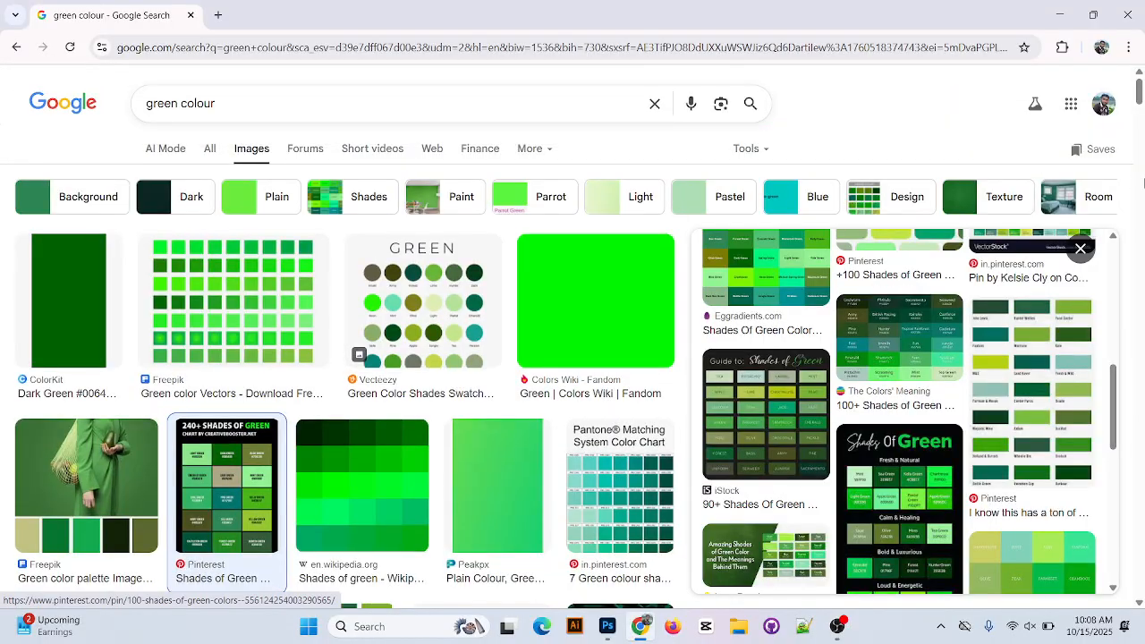
Look over the Background variation of the green colour images and return to the original green colour results.
left_click(93, 209)
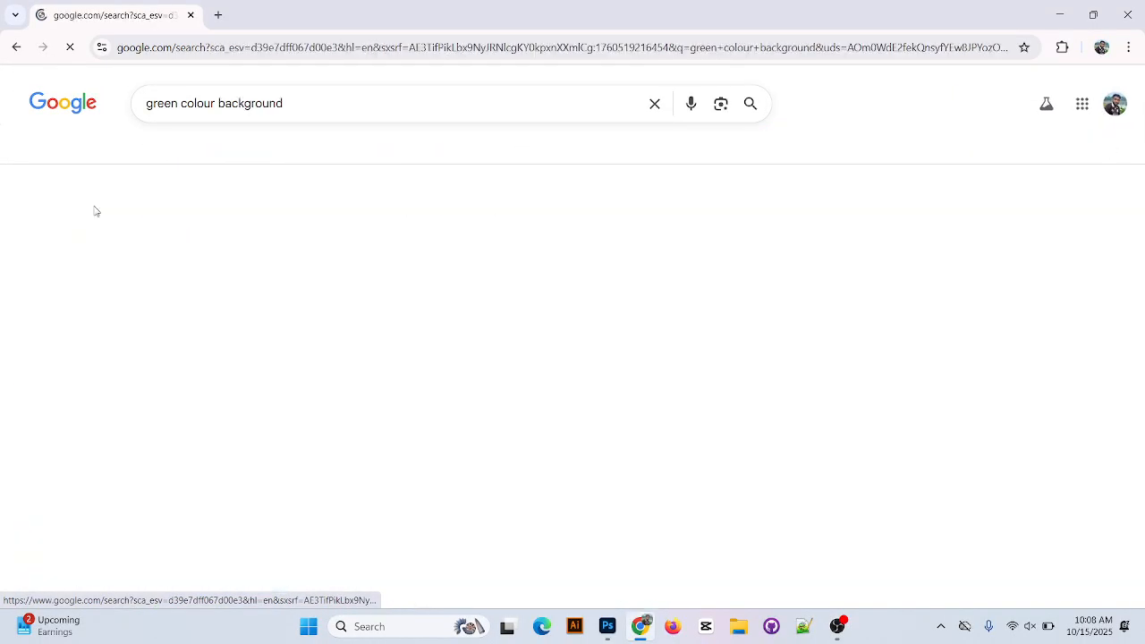
scroll(618, 474, "down", 3)
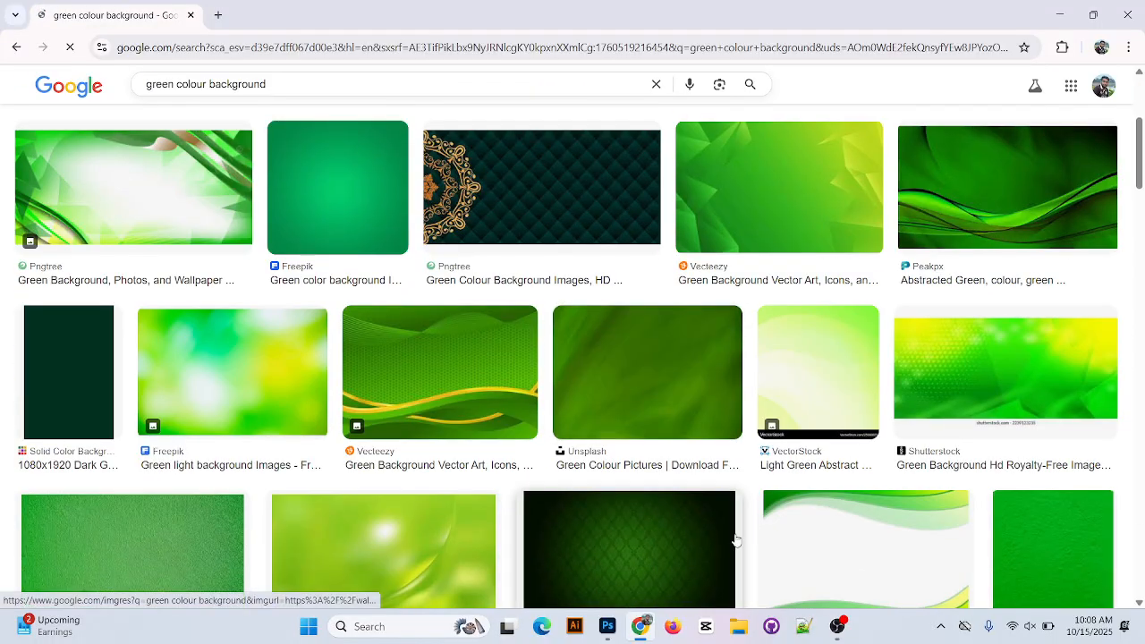
scroll(419, 426, "up", 3)
scroll(401, 432, "up", 1)
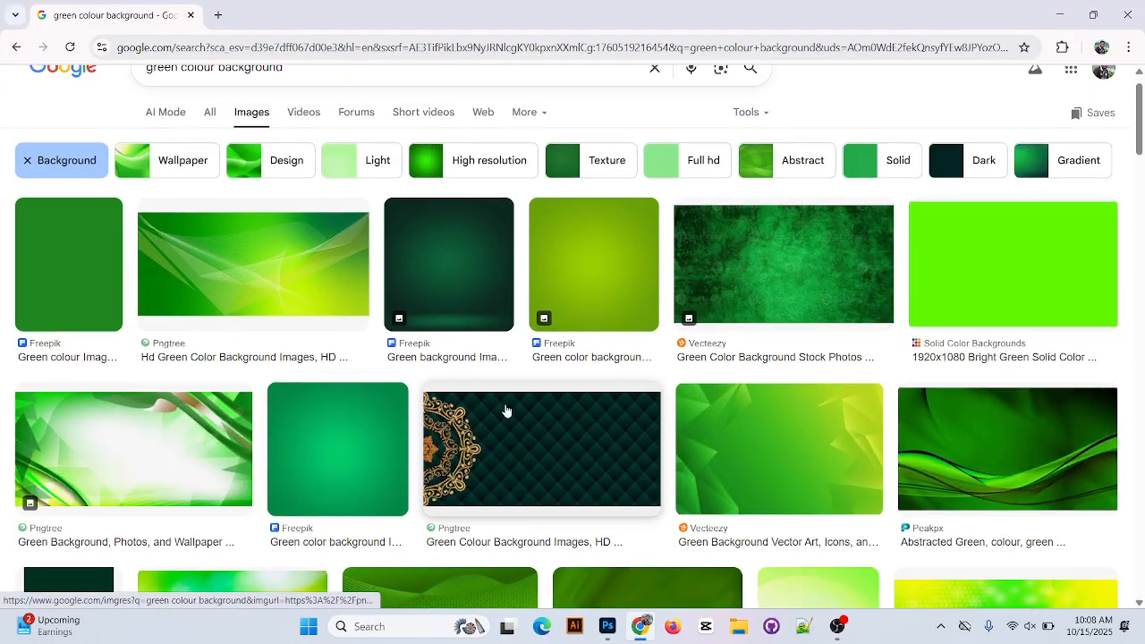
left_click(16, 47)
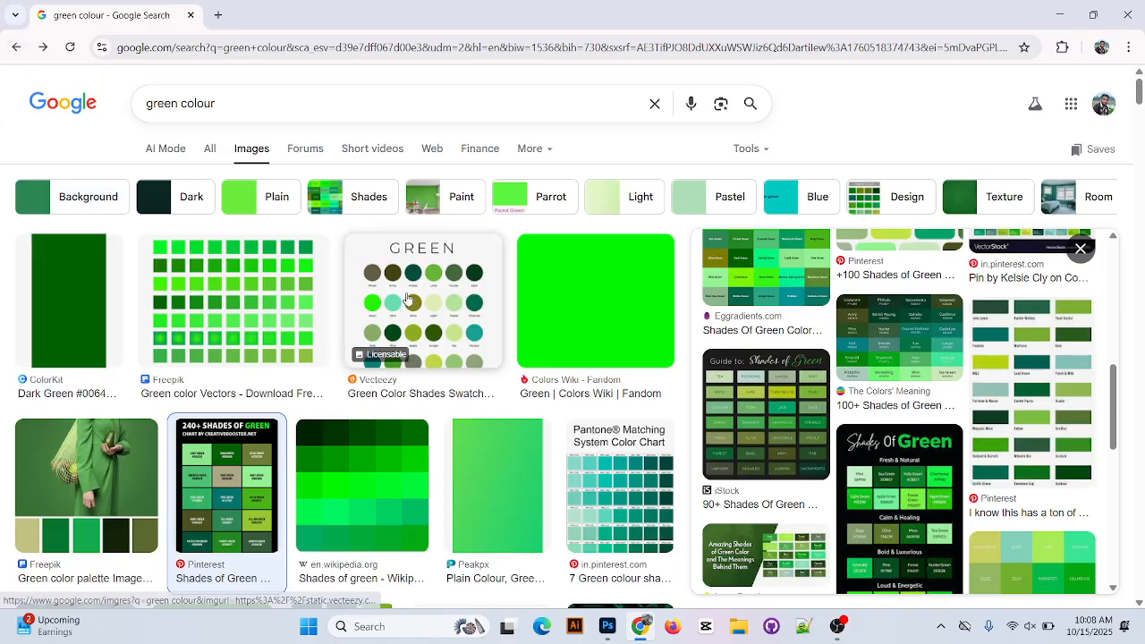
Narrow the image results to Blue, open the aqua blue green Color Palette from Color Hex Color Codes and copy its image.
left_click(787, 210)
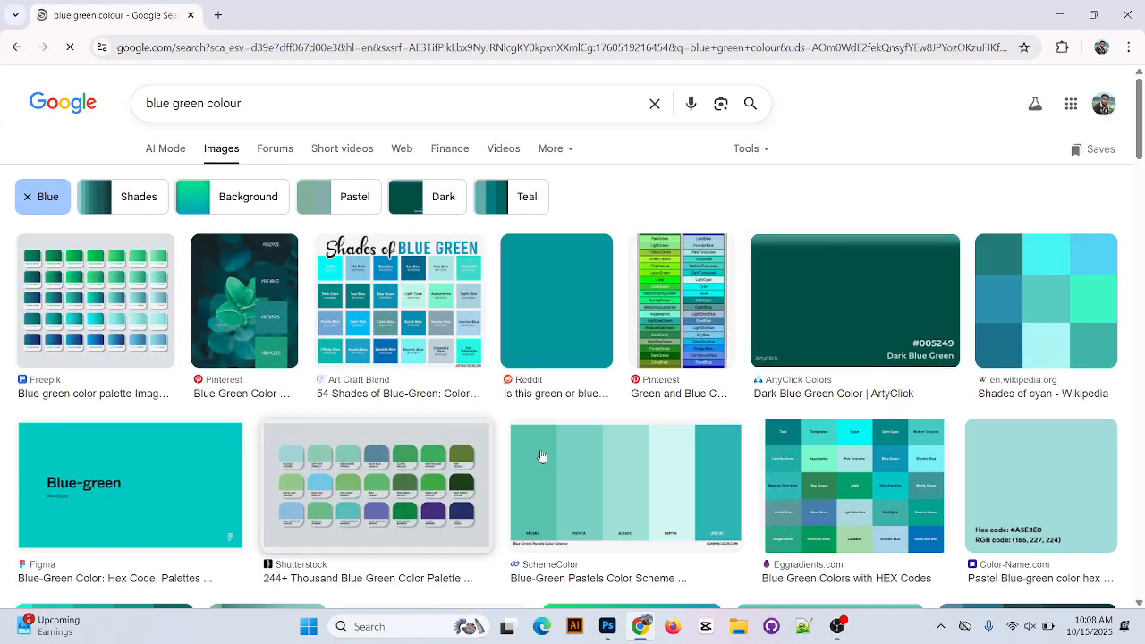
scroll(614, 481, "down", 4)
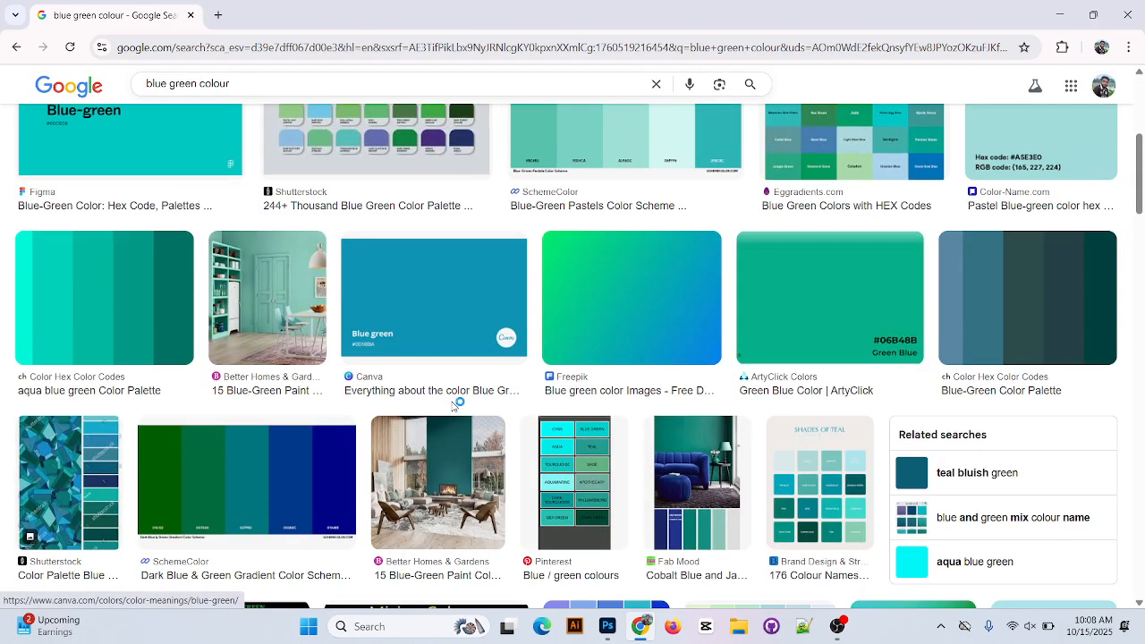
left_click(92, 317)
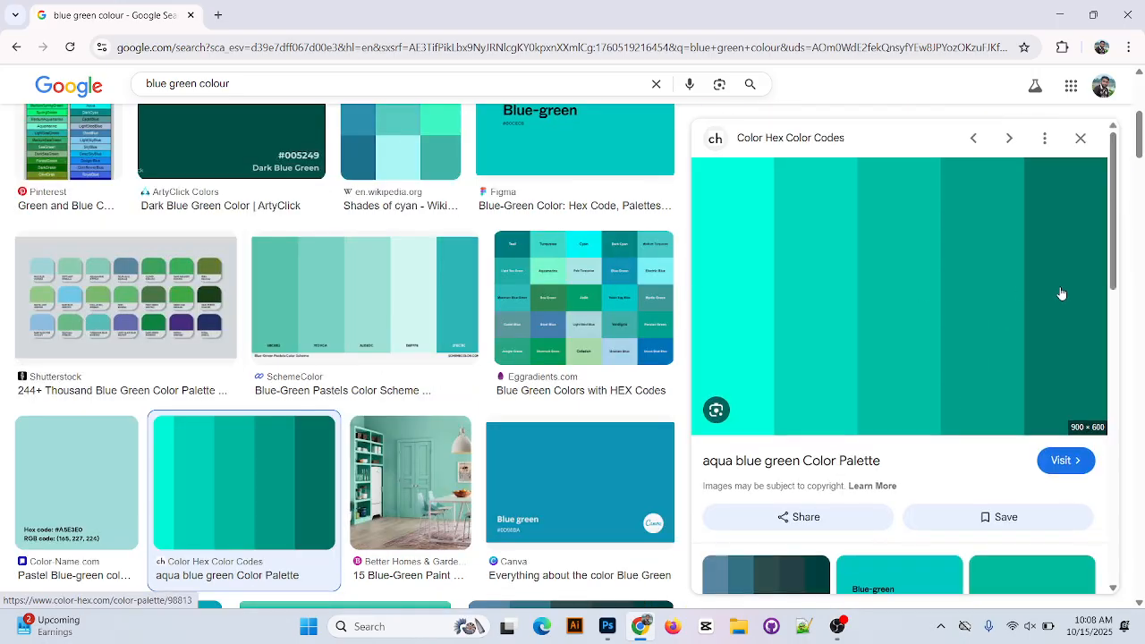
right_click(898, 280)
left_click(973, 502)
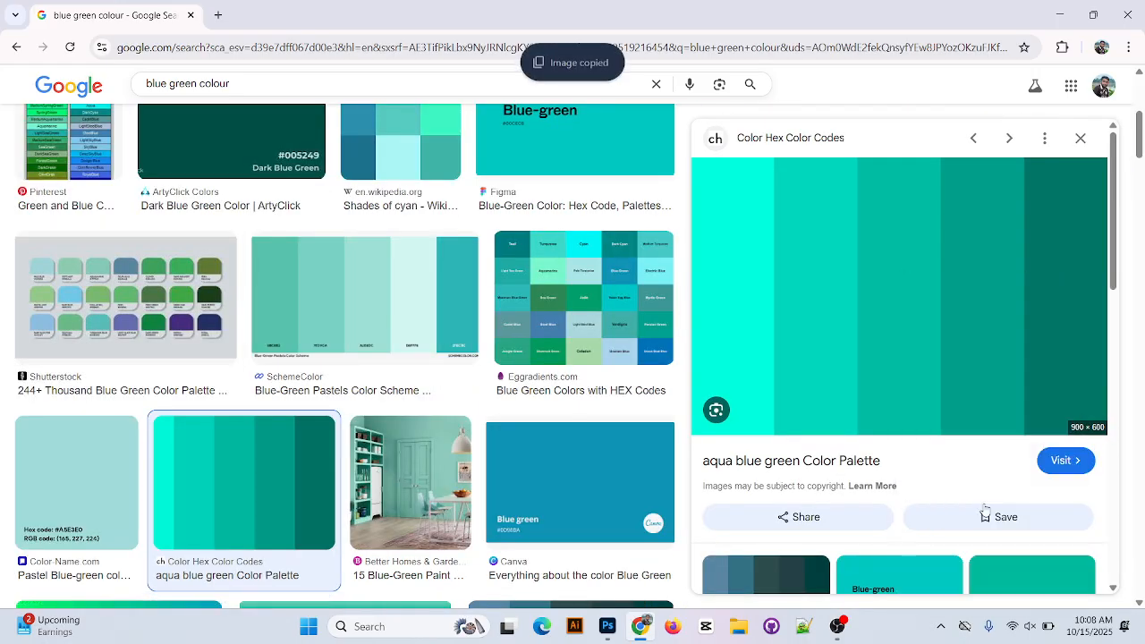
Switch to Photoshop and paste the copied aqua blue green palette into the Untitled-1 document.
left_click(1067, 7)
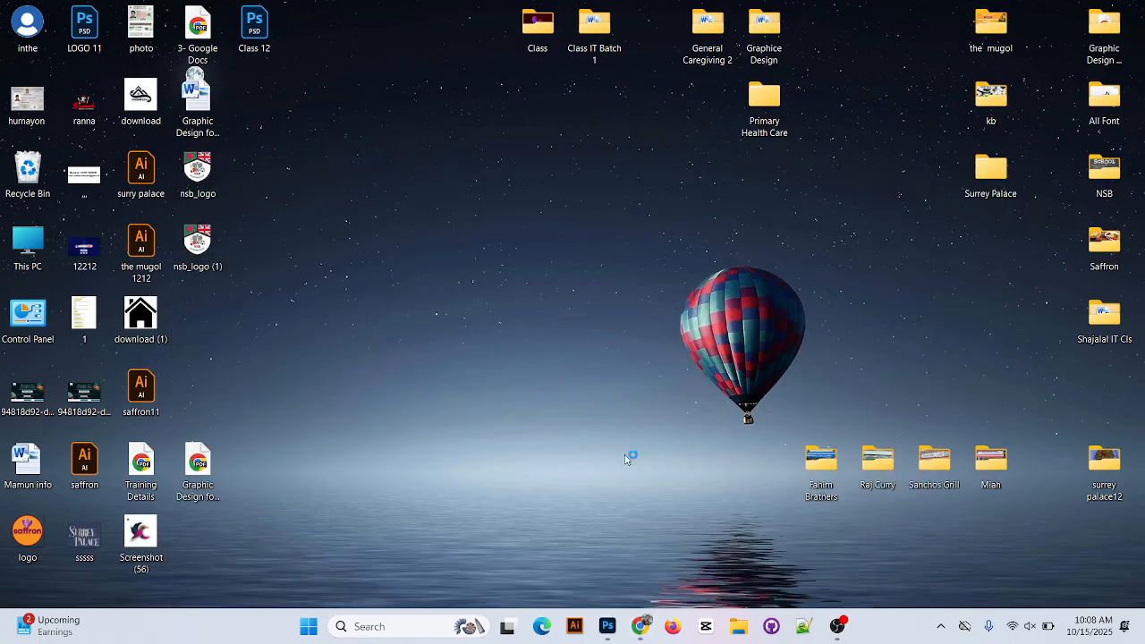
left_click(607, 626)
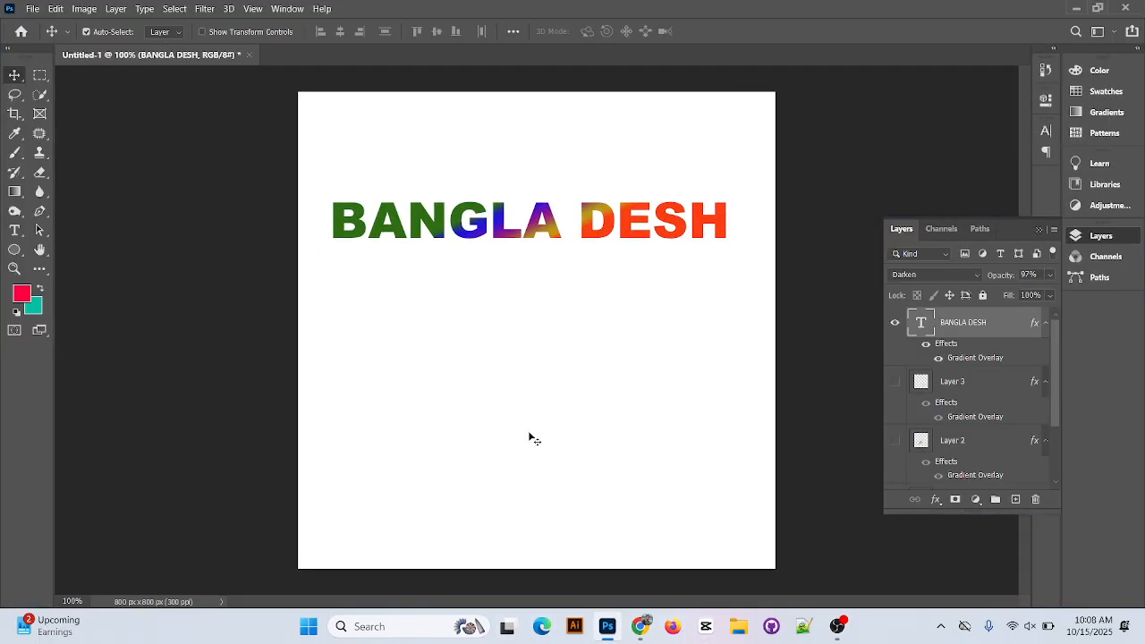
key("ctrl+v")
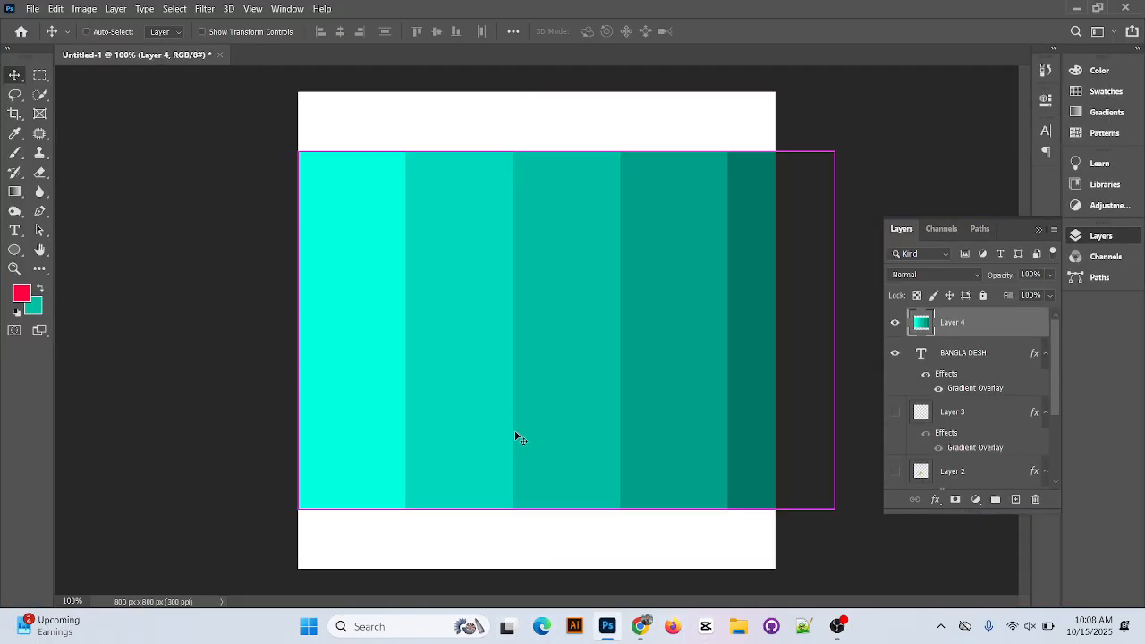
Scale the pasted palette to about 61% width and 50% height and place it over the BANGLA DESH text.
key("ctrl+t")
left_click_drag(834, 508, 728, 424)
left_click_drag(543, 357, 490, 247)
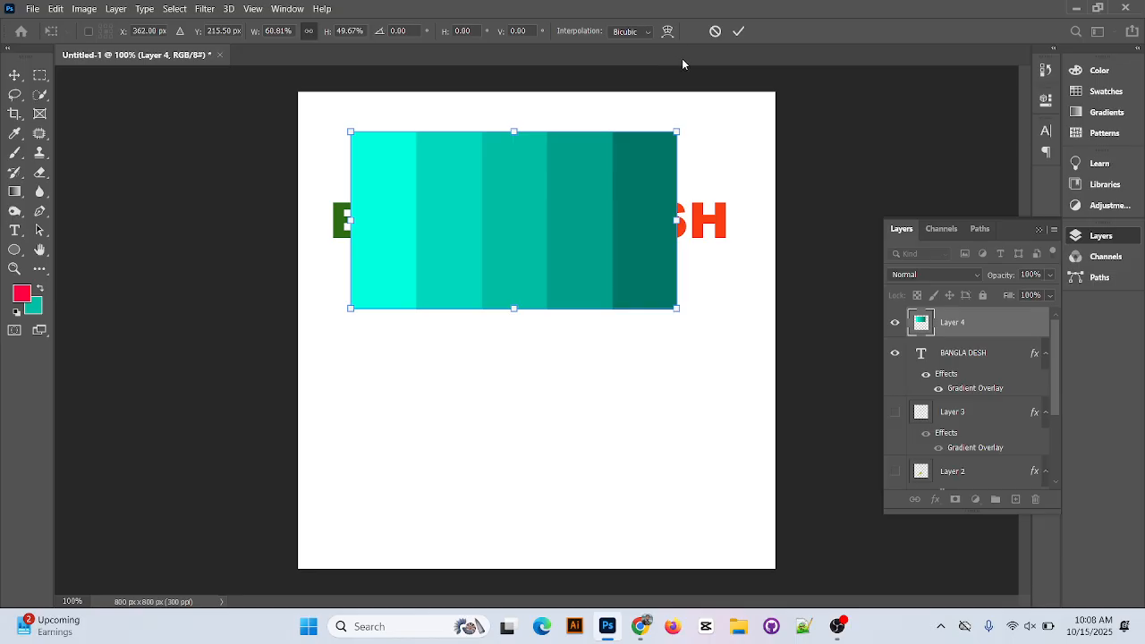
left_click(738, 31)
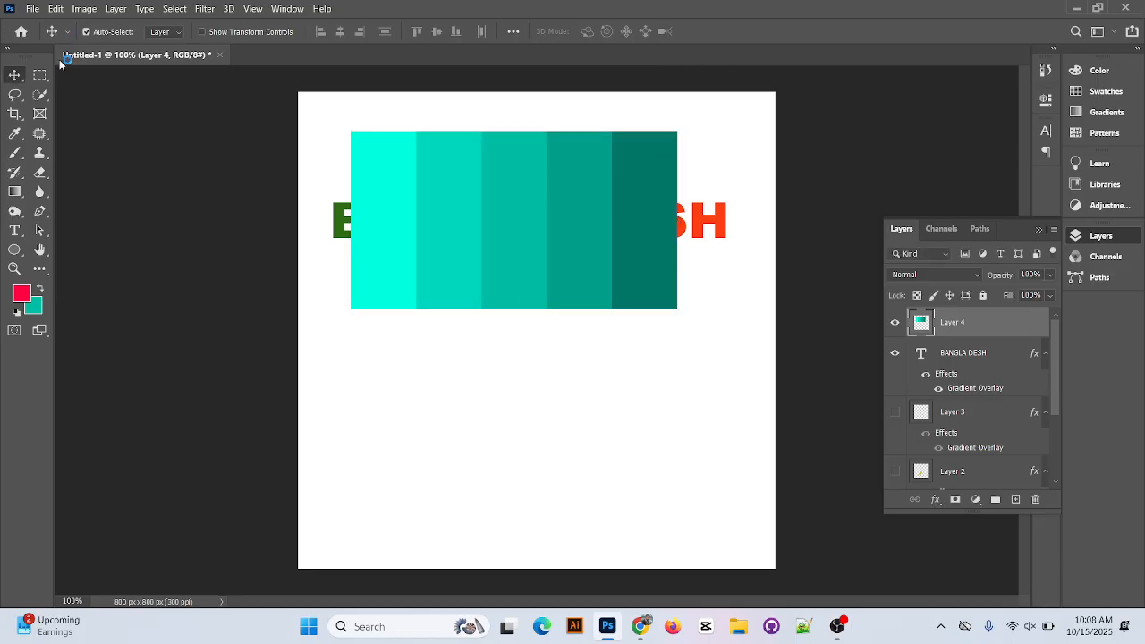
Make a small upright rectangular selection in the white area below the palette and add a new layer for it.
key("m")
left_click_drag(369, 378, 425, 477)
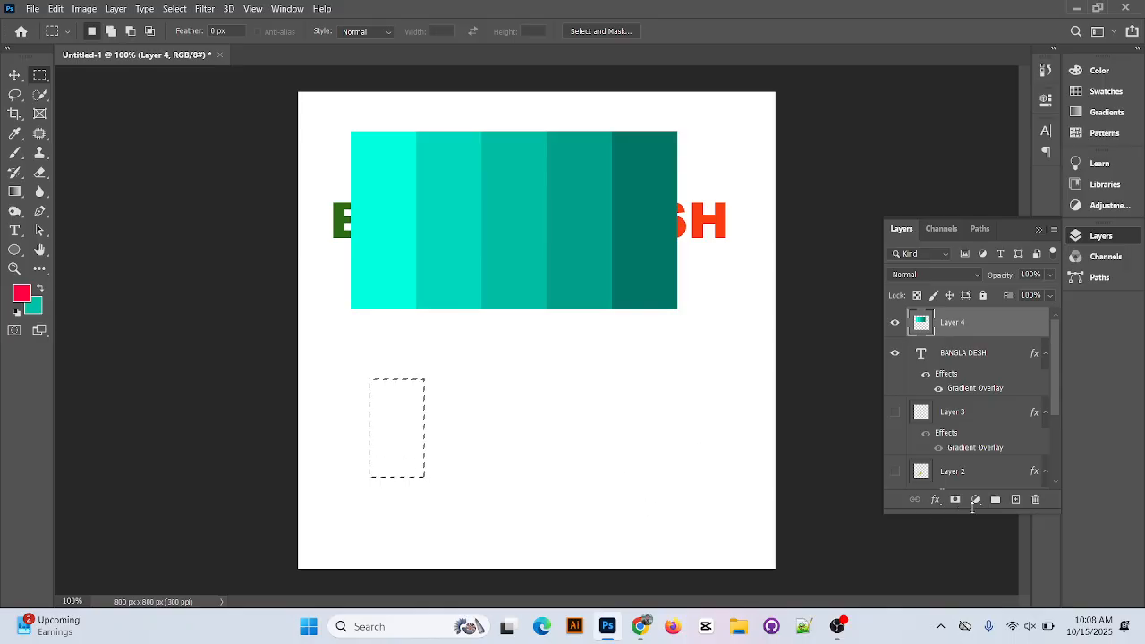
left_click(1015, 500)
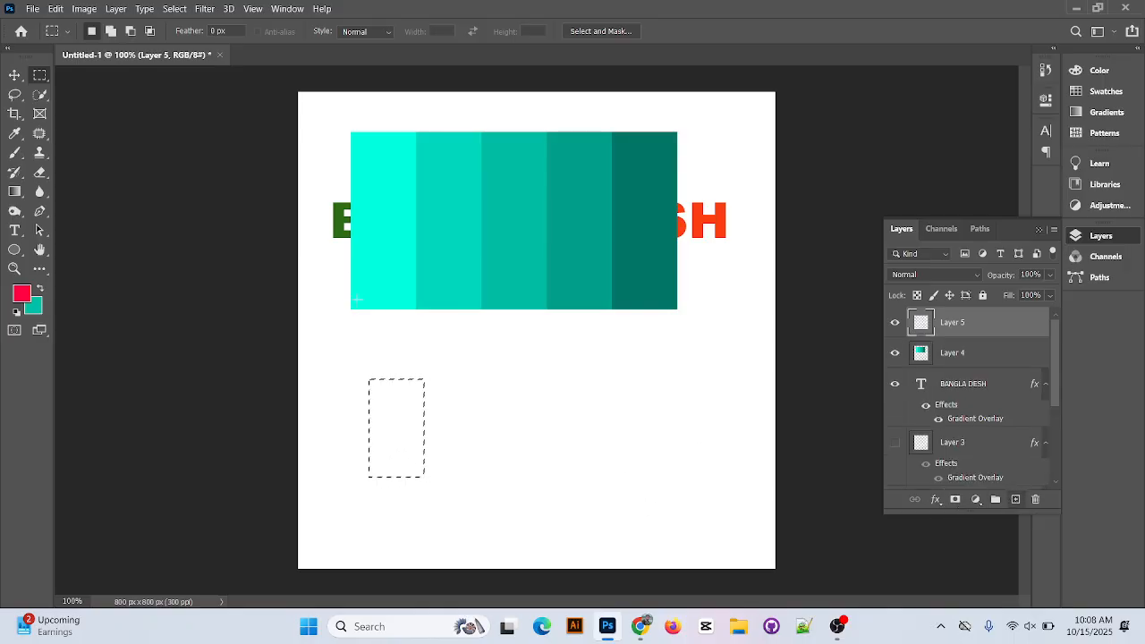
Sample the palette's lightest stripe, 00ffdf, as the foreground color, fill the rectangular selection with it and deselect.
left_click(22, 293)
left_click(387, 232)
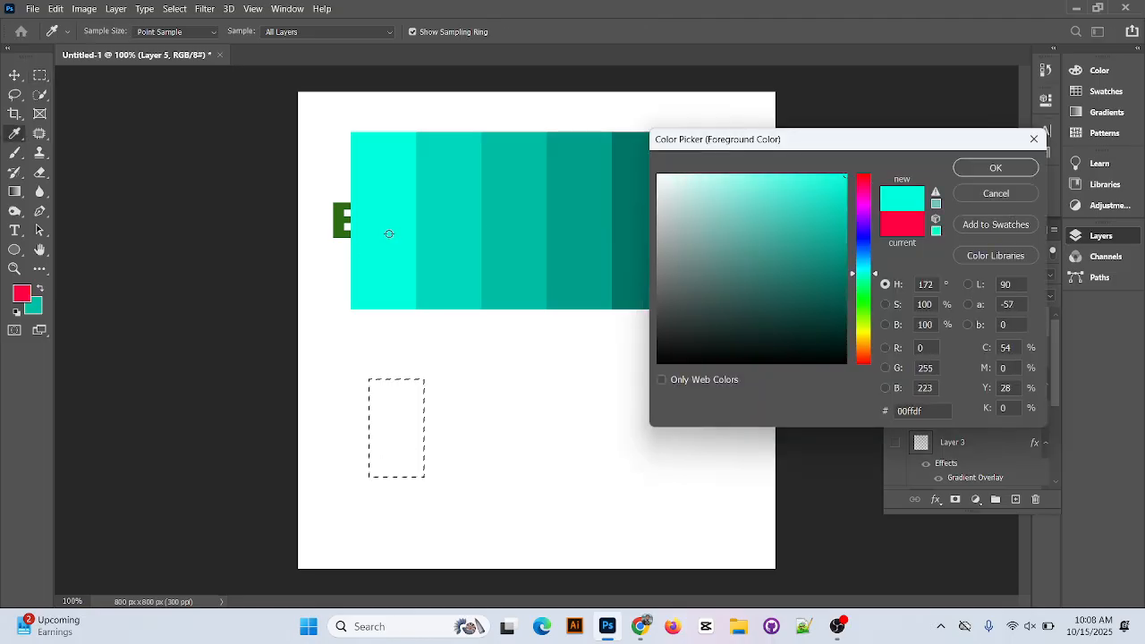
left_click(993, 167)
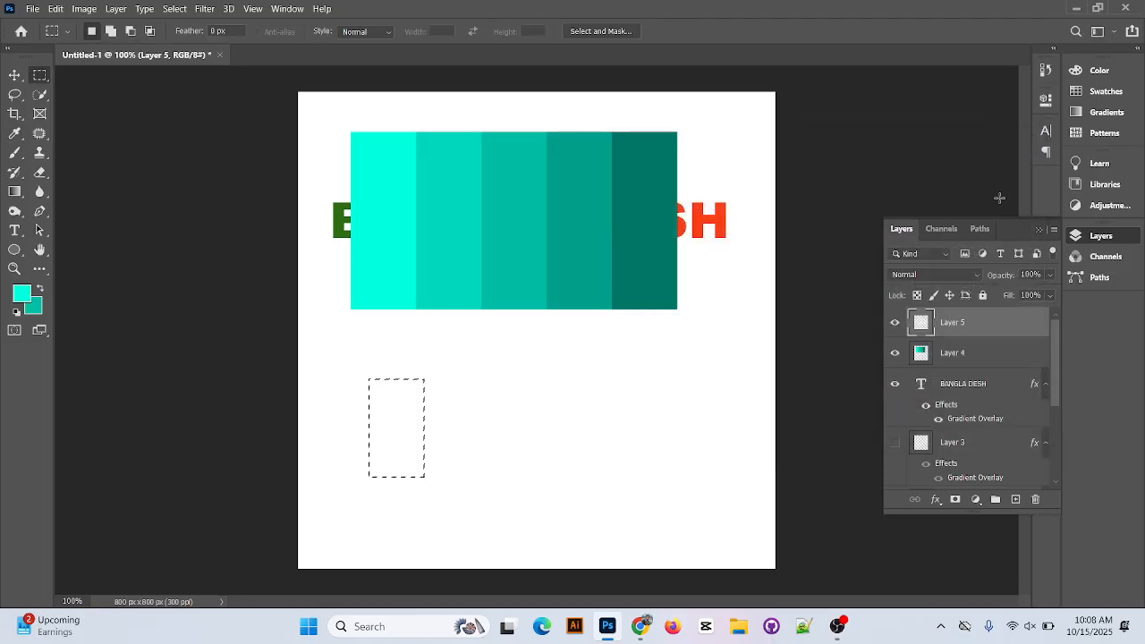
key("alt+BackSpace")
key("ctrl+d")
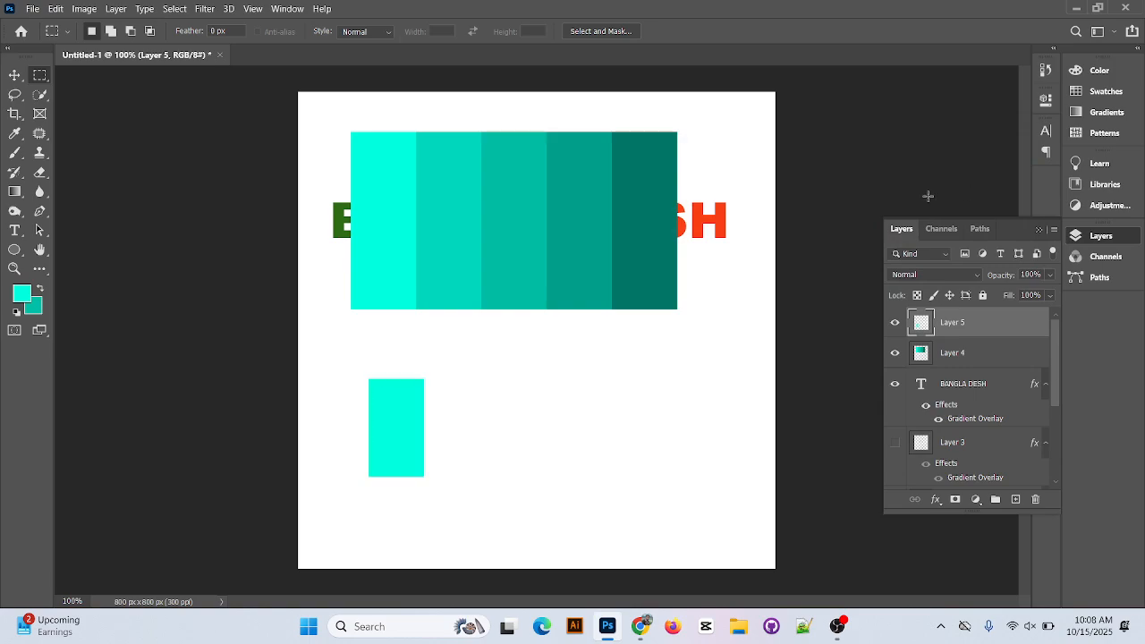
Move the filled rectangle up against the lower edge of the palette's lightest stripe and activate the Rectangular Marquee tool.
left_click(13, 77)
left_click_drag(418, 450, 404, 376)
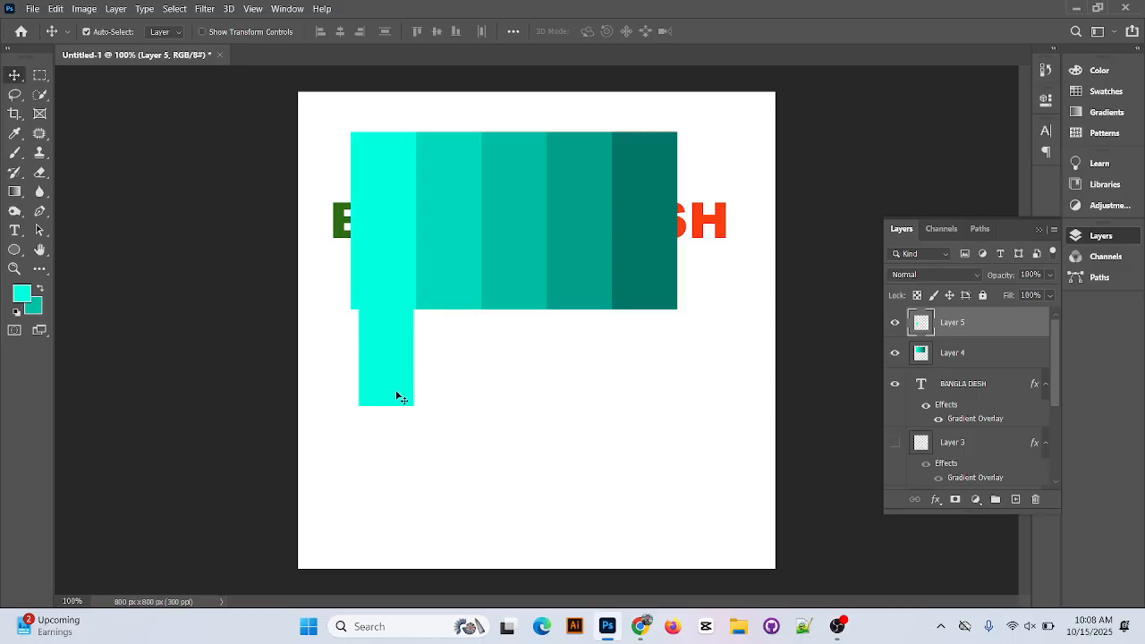
left_click(40, 76)
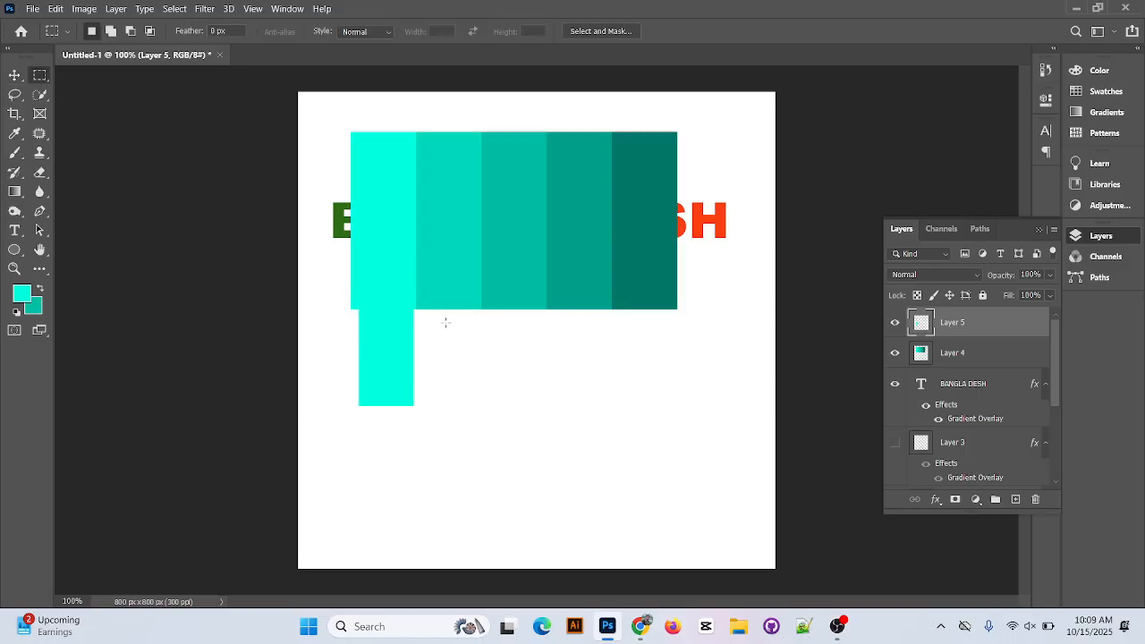
Make a small upright selection below the palette's second stripe, add a layer and sample that stripe's color, 00d8bd, as the foreground color.
left_click_drag(434, 318, 476, 431)
left_click(1015, 499)
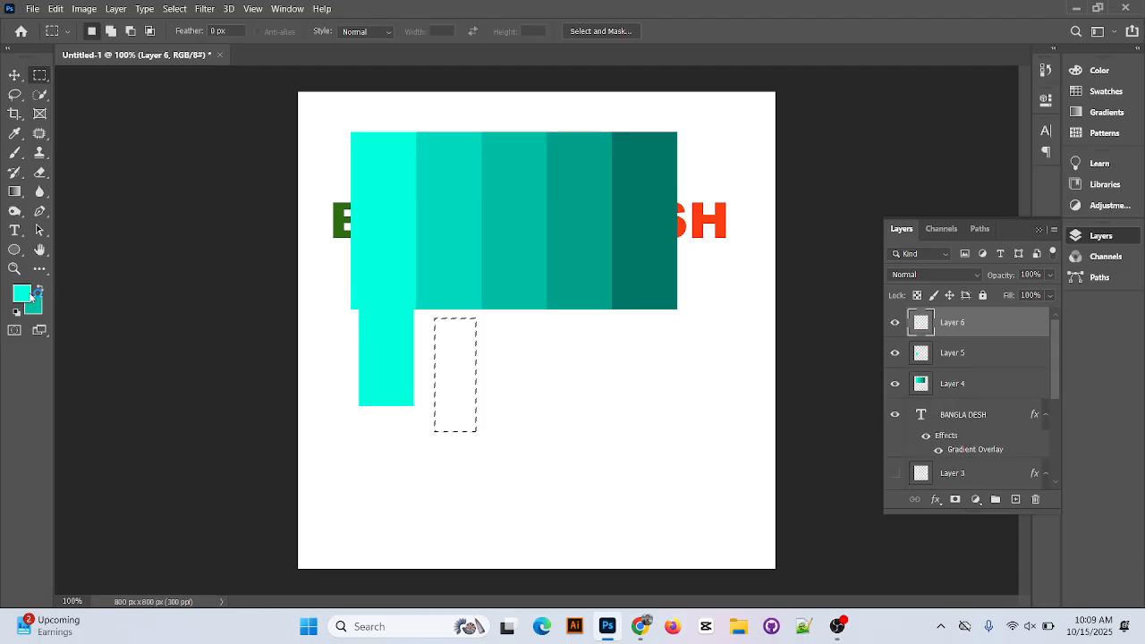
left_click(30, 298)
left_click(461, 198)
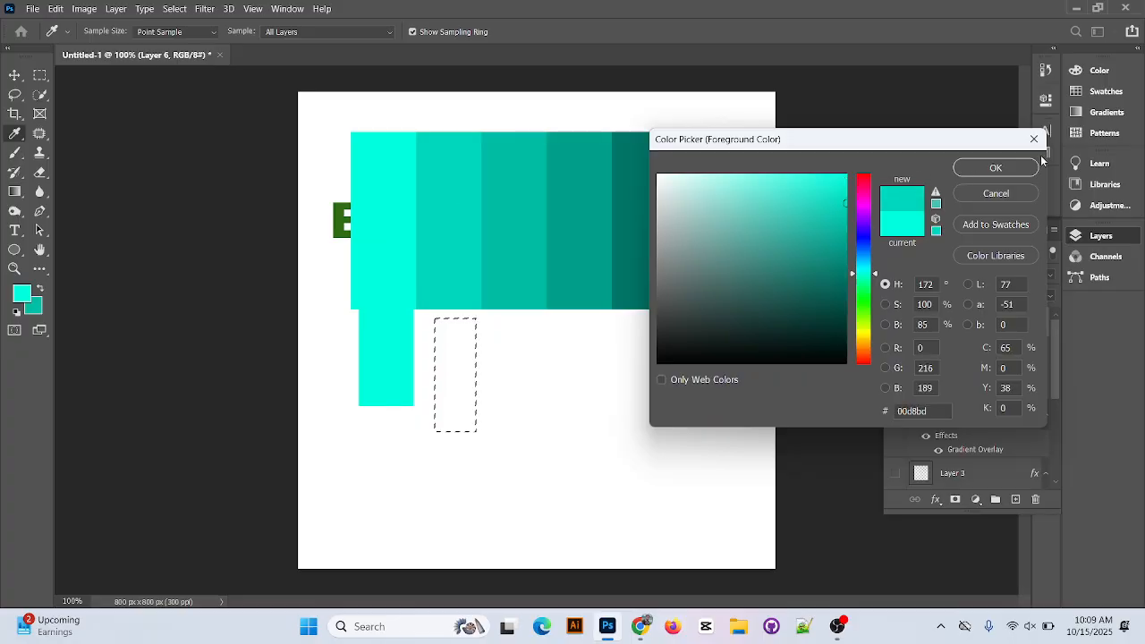
left_click(1014, 171)
Fill the selection with the foreground color, deselect and move the rectangle up against the lower edge of the second stripe.
key("m")
key("alt+BackSpace")
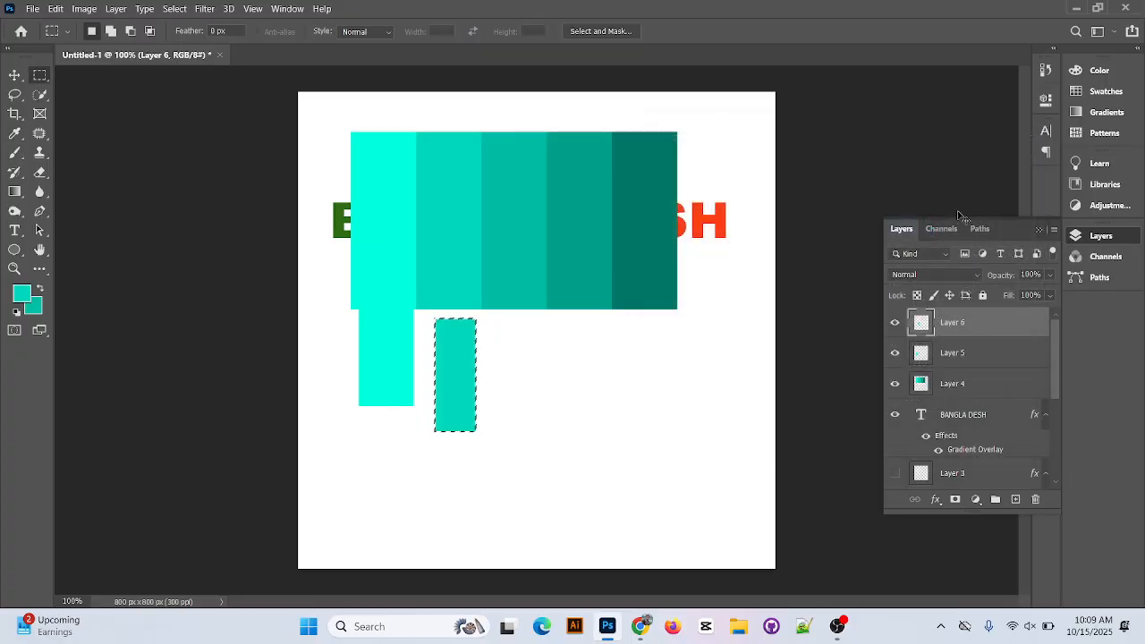
left_click(445, 322)
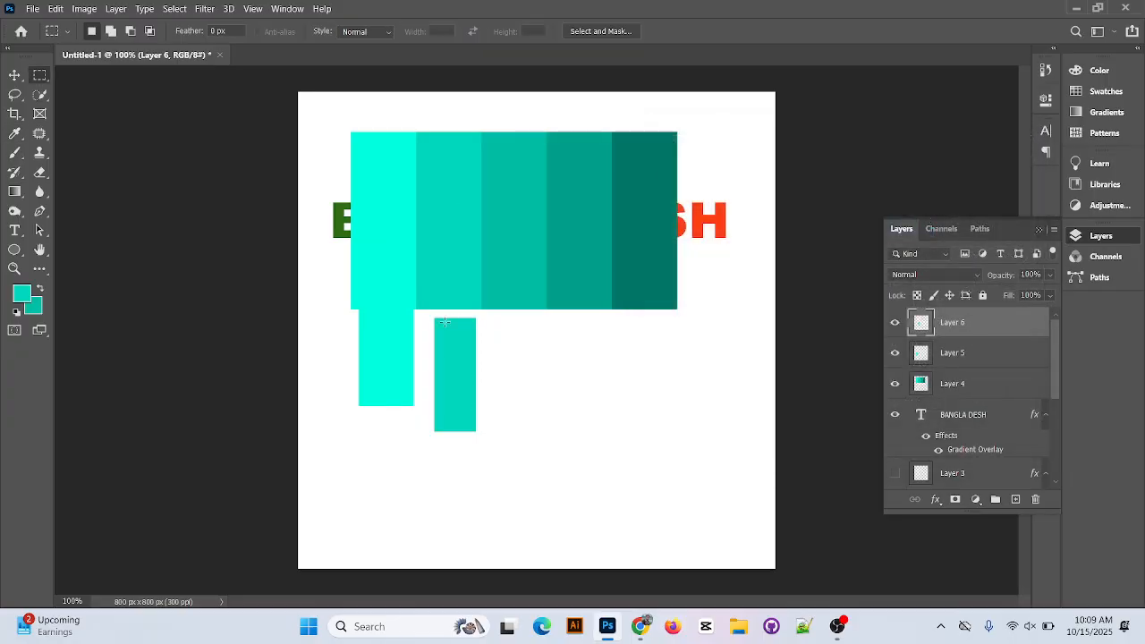
left_click(14, 74)
left_click_drag(444, 394, 441, 364)
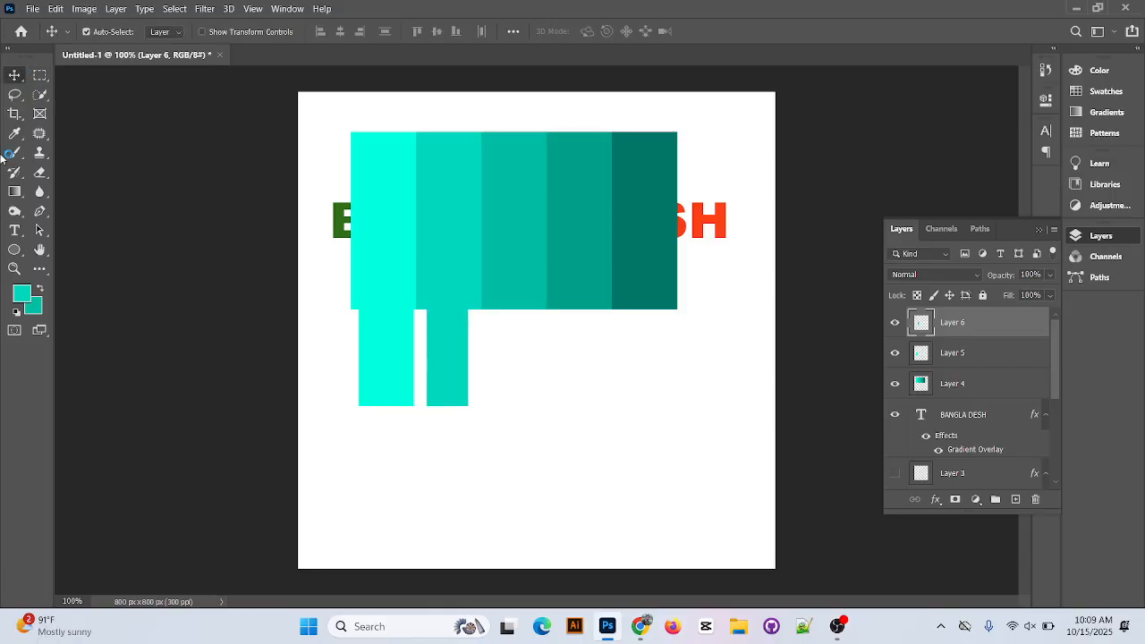
Make a narrow upright selection below the palette's third stripe and sample that stripe's color, 00bda5, as the foreground color.
left_click(40, 75)
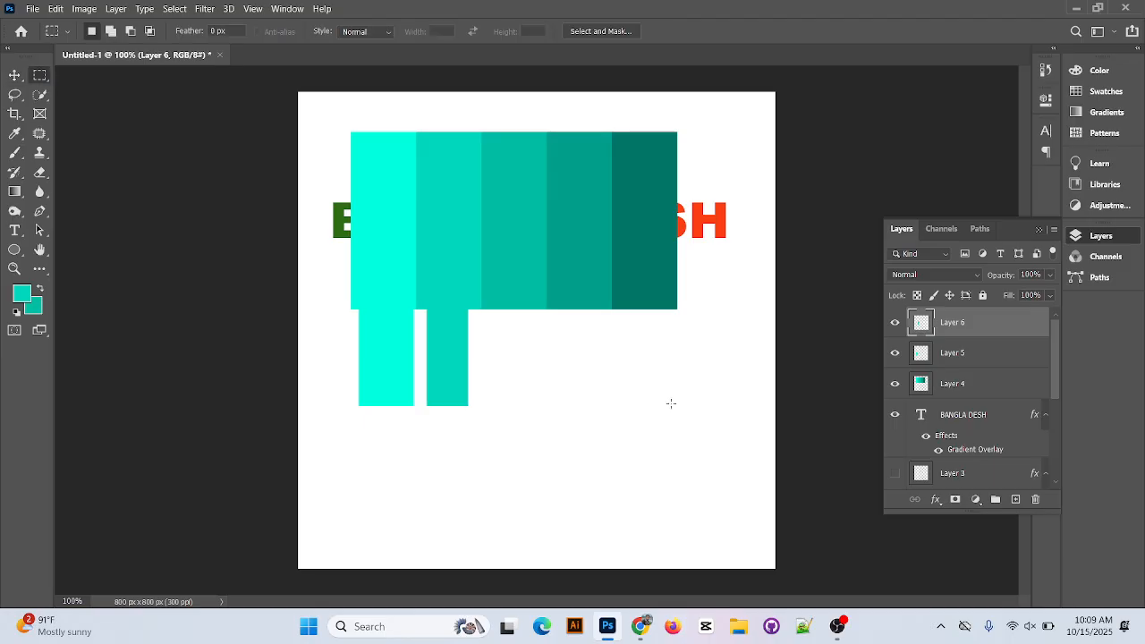
left_click_drag(501, 322, 532, 438)
left_click(15, 133)
left_click(516, 248)
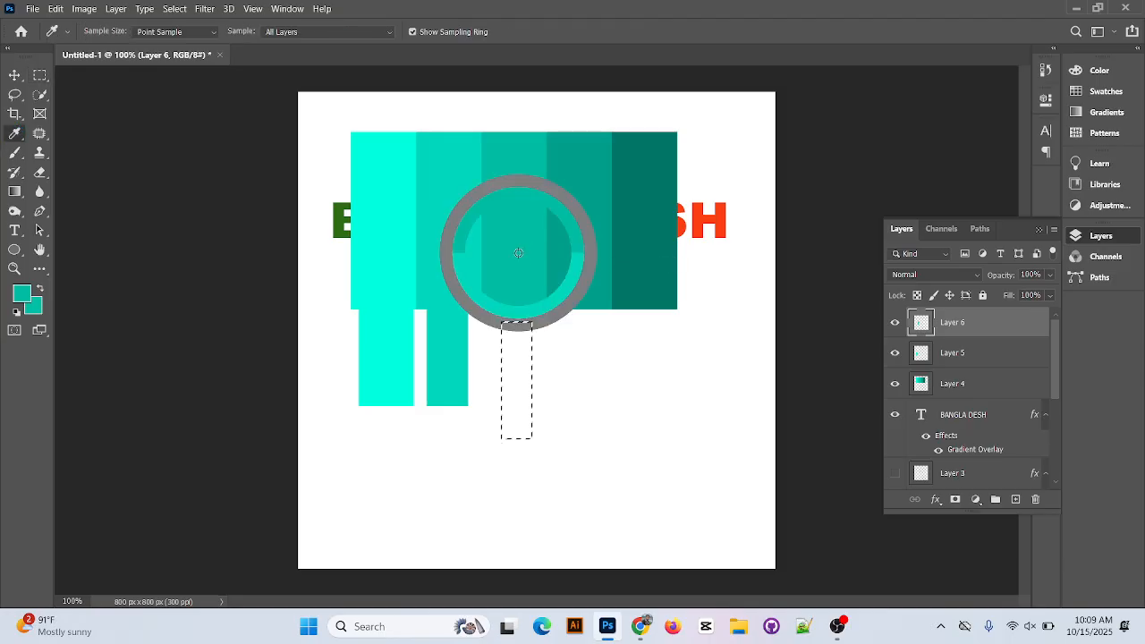
left_click(23, 292)
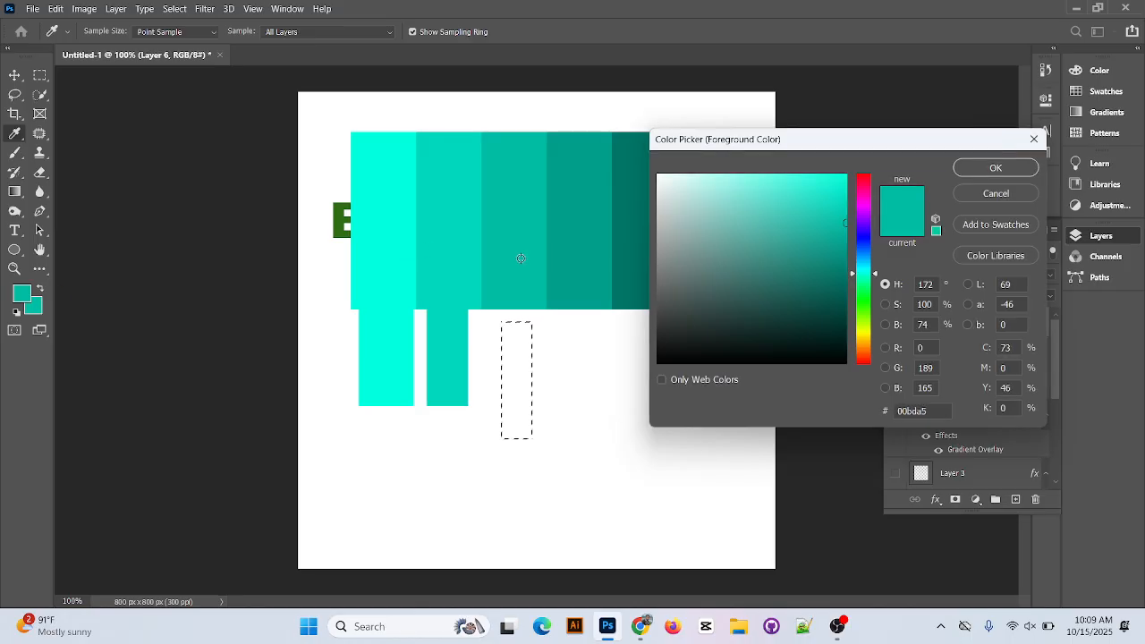
left_click(643, 242)
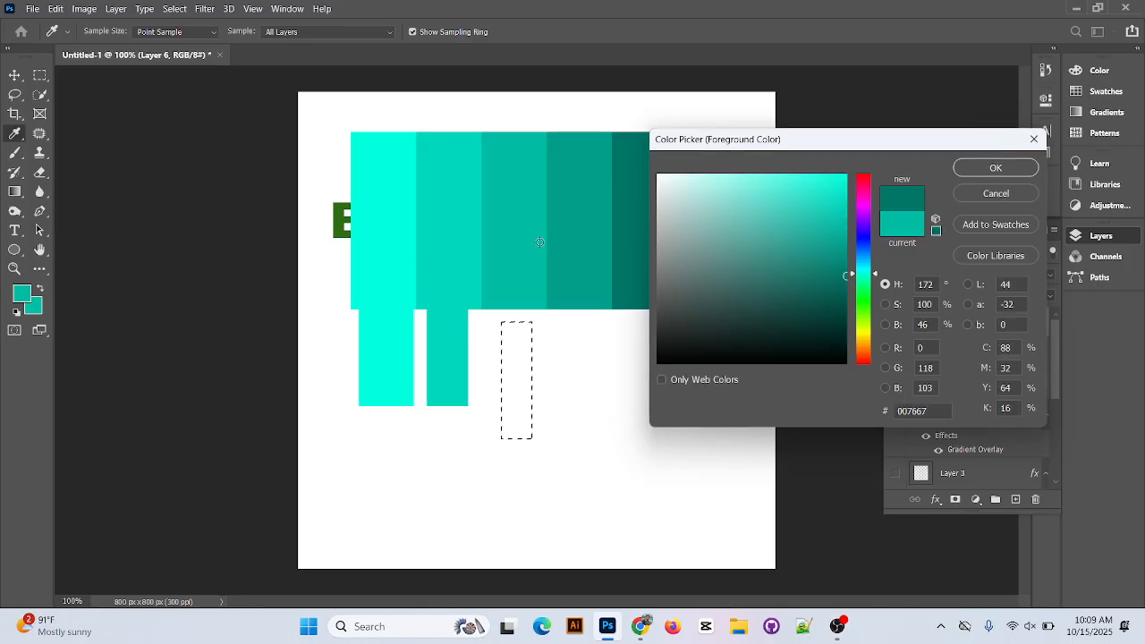
left_click(516, 238)
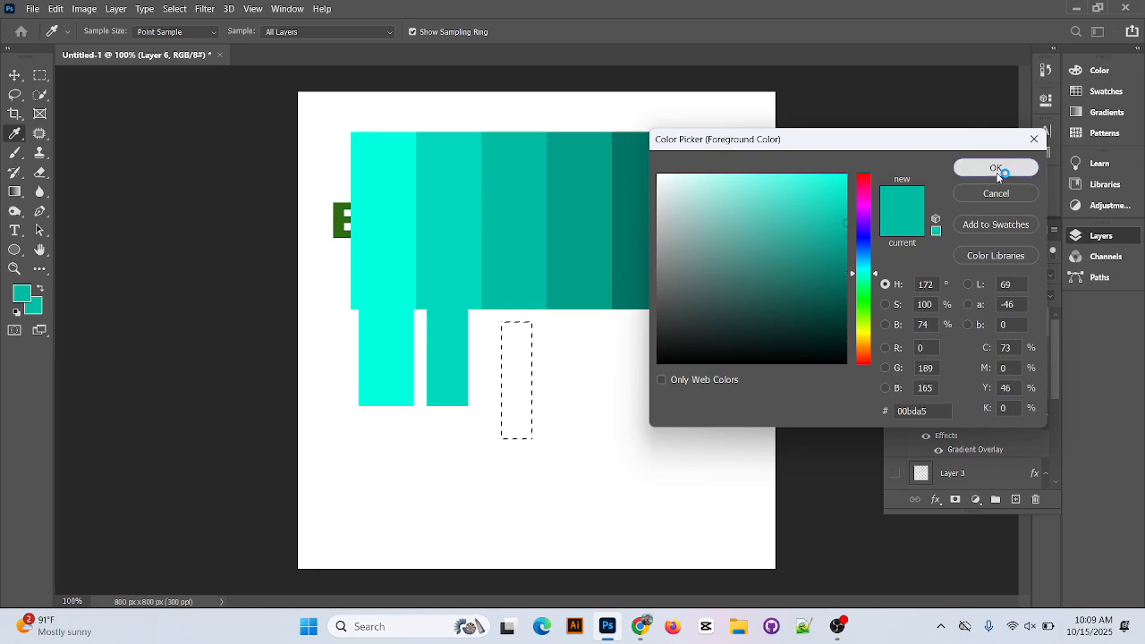
left_click(996, 170)
Fill the selection on a new layer with the foreground color and move the rectangle up against the third stripe.
left_click(1017, 500)
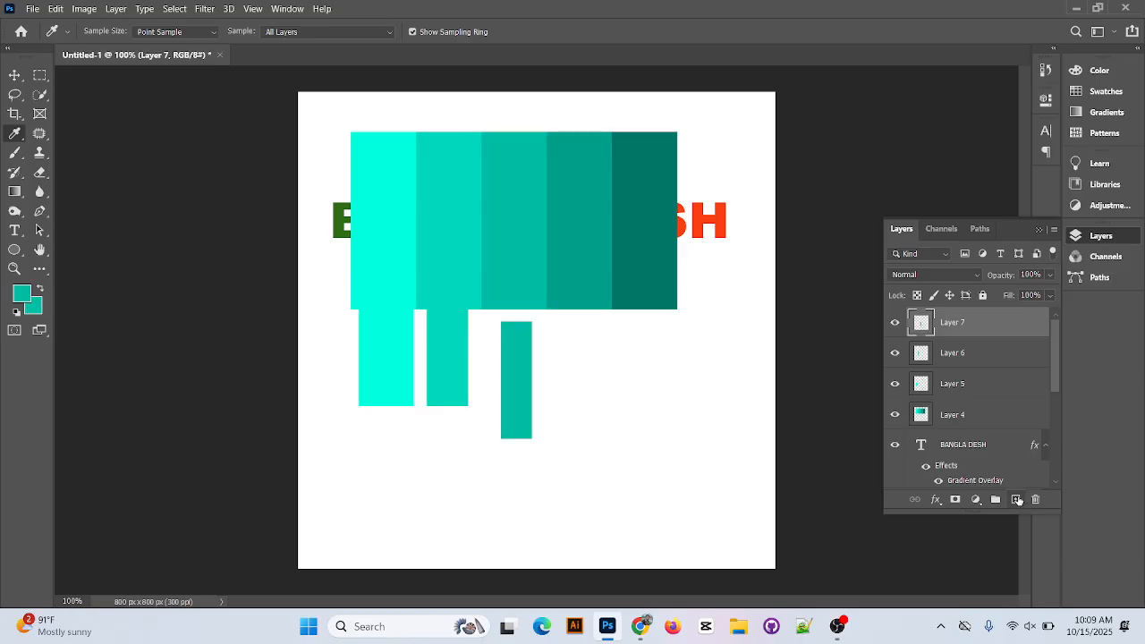
left_click(18, 74)
left_click_drag(543, 428, 540, 388)
Make an upright selection below the palette's fourth stripe, add a layer and sample that stripe's color, 009f8b, as the foreground color.
left_click(39, 75)
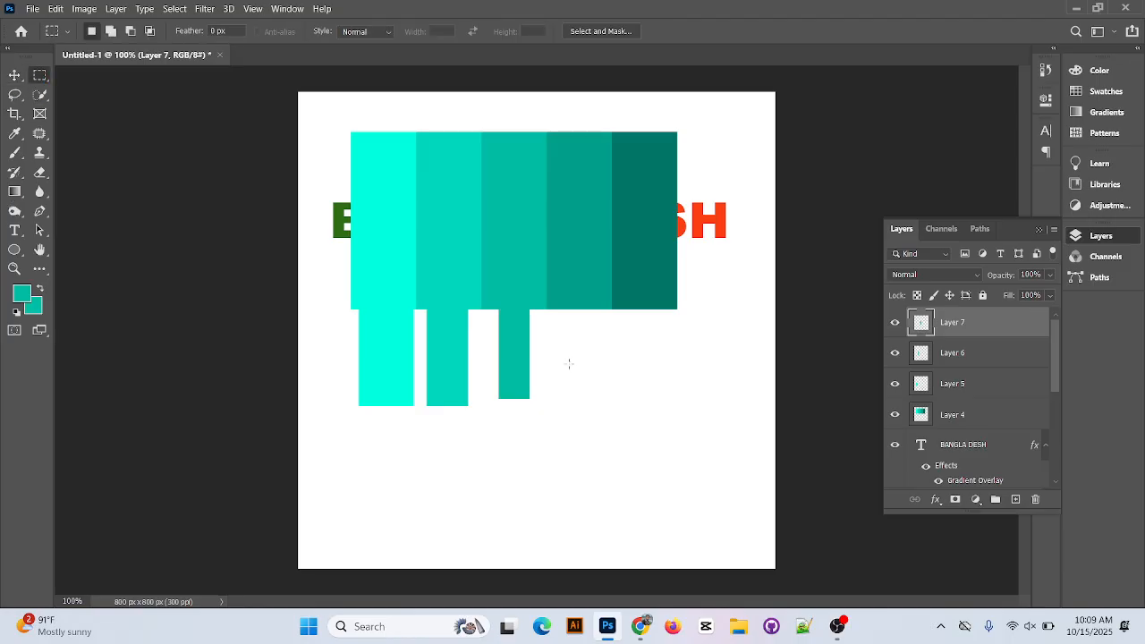
left_click_drag(572, 314, 606, 421)
left_click(1015, 499)
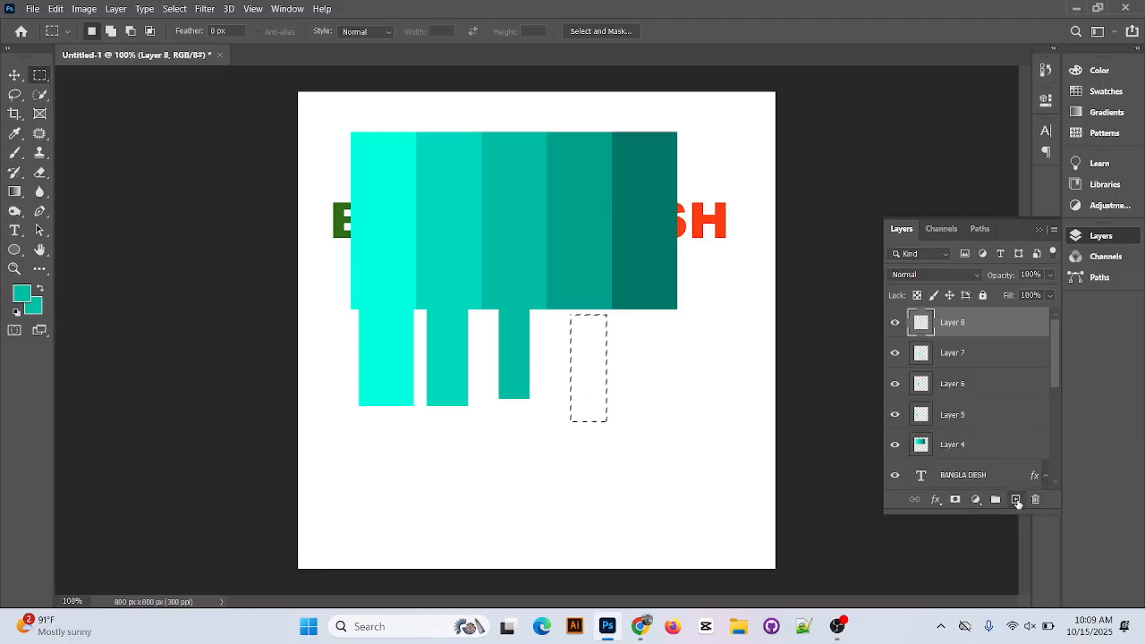
left_click(22, 293)
left_click(596, 249)
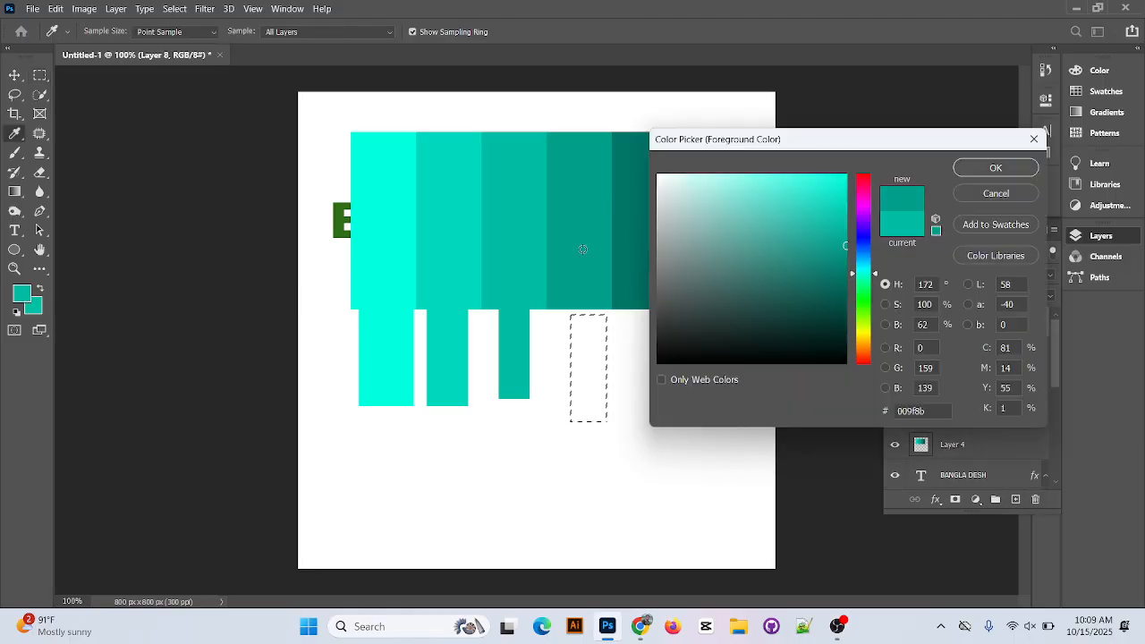
left_click(996, 168)
Fill the selection with the foreground color, deselect and move the rectangle up against the lower edge of the fourth stripe.
key("alt+BackSpace")
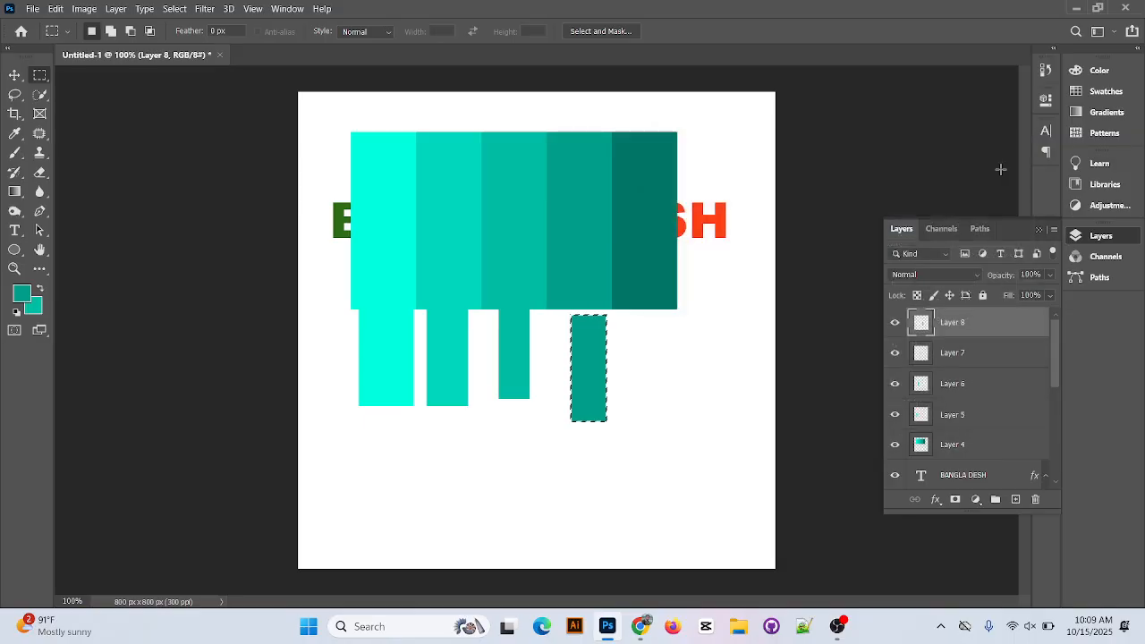
key("ctrl+d")
left_click(8, 77)
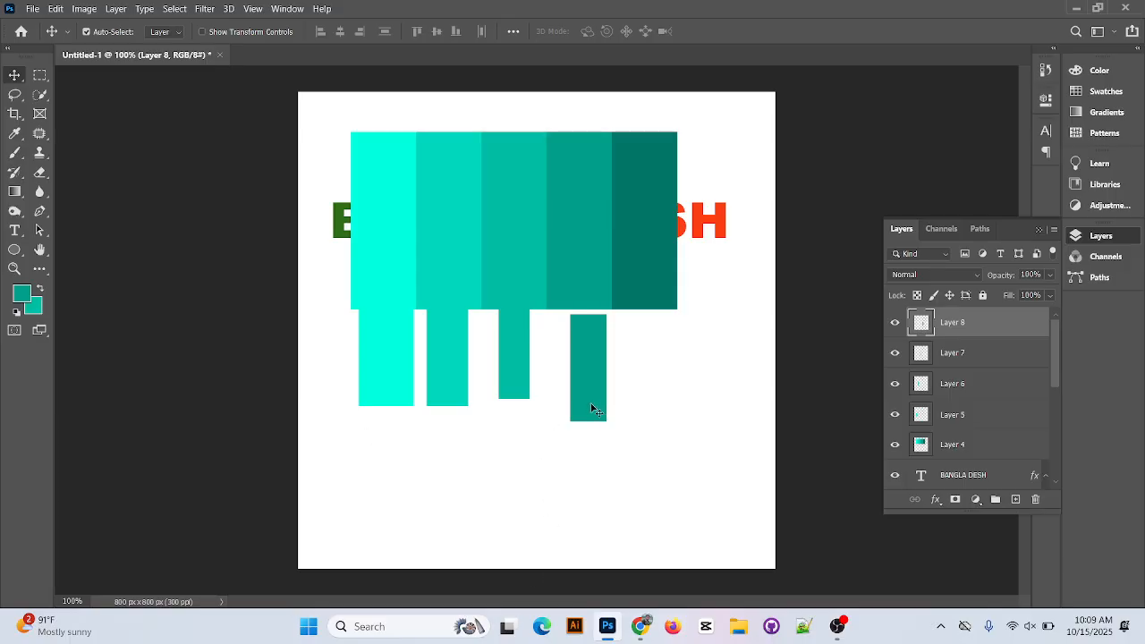
left_click_drag(592, 410, 581, 387)
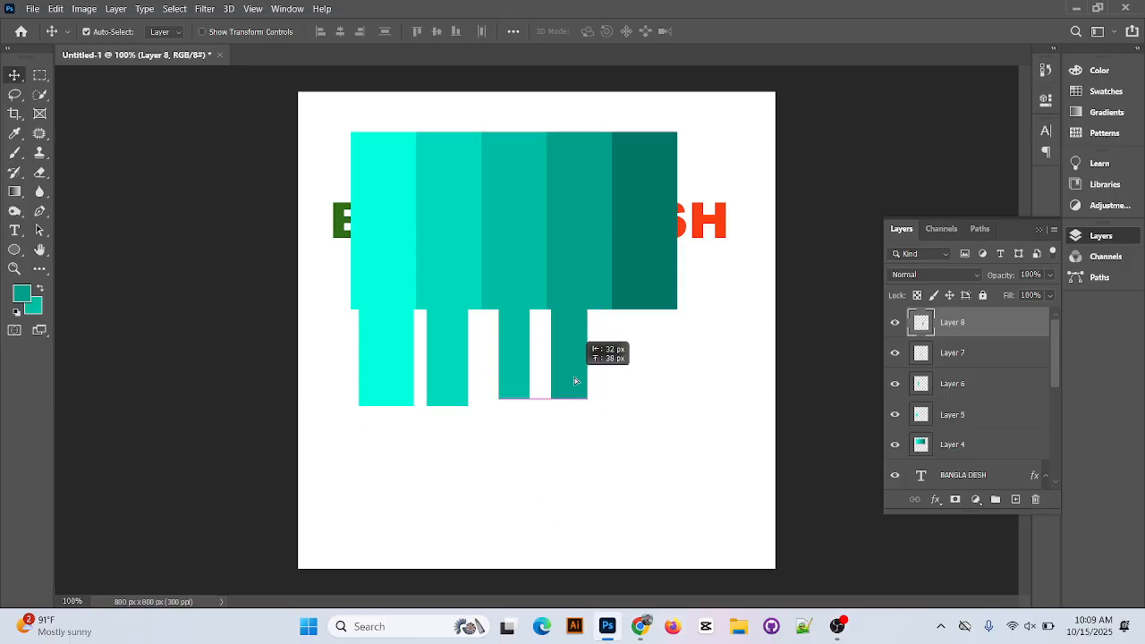
Make an upright selection below the palette's darkest stripe, add a layer and sample that stripe's color, 007667, as the foreground color.
left_click(39, 76)
left_click_drag(639, 316, 677, 457)
left_click(1016, 499)
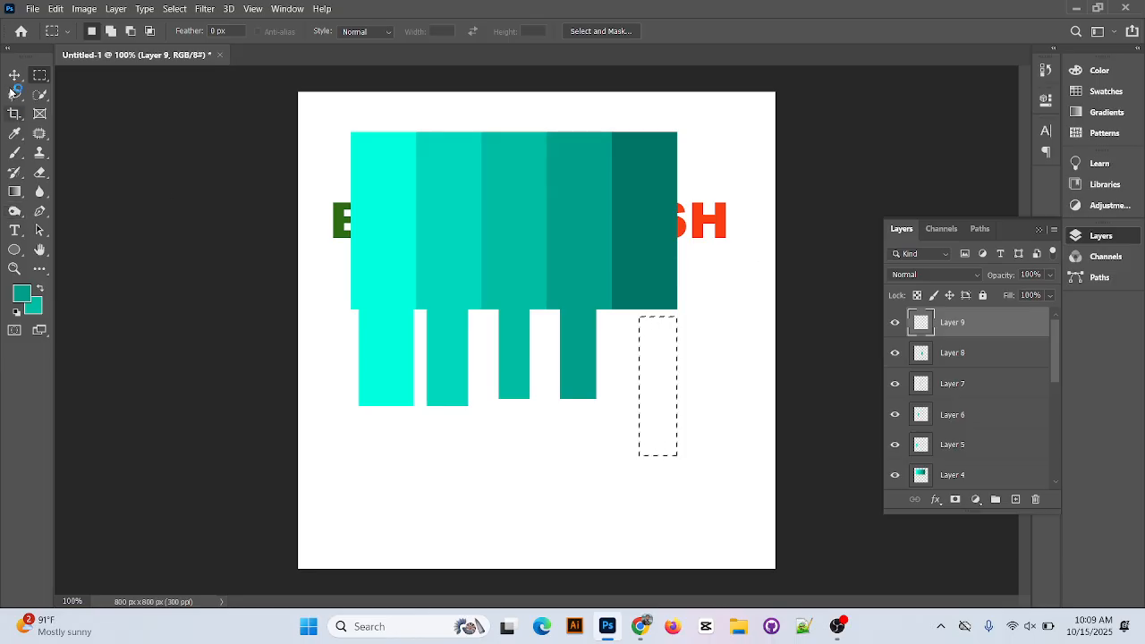
left_click(20, 297)
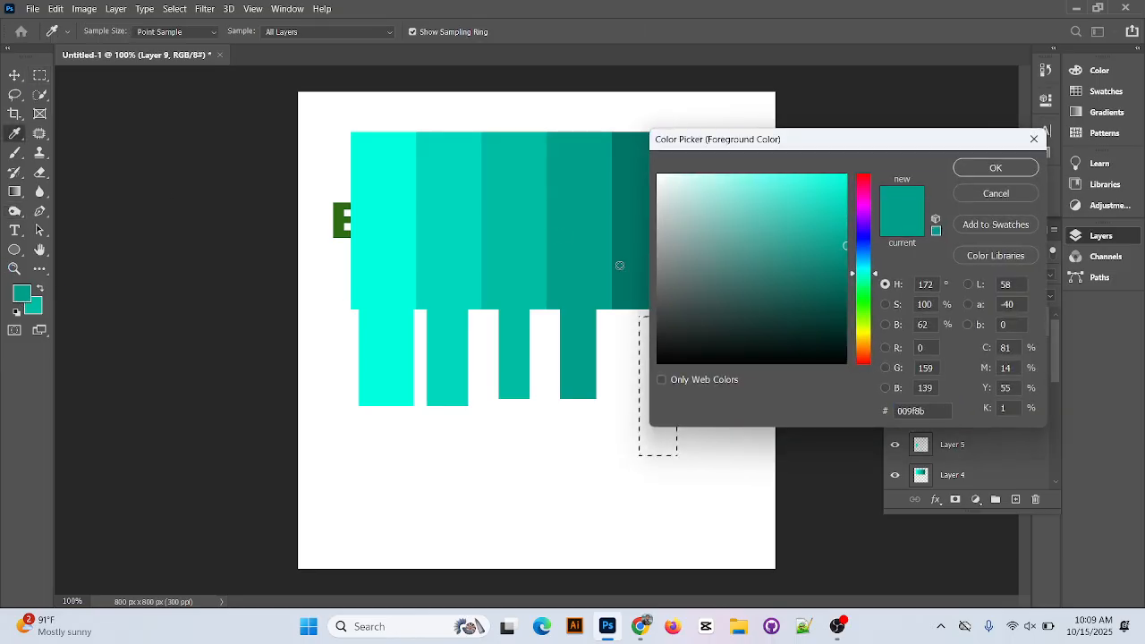
left_click(619, 265)
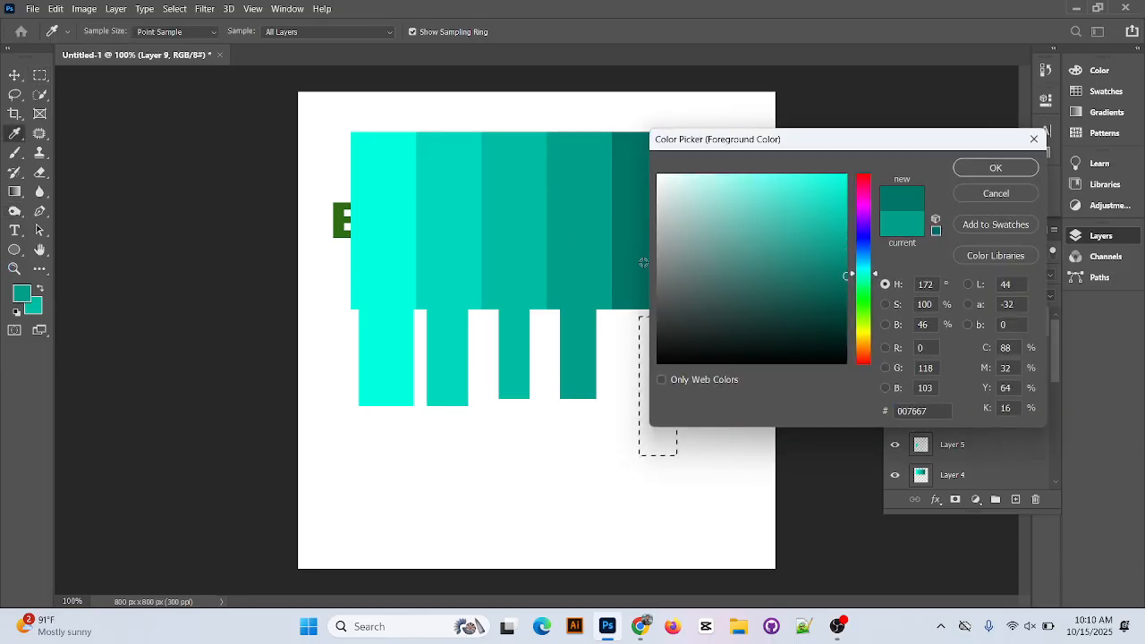
left_click(977, 167)
Fill the selection with the foreground color, deselect and move the rectangle up against the lower edge of the darkest stripe.
key("alt+BackSpace")
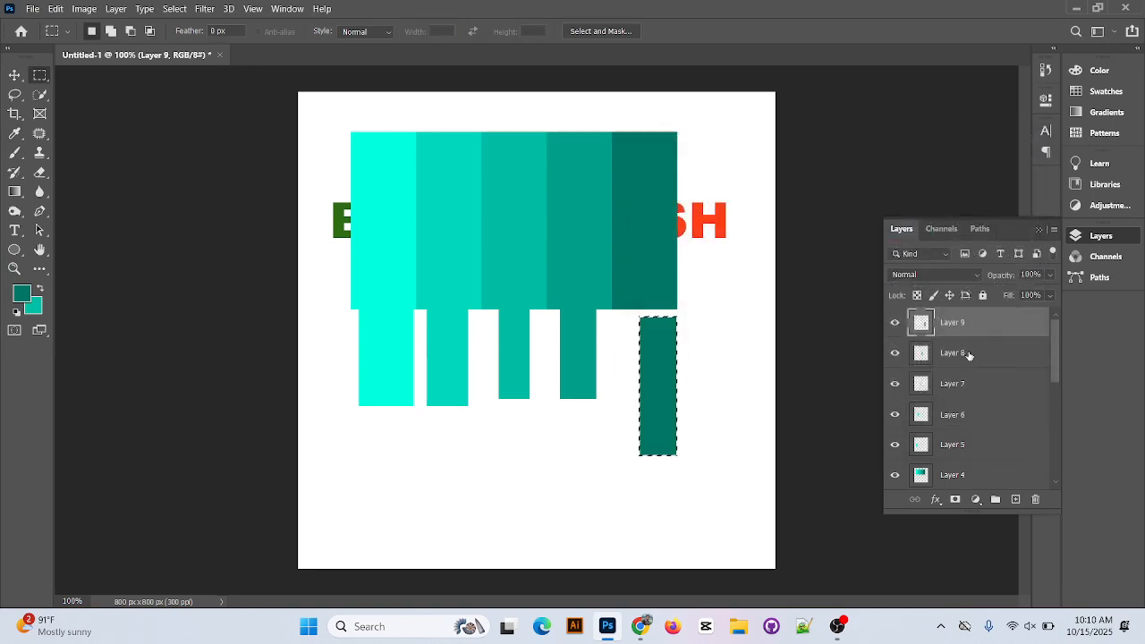
left_click(15, 76)
left_click_drag(693, 379, 655, 316)
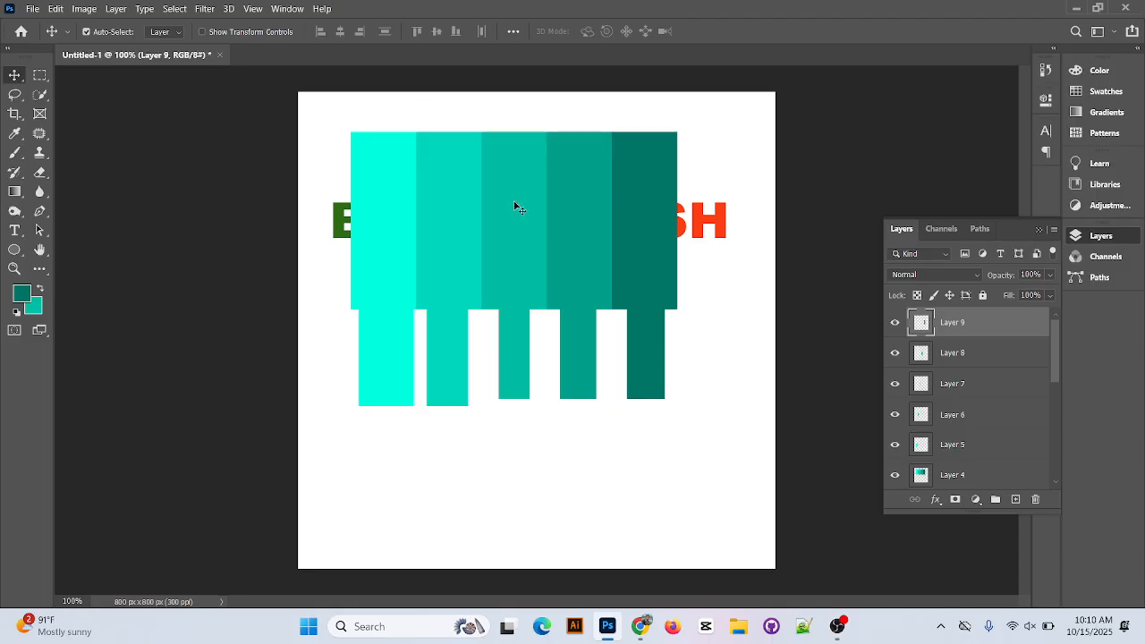
Move the palette up to the canvas's upper edge and shift the three lightest rectangles up against its matching stripes.
left_click_drag(517, 208, 533, 148)
left_click_drag(394, 305, 377, 321)
left_click_drag(438, 358, 434, 203)
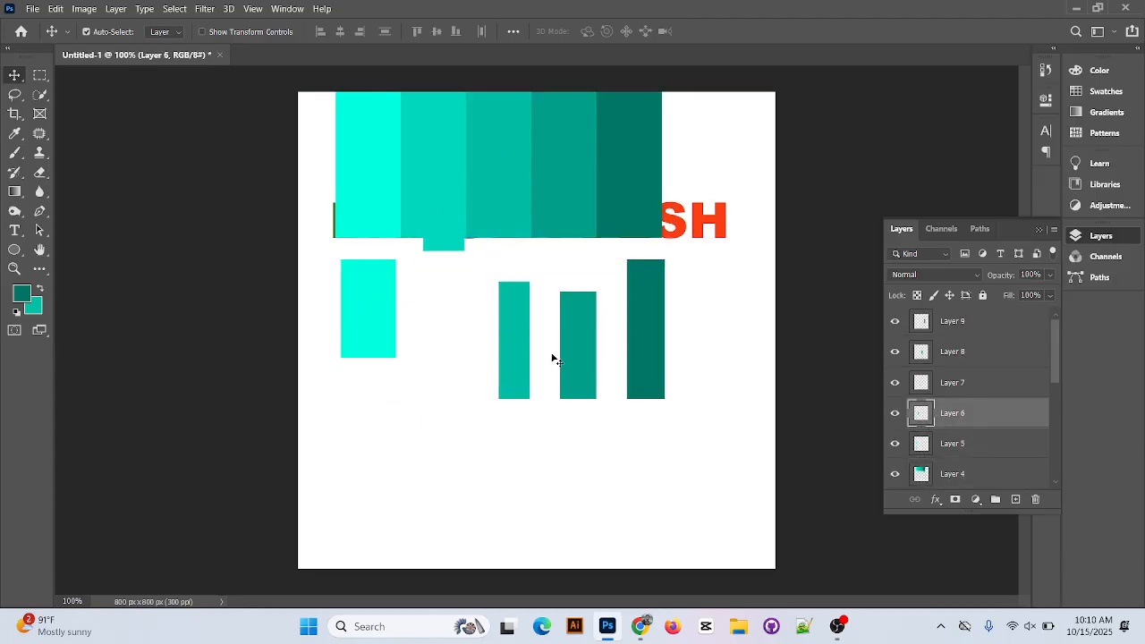
left_click_drag(529, 394, 514, 305)
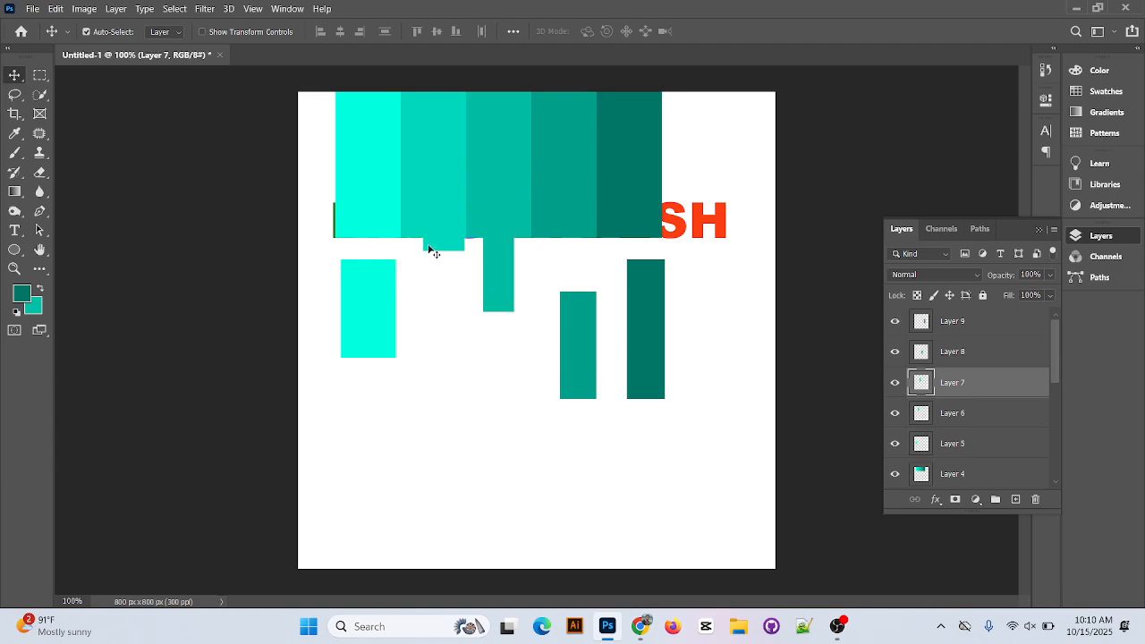
left_click_drag(427, 247, 429, 301)
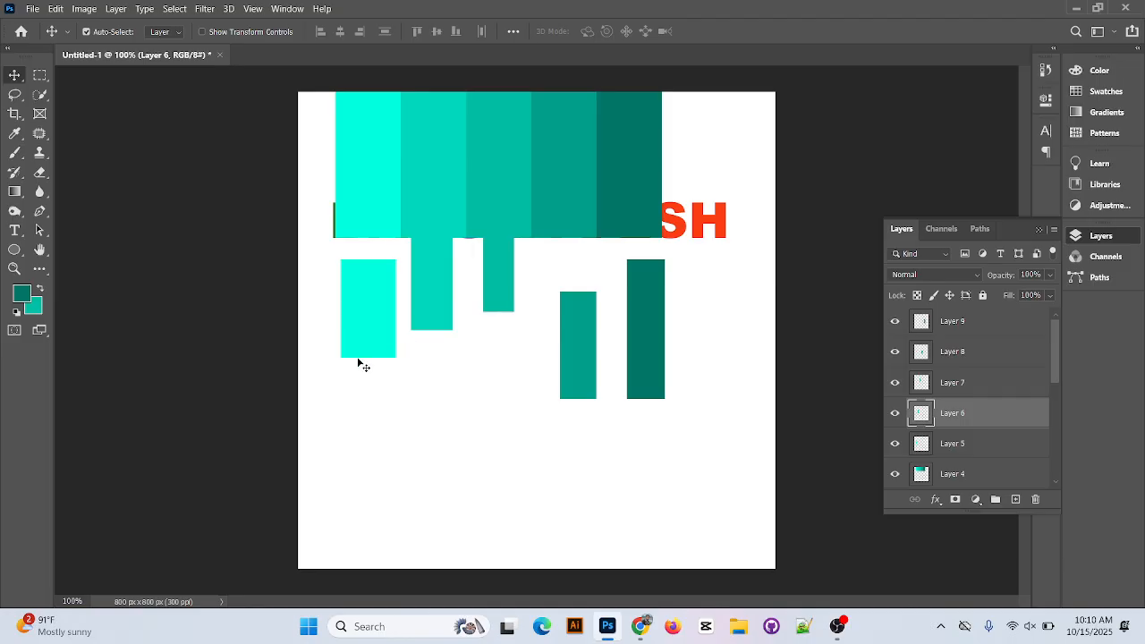
left_click_drag(362, 356, 362, 261)
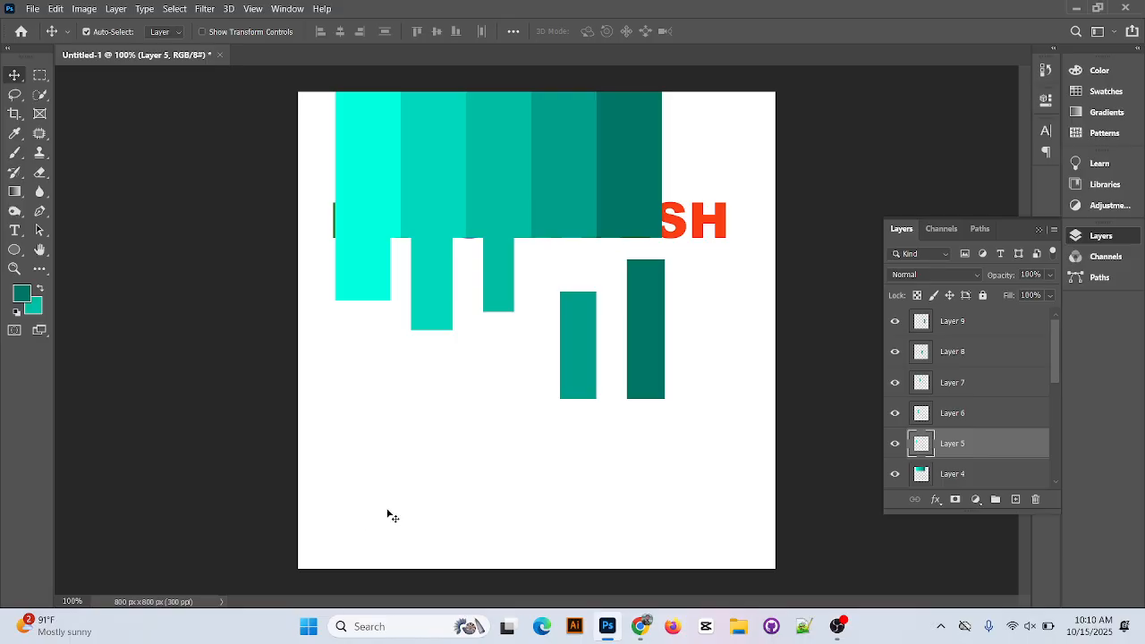
Arrange the five filled rectangles in a row from lightest to darkest in the white area below the palette.
left_click_drag(349, 283, 375, 417)
left_click_drag(454, 278, 452, 398)
left_click_drag(493, 304, 478, 454)
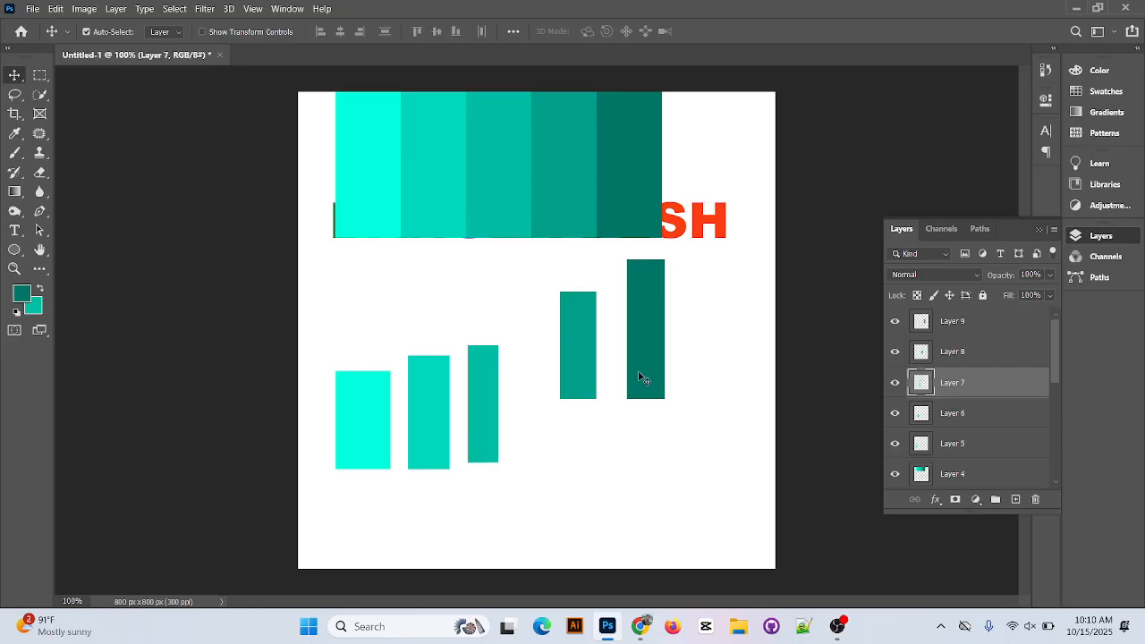
left_click_drag(568, 355, 526, 407)
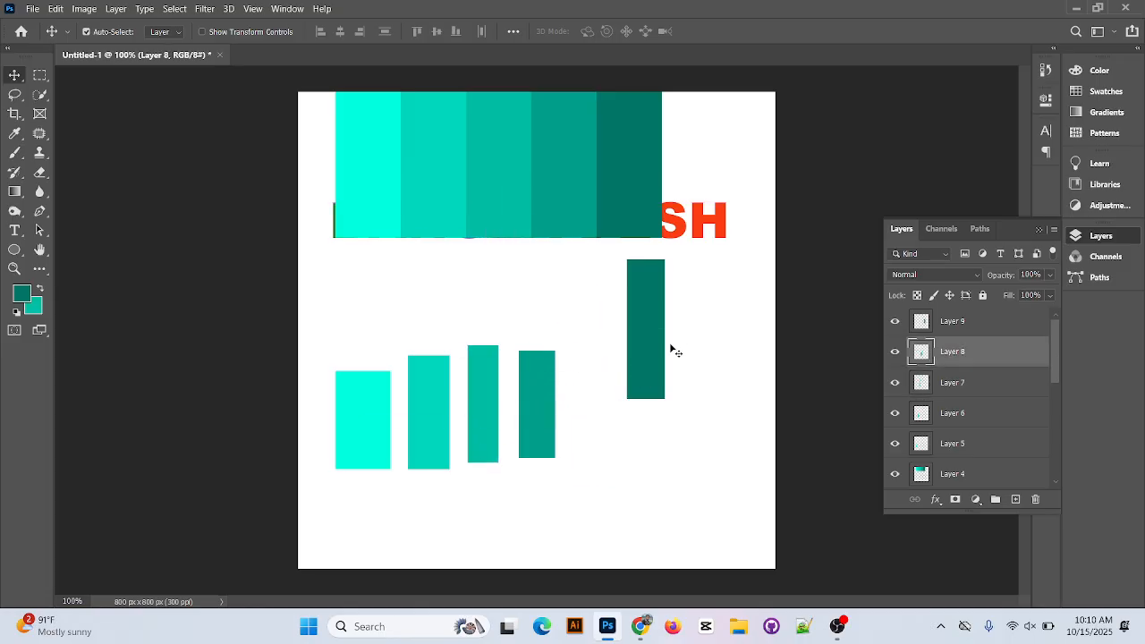
left_click_drag(669, 345, 608, 413)
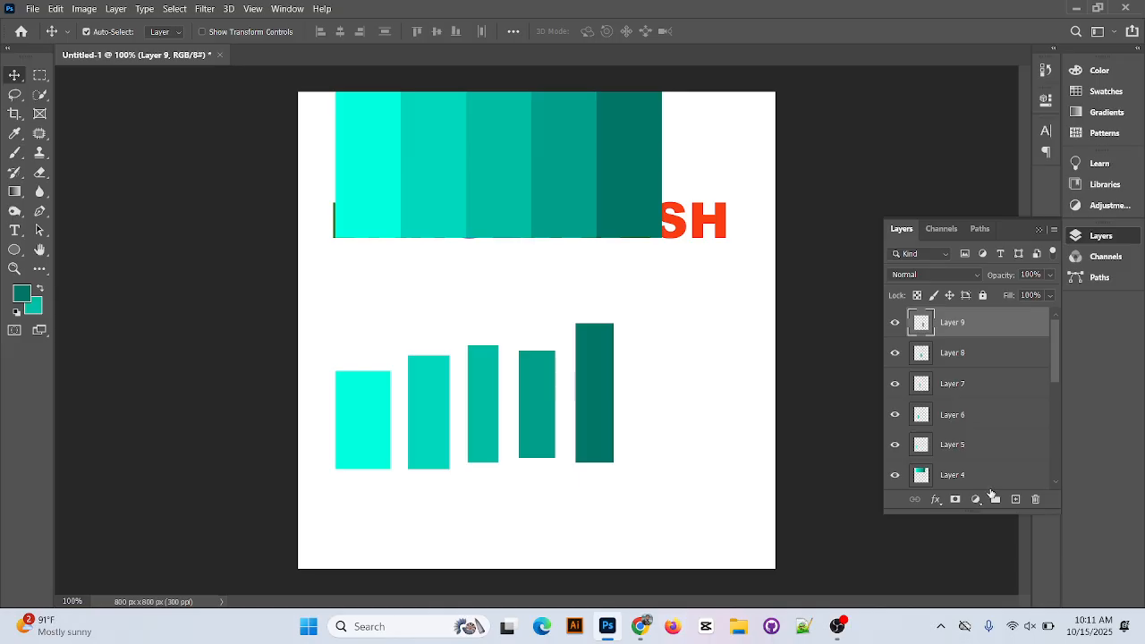
left_click(841, 627)
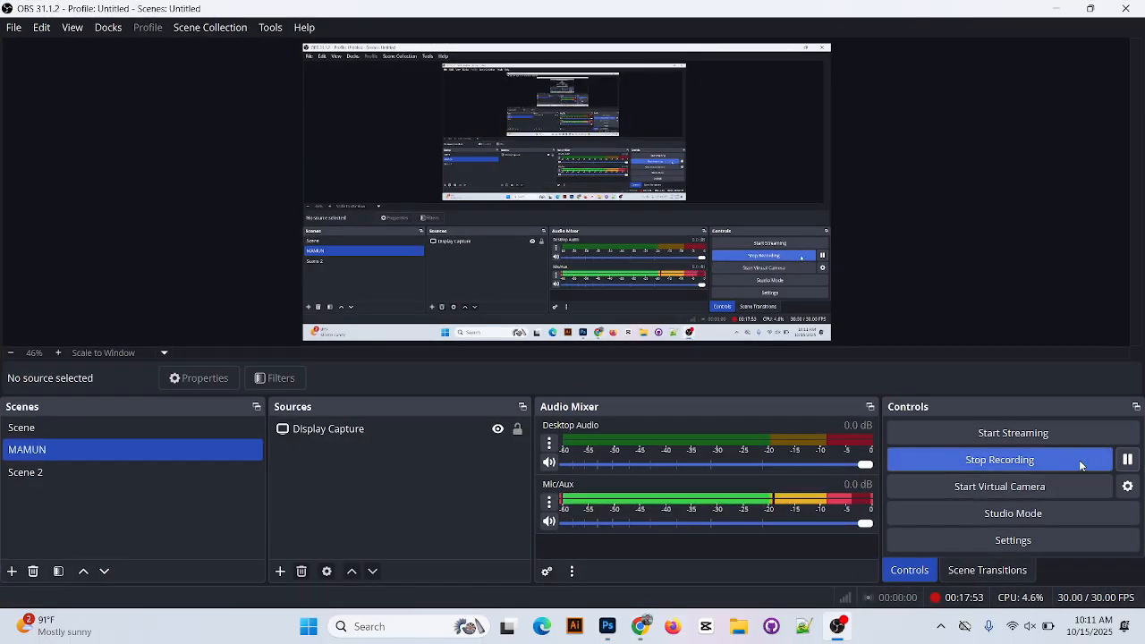